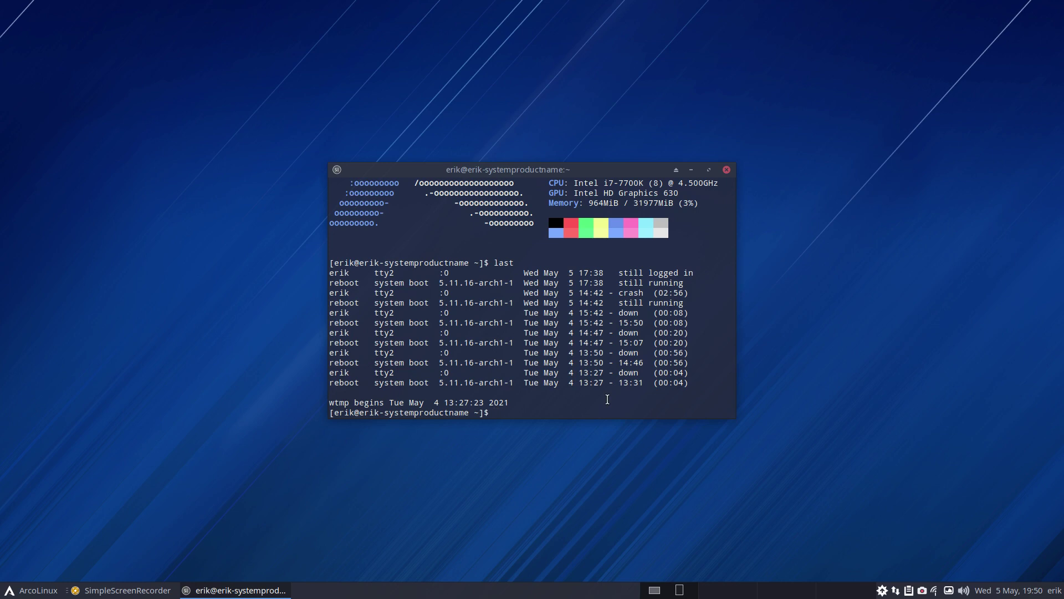
# Run iso to show ISO release v21.05.8 and its codename, then close the Termite window
pyautogui.write('iso')
pyautogui.press('Return')
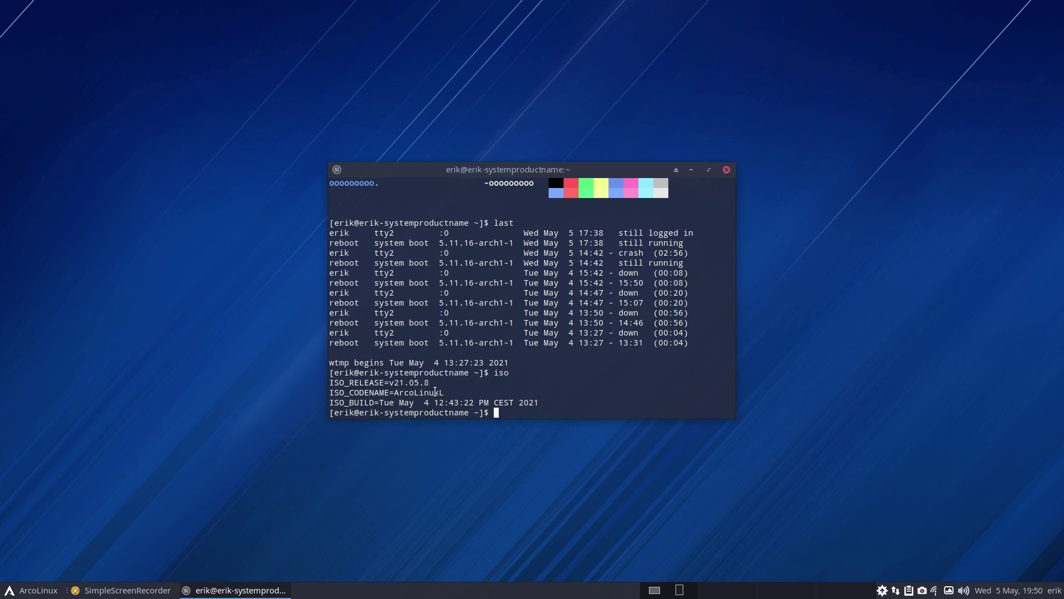
pyautogui.moveTo(435, 392); pyautogui.dragTo(721, 393)
pyautogui.click(727, 170)
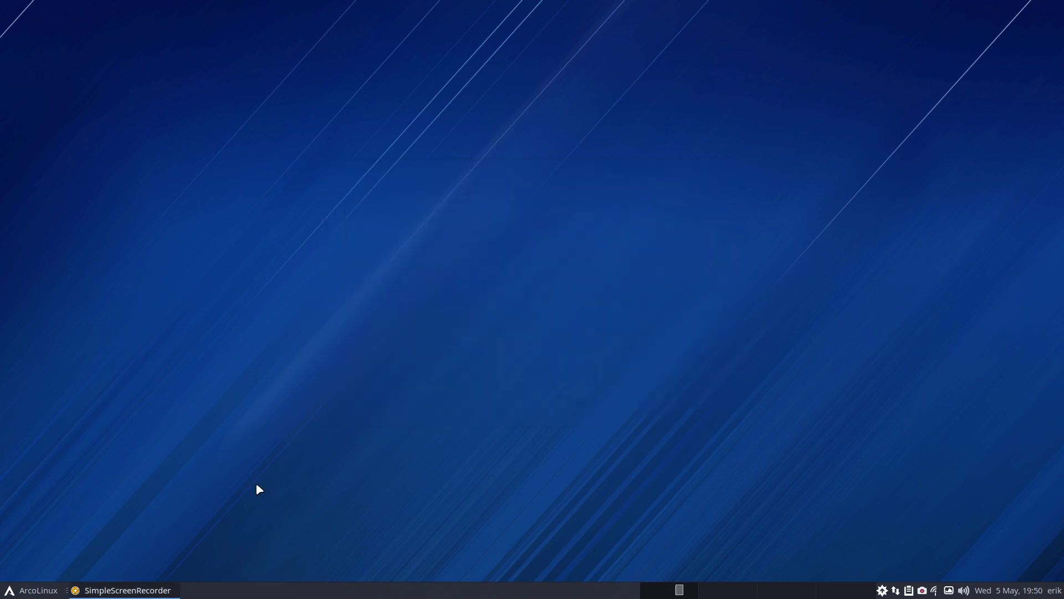
pyautogui.click(53, 589)
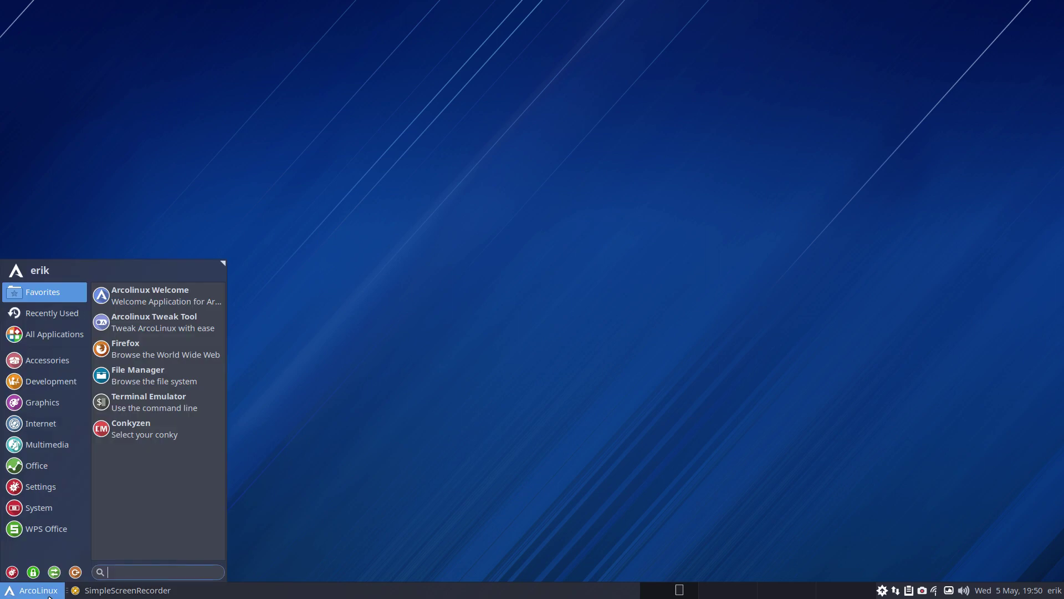
pyautogui.click(50, 528)
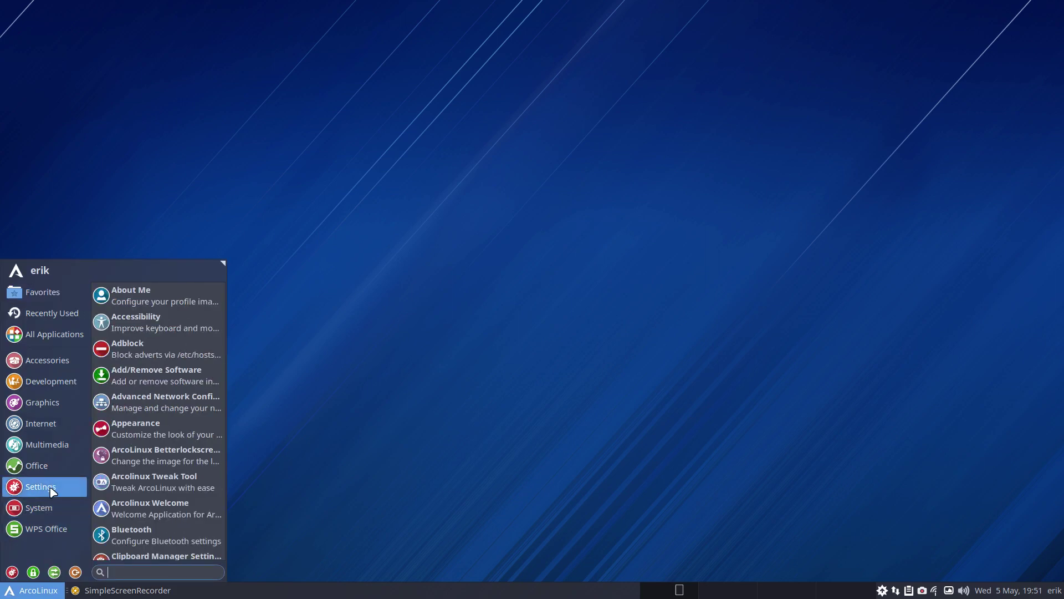
pyautogui.moveTo(57, 468)
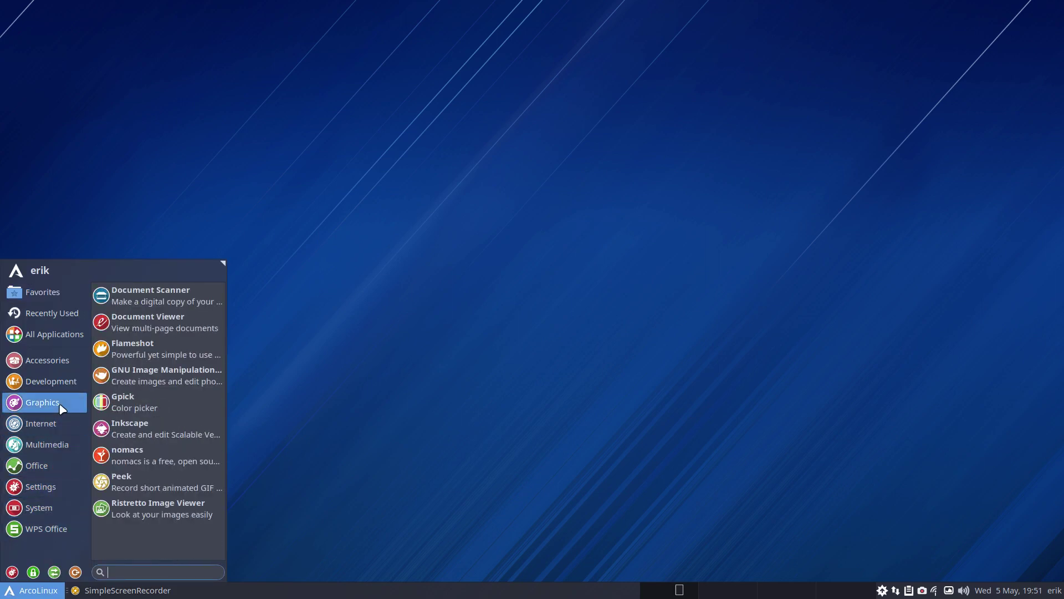
pyautogui.moveTo(63, 391)
pyautogui.moveTo(60, 355)
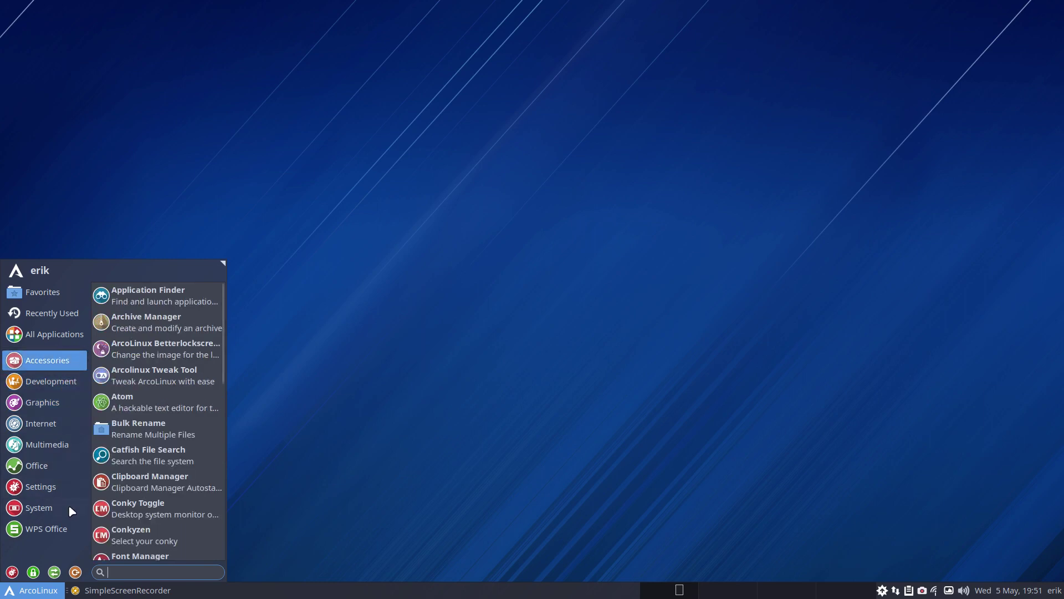
pyautogui.moveTo(41, 529)
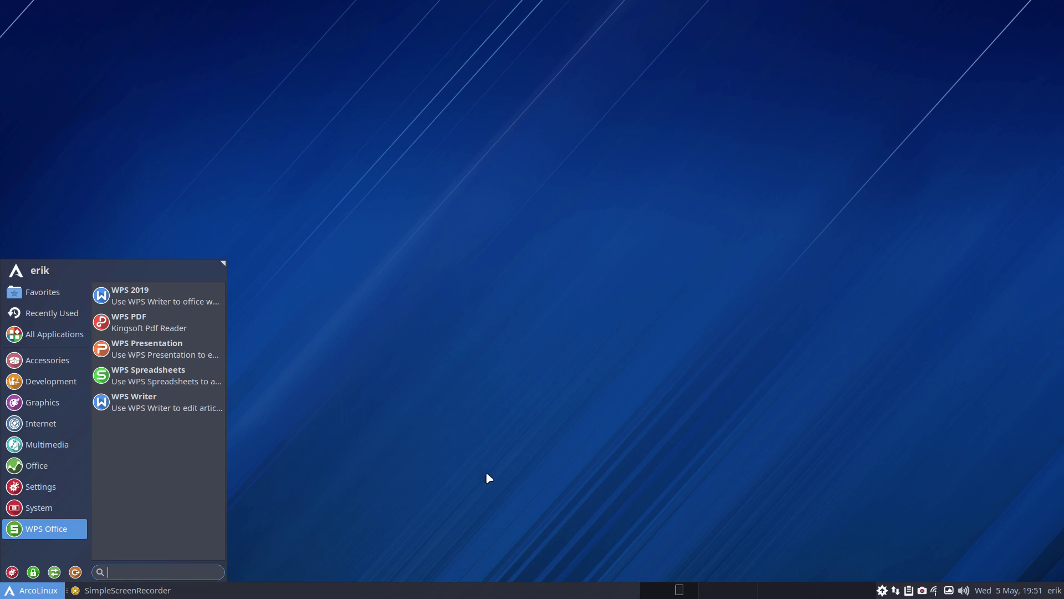
pyautogui.click(487, 474)
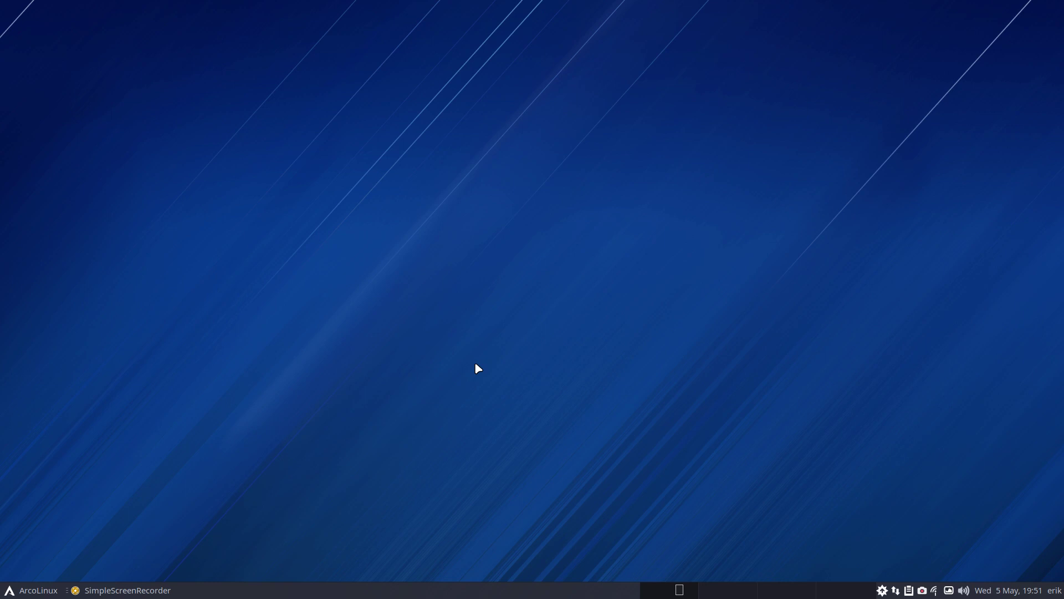
# Load the arcolinuxb.com BYOI page in Chromium and dismiss the 'Did you mean' suggestion
pyautogui.moveTo(1063, 27); pyautogui.dragTo(351, 17)
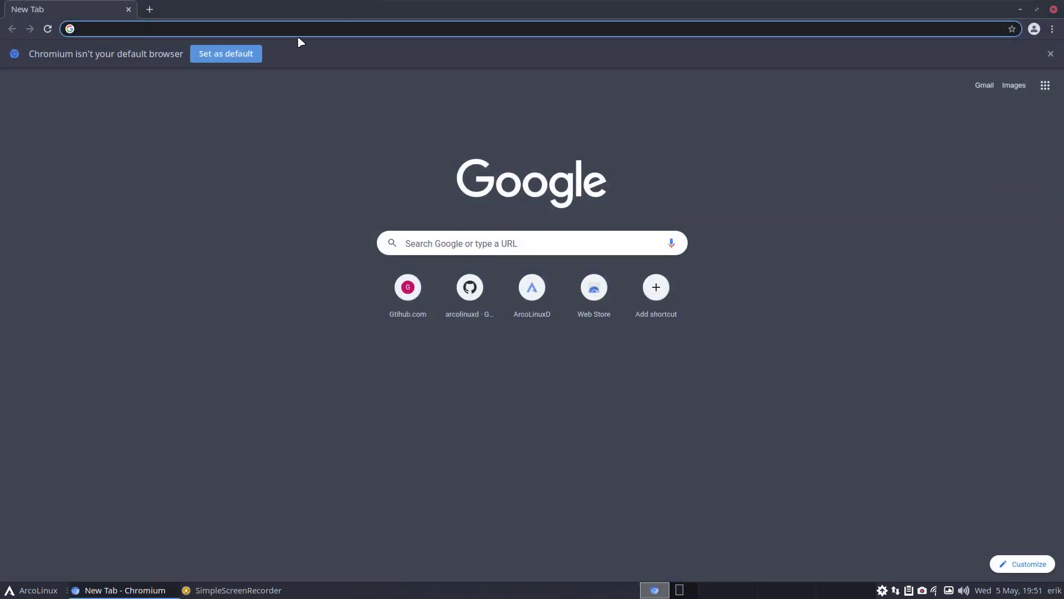
pyautogui.write('arco')
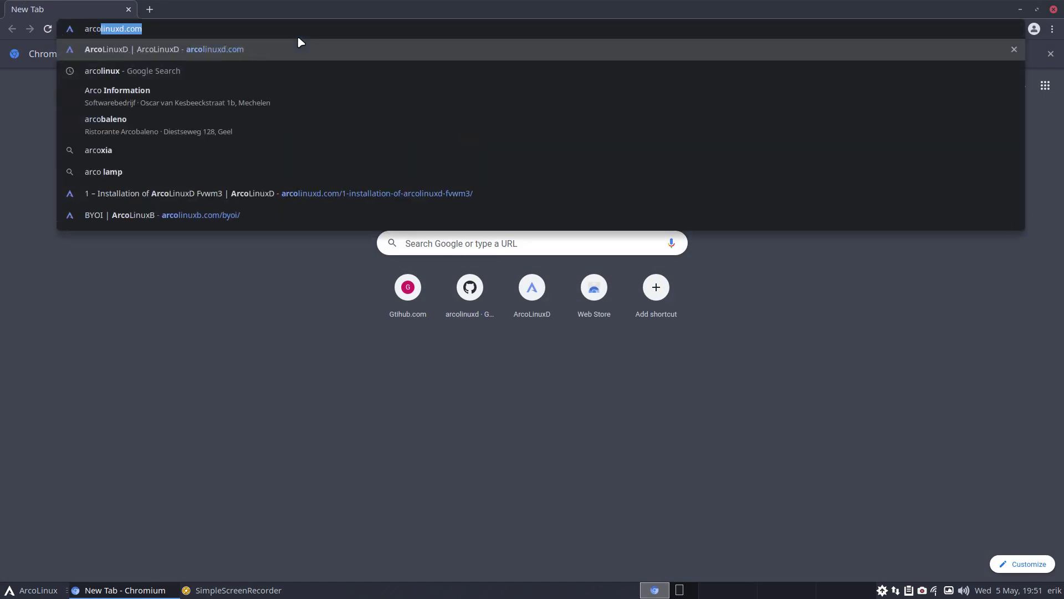
pyautogui.write('lunuxb')
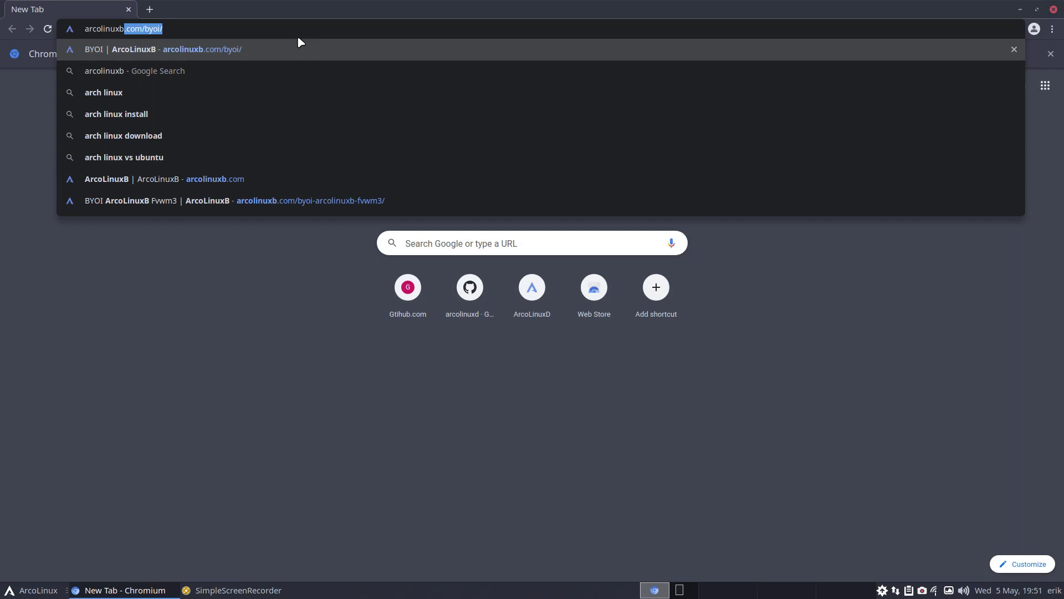
pyautogui.press('Return')
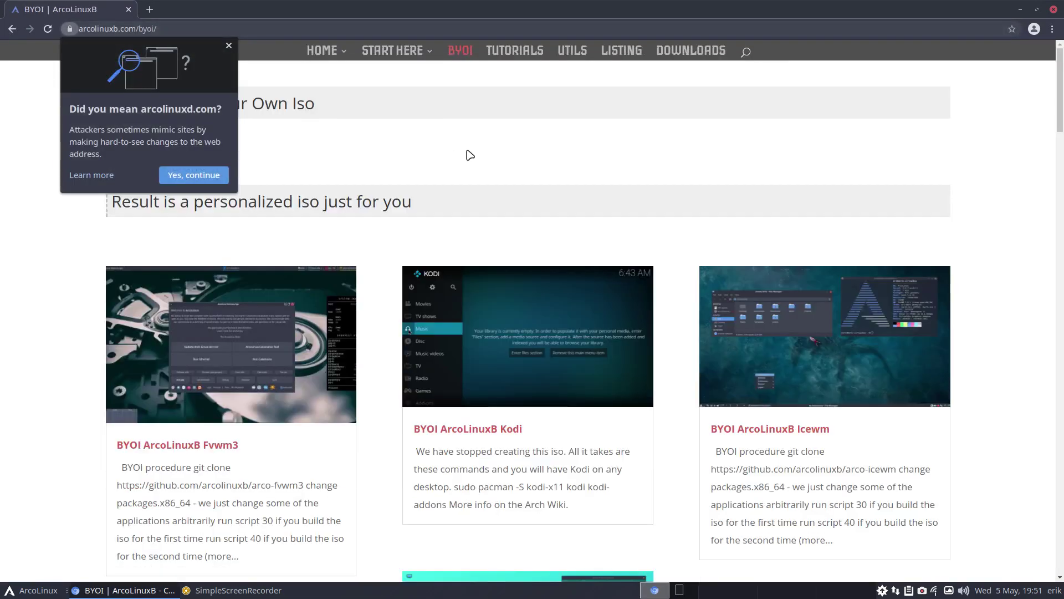
pyautogui.click(227, 42)
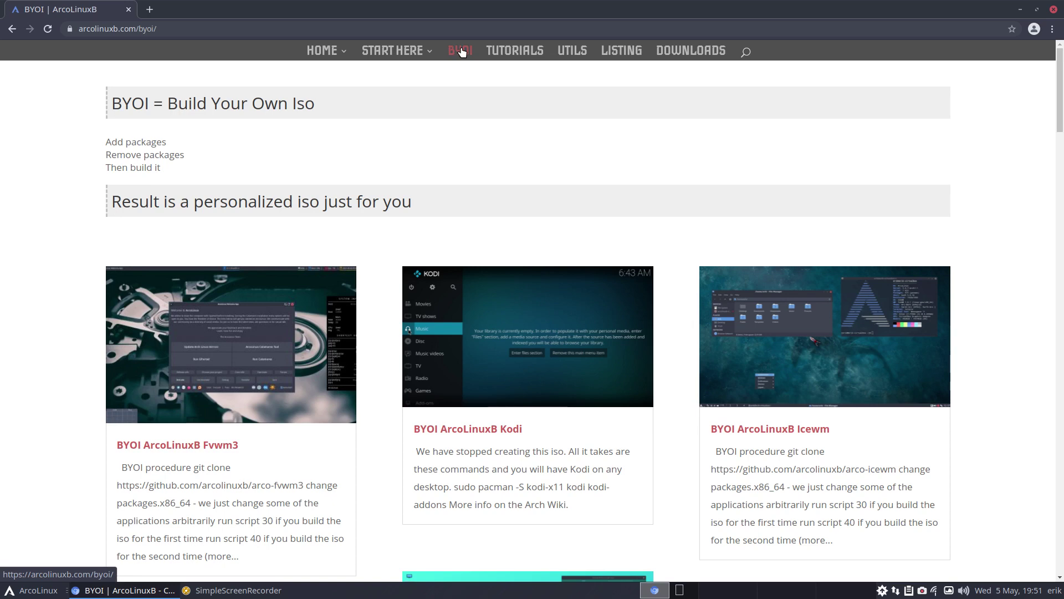
pyautogui.moveTo(314, 103); pyautogui.dragTo(163, 97)
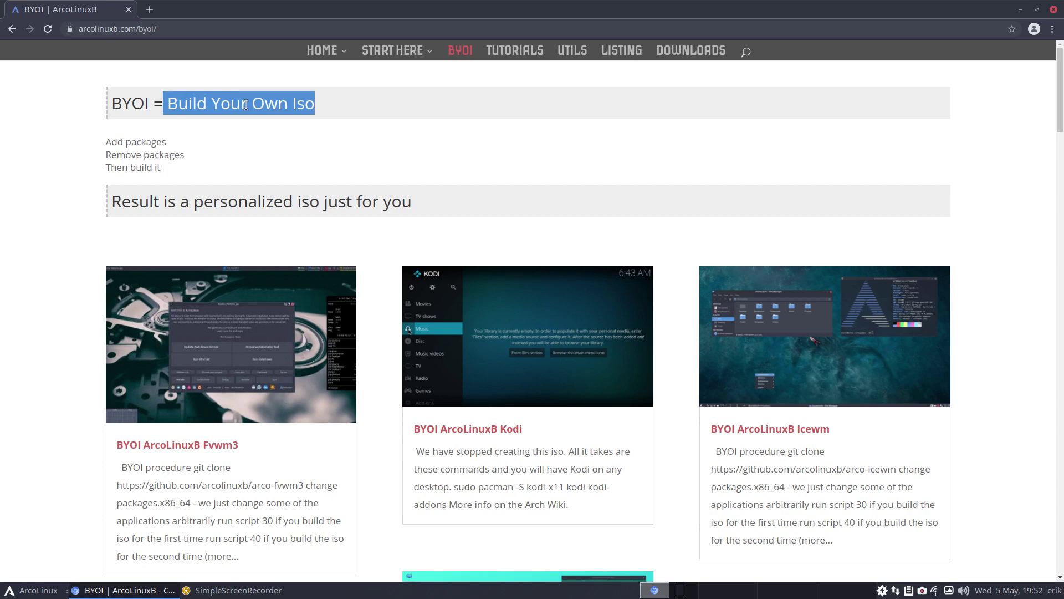
pyautogui.click(296, 136)
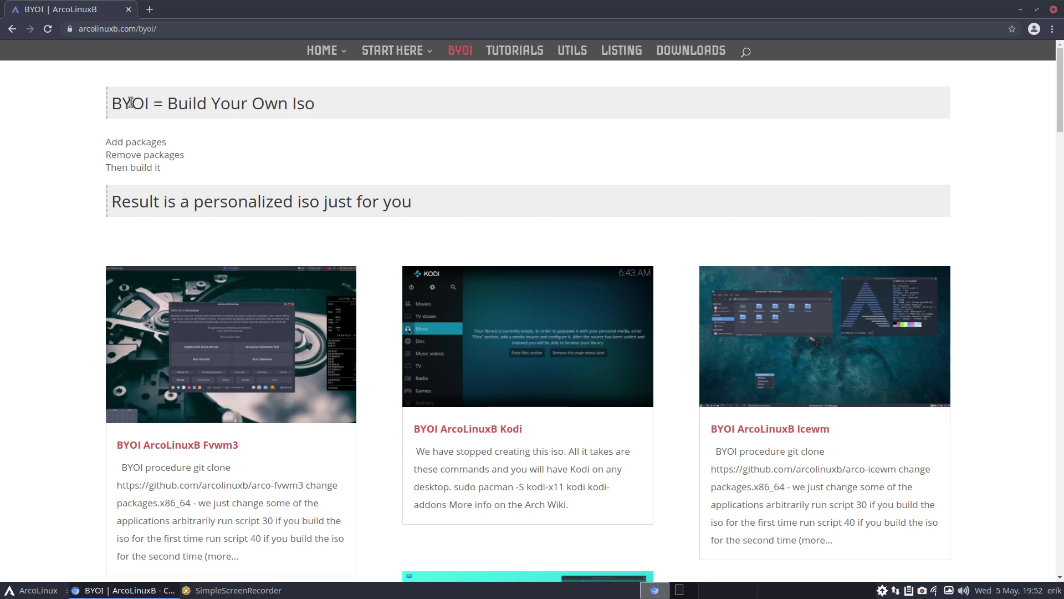
pyautogui.moveTo(113, 102); pyautogui.dragTo(314, 105)
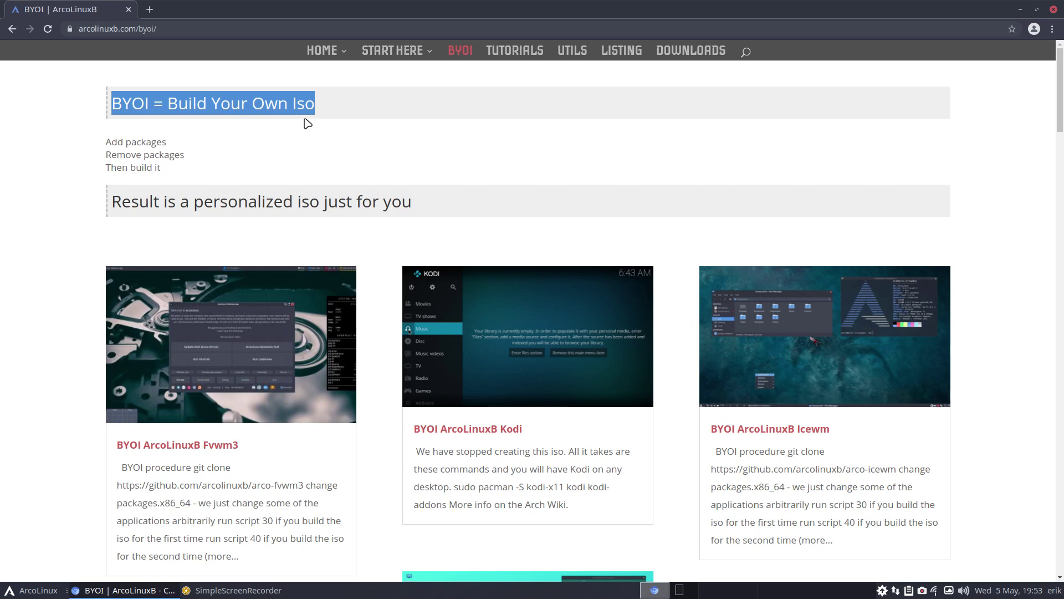
pyautogui.click(463, 52)
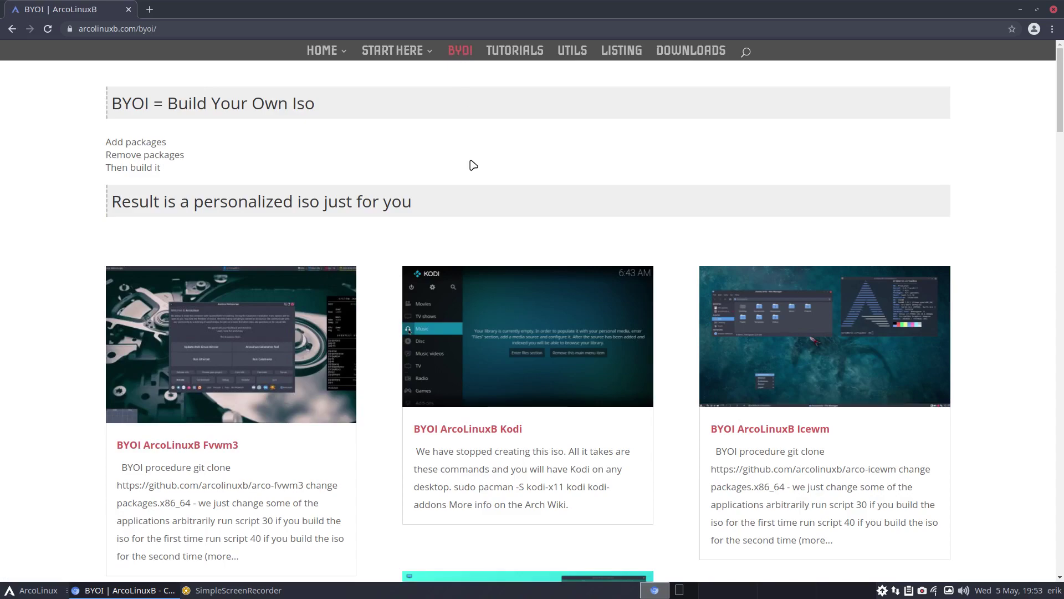
# Open the BYOI ArcoLinux article and highlight arcolinux-iso in its git clone line
pyautogui.scroll(-12, 471, 165)
pyautogui.scroll(-20, 527, 204)
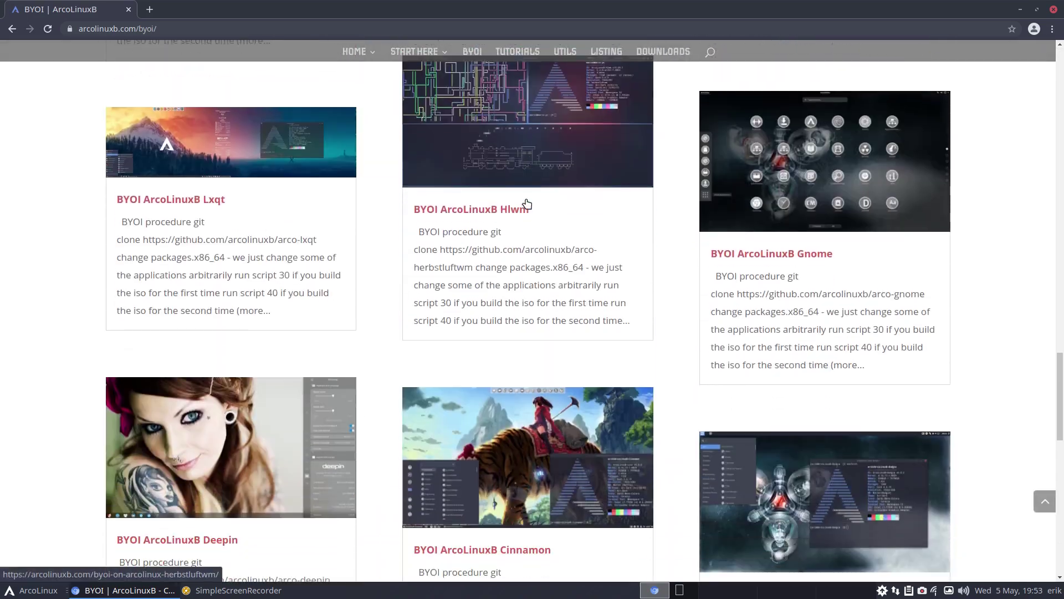
pyautogui.scroll(-3, 526, 204)
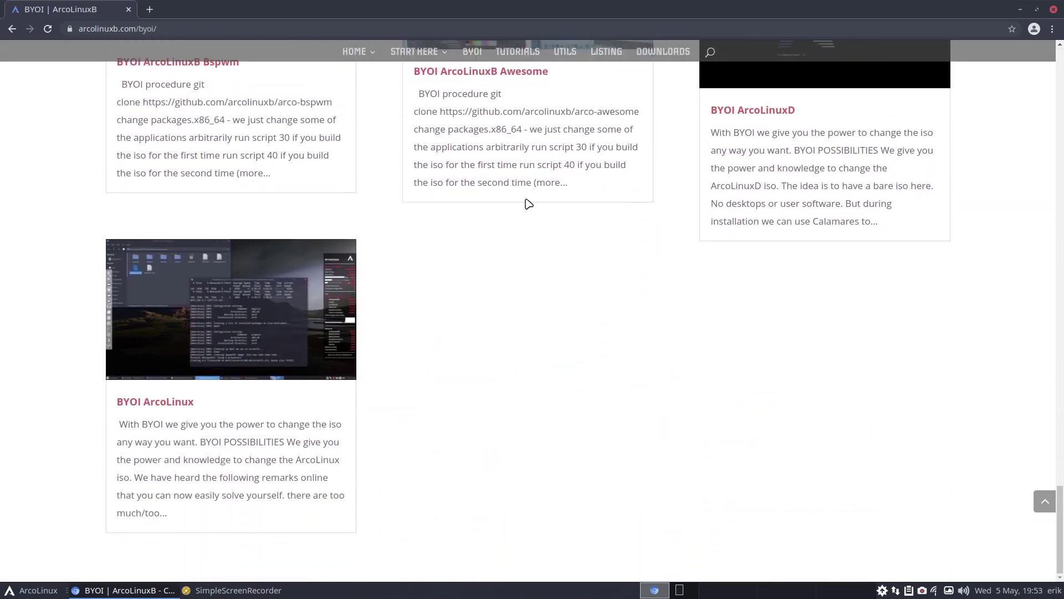
pyautogui.click(175, 408)
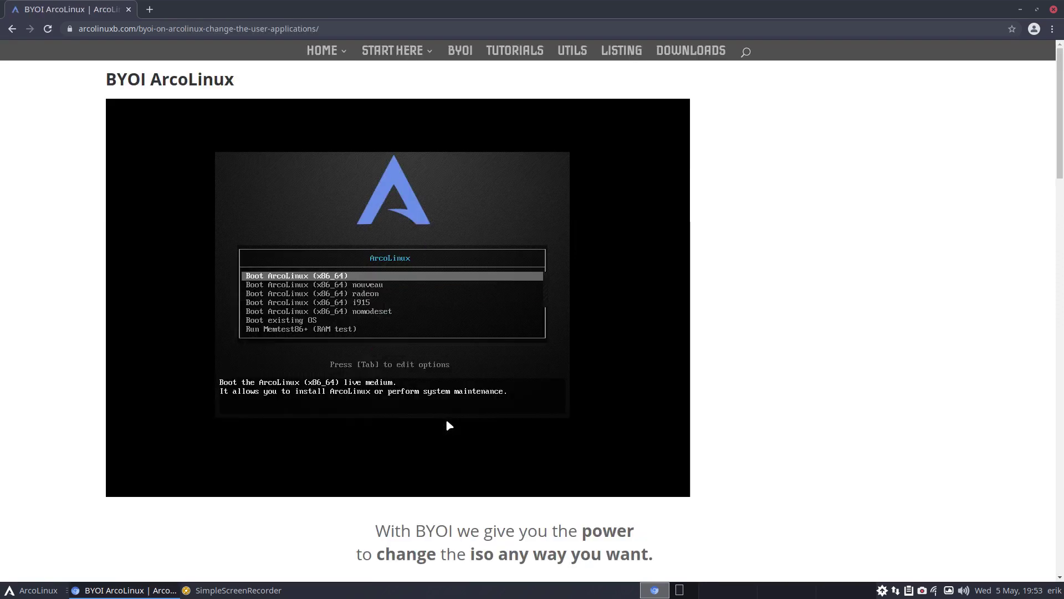
pyautogui.scroll(-2, 449, 425)
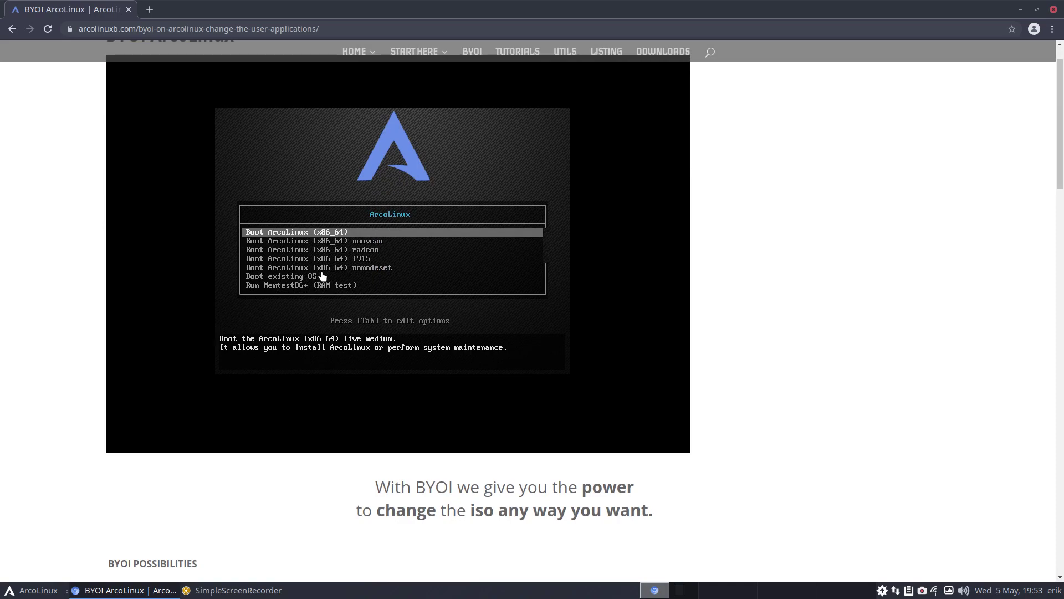
pyautogui.scroll(-5, 330, 249)
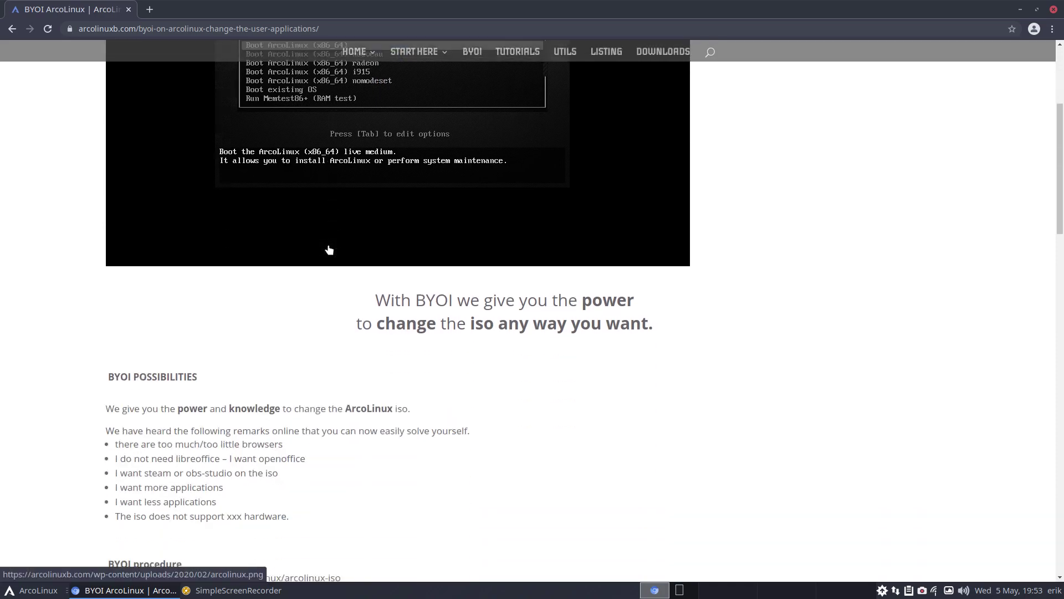
pyautogui.scroll(-2, 331, 249)
pyautogui.scroll(-4, 331, 250)
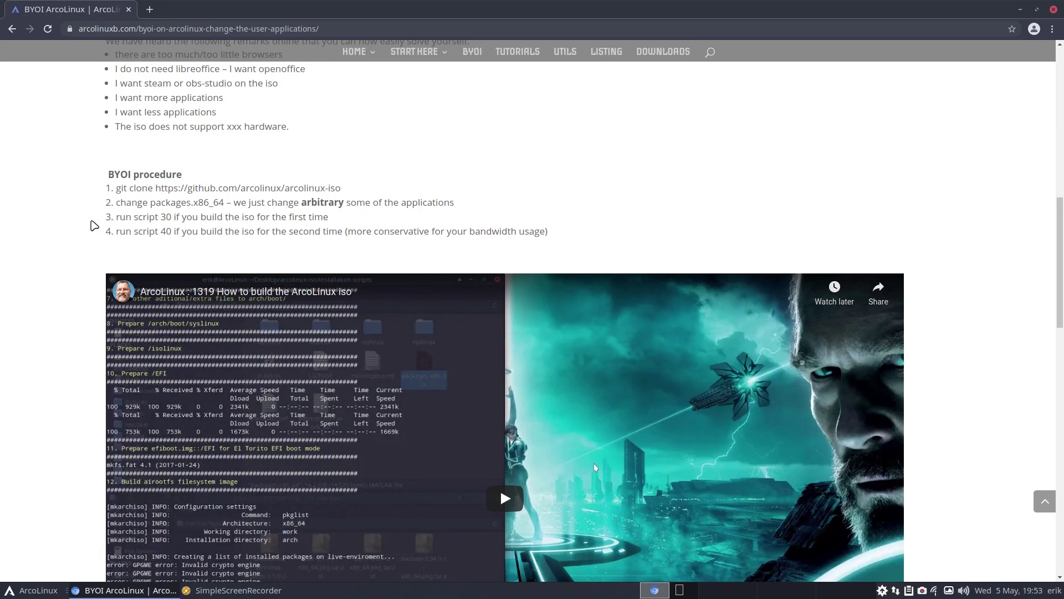
pyautogui.moveTo(282, 188); pyautogui.dragTo(341, 188)
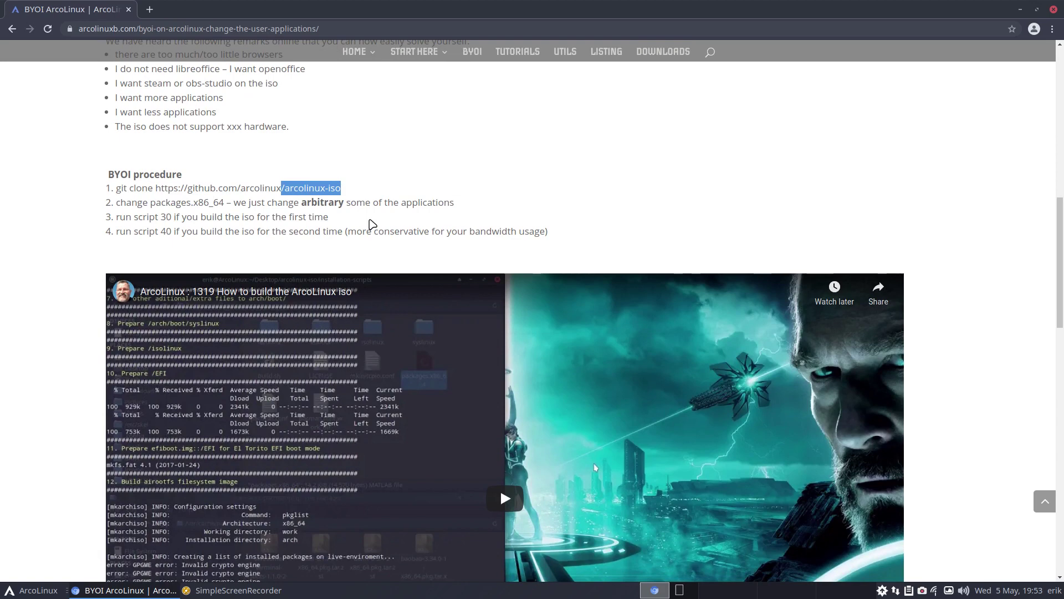
# Reload the article so its procedure shows the new arcolinuxs-iso clone step
pyautogui.scroll(-2, 372, 225)
pyautogui.scroll(-3, 372, 224)
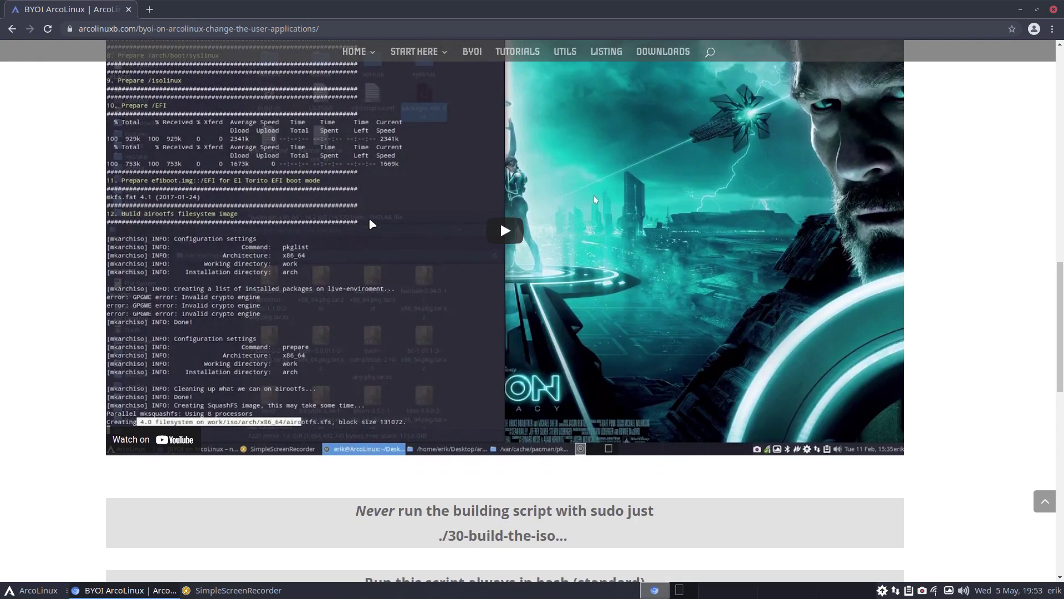
pyautogui.scroll(-2, 372, 224)
pyautogui.scroll(3, 372, 224)
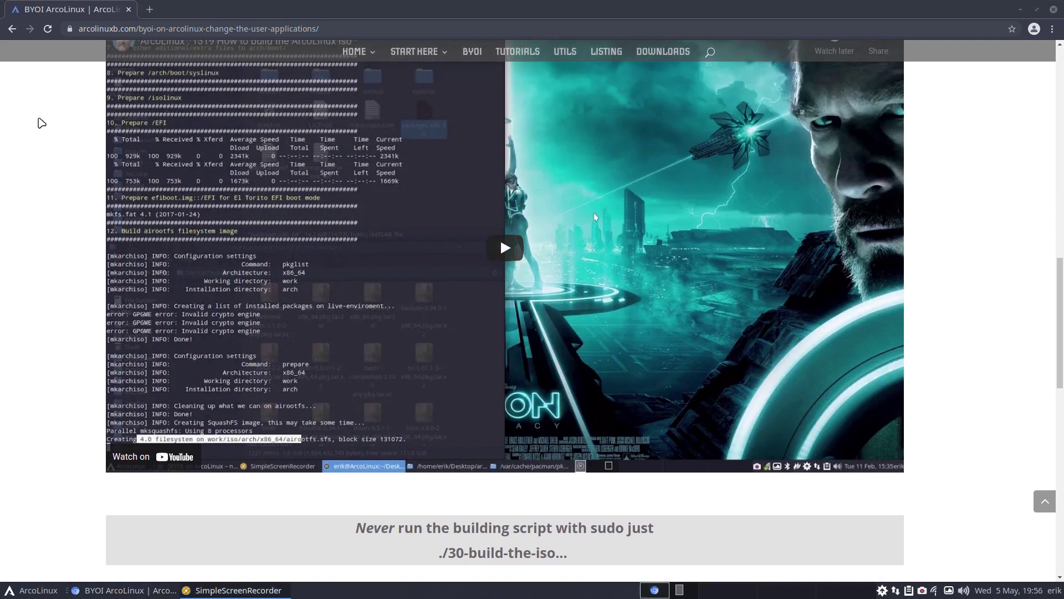
pyautogui.click(41, 122)
pyautogui.click(47, 28)
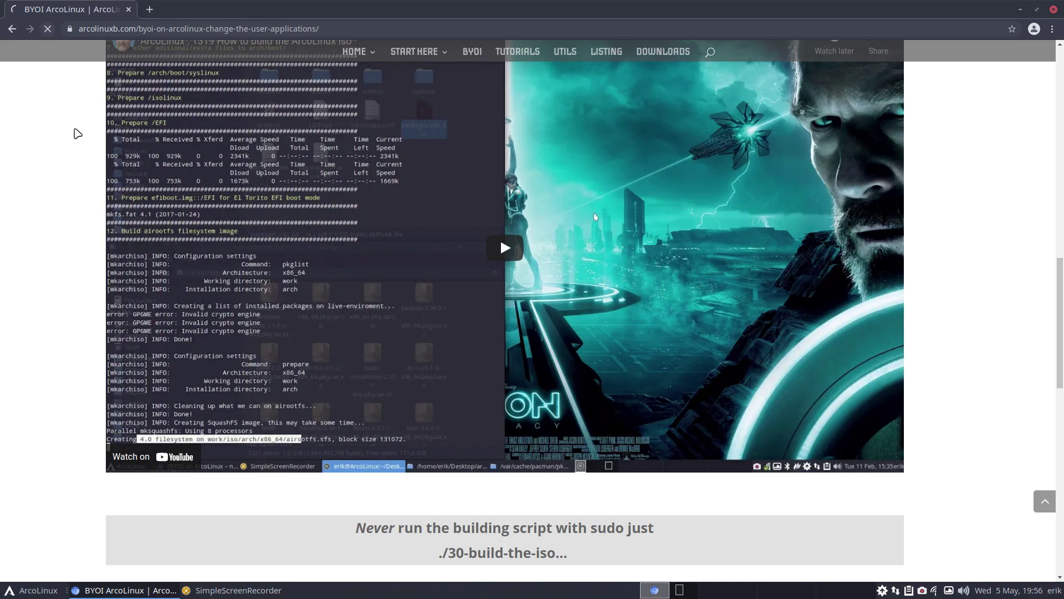
pyautogui.scroll(-10, 77, 133)
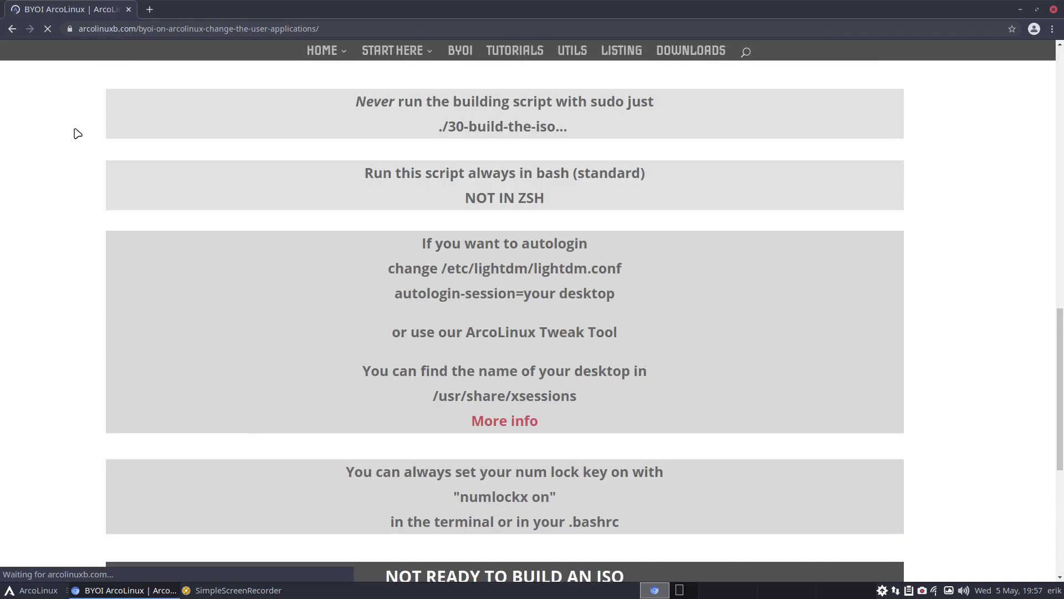
pyautogui.scroll(5, 166, 140)
pyautogui.scroll(10, 169, 141)
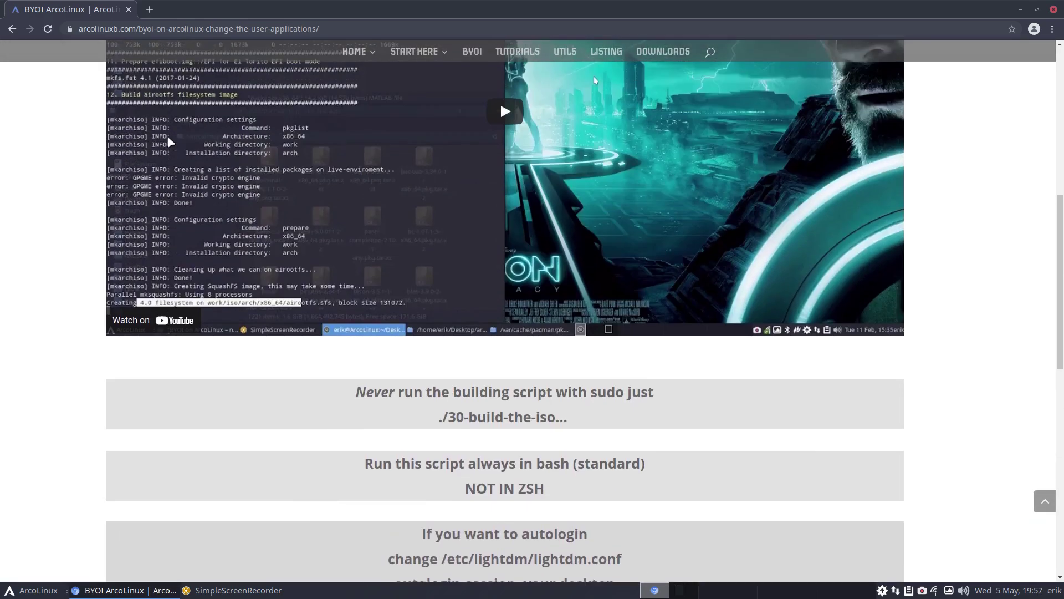
pyautogui.scroll(1, 169, 142)
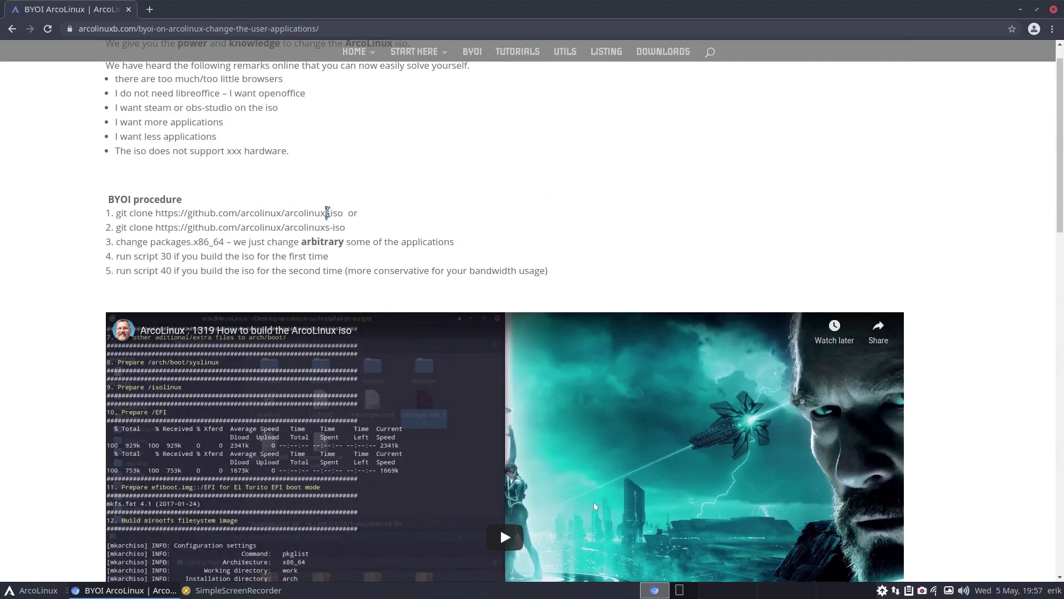
# Select the full 'git clone …arcolinuxs-iso' command, then minimize Chromium
pyautogui.moveTo(325, 228); pyautogui.dragTo(117, 213)
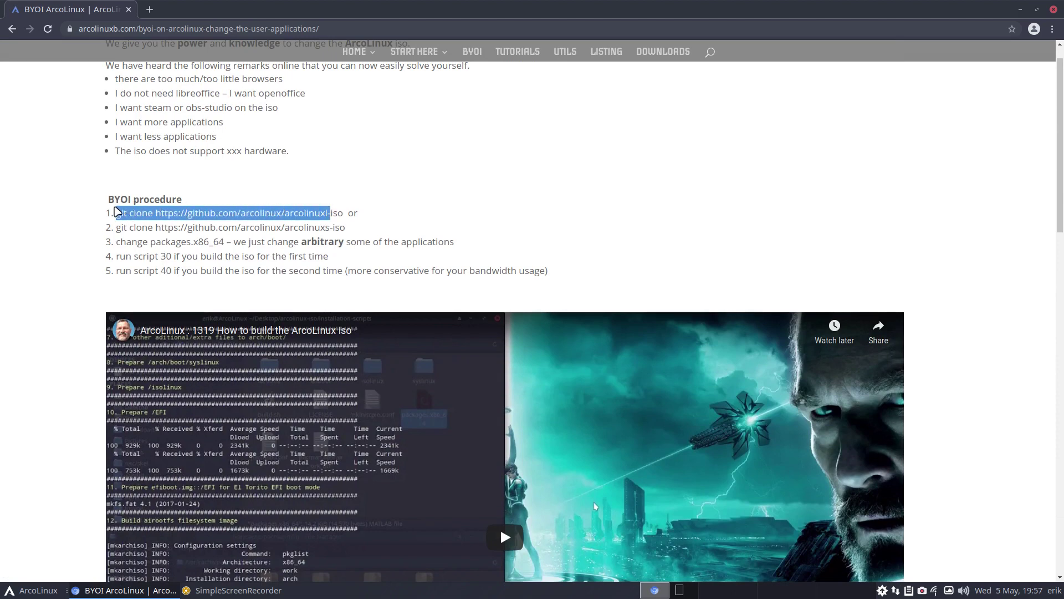
pyautogui.moveTo(331, 228); pyautogui.dragTo(111, 226)
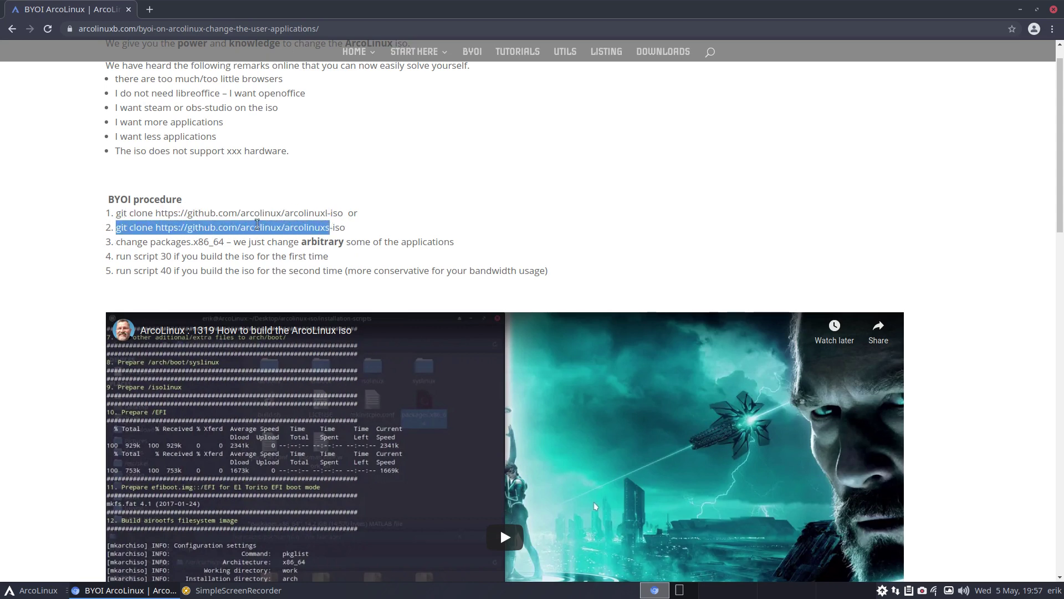
pyautogui.moveTo(355, 228); pyautogui.dragTo(116, 227)
pyautogui.click(316, 226)
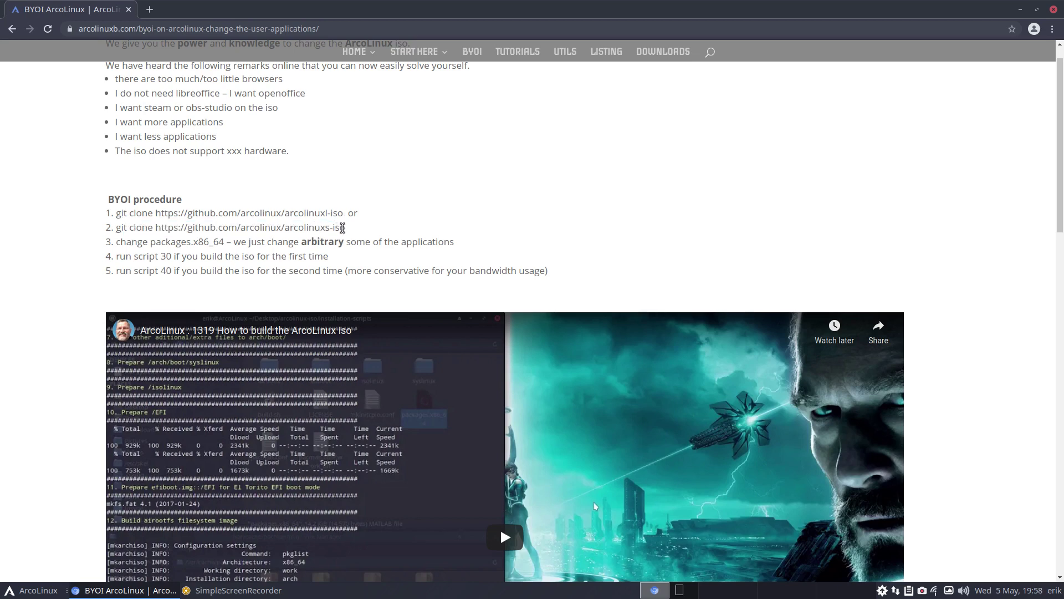
pyautogui.moveTo(344, 227)
pyautogui.mouseDown()
pyautogui.moveTo(166, 243)
pyautogui.moveTo(114, 229)
pyautogui.mouseUp()
pyautogui.hotkey('ctrl', 'c')
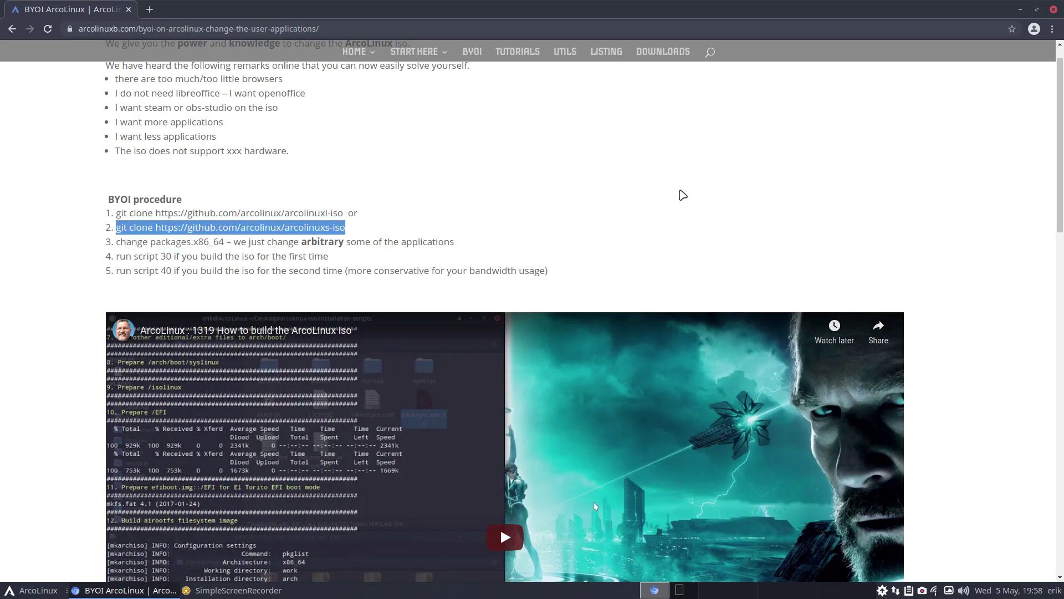
pyautogui.click(1020, 10)
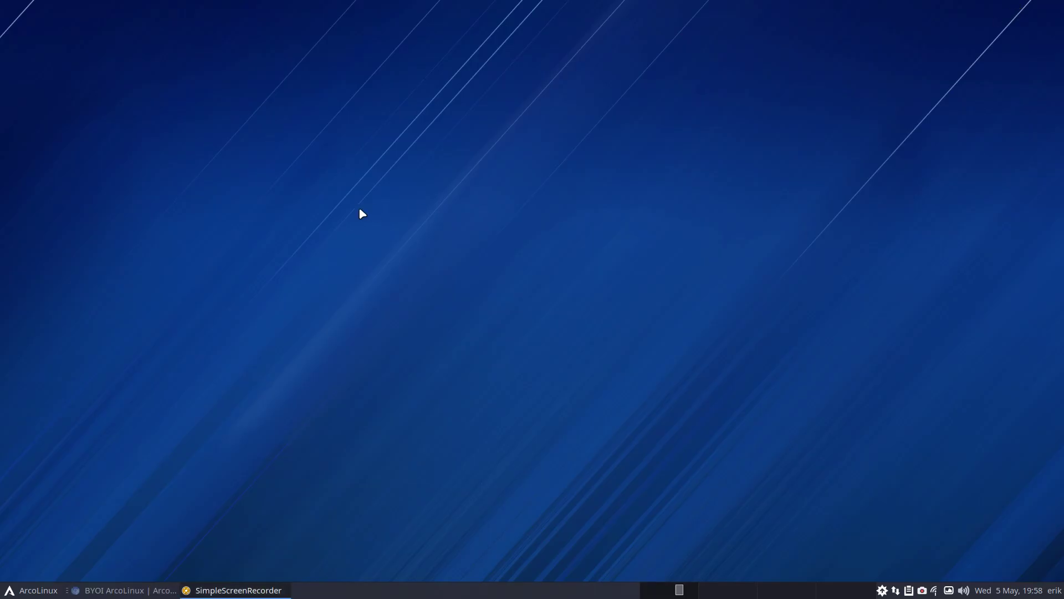
# In a terminal opened on the Desktop, paste and run the arcolinuxs-iso git clone, then enter nb
pyautogui.rightClick(351, 164)
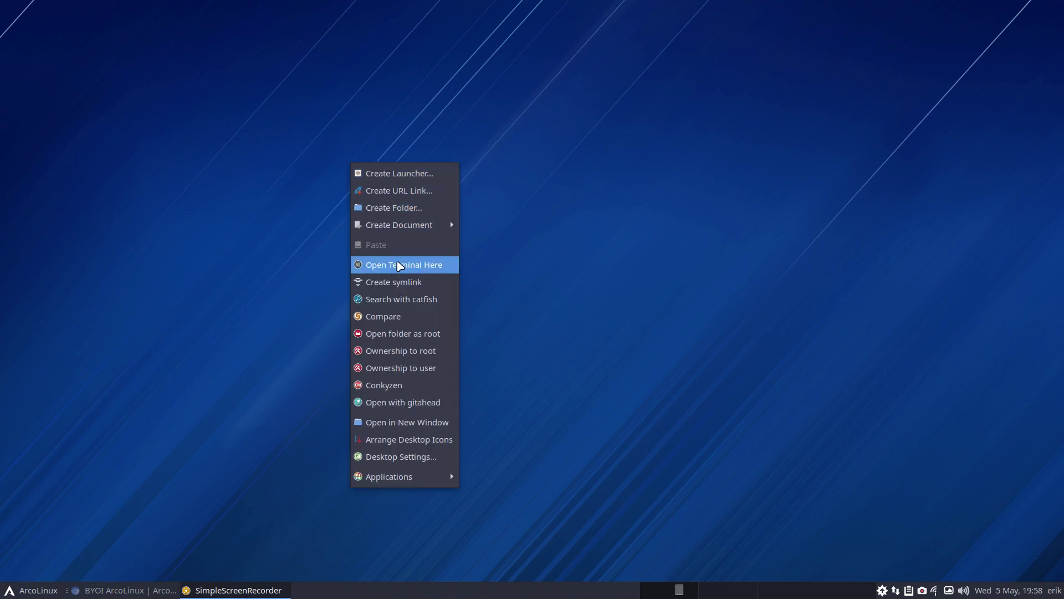
pyautogui.click(404, 265)
pyautogui.hotkey('ctrl', 'shift', 'v')
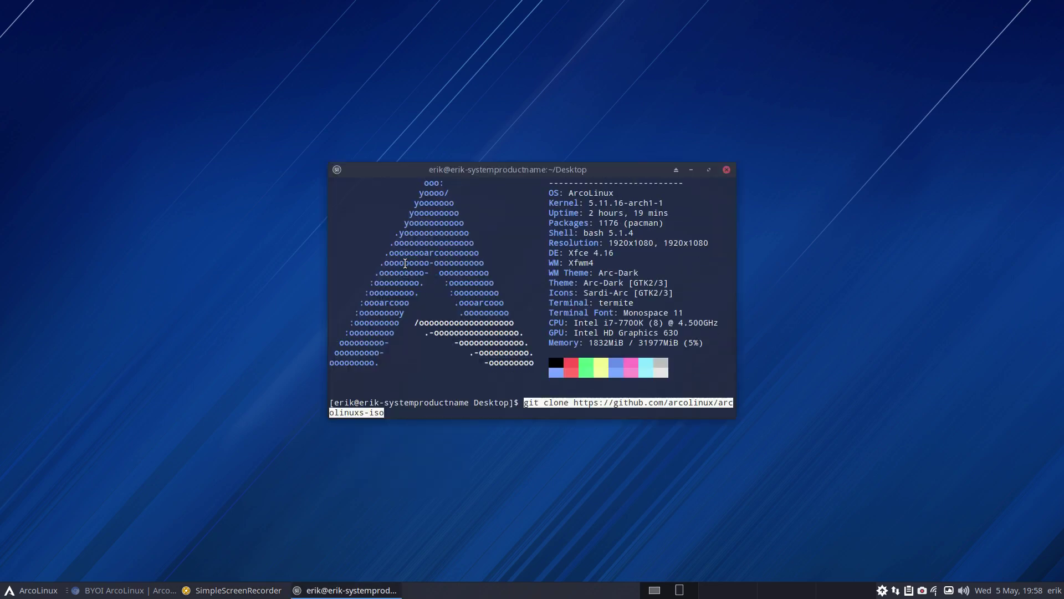
pyautogui.press('Return')
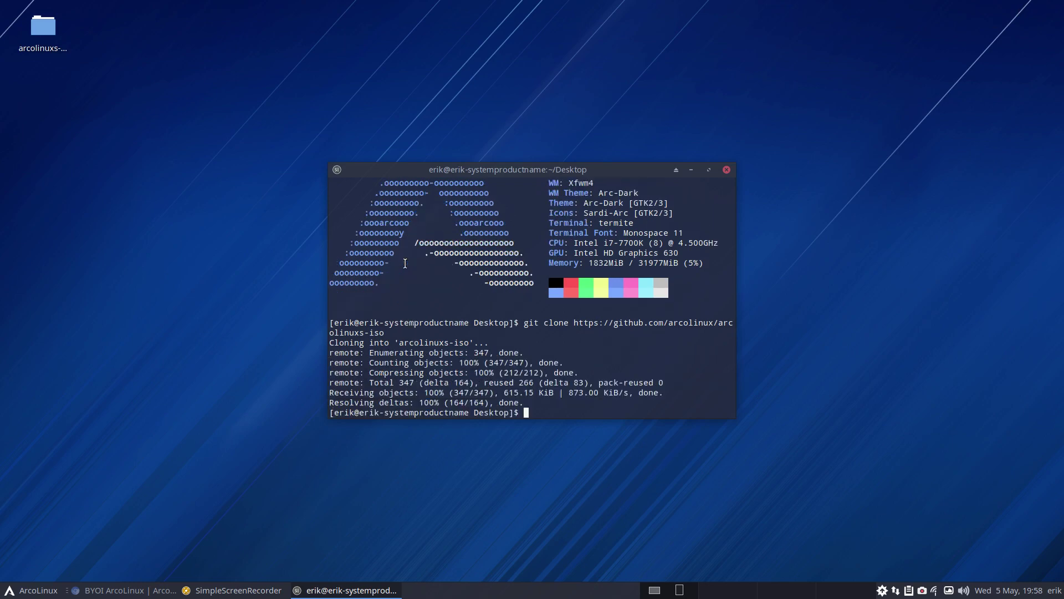
pyautogui.write('nb')
# Open .bashrc in nano and comment out the plain neofetch line with #
pyautogui.press('Return')
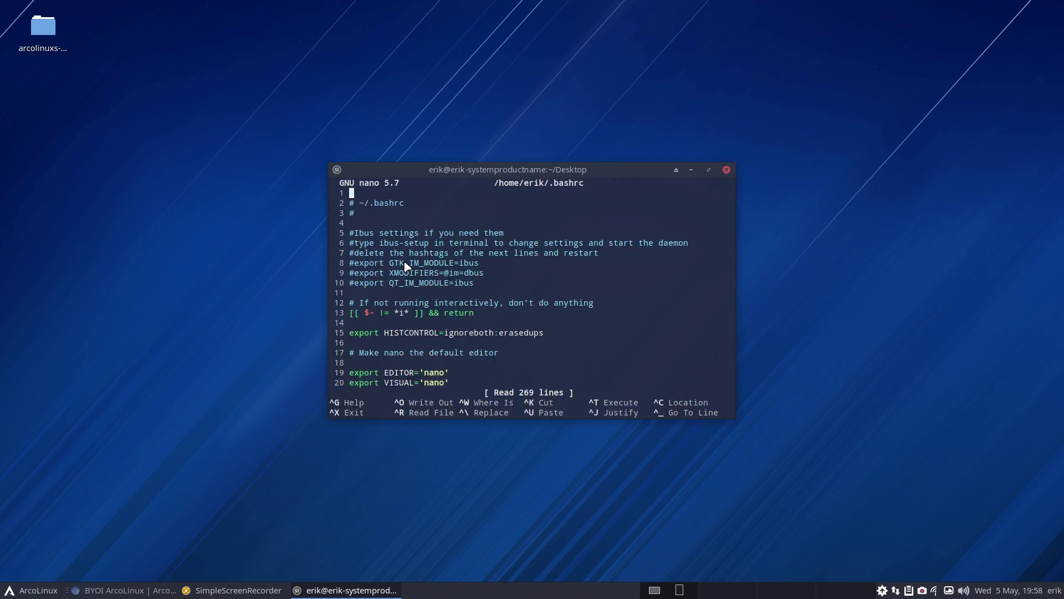
pyautogui.press('pagedown')
pyautogui.press('pagedown')
pyautogui.press('pagedown')
pyautogui.press('pagedown')
pyautogui.press('pagedown')
pyautogui.press('pagedown')
pyautogui.press('pagedown')
pyautogui.press('pagedown')
pyautogui.press('pagedown')
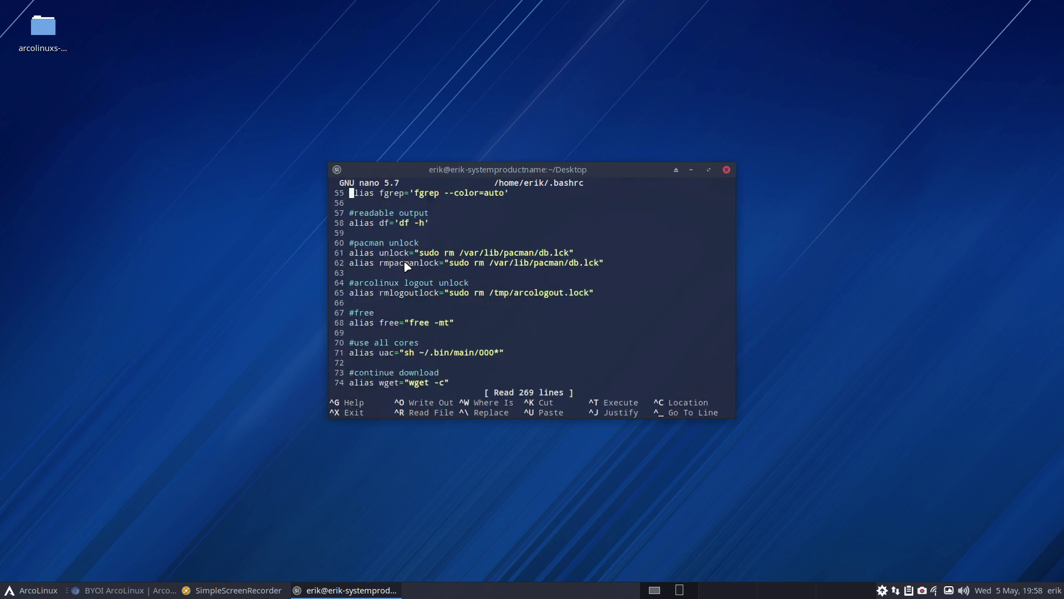
pyautogui.press('pagedown')
pyautogui.press('pagedown')
pyautogui.press('pagedown')
pyautogui.press('pagedown')
pyautogui.press('pagedown')
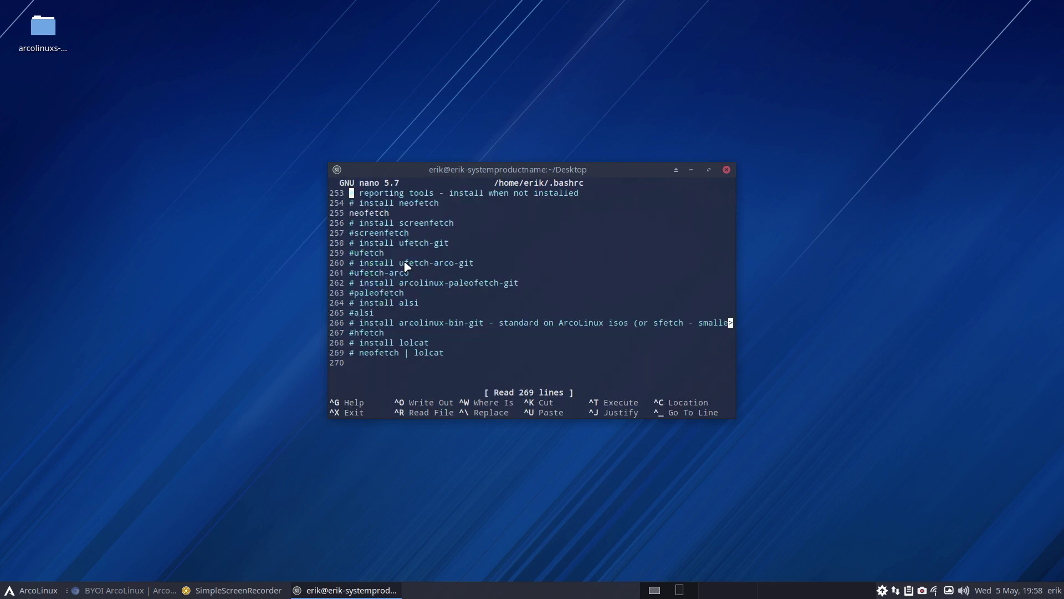
pyautogui.press('Down')
pyautogui.press('Down')
pyautogui.press('Down')
pyautogui.press('Down')
pyautogui.press('Up')
pyautogui.press('Up')
pyautogui.press('Up')
pyautogui.write('#')
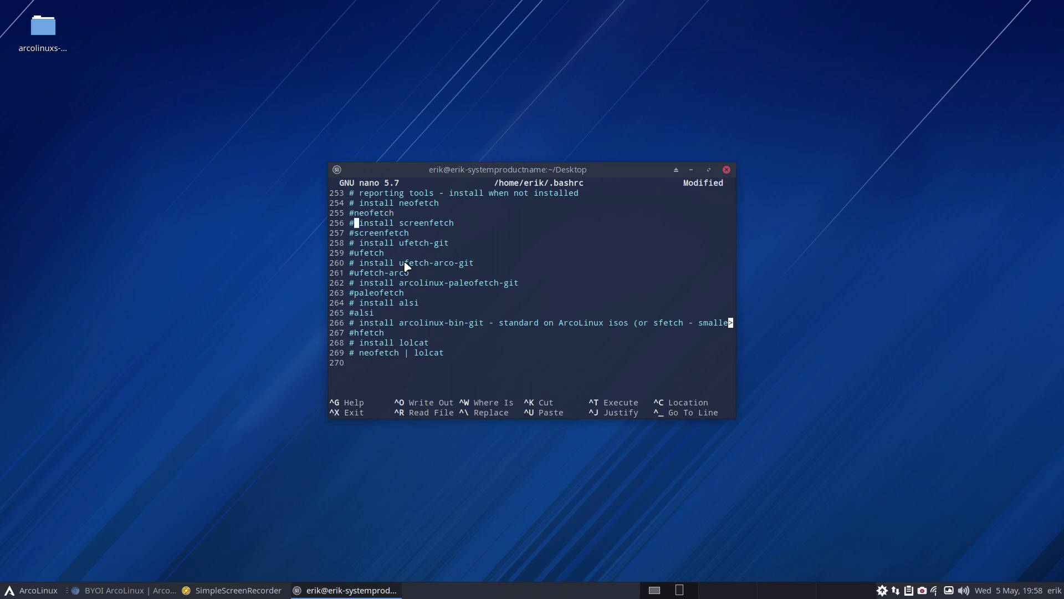
# Change the last line to 'sfetch | lolcat' and save .bashrc
pyautogui.press('Down')
pyautogui.press('Down')
pyautogui.press('Down')
pyautogui.press('Down')
pyautogui.press('Down')
pyautogui.press('Down')
pyautogui.press('Down')
pyautogui.press('Down')
pyautogui.press('Down')
pyautogui.press('Down')
pyautogui.press('Down')
pyautogui.press('Down')
pyautogui.press('Left')
pyautogui.press('Down')
pyautogui.press('Delete')
pyautogui.press('Delete')
pyautogui.press('Delete')
pyautogui.press('Delete')
pyautogui.press('Delete')
pyautogui.press('Delete')
pyautogui.press('Delete')
pyautogui.press('Delete')
pyautogui.press('Delete')
pyautogui.press('Delete')
pyautogui.press('Delete')
pyautogui.write('sfetch')
pyautogui.hotkey('ctrl', 'x')
pyautogui.press('y')
pyautogui.press('Return')
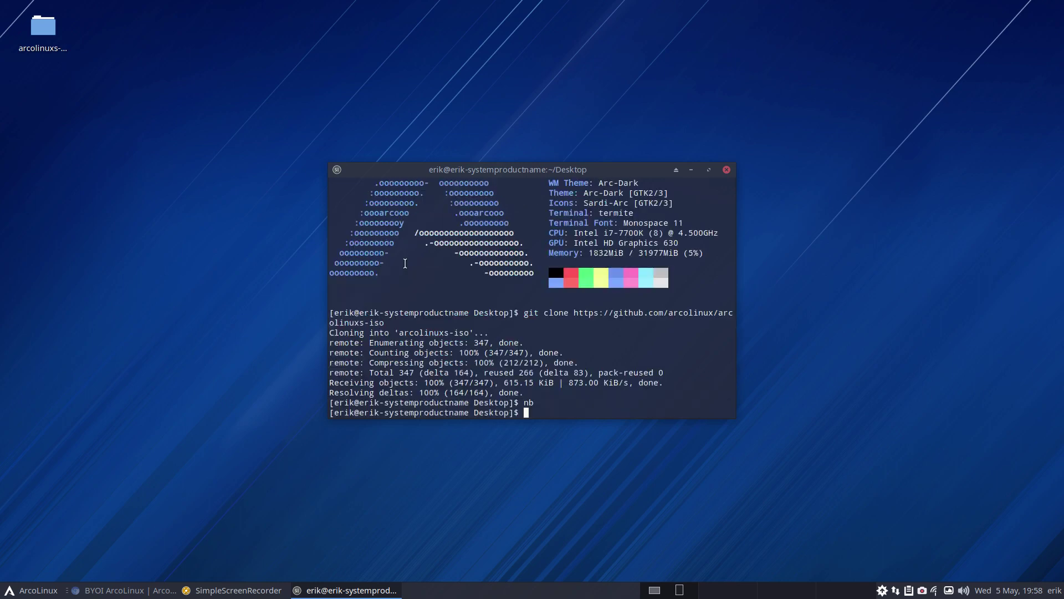
# Install lolcat in a new terminal with sudo pacman -S lolcat
pyautogui.hotkey('ctrl', 'alt', 't')
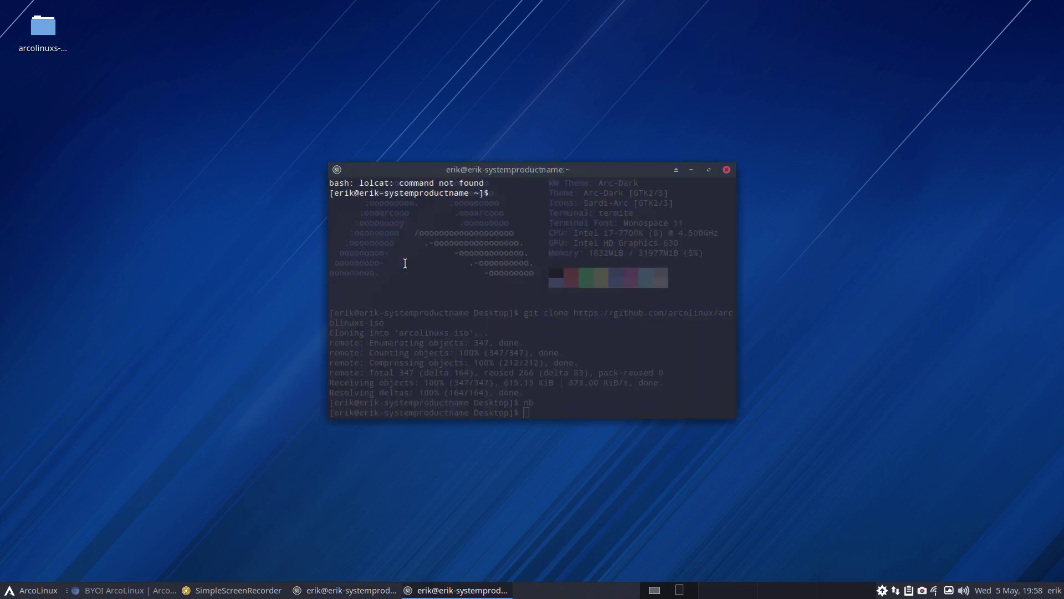
pyautogui.write('sudo pacman -S lolcat')
pyautogui.press('Return')
pyautogui.press('Return')
pyautogui.press('Return')
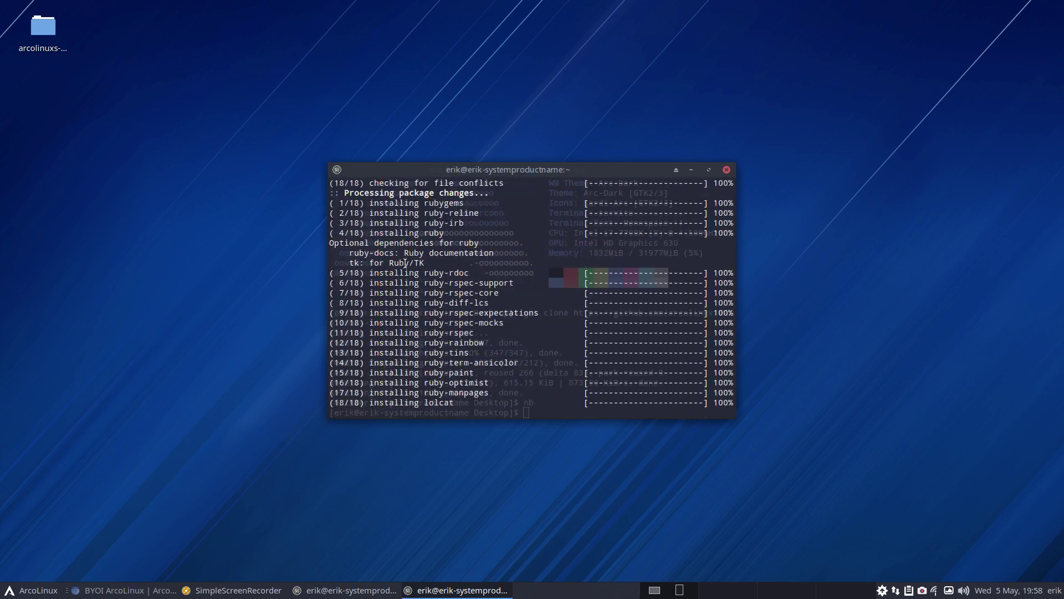
# Open a fresh terminal to check the coloured banner, then close all terminal windows
pyautogui.press('super+Return')
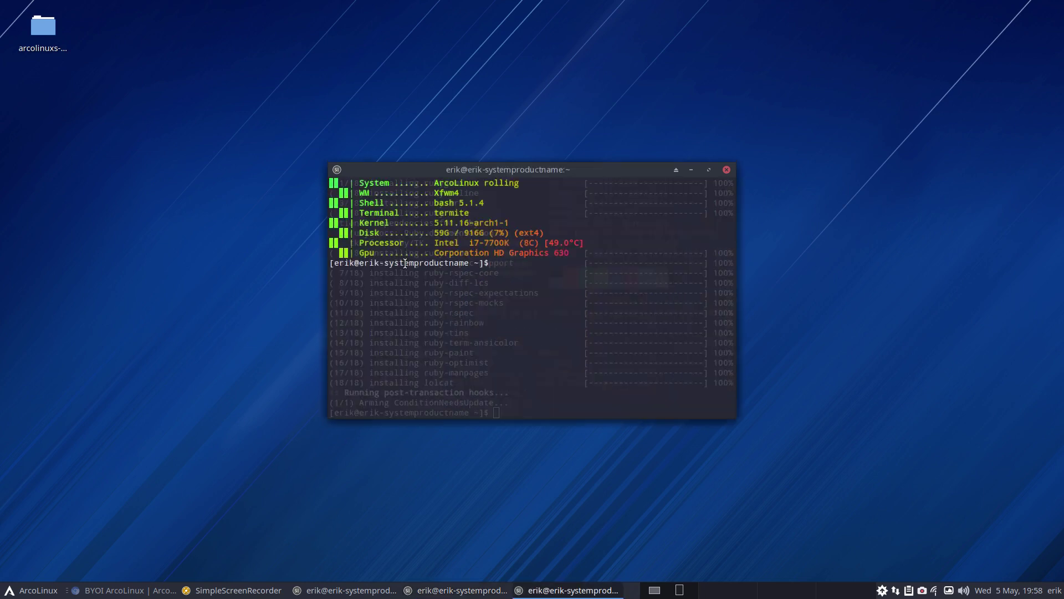
pyautogui.moveTo(544, 165); pyautogui.dragTo(421, 1)
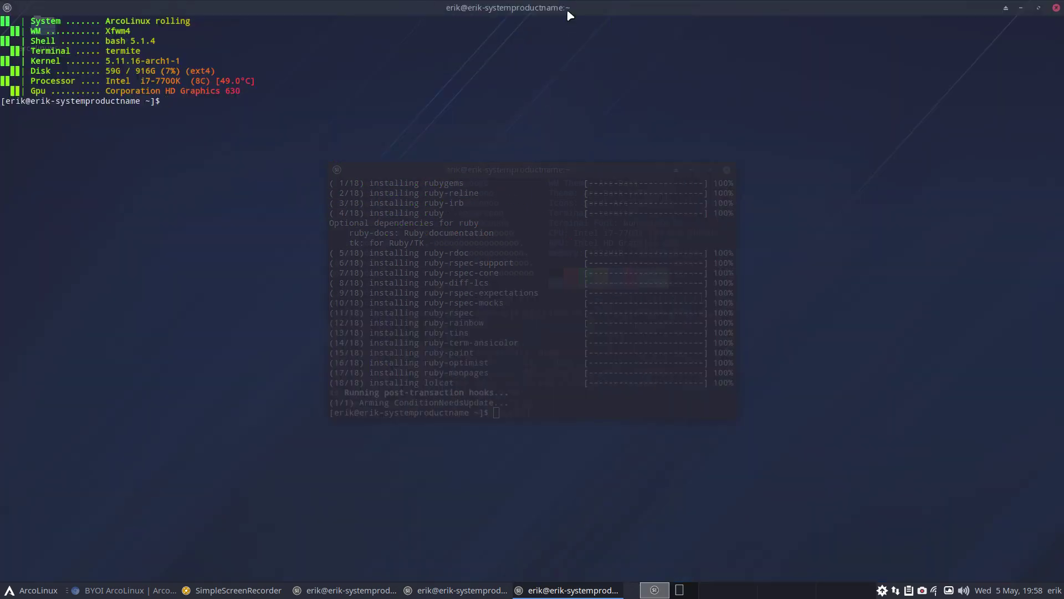
pyautogui.moveTo(569, 15); pyautogui.dragTo(416, 71)
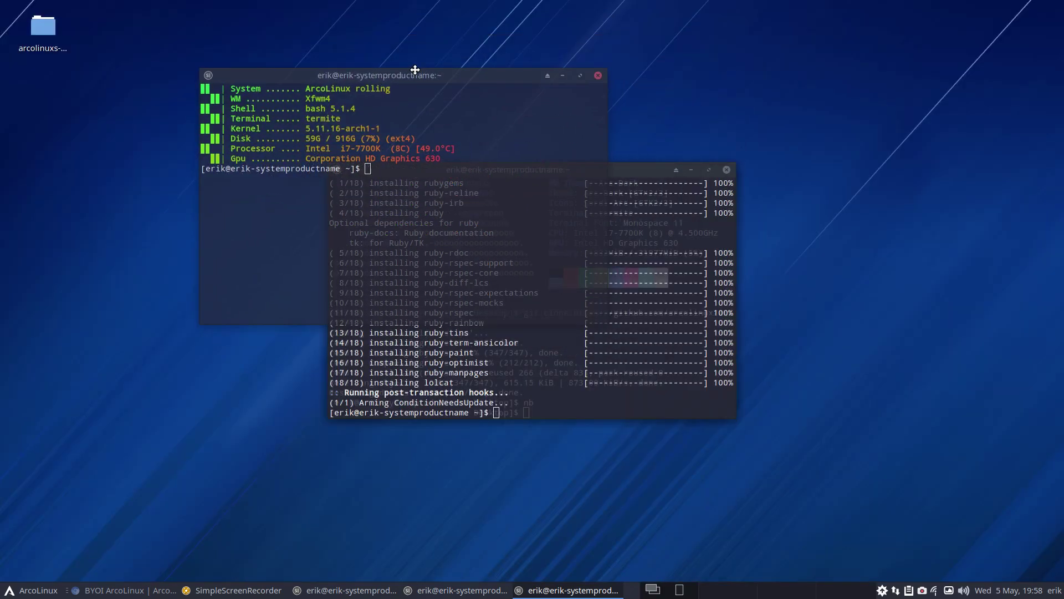
pyautogui.click(727, 172)
pyautogui.click(726, 173)
pyautogui.moveTo(478, 71); pyautogui.dragTo(601, 80)
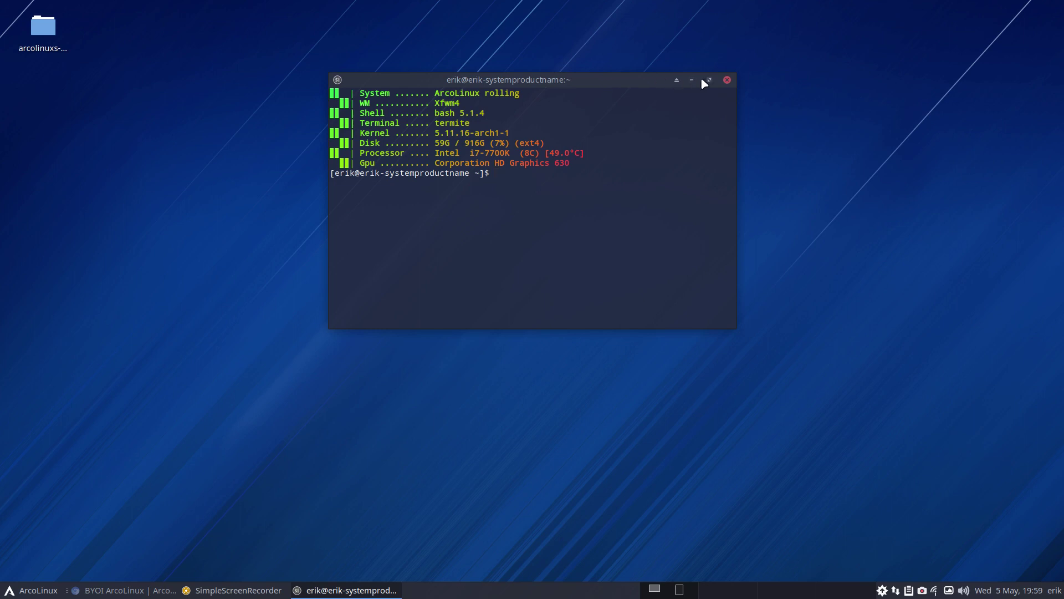
pyautogui.click(727, 80)
# Open arcolinuxs-iso's installation-scripts and inspect the 30-build-the-iso-the-first-time.sh and 40-build-the-iso-local-again.sh scripts
pyautogui.click(49, 32)
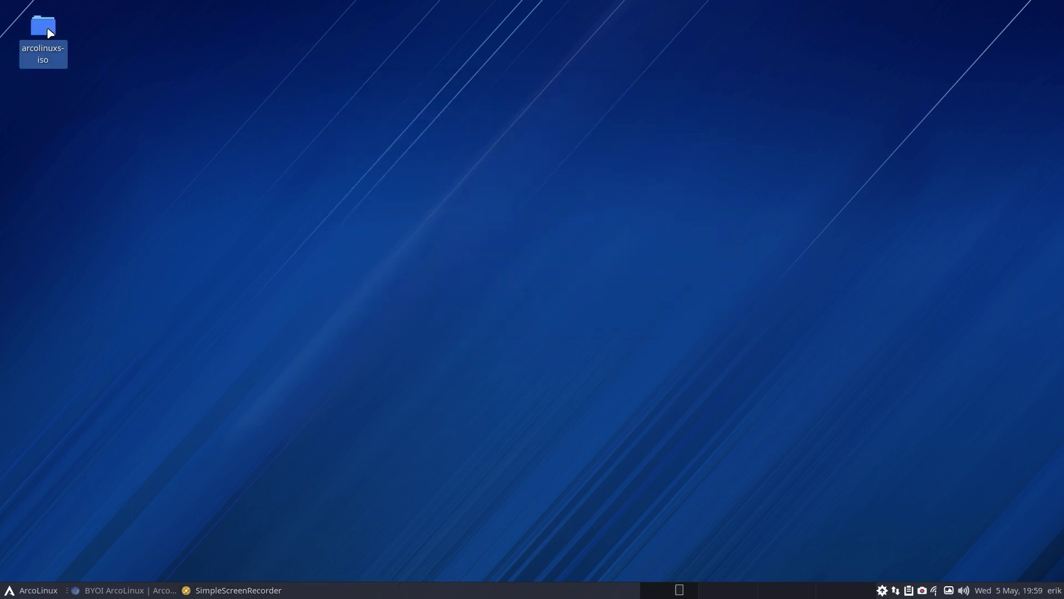
pyautogui.doubleClick(49, 33)
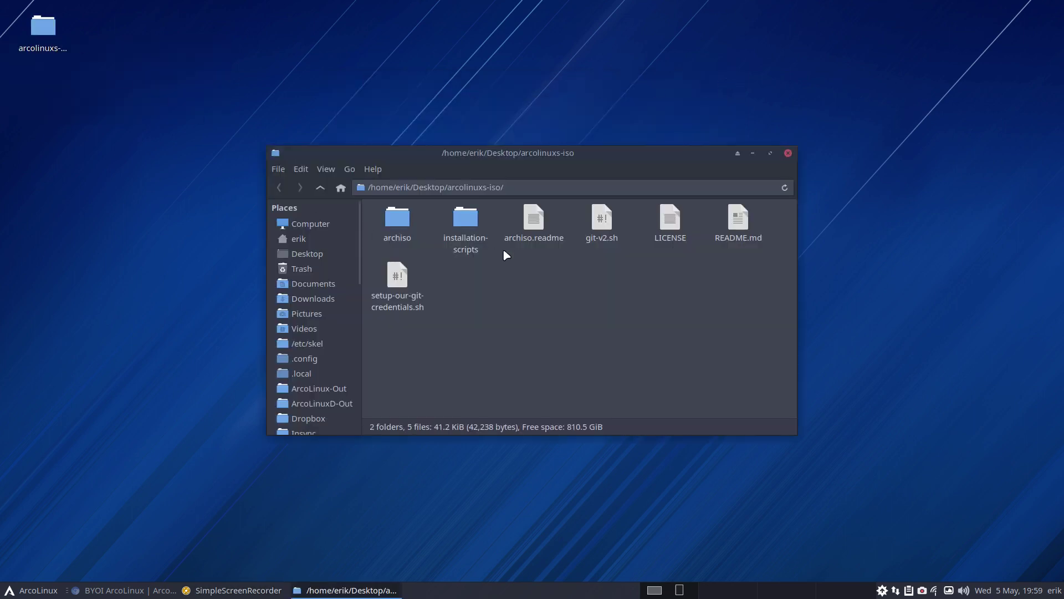
pyautogui.moveTo(502, 158); pyautogui.dragTo(377, 62)
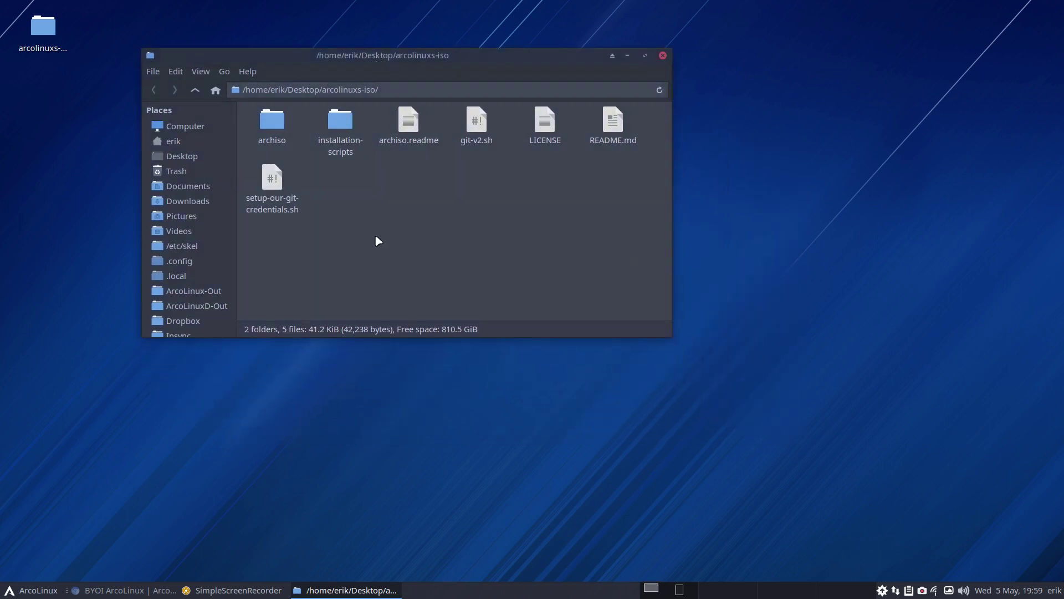
pyautogui.doubleClick(340, 123)
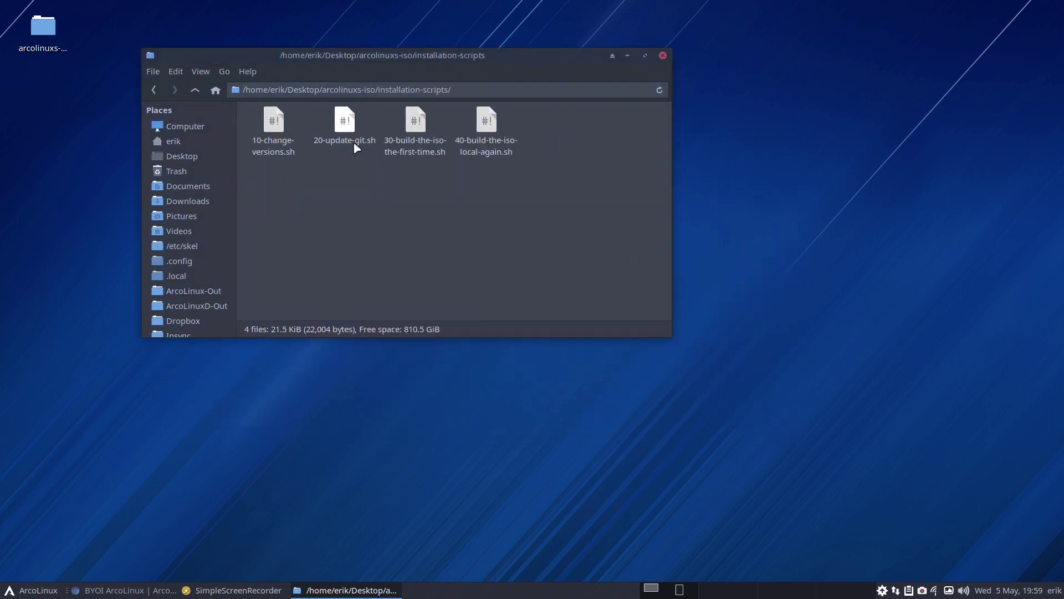
pyautogui.click(487, 124)
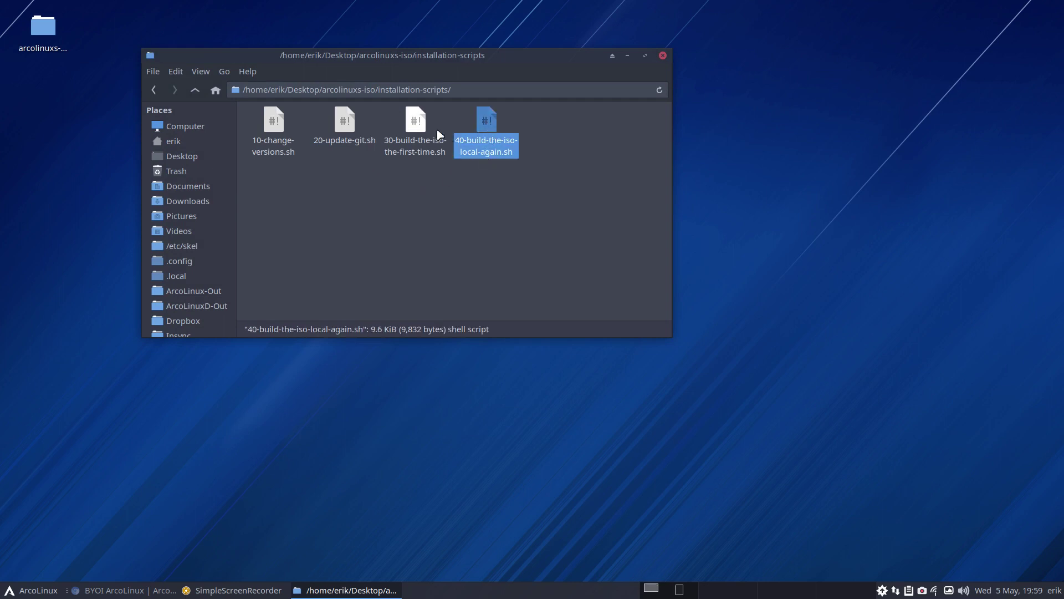
pyautogui.click(422, 127)
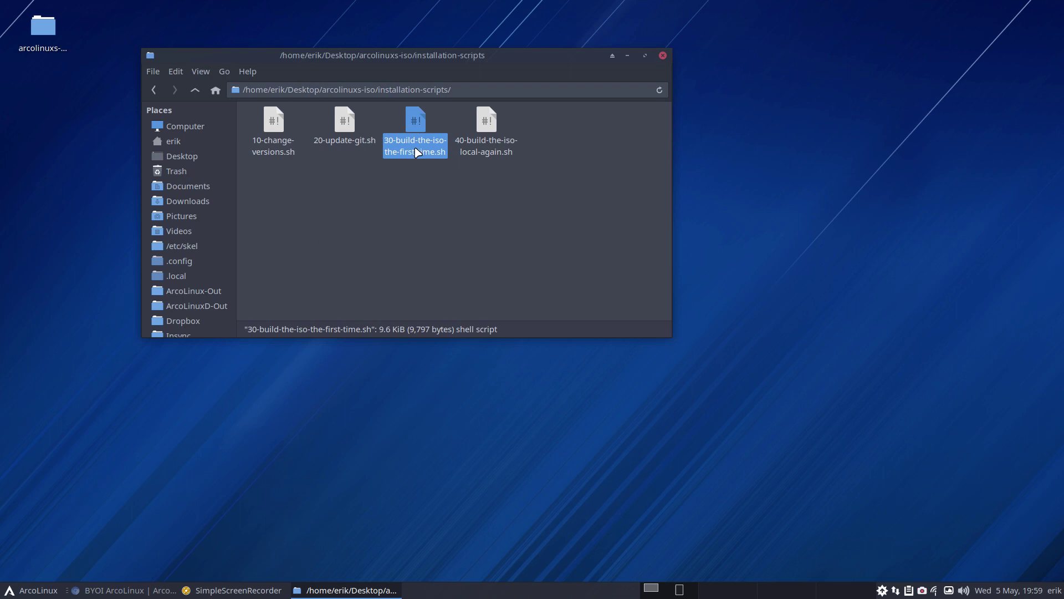
pyautogui.click(494, 151)
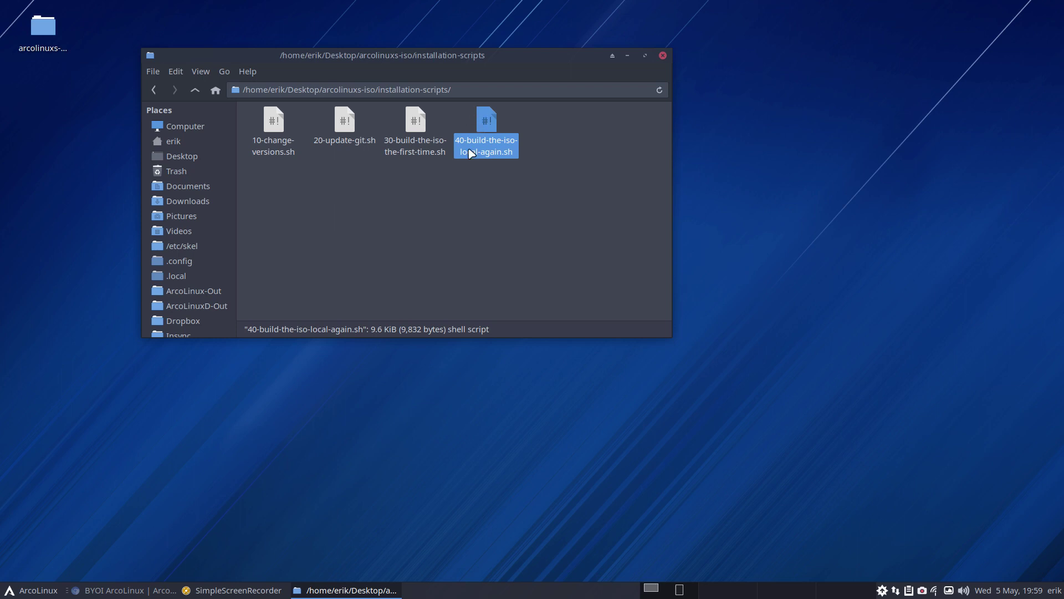
# Open archiso's packages.x86_64 in Sublime Text and scroll through its package sections
pyautogui.click(195, 90)
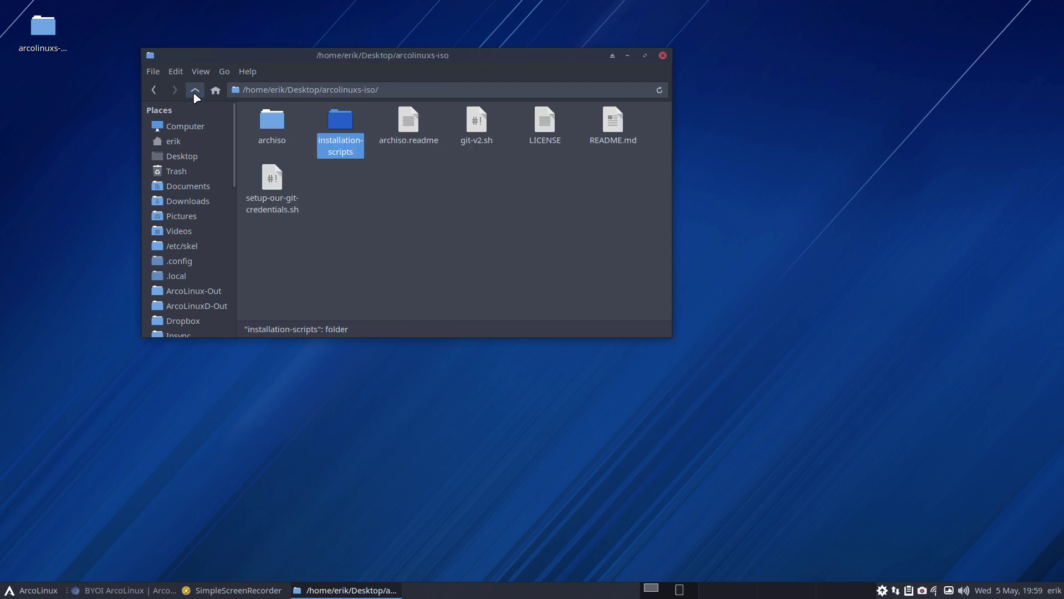
pyautogui.doubleClick(277, 130)
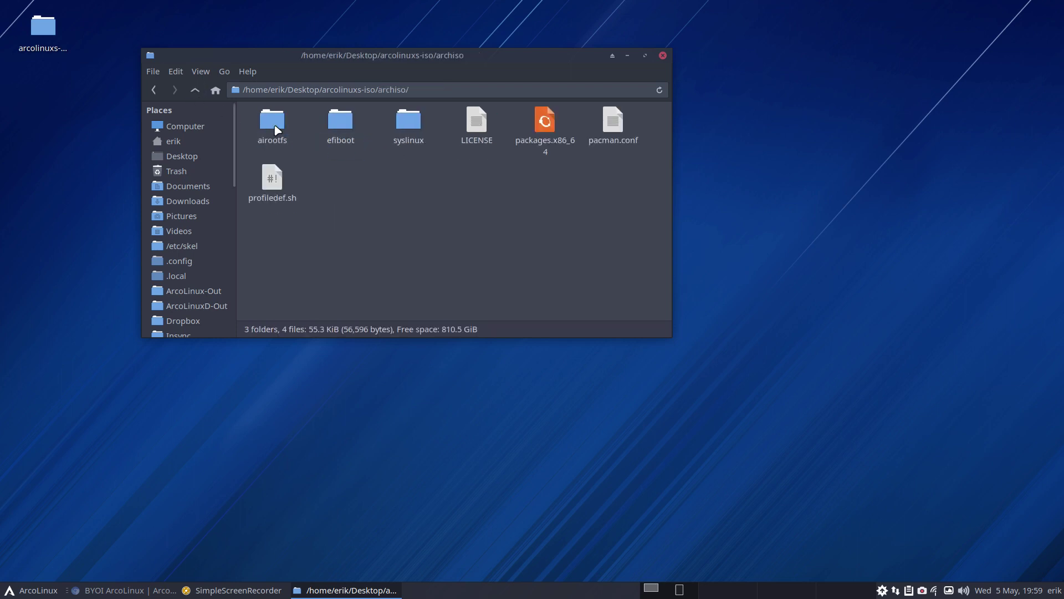
pyautogui.click(544, 127)
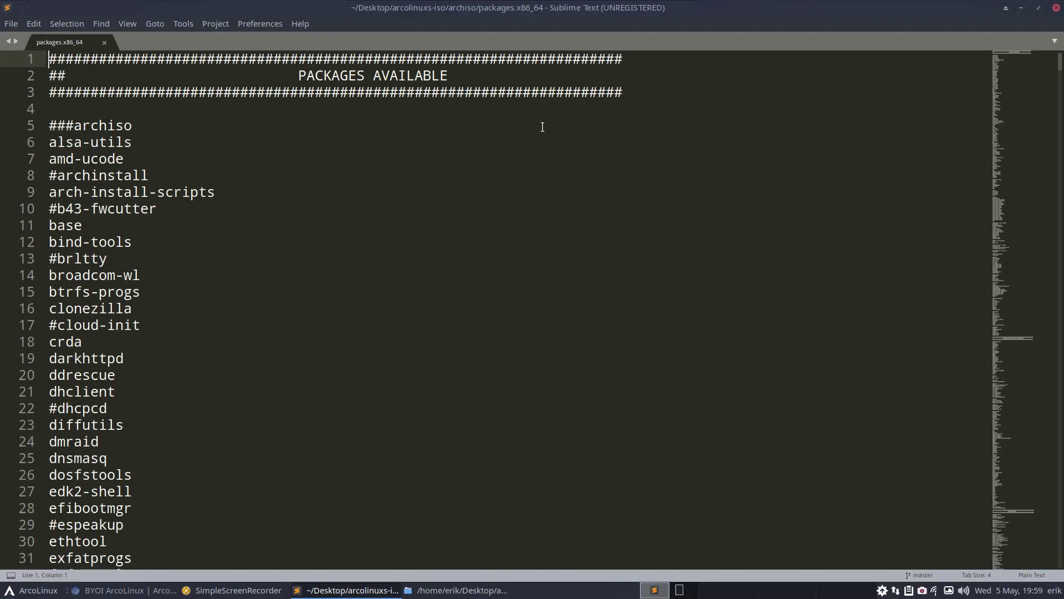
pyautogui.scroll(-5, 467, 253)
pyautogui.scroll(-20, 466, 252)
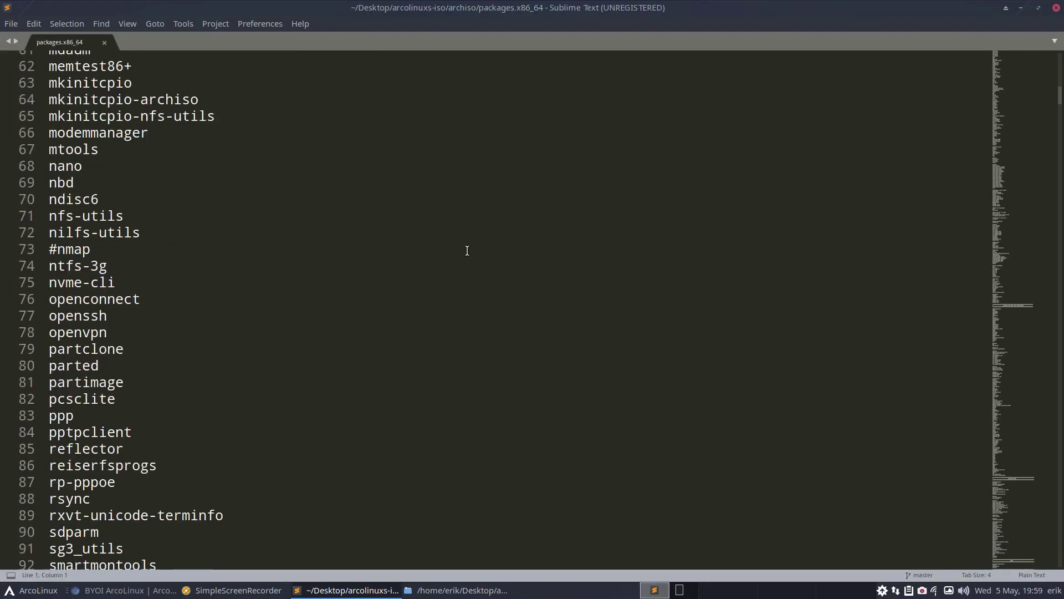
pyautogui.scroll(-8, 466, 250)
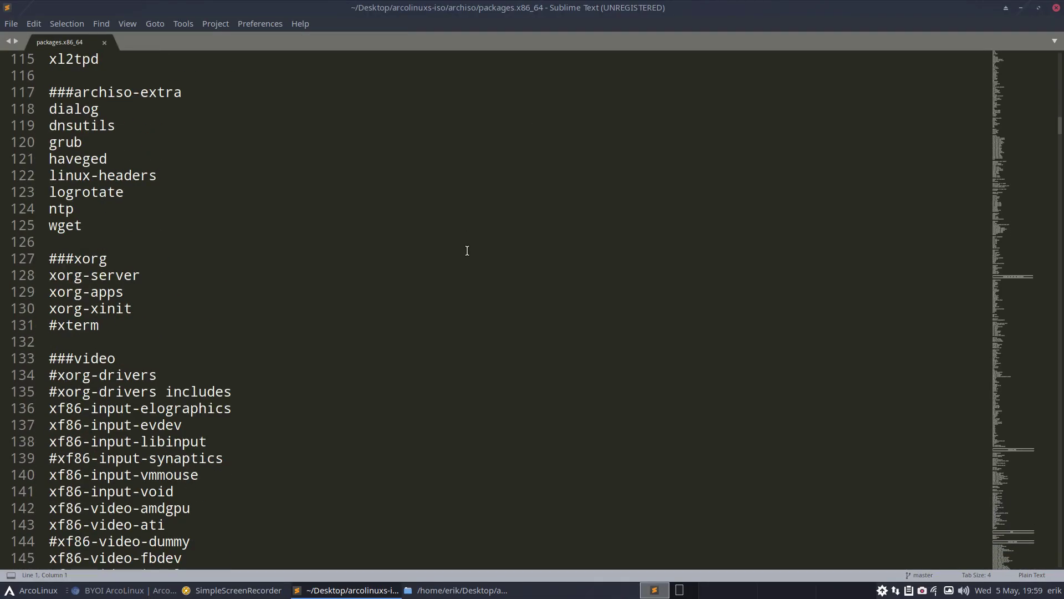
# Close Sublime Text, clear the Thunar selection, and return to the BYOI article in Chromium
pyautogui.click(1056, 8)
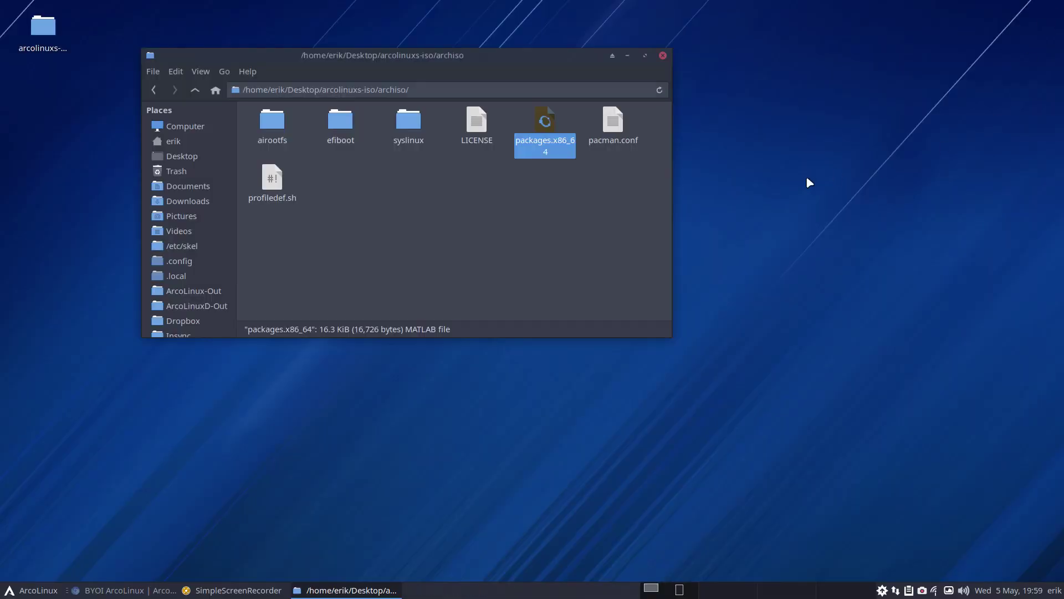
pyautogui.click(527, 216)
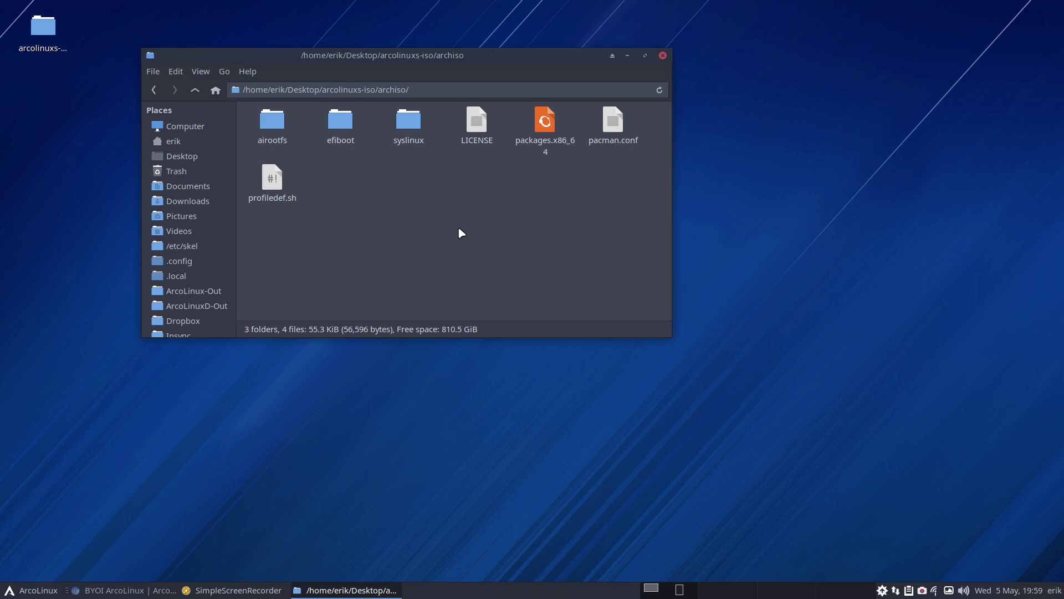
pyautogui.click(136, 591)
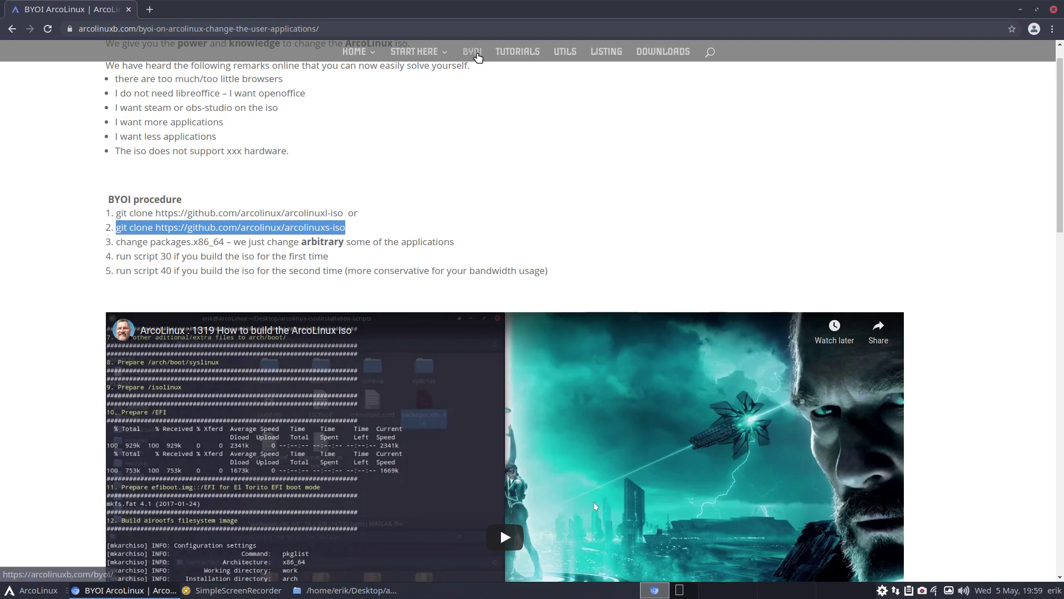
# Find the BYOI ArcoLinuxB Plasma page by searching 'plasma', select its arco-plasma git clone line, and minimize Chromium
pyautogui.click(473, 51)
pyautogui.hotkey('ctrl', 'f')
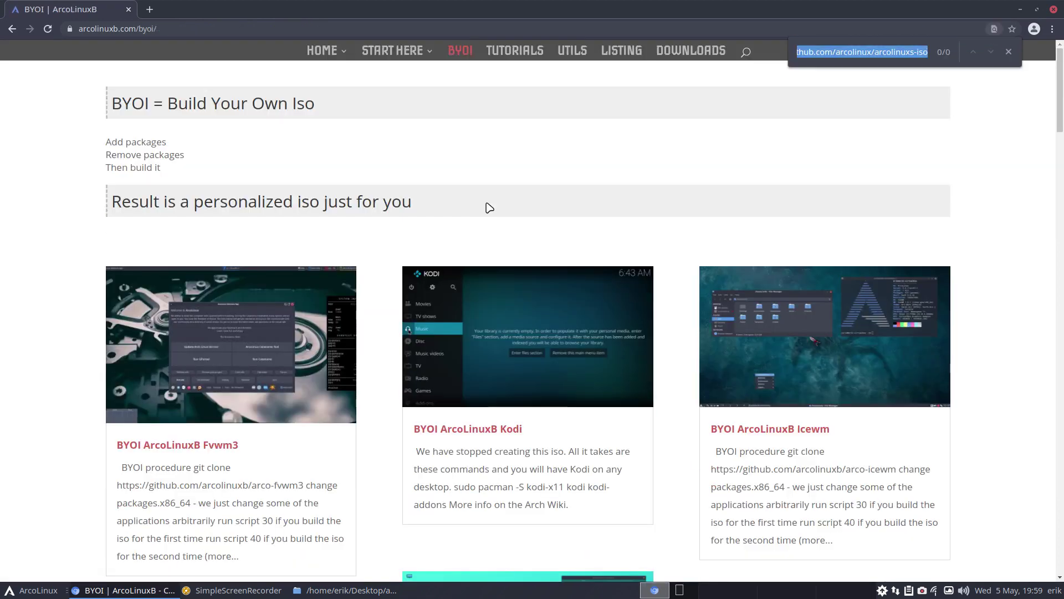
pyautogui.write('plasma')
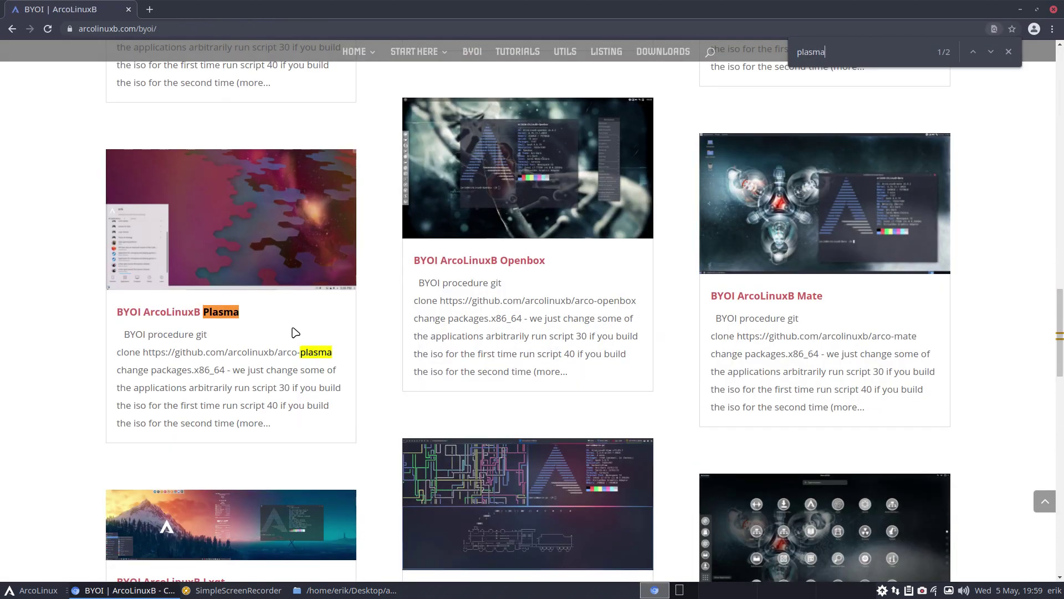
pyautogui.click(205, 316)
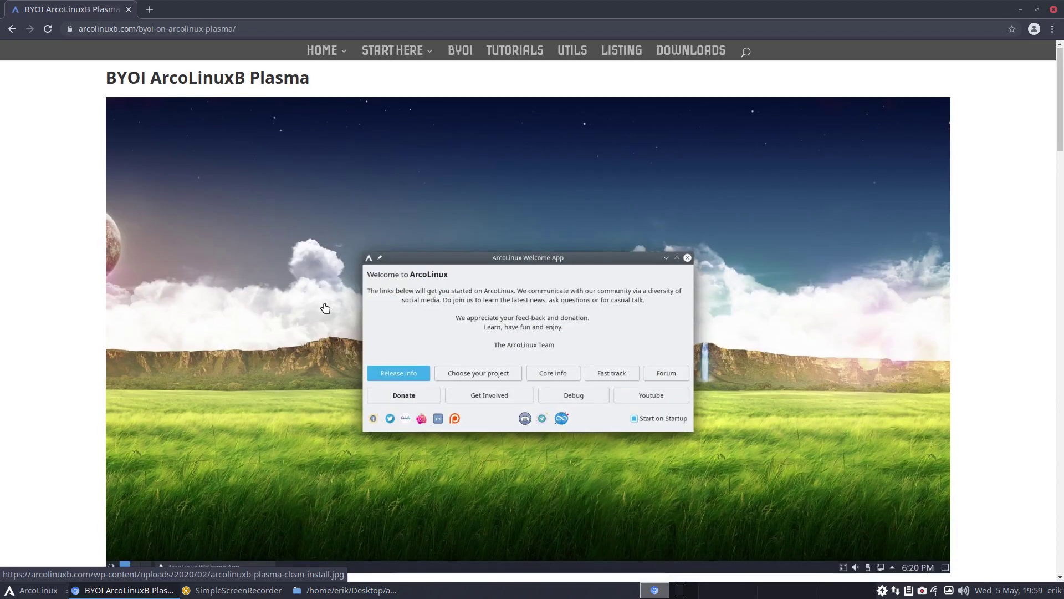
pyautogui.scroll(-7, 324, 308)
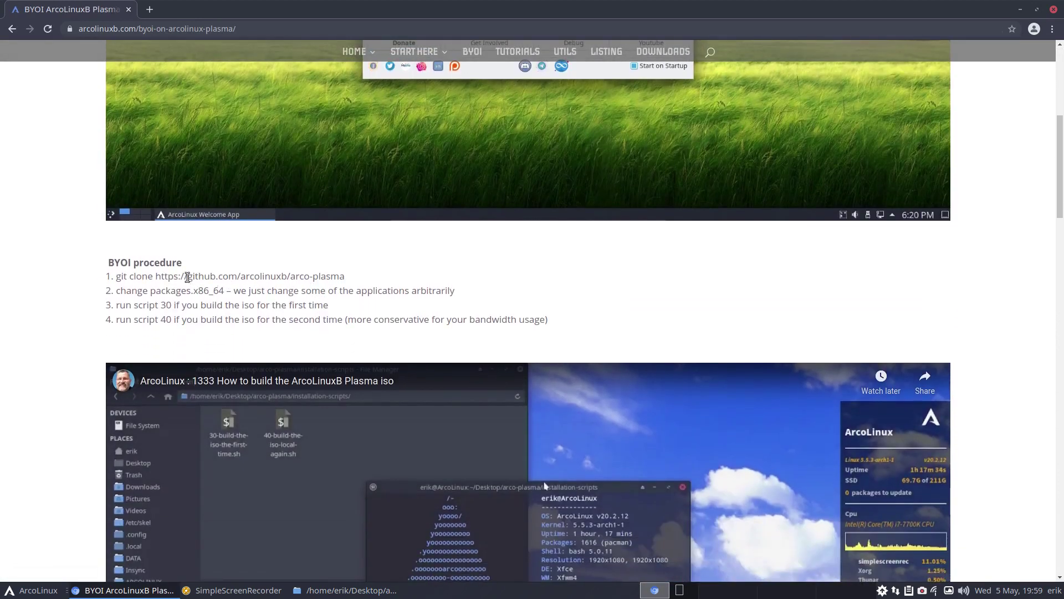
pyautogui.moveTo(118, 276); pyautogui.dragTo(344, 276)
pyautogui.hotkey('ctrl', 'c')
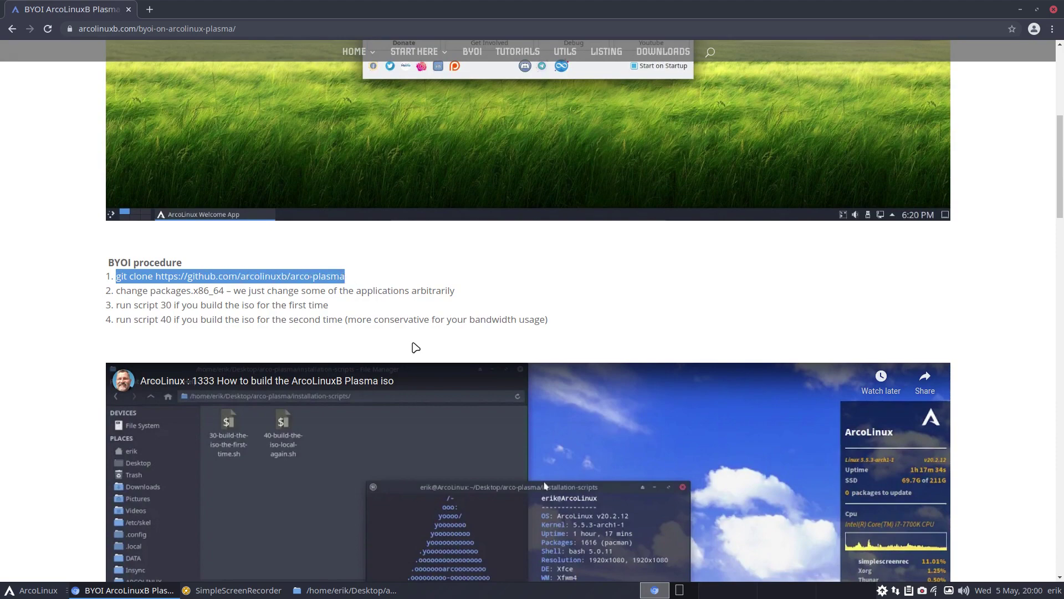
pyautogui.click(1020, 10)
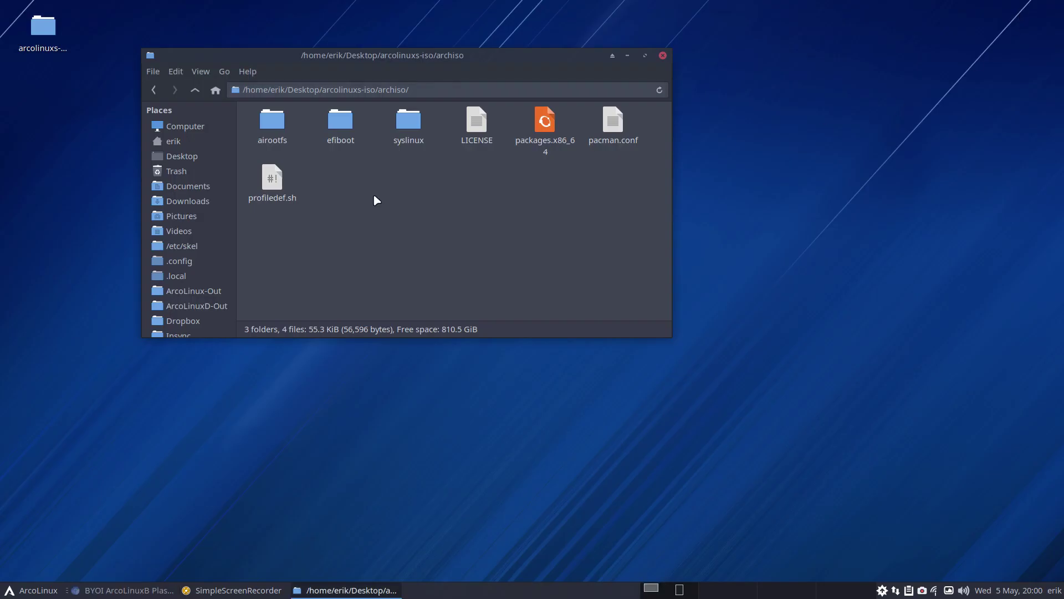
# Clone the arco-plasma repository onto the Desktop from a terminal opened there, then close it
pyautogui.click(663, 56)
pyautogui.rightClick(416, 112)
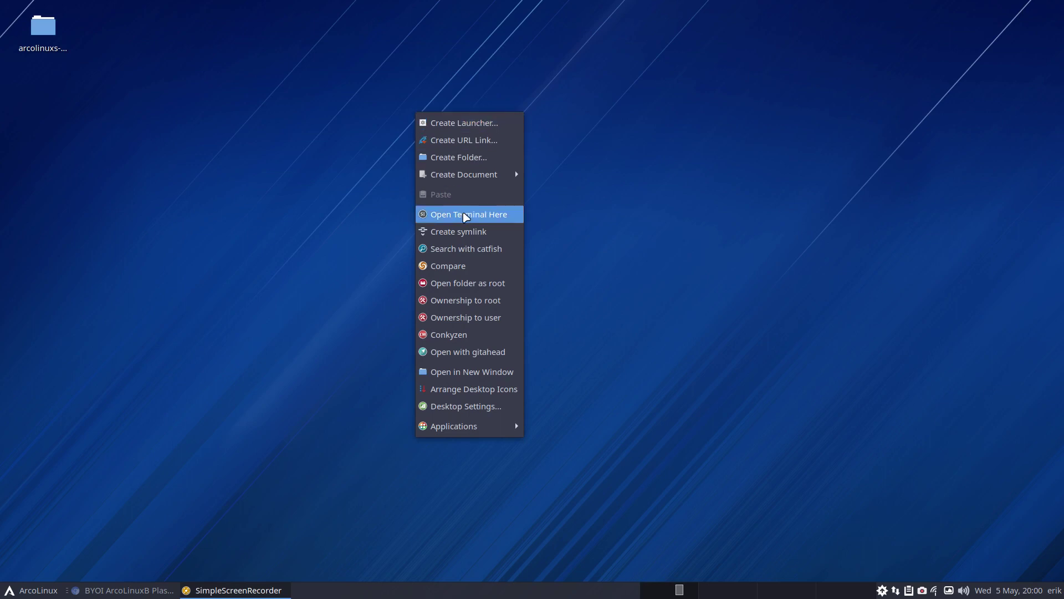
pyautogui.click(465, 216)
pyautogui.hotkey('ctrl', 'shift', 'v')
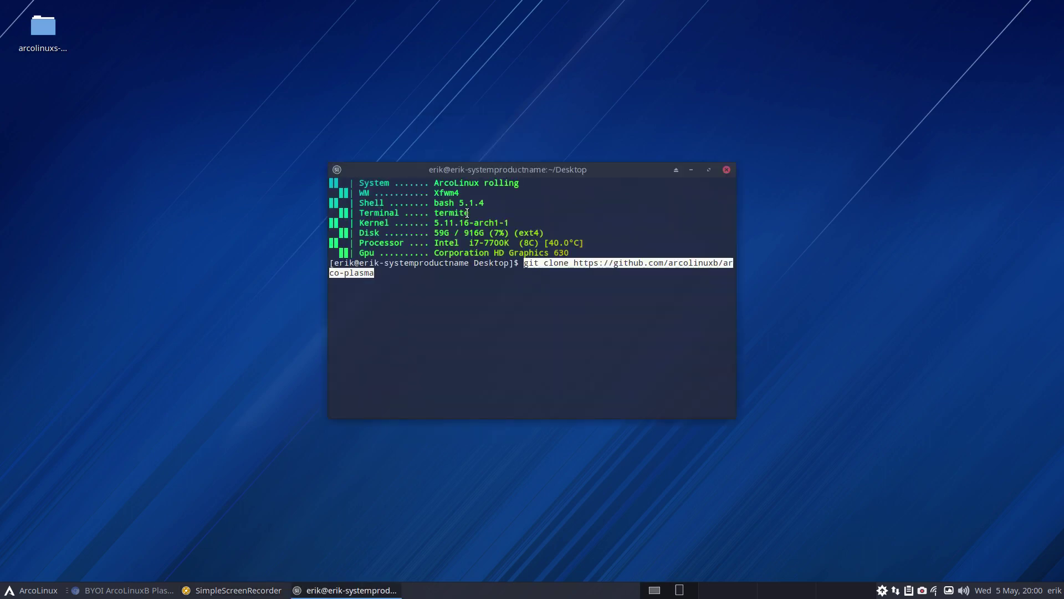
pyautogui.press('Return')
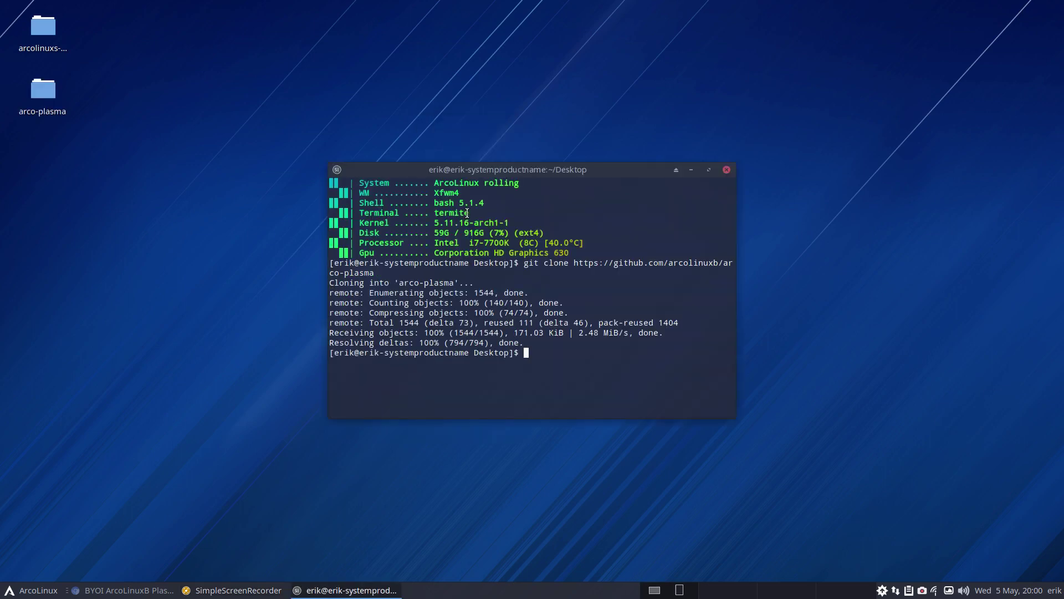
pyautogui.click(727, 169)
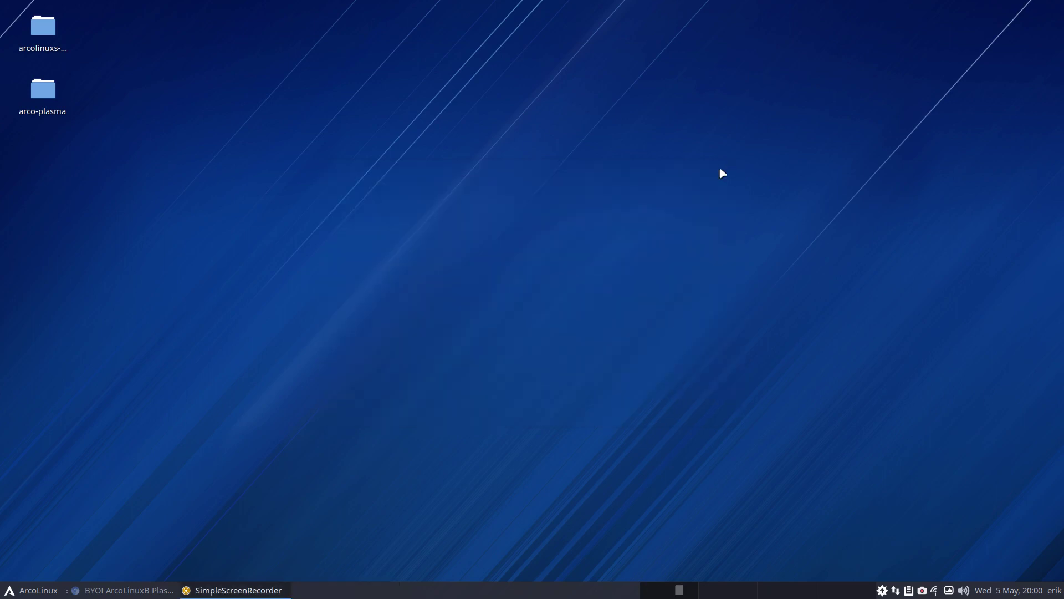
# Browse the cloned arco-plasma folder, looking into installation-scripts and archiso
pyautogui.doubleClick(45, 99)
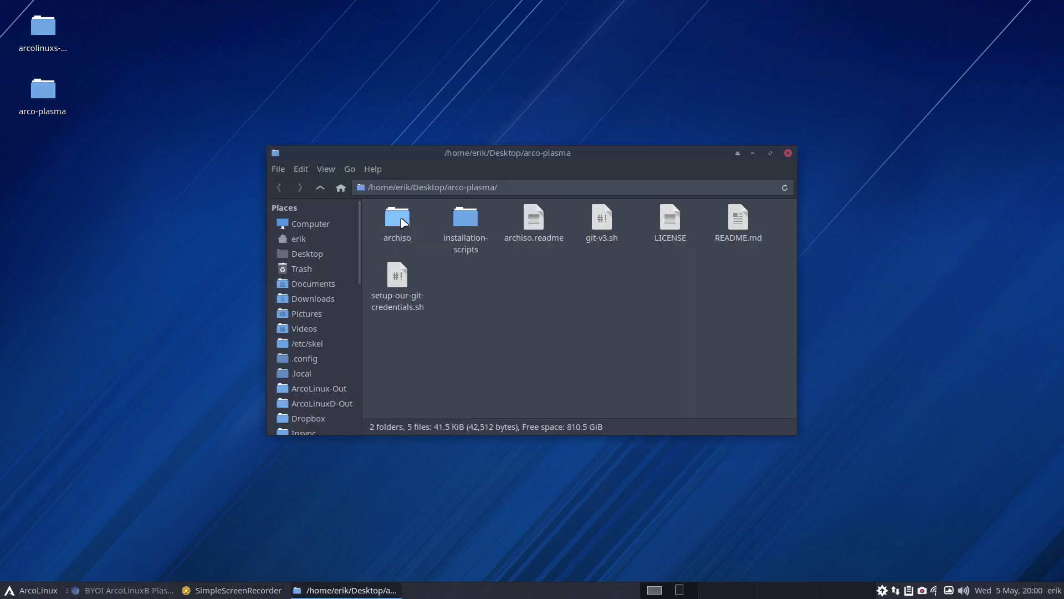
pyautogui.doubleClick(468, 216)
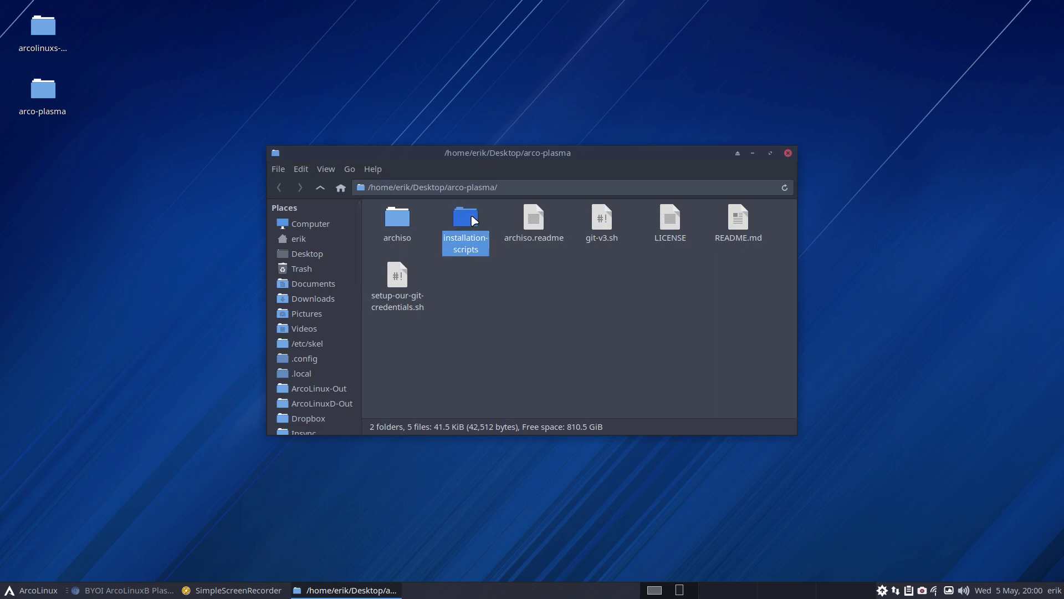
pyautogui.click(325, 189)
pyautogui.doubleClick(397, 219)
pyautogui.click(321, 189)
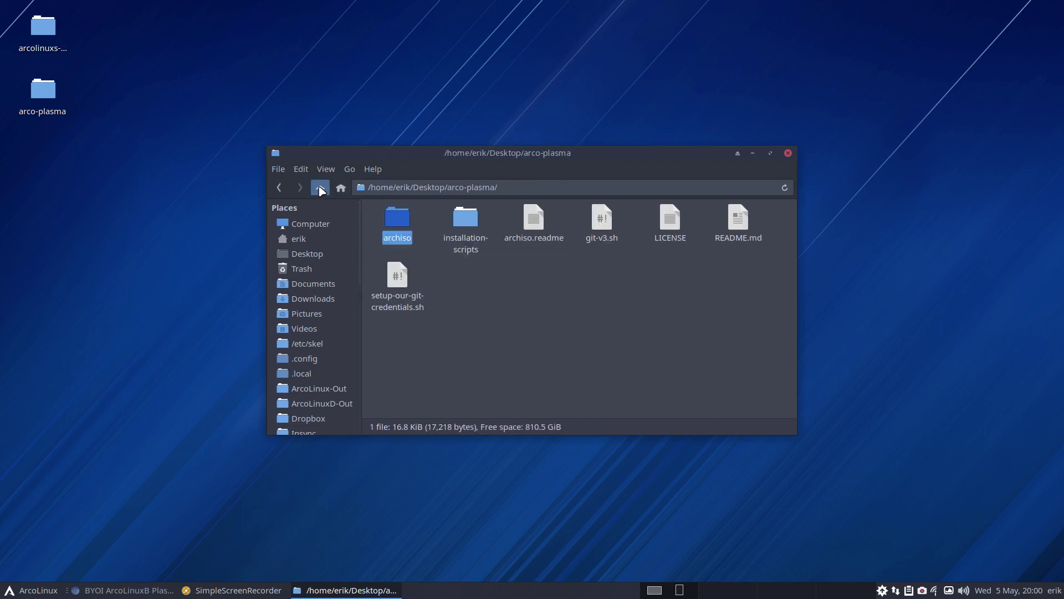
# Show arcolinuxs-iso's archiso contents: airootfs, efiboot, syslinux, packages.x86_64 and pacman.conf
pyautogui.doubleClick(54, 33)
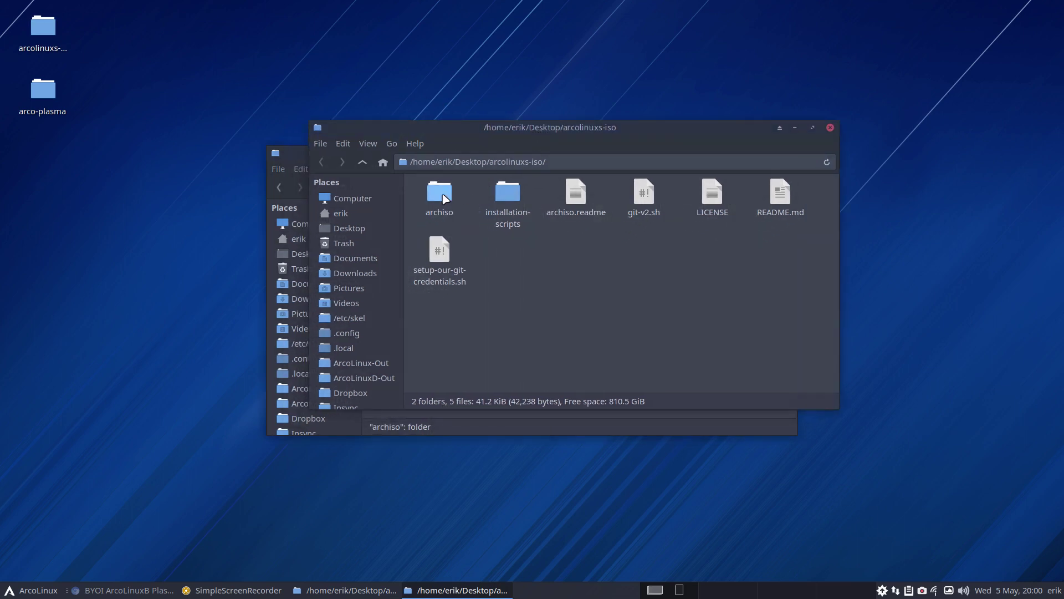
pyautogui.doubleClick(440, 194)
pyautogui.click(445, 199)
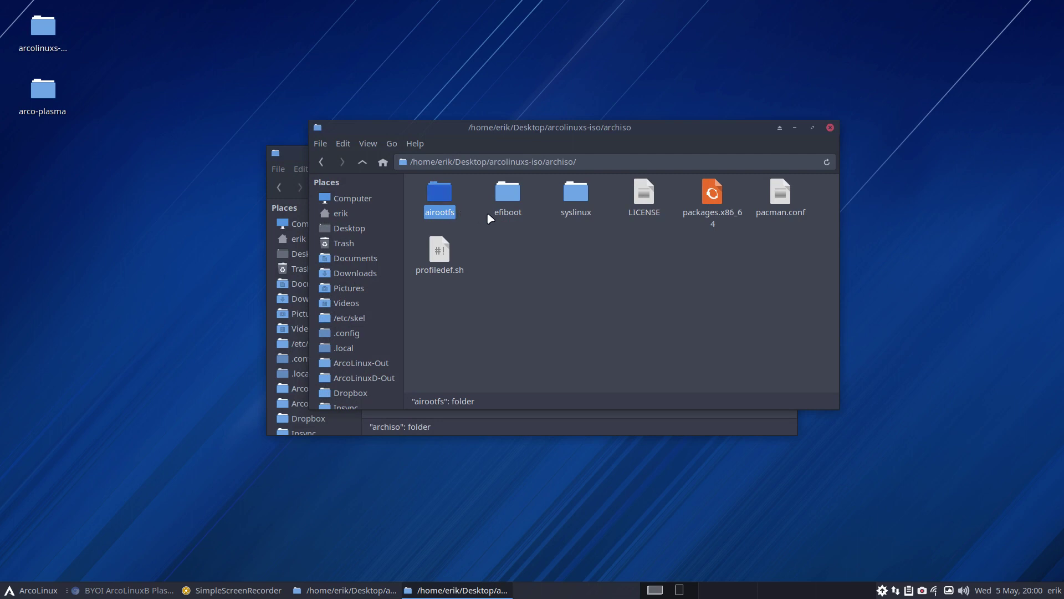
pyautogui.click(506, 195)
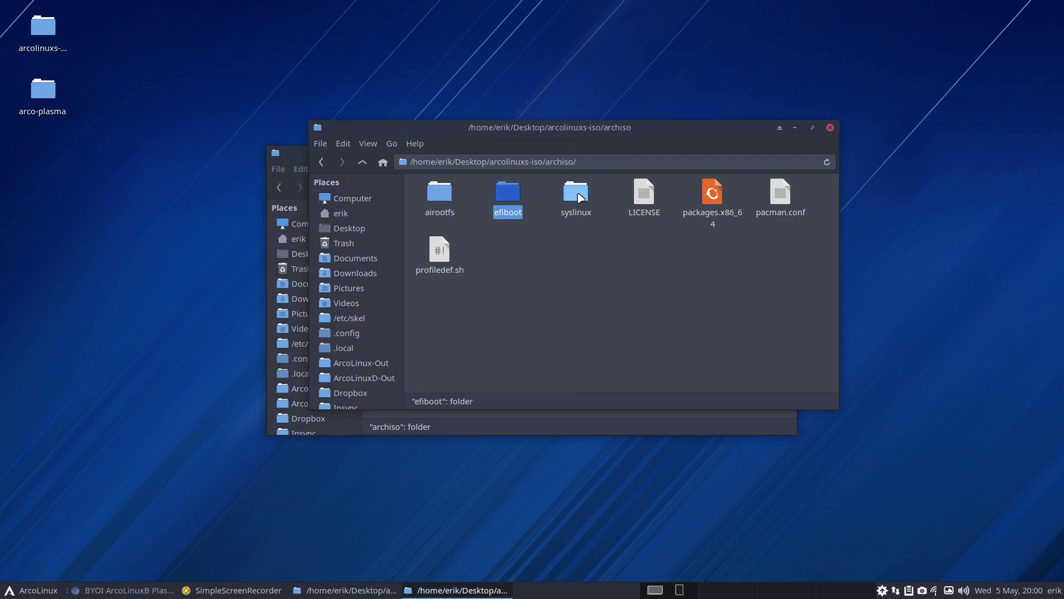
pyautogui.click(579, 197)
pyautogui.click(709, 198)
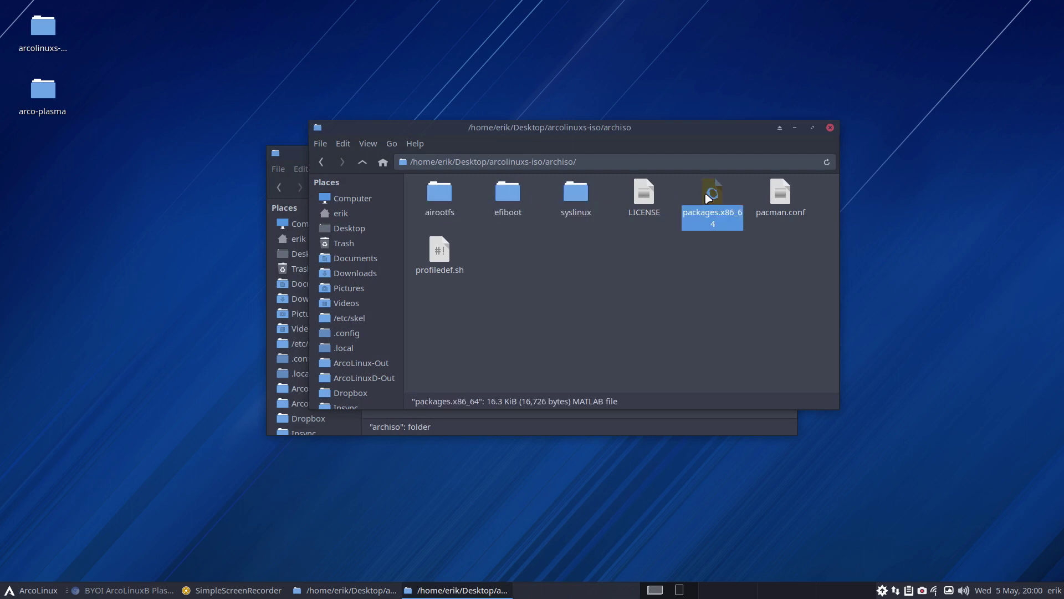
pyautogui.click(781, 194)
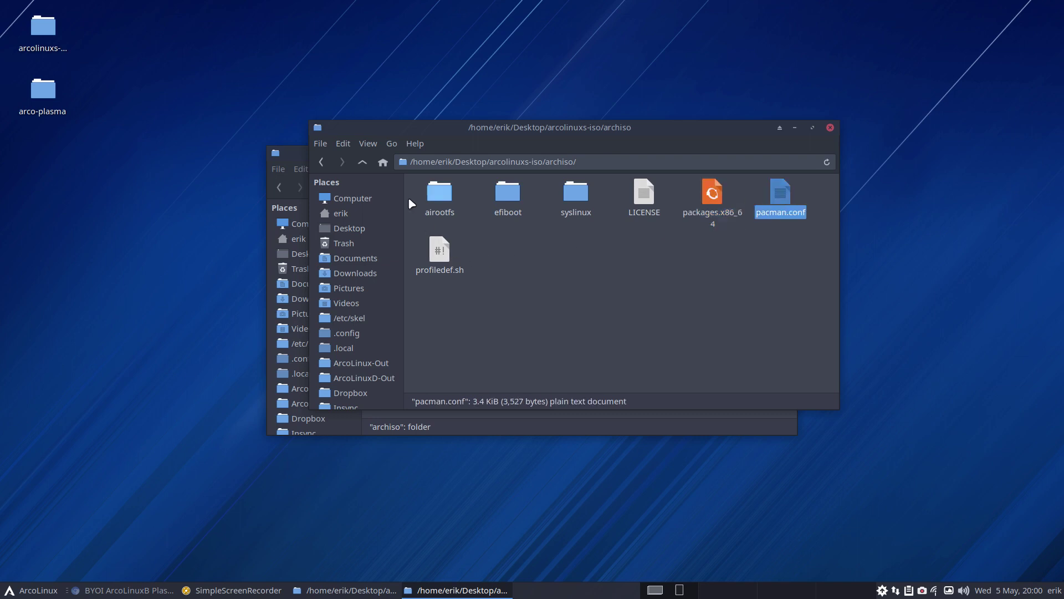
# Arrange the arcolinuxs-iso and arco-plasma windows side by side
pyautogui.moveTo(492, 134); pyautogui.dragTo(343, 21)
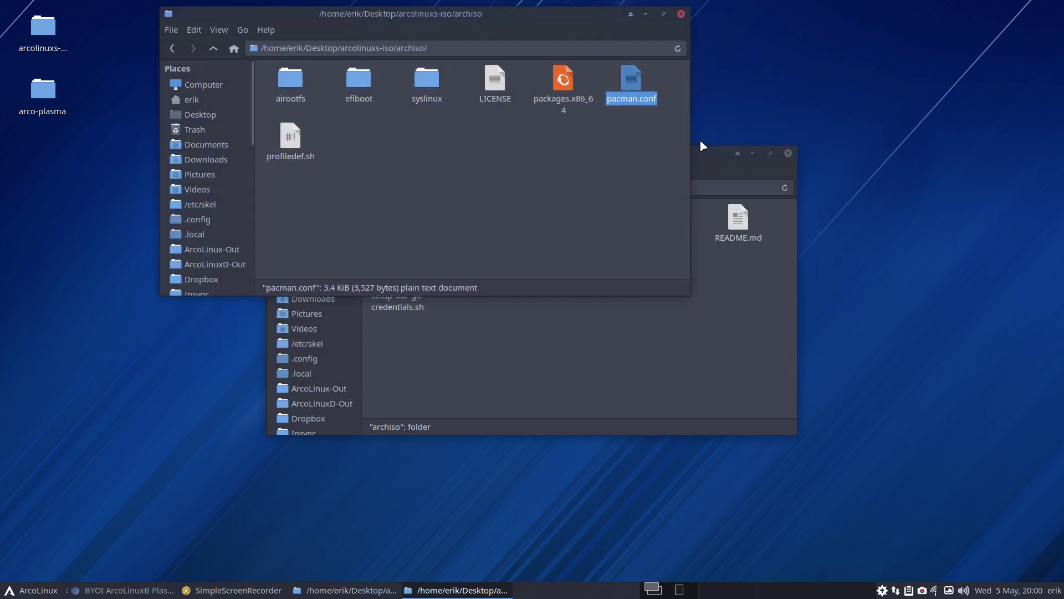
pyautogui.click(708, 152)
pyautogui.moveTo(704, 152); pyautogui.dragTo(872, 241)
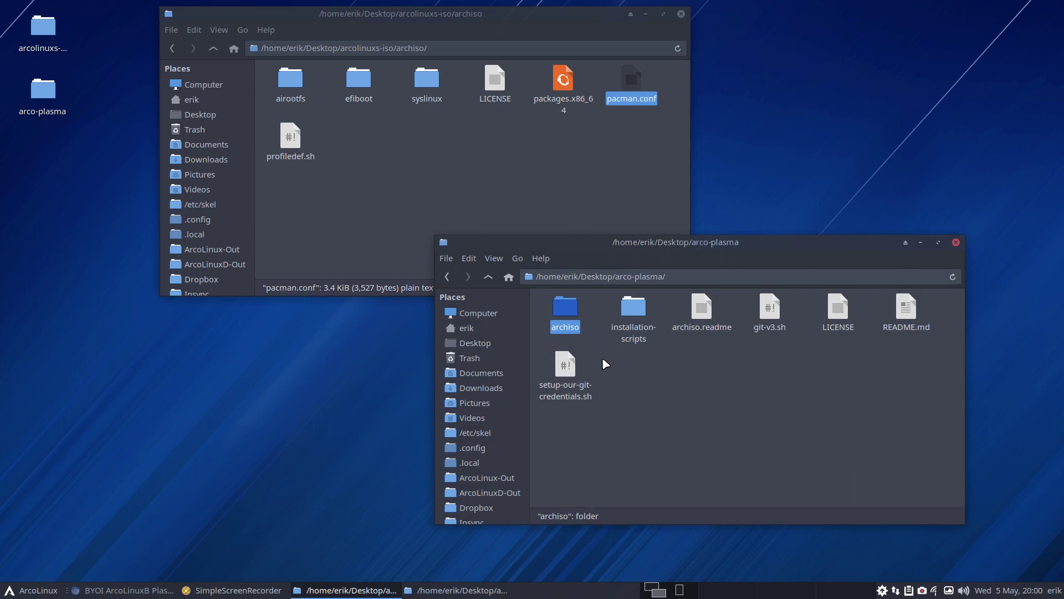
pyautogui.click(634, 317)
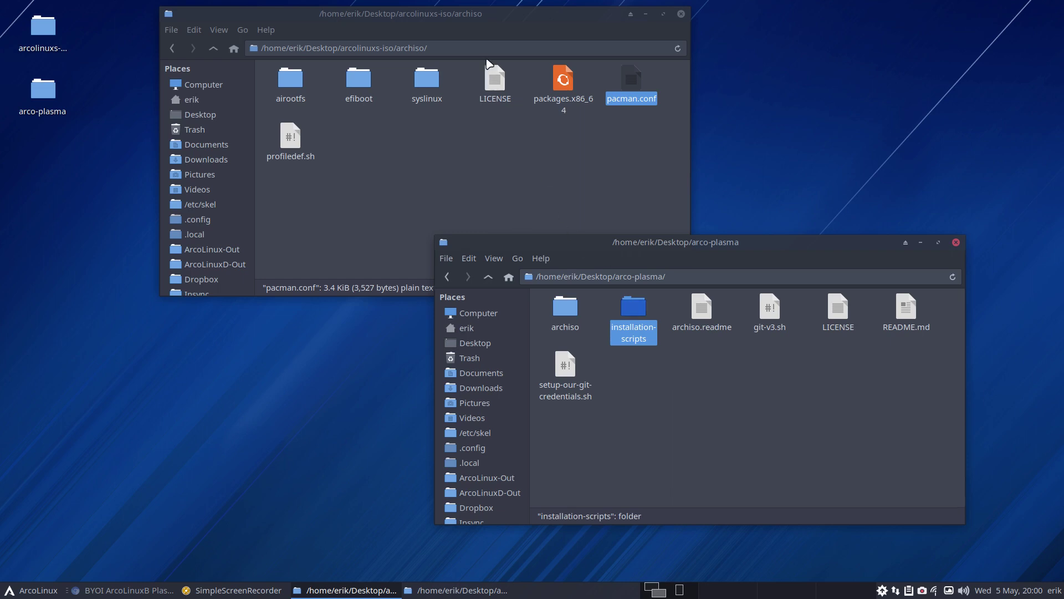
pyautogui.moveTo(438, 16); pyautogui.dragTo(302, 28)
pyautogui.click(689, 244)
pyautogui.moveTo(689, 244); pyautogui.dragTo(739, 242)
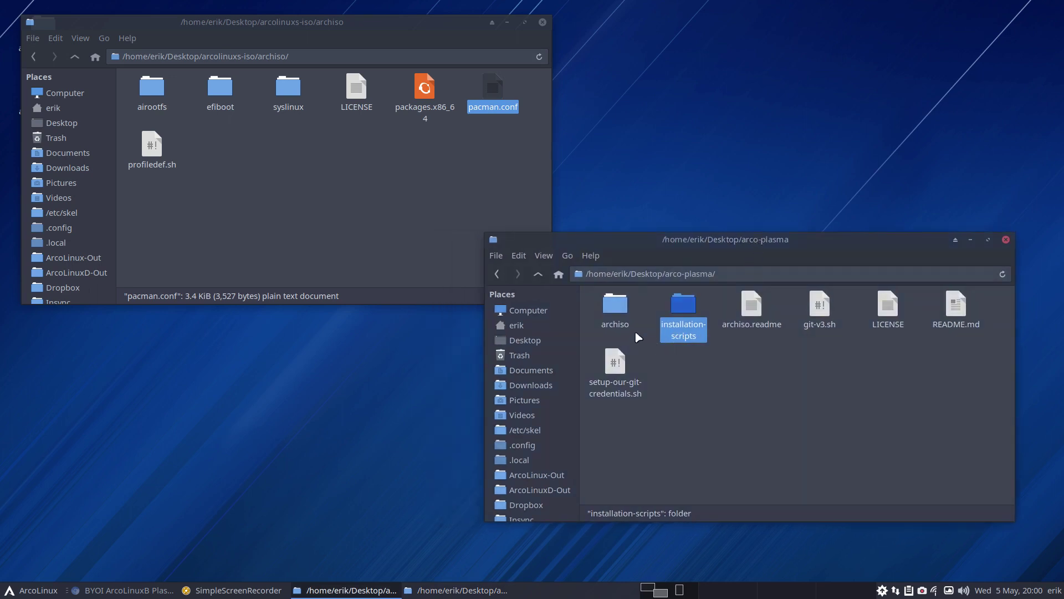
# Open arco-plasma's archiso folder and select both packages.x86_64 files
pyautogui.doubleClick(615, 305)
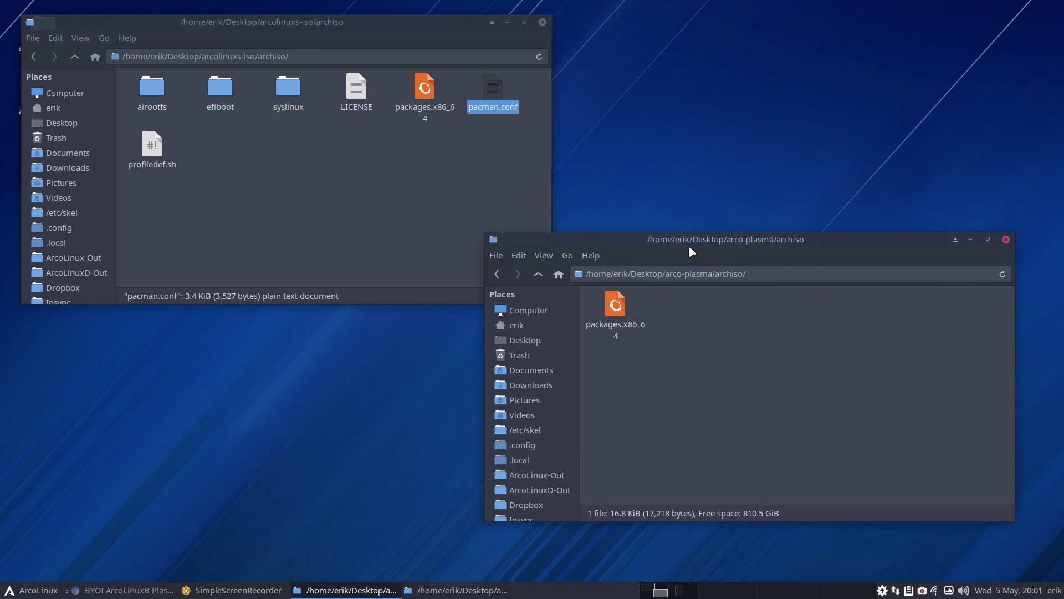
pyautogui.moveTo(689, 244); pyautogui.dragTo(780, 174)
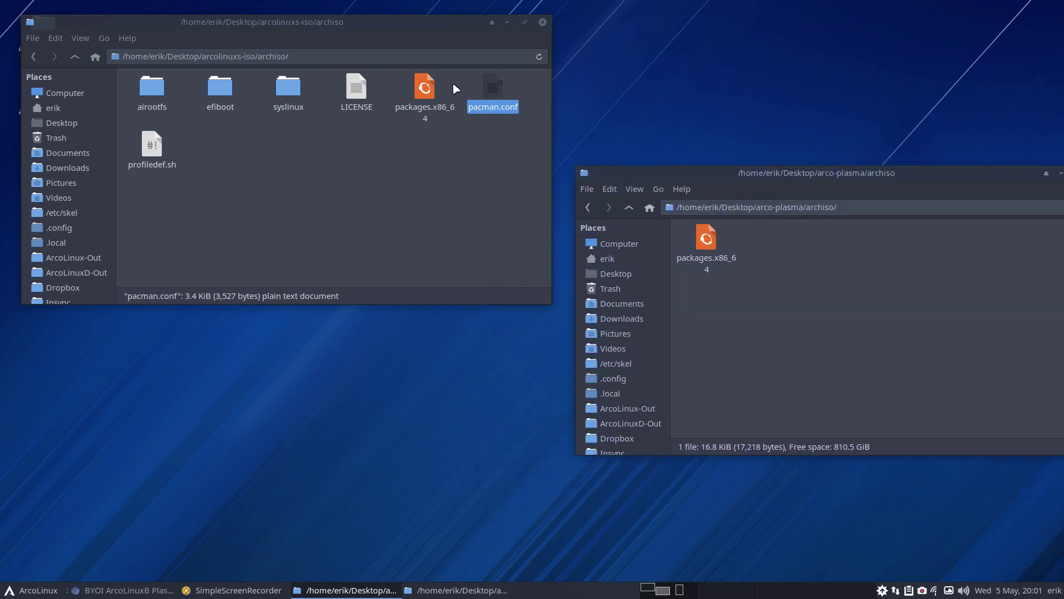
pyautogui.click(424, 89)
pyautogui.click(706, 239)
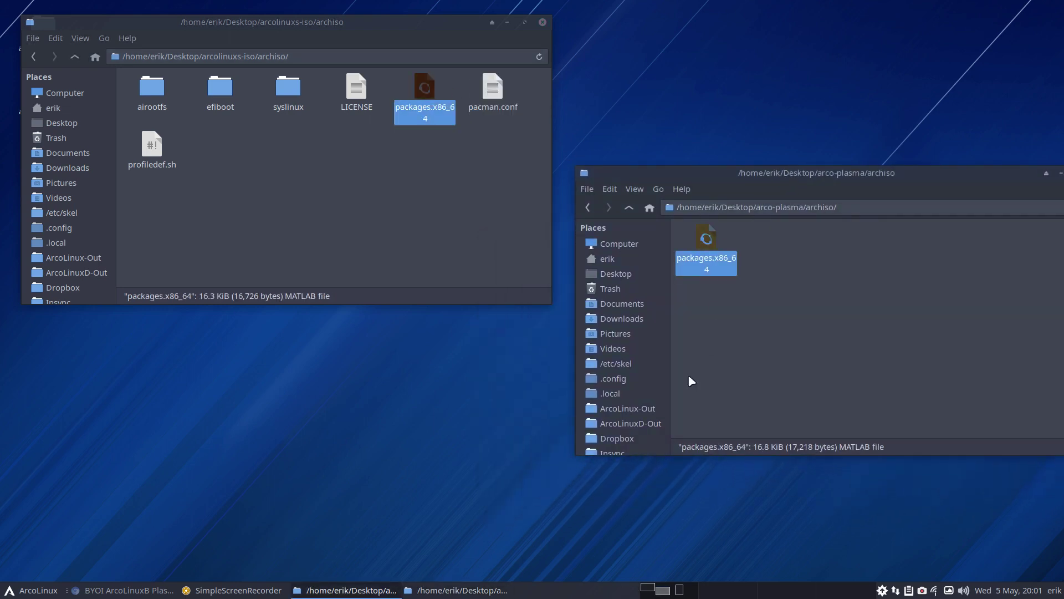
# Compare arcolinuxs-iso's packages.x86_64 (left) with arco-plasma's (right) in a maximized Meld window
pyautogui.click(447, 402)
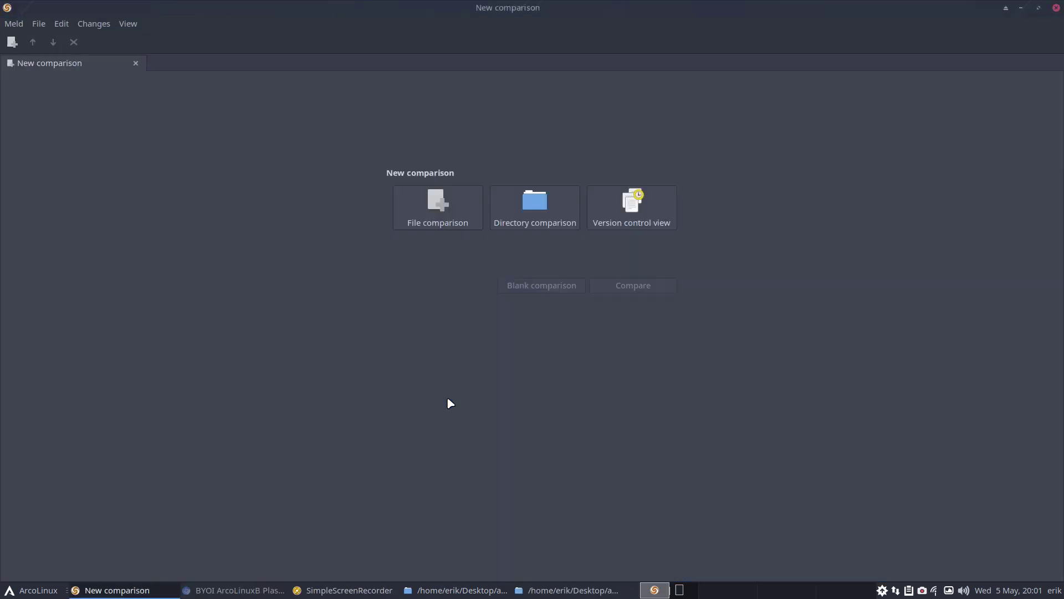
pyautogui.click(440, 194)
pyautogui.moveTo(571, 38); pyautogui.dragTo(341, 326)
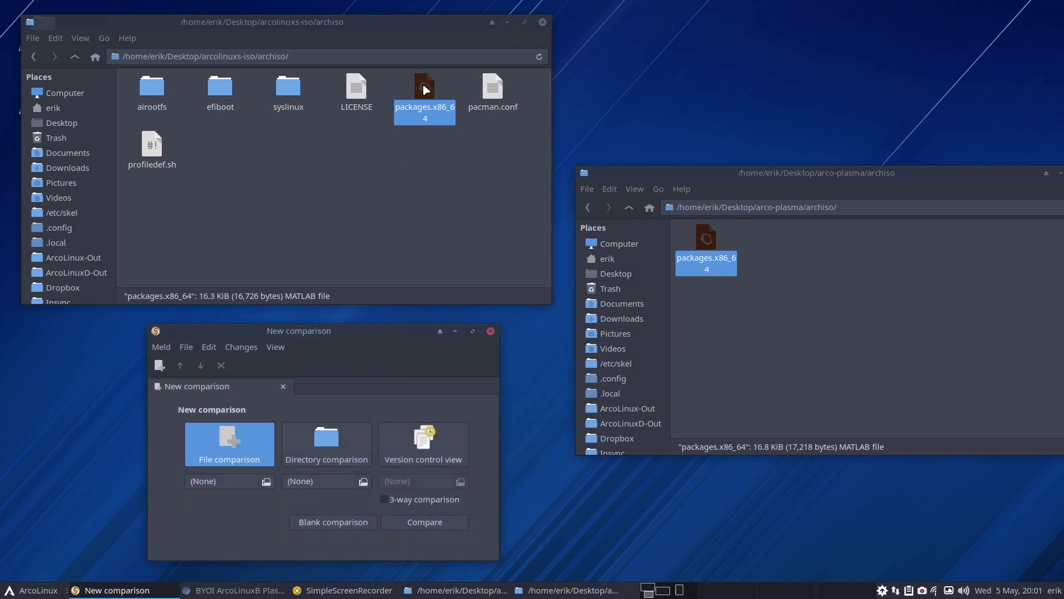
pyautogui.moveTo(428, 83); pyautogui.dragTo(225, 478)
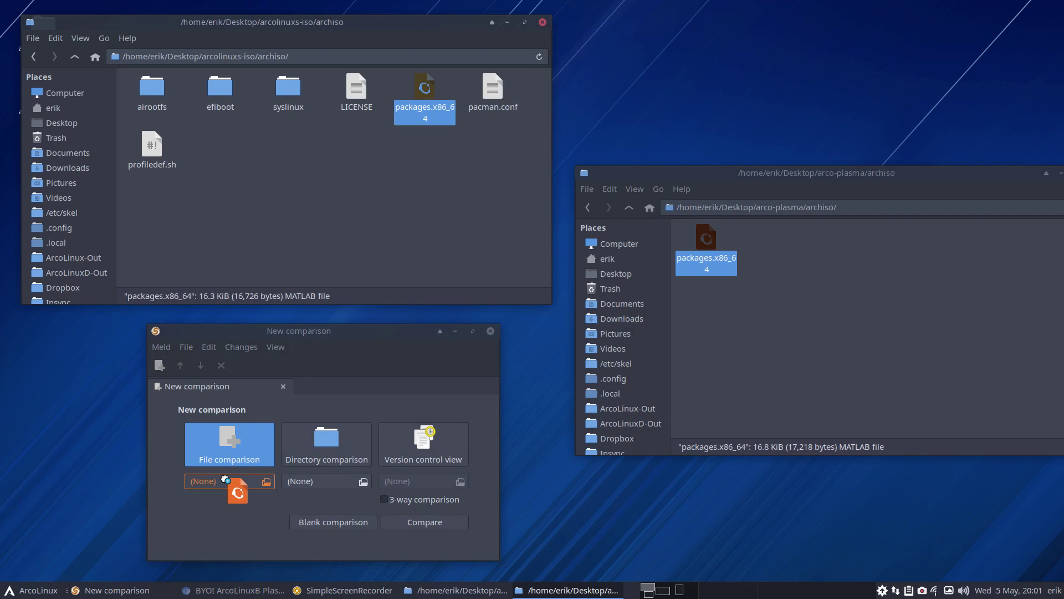
pyautogui.moveTo(225, 477); pyautogui.dragTo(225, 479)
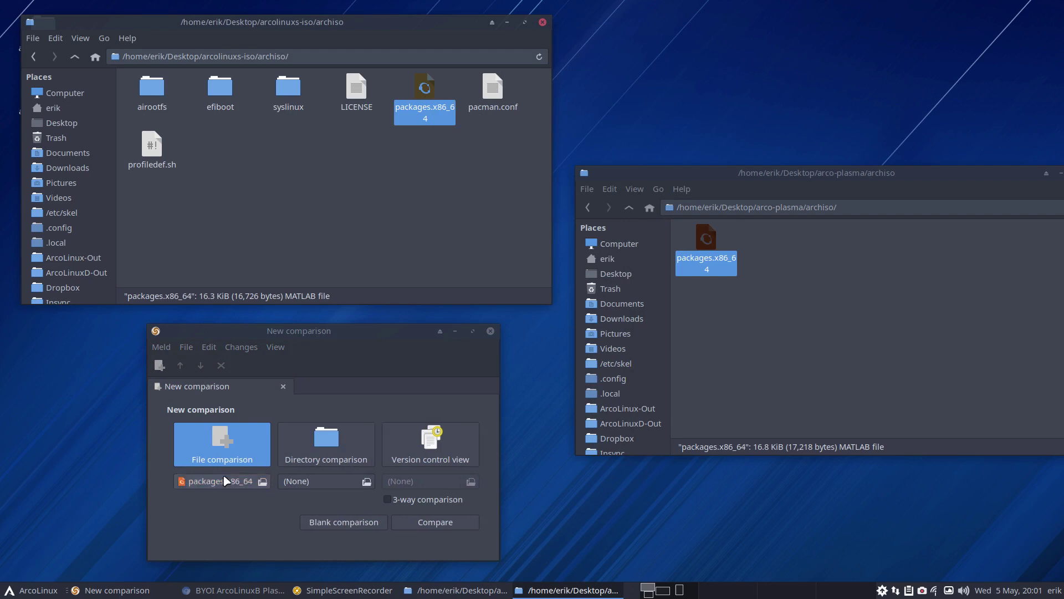
pyautogui.click(736, 240)
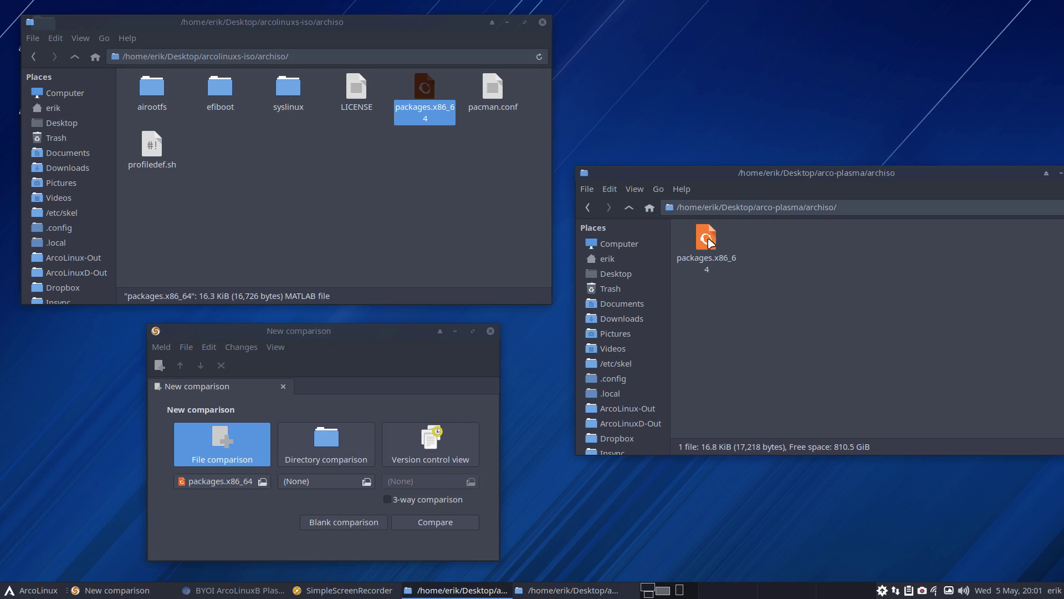
pyautogui.moveTo(709, 242); pyautogui.dragTo(314, 483)
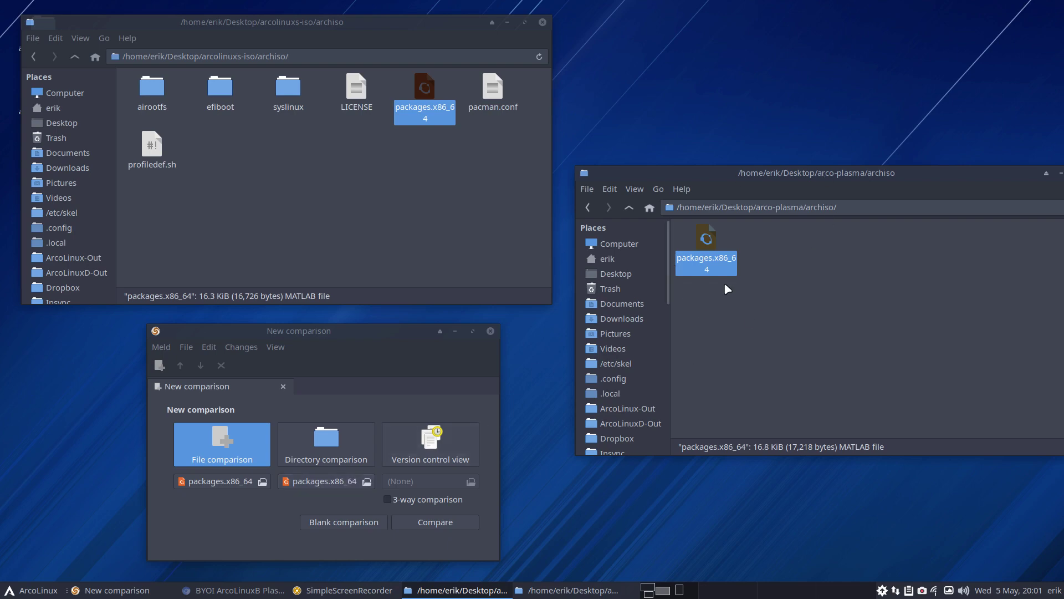
pyautogui.click(462, 522)
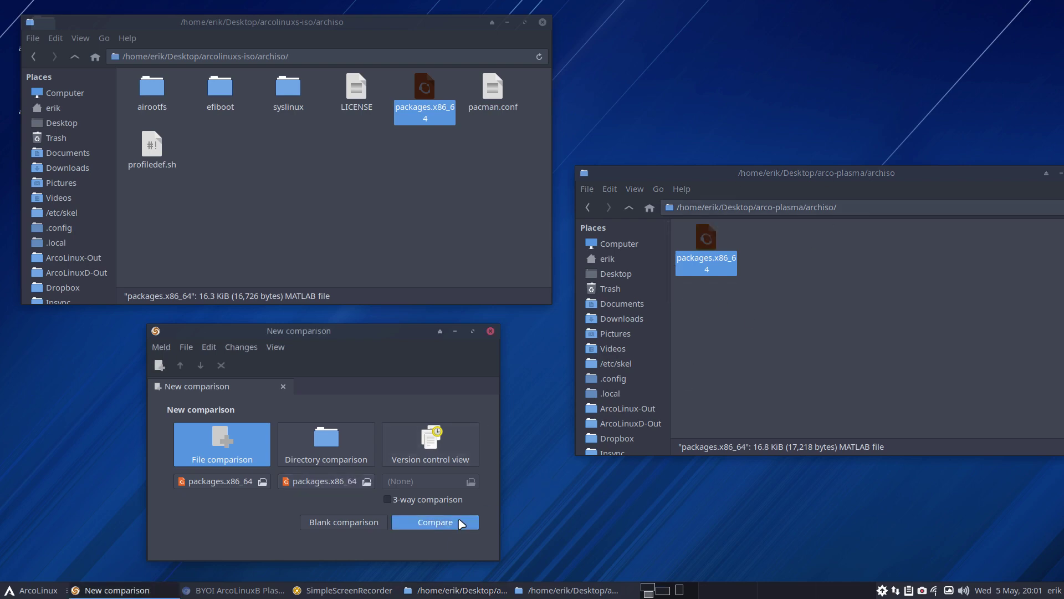
pyautogui.doubleClick(452, 332)
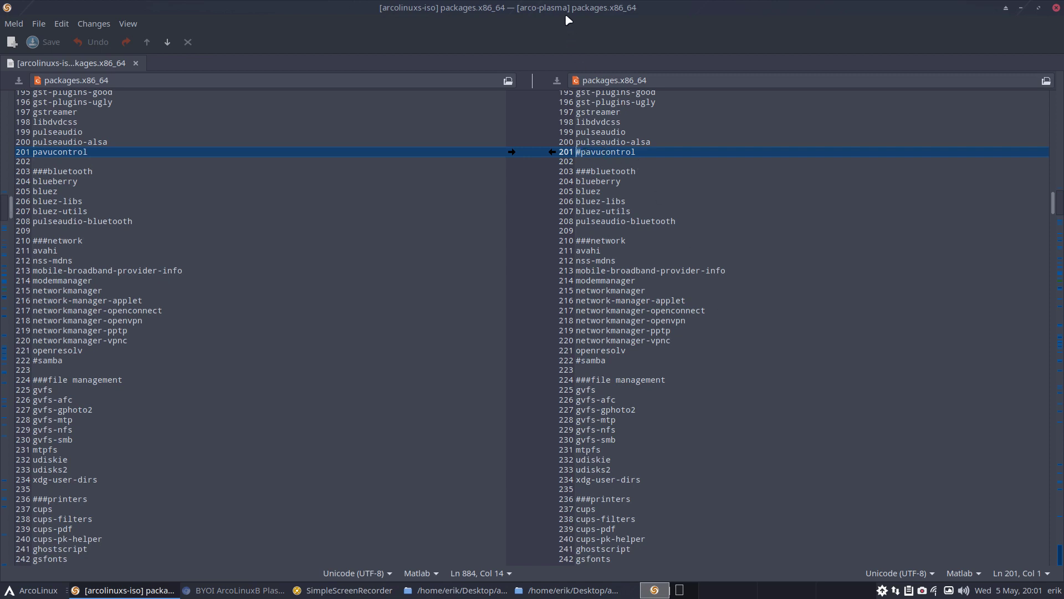
# Comment out gmrun (line 276) and jq (line 295) in the arco-plasma list
pyautogui.scroll(-5, 644, 262)
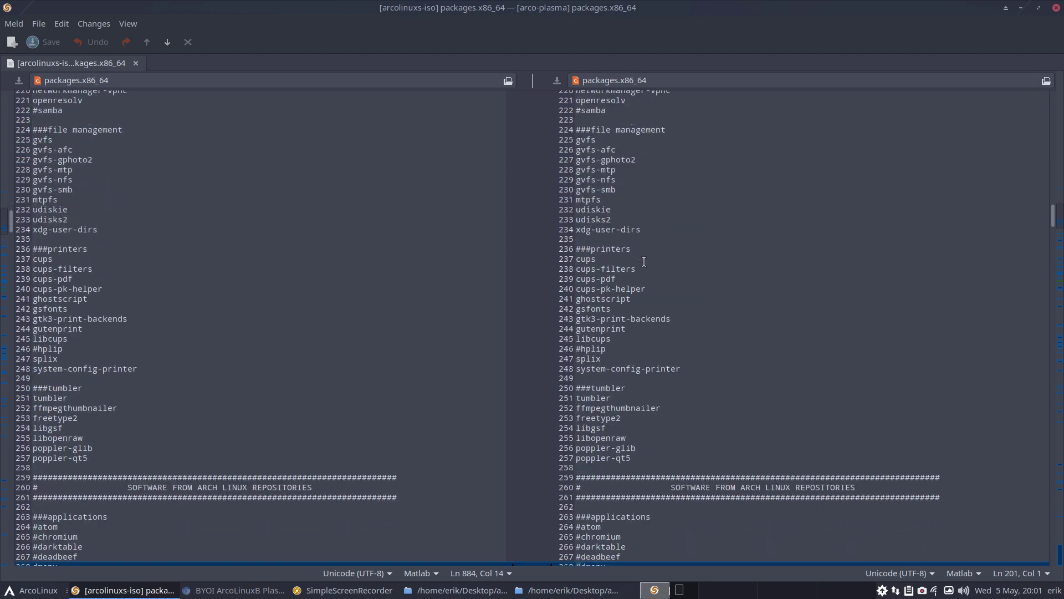
pyautogui.scroll(-6, 644, 262)
pyautogui.scroll(-1, 644, 262)
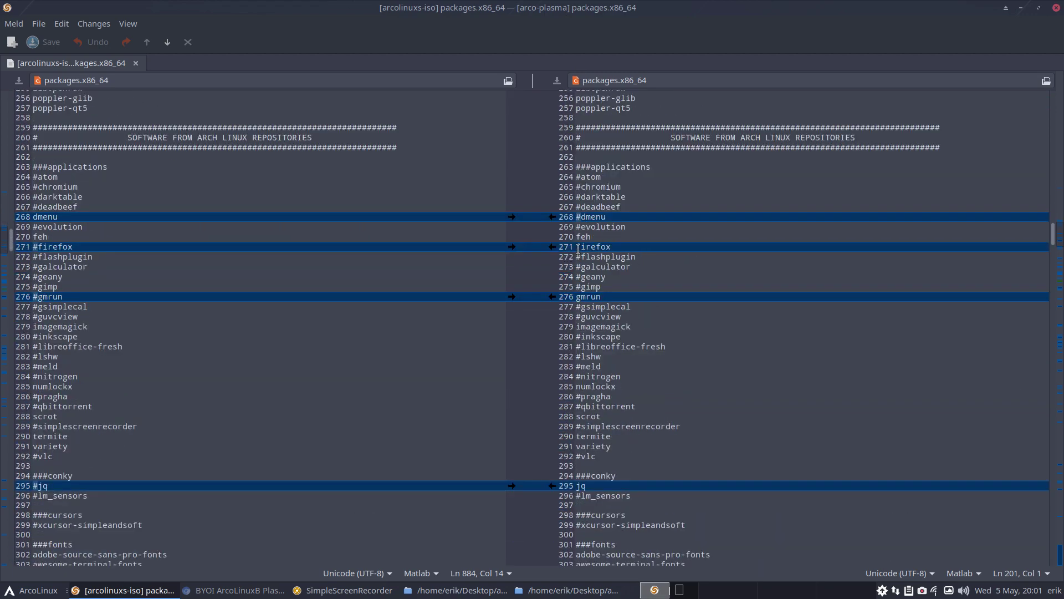
pyautogui.click(577, 248)
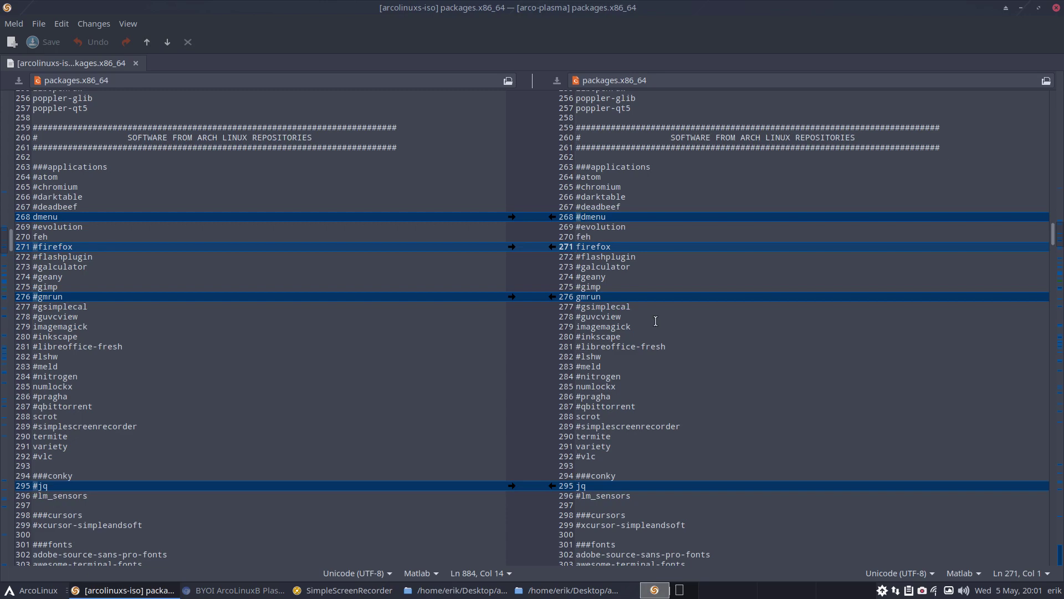
pyautogui.click(578, 297)
pyautogui.write('#')
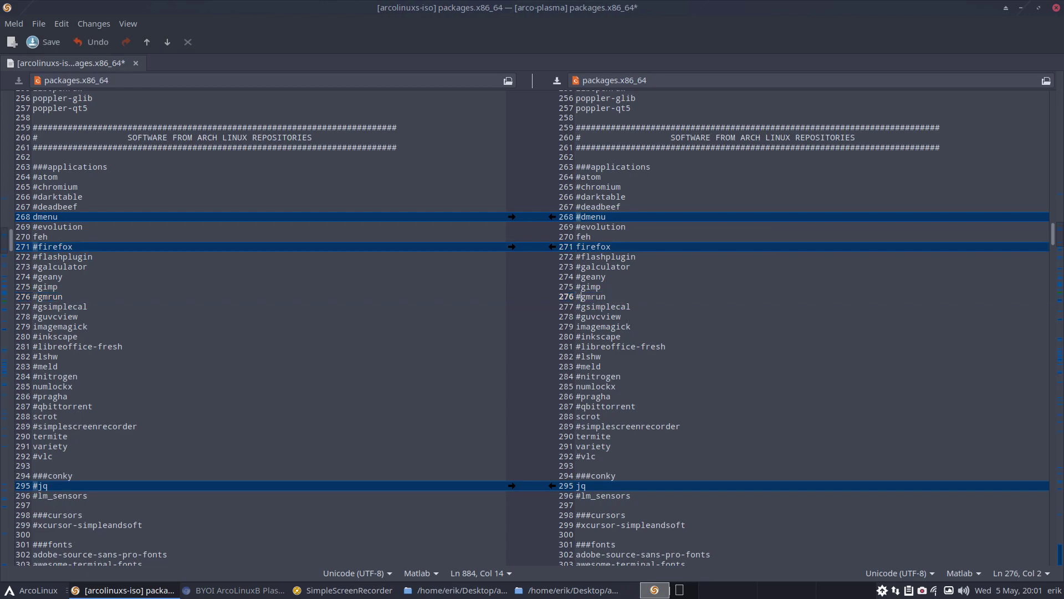
pyautogui.click(577, 486)
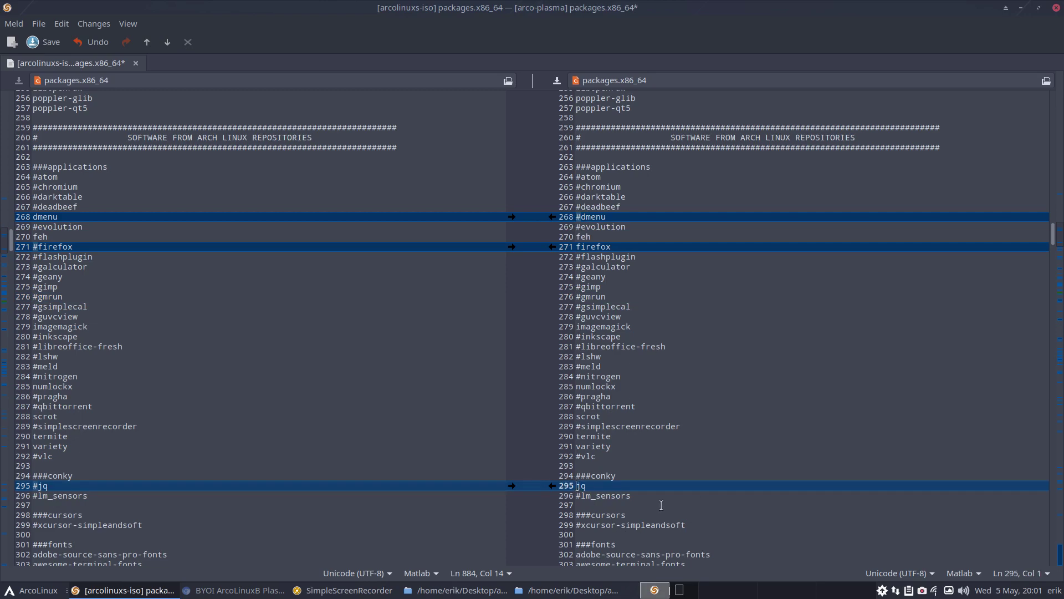
pyautogui.write('#')
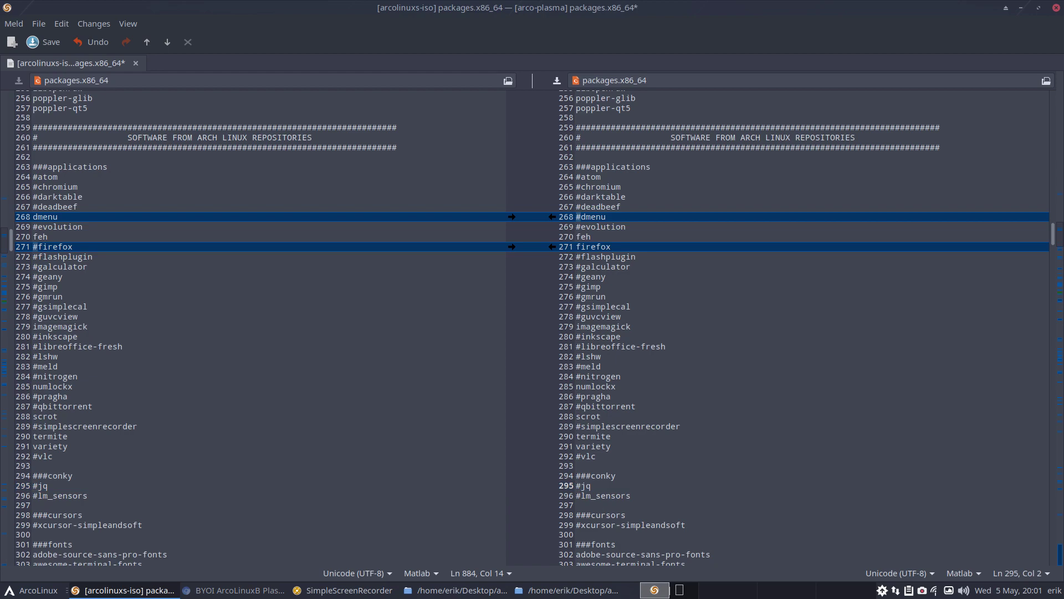
# Place the caret at the start of the arandr line 327
pyautogui.scroll(-5, 733, 494)
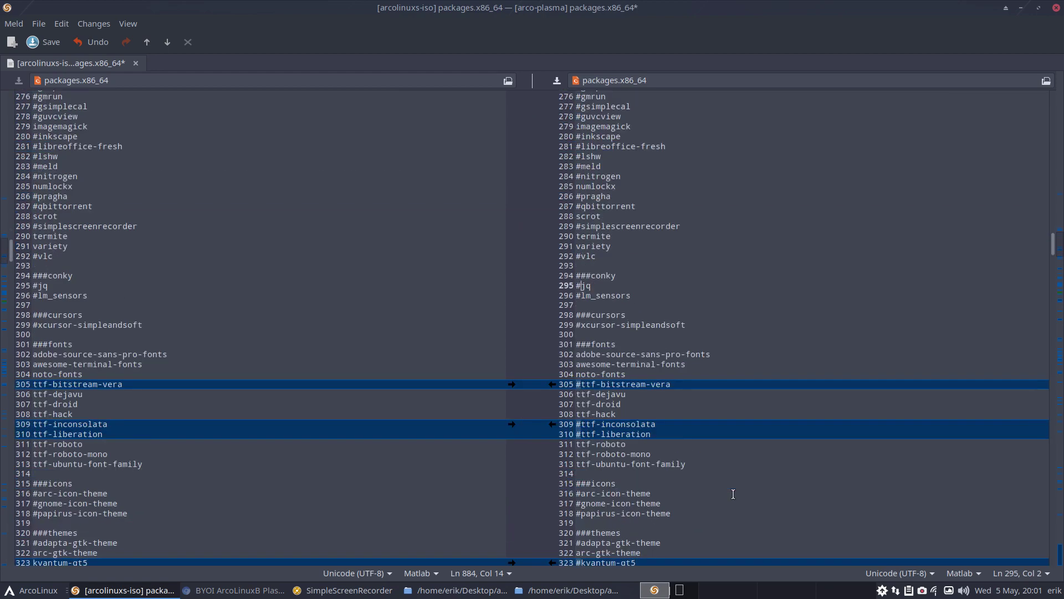
pyautogui.scroll(-3, 733, 494)
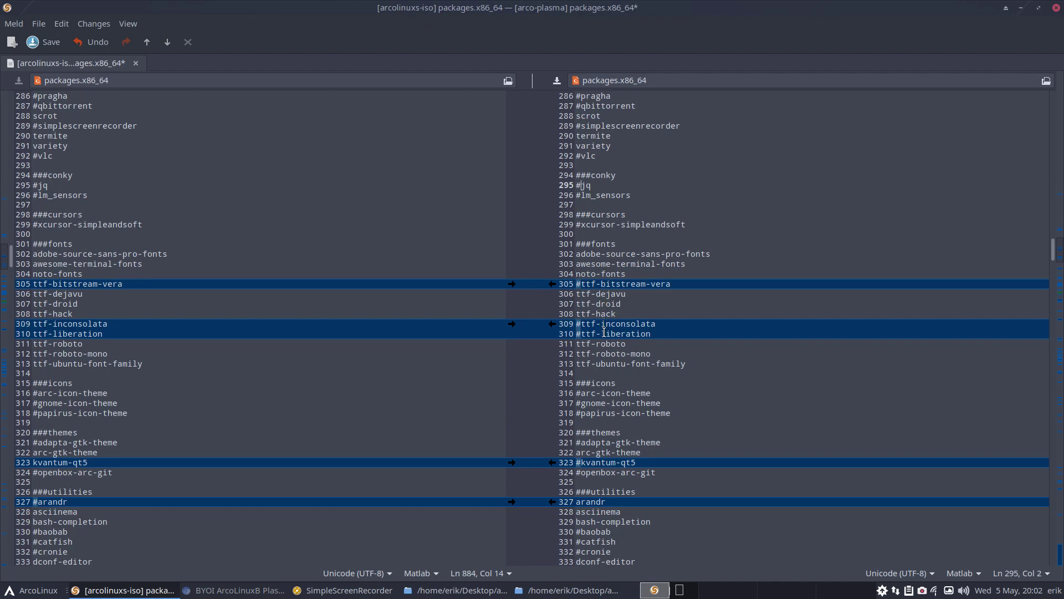
pyautogui.scroll(-5, 604, 332)
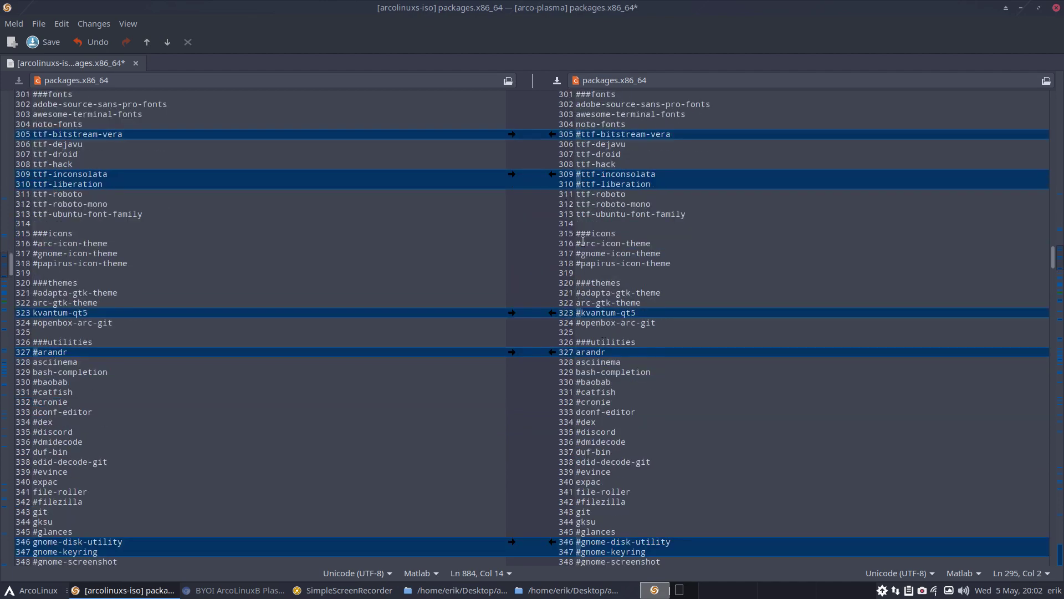
pyautogui.click(579, 355)
pyautogui.press('BackSpace')
# Comment out arandr (line 327) and playerctl (line 374) in the arco-plasma list
pyautogui.write('#')
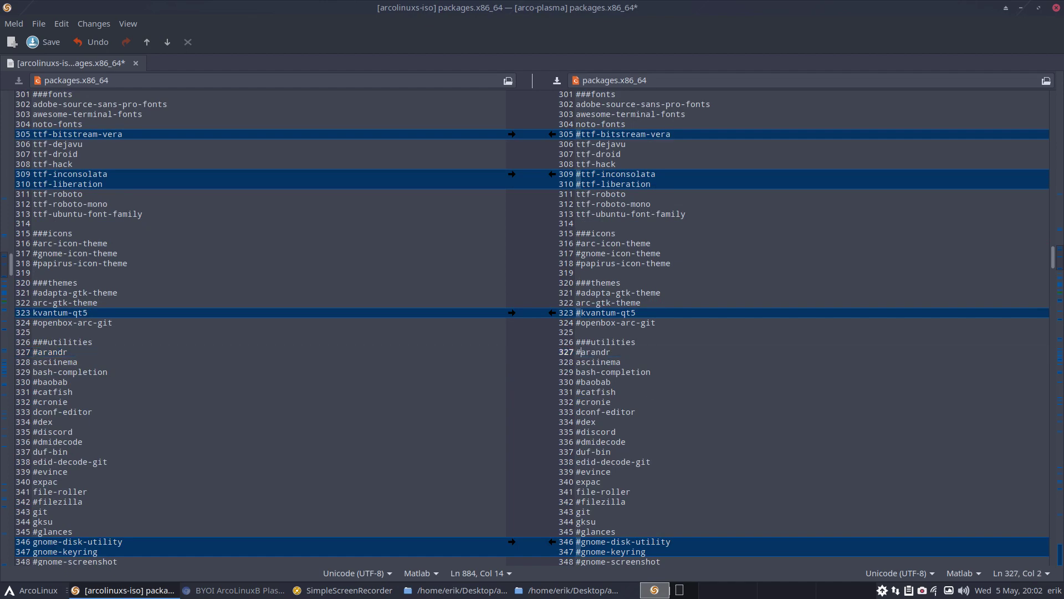
pyautogui.scroll(-8, 699, 415)
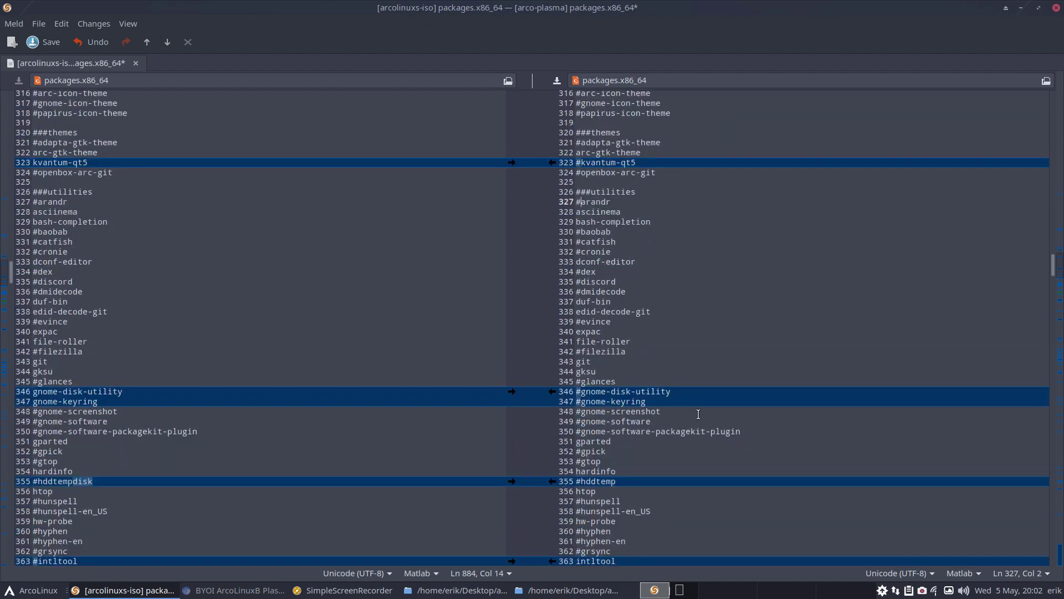
pyautogui.scroll(-3, 698, 415)
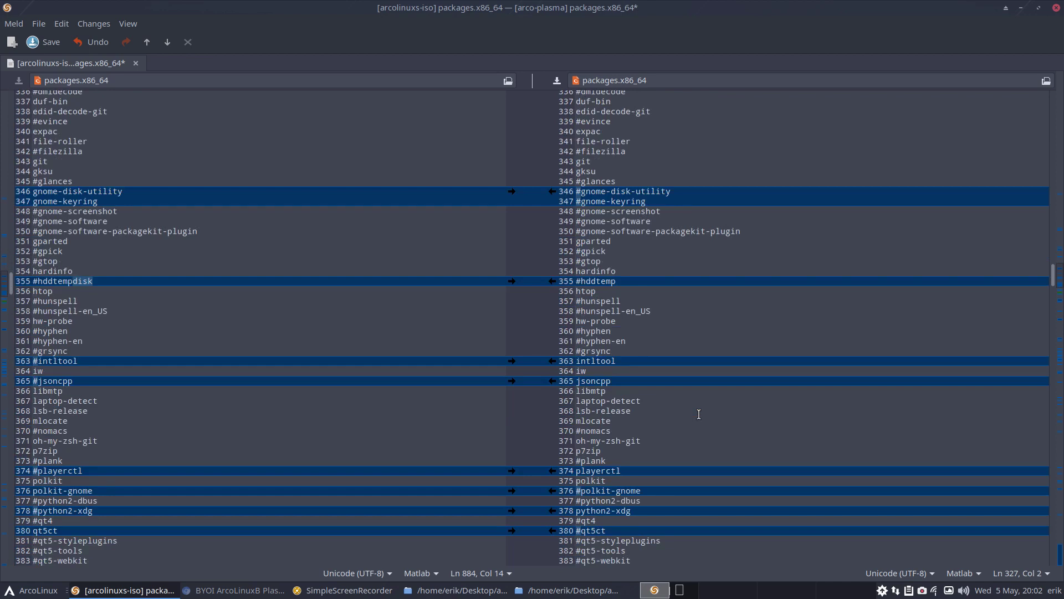
pyautogui.scroll(-2, 654, 329)
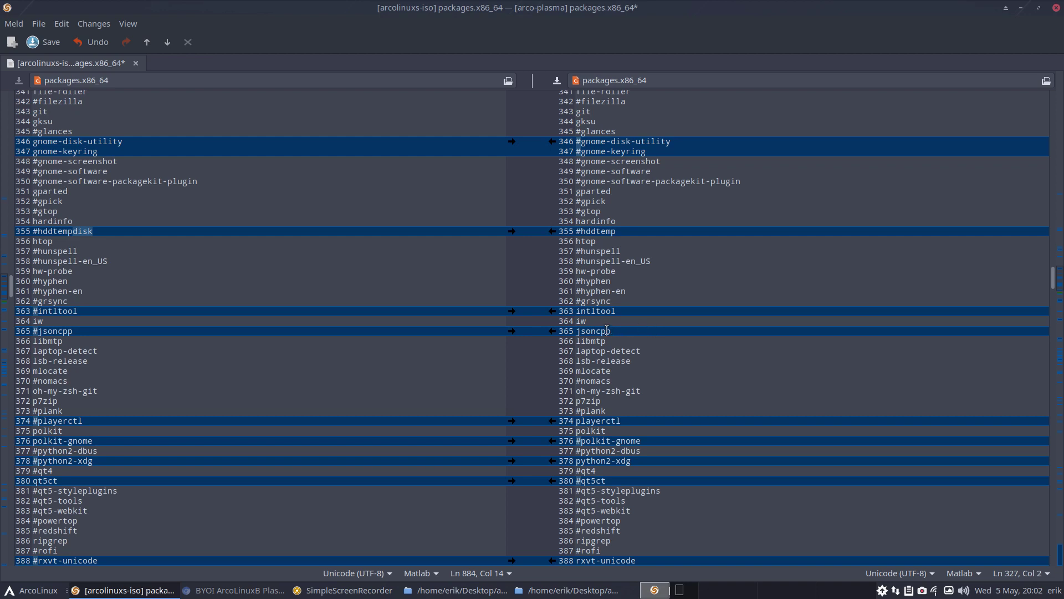
pyautogui.scroll(-5, 627, 358)
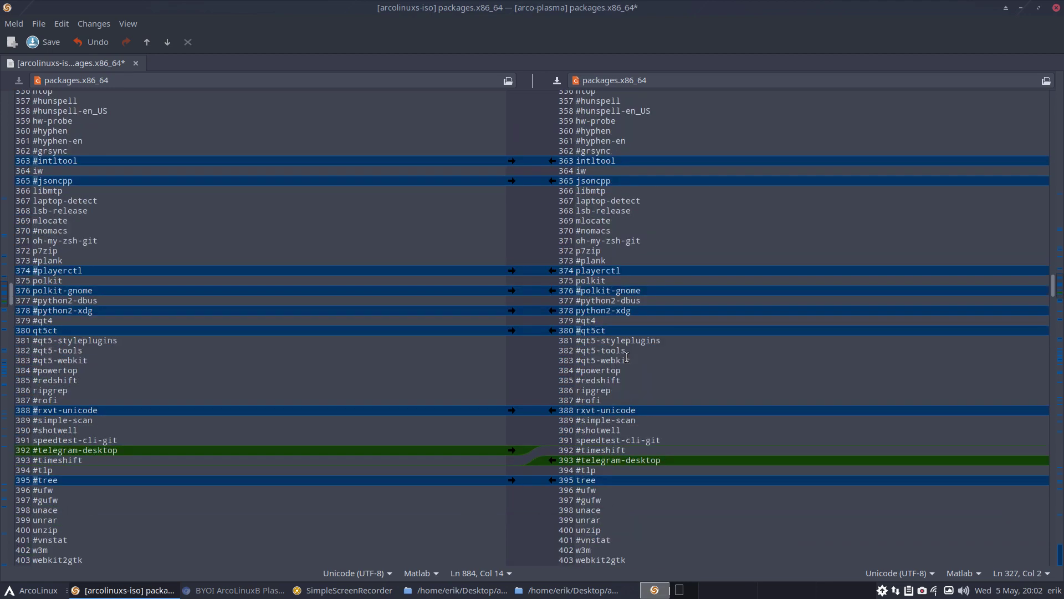
pyautogui.click(575, 271)
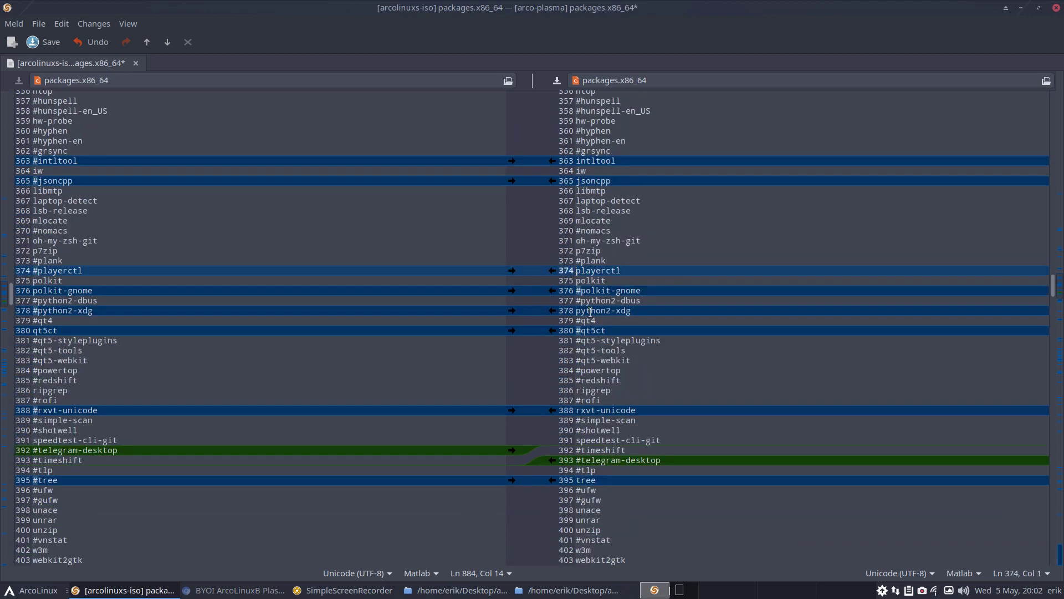
pyautogui.write('#')
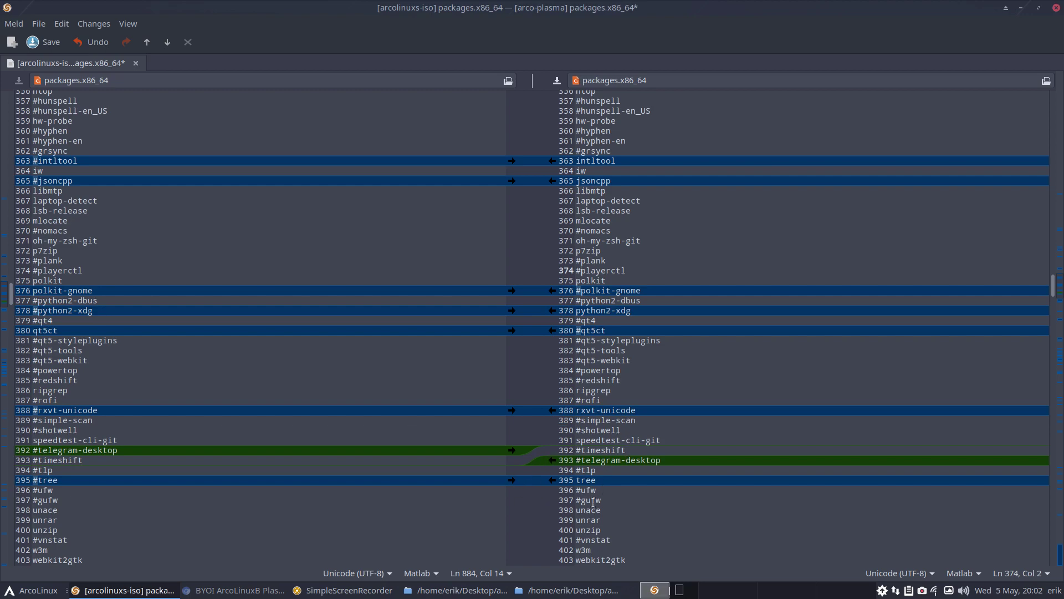
# Comment out xdo and xdotool on lines 406 and 407, then place the caret on zenity
pyautogui.scroll(-5, 638, 443)
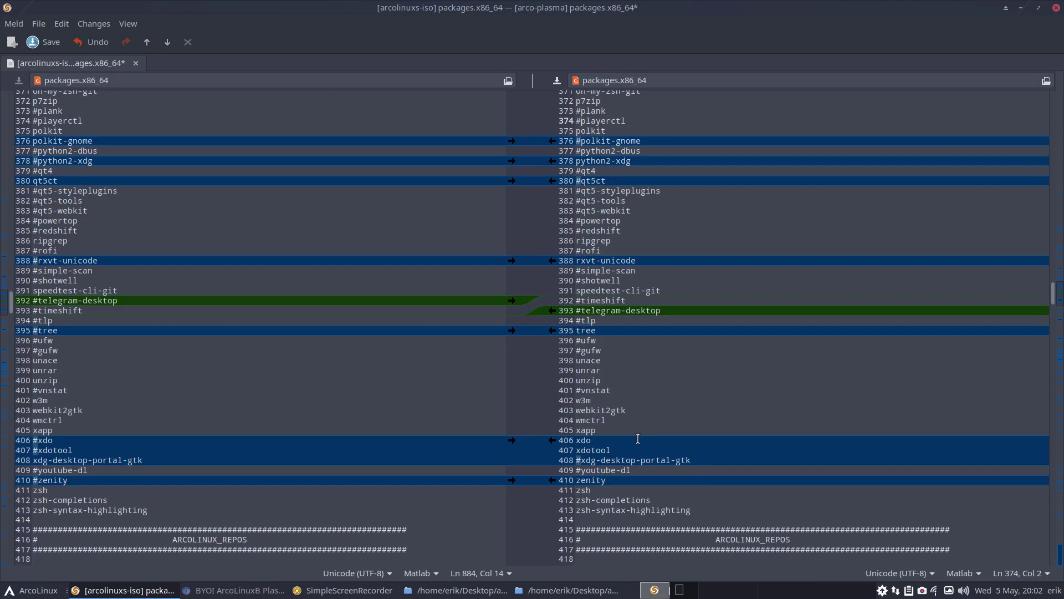
pyautogui.scroll(-3, 638, 438)
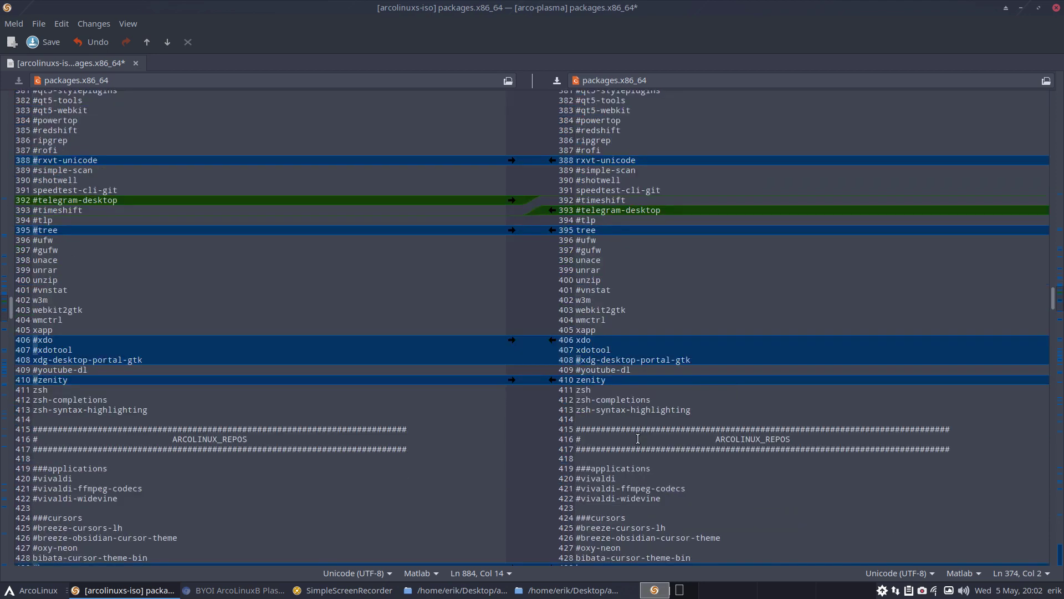
pyautogui.click(577, 340)
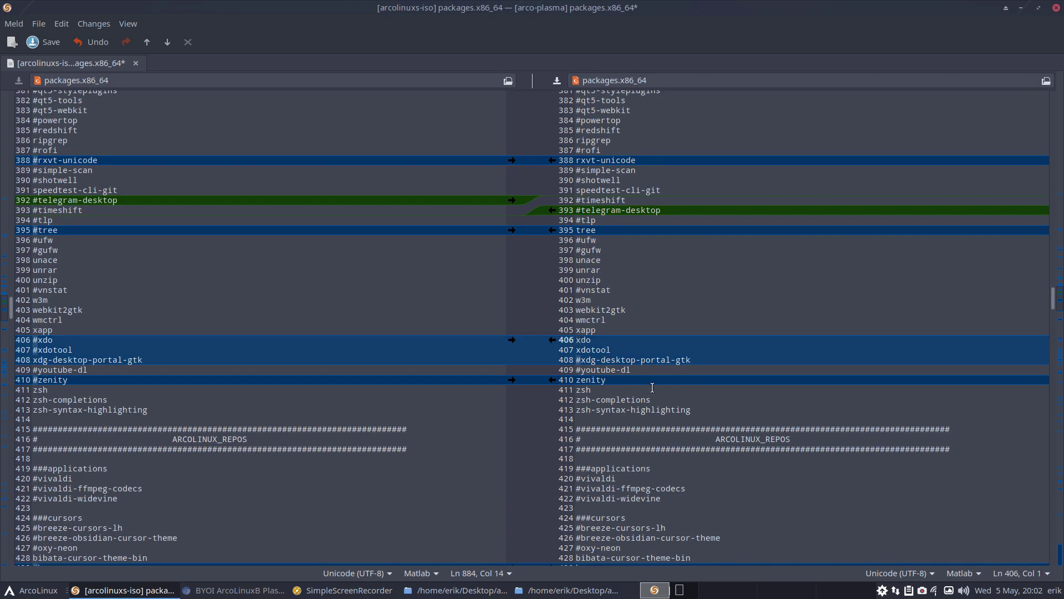
pyautogui.write('#')
pyautogui.press('Down')
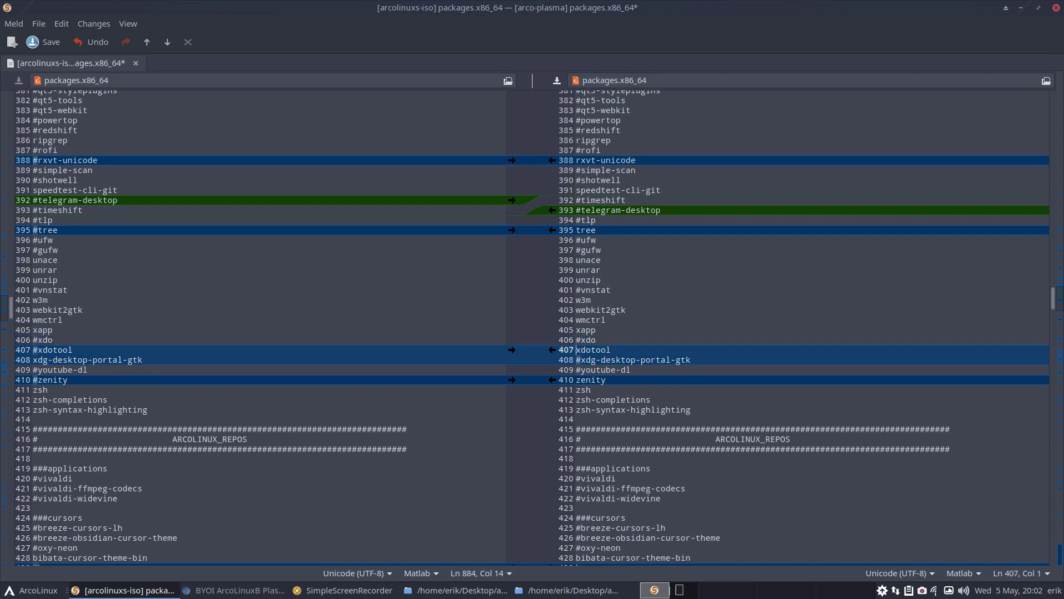
pyautogui.write('#')
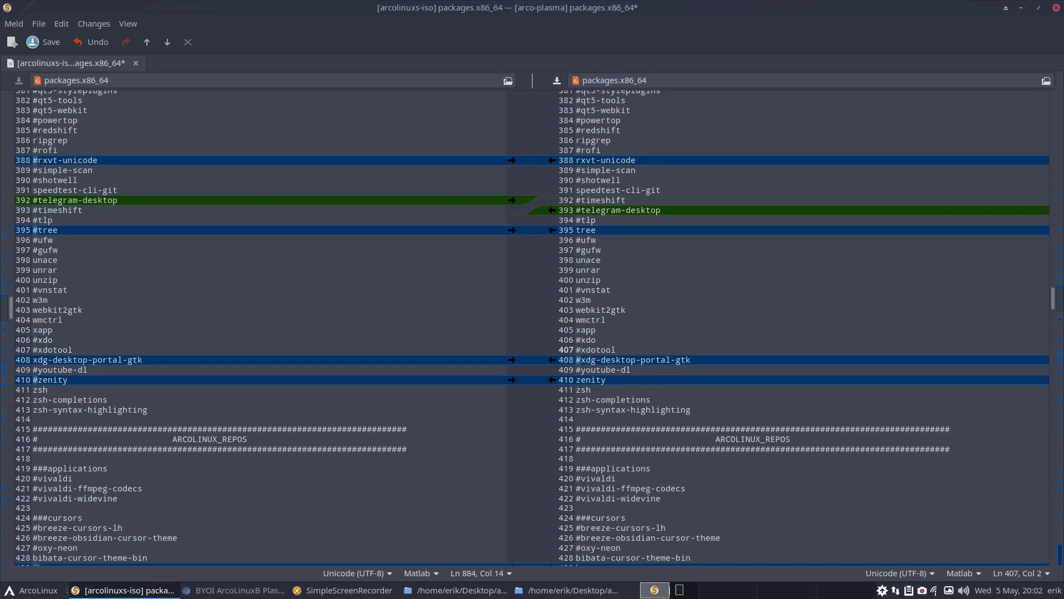
pyautogui.click(576, 380)
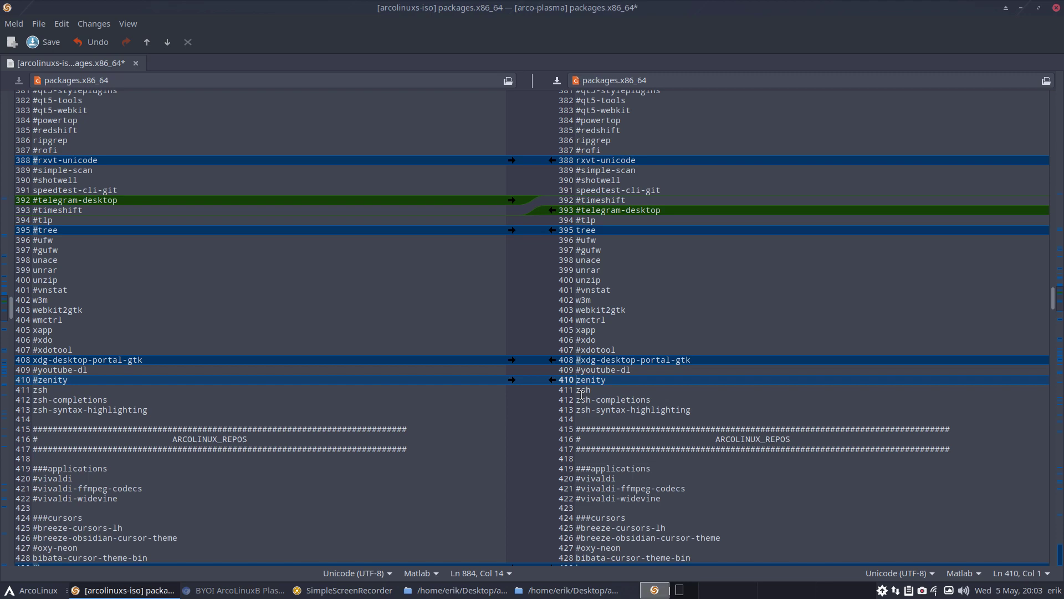
# Comment out zenity on line 410 and archiso on line 457 in the arco-plasma list
pyautogui.write('#')
pyautogui.scroll(-5, 606, 397)
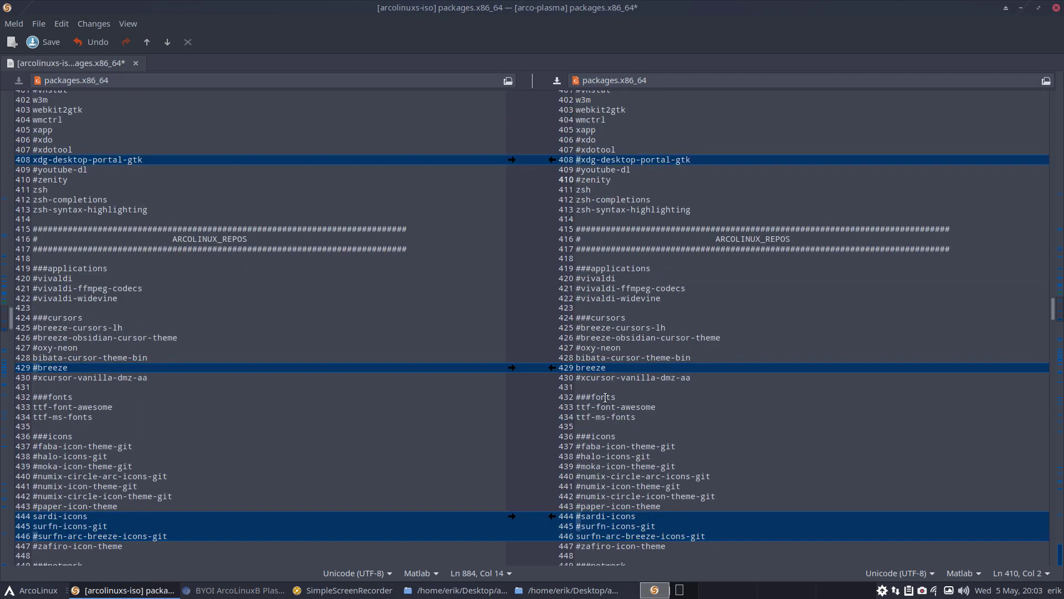
pyautogui.scroll(-2, 606, 397)
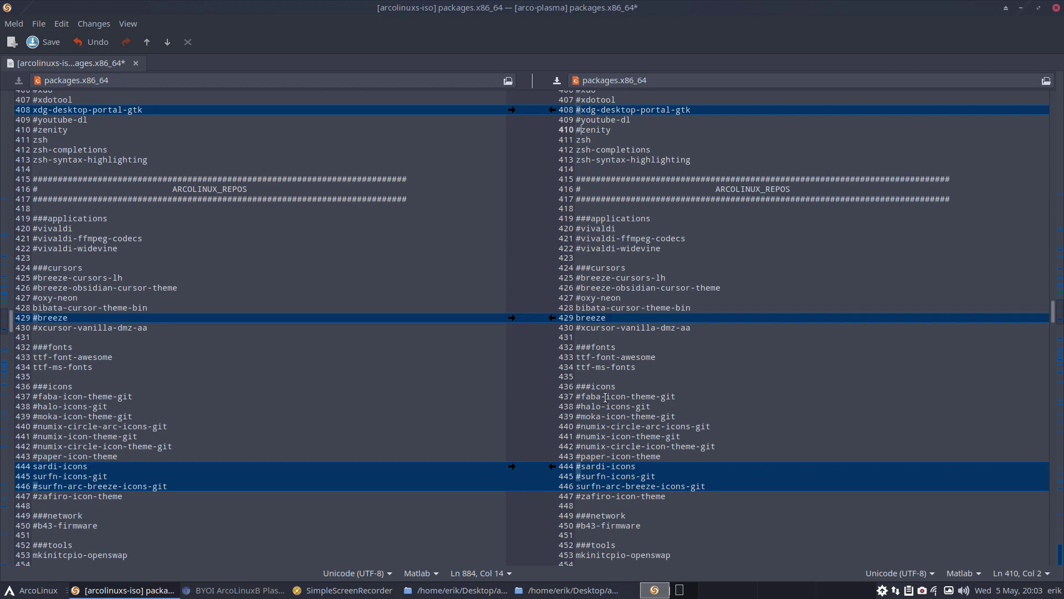
pyautogui.scroll(-3, 605, 397)
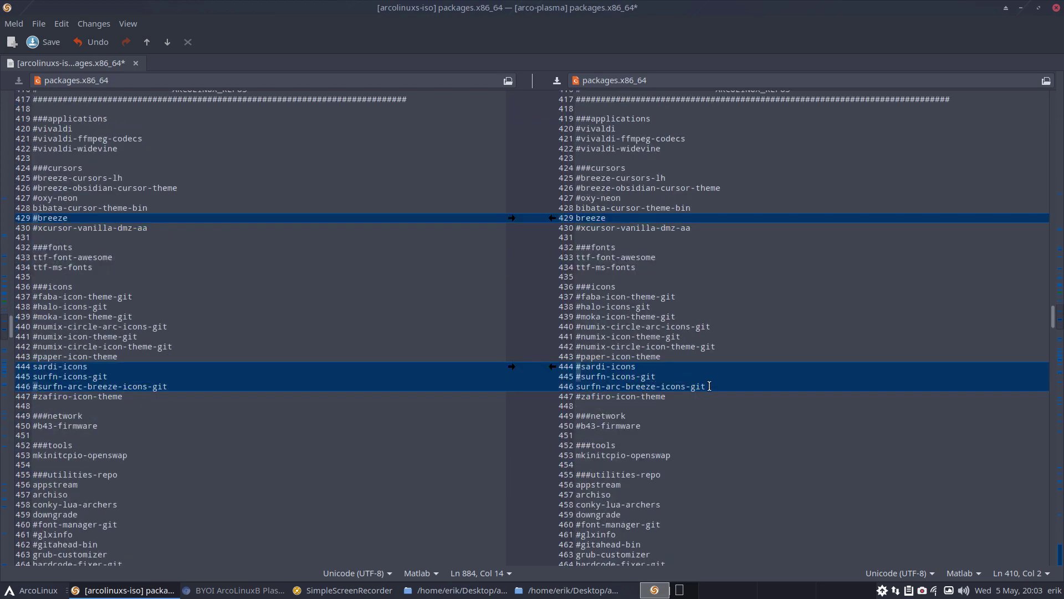
pyautogui.scroll(-5, 709, 386)
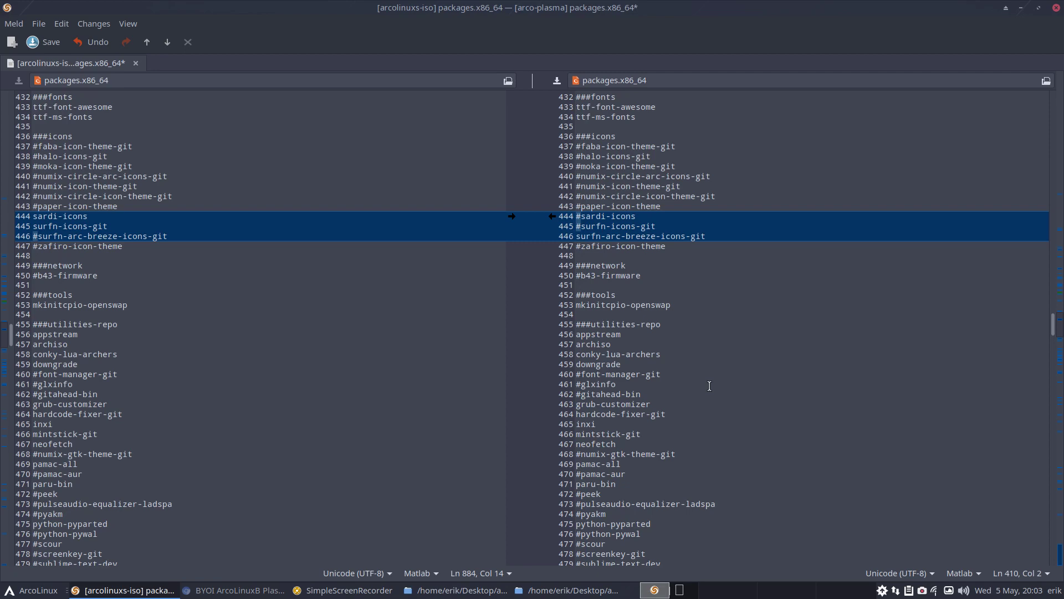
pyautogui.scroll(-2, 710, 385)
pyautogui.click(576, 294)
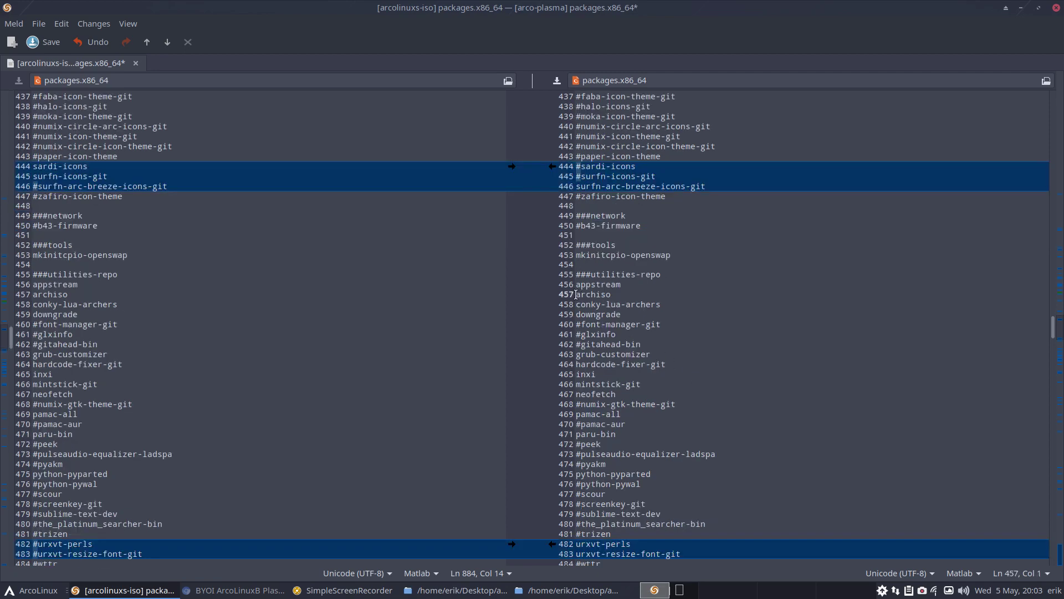
pyautogui.write('#')
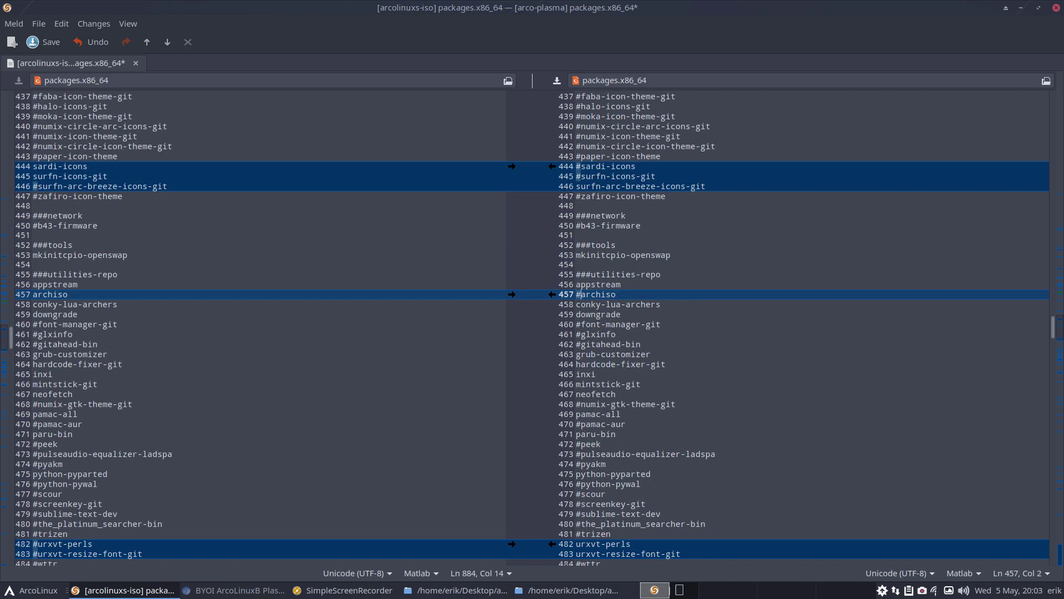
pyautogui.click(579, 304)
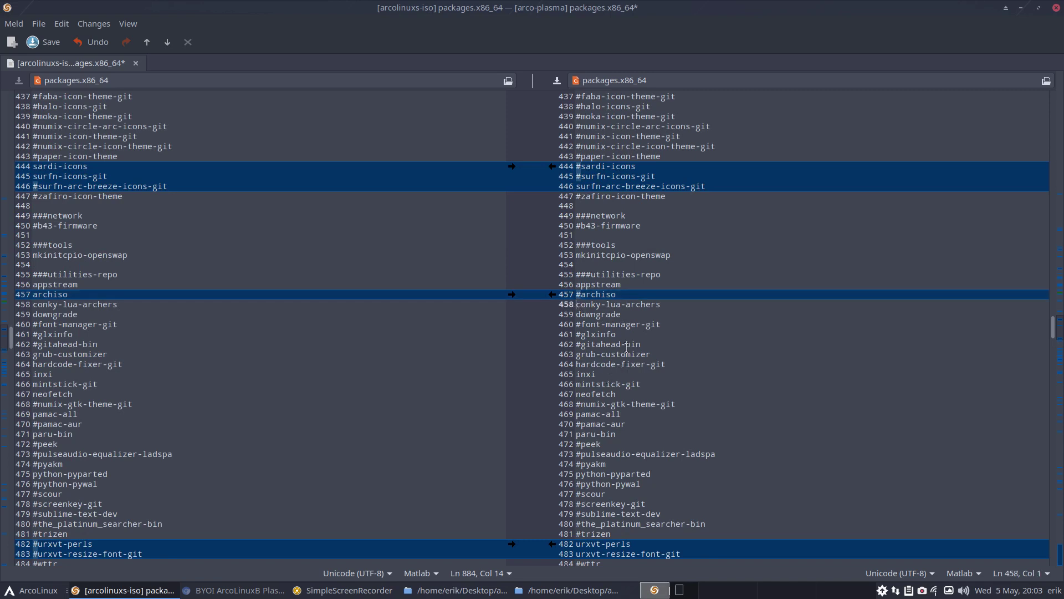
# Comment out line 458 and arcolinux-conky-collection-plasma-git on line 507, then save
pyautogui.write('#')
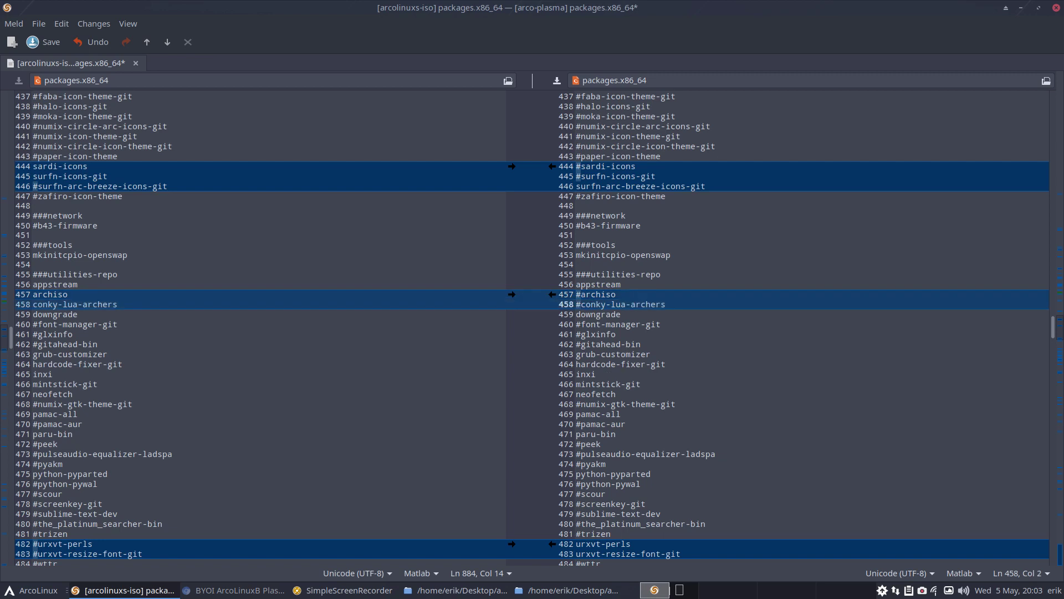
pyautogui.hotkey('ctrl', 'f')
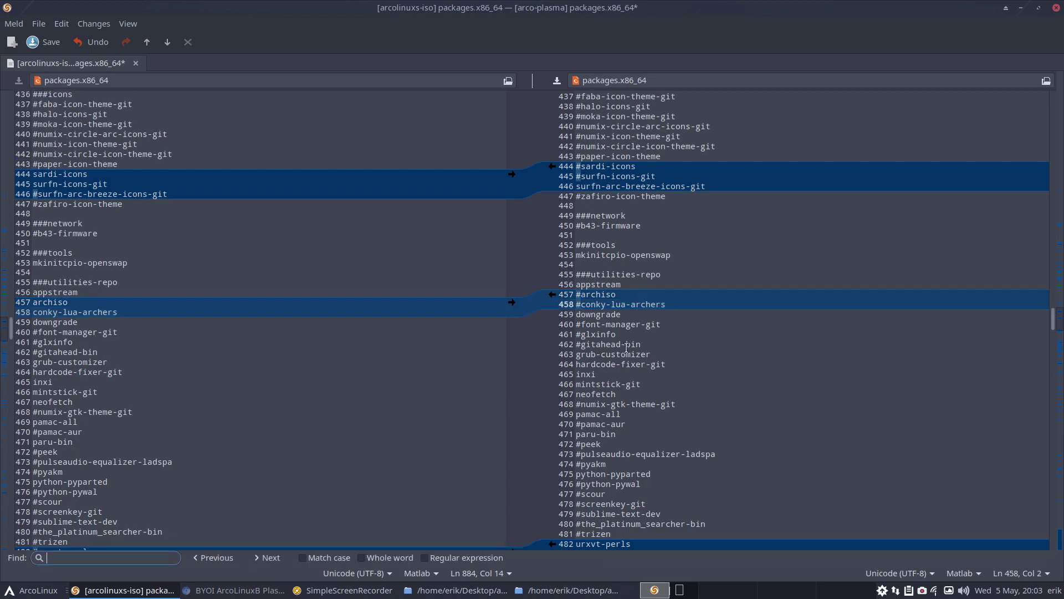
pyautogui.write('conky')
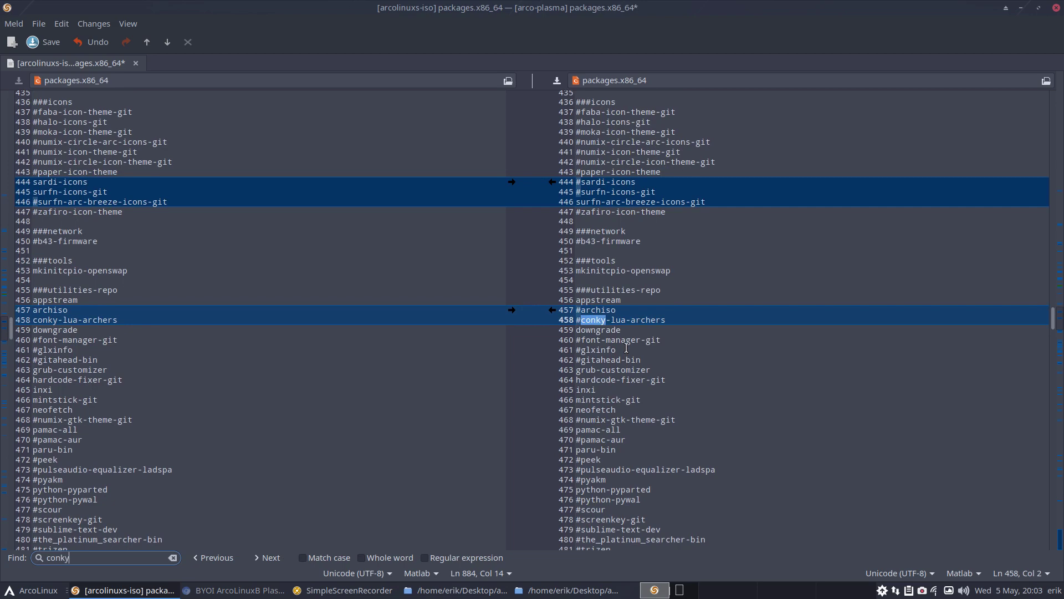
pyautogui.click(274, 561)
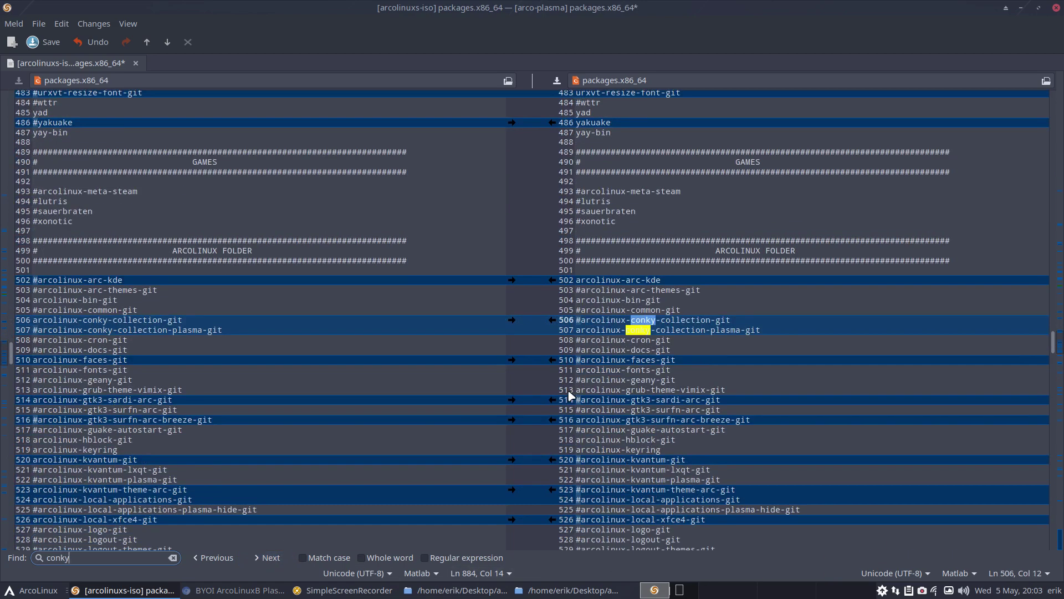
pyautogui.click(576, 330)
pyautogui.press('Escape')
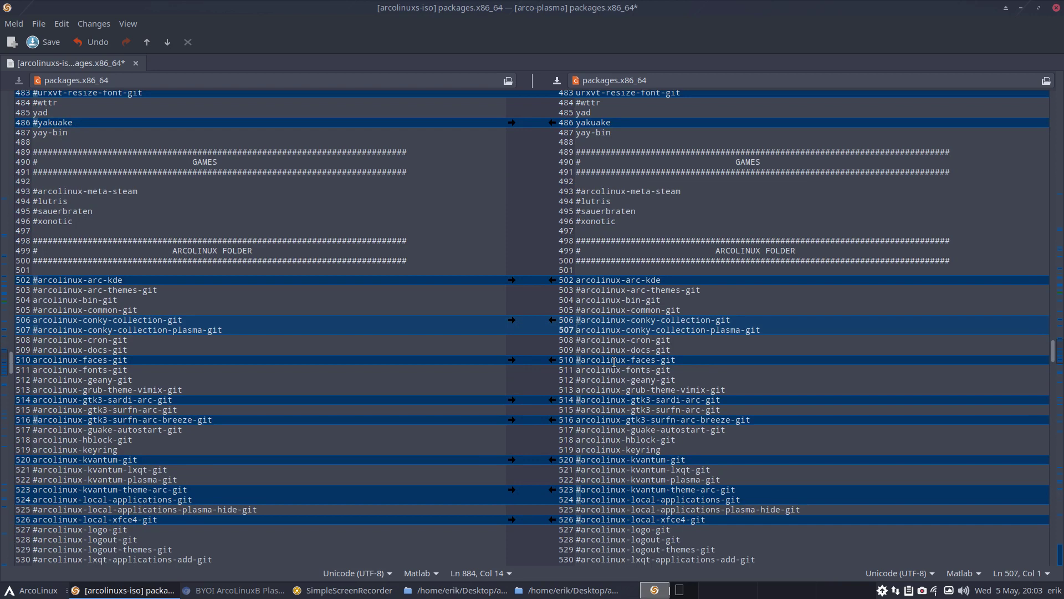
pyautogui.write('#')
pyautogui.hotkey('ctrl', 's')
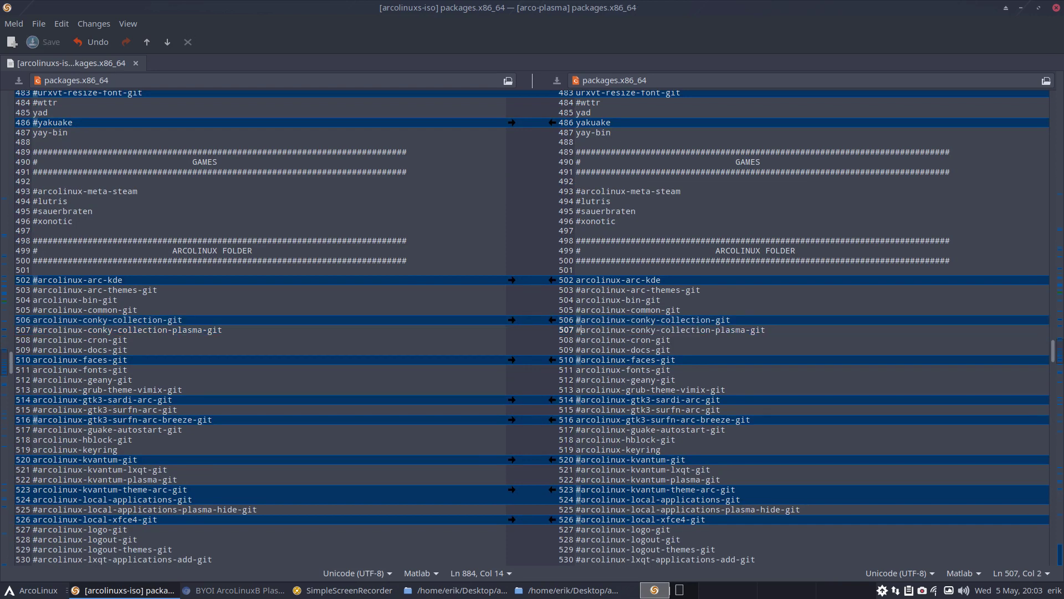
# Step through the remaining 'conky' search matches in the package lists
pyautogui.click(587, 458)
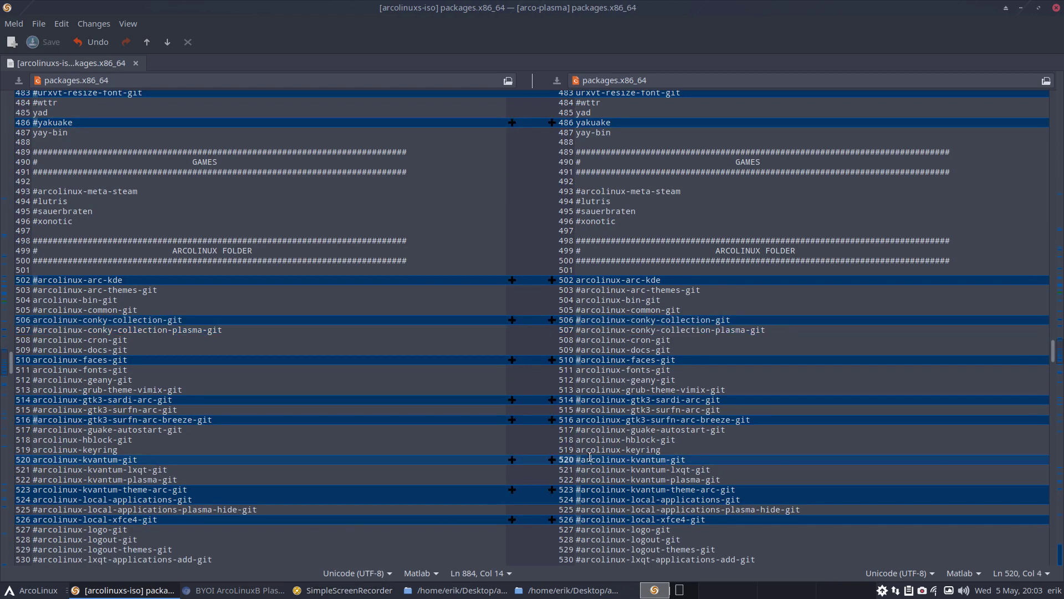
pyautogui.hotkey('ctrl', 'f')
pyautogui.click(271, 558)
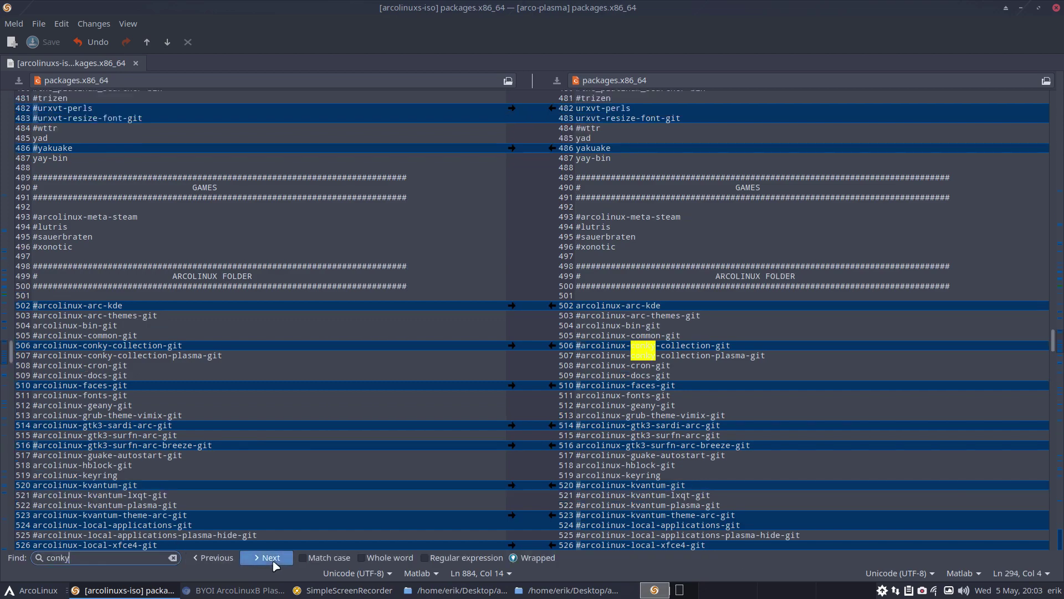
pyautogui.click(272, 558)
pyautogui.click(273, 559)
pyautogui.click(273, 562)
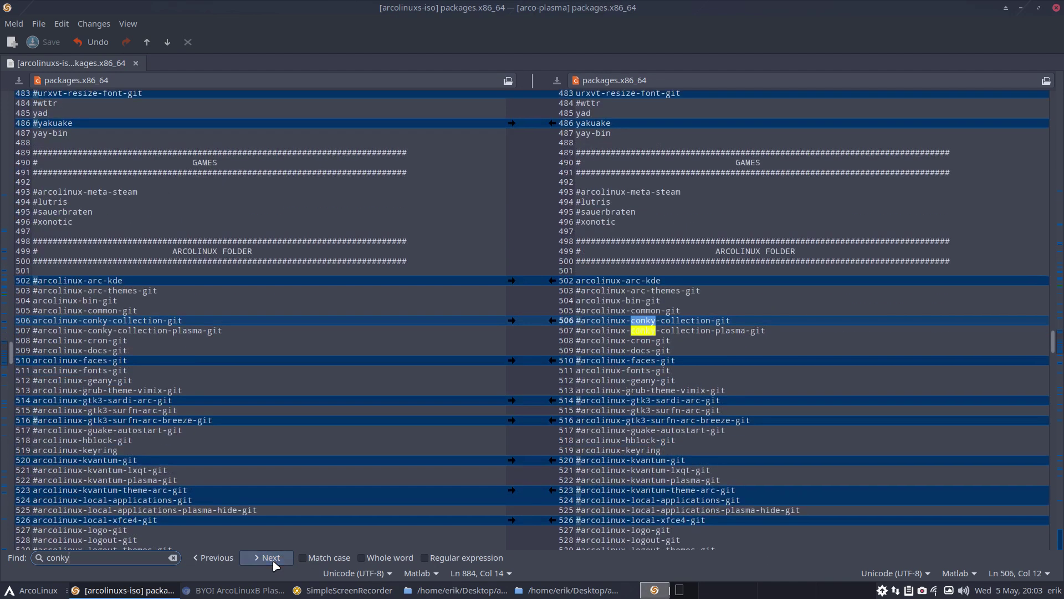
pyautogui.click(271, 558)
pyautogui.click(272, 558)
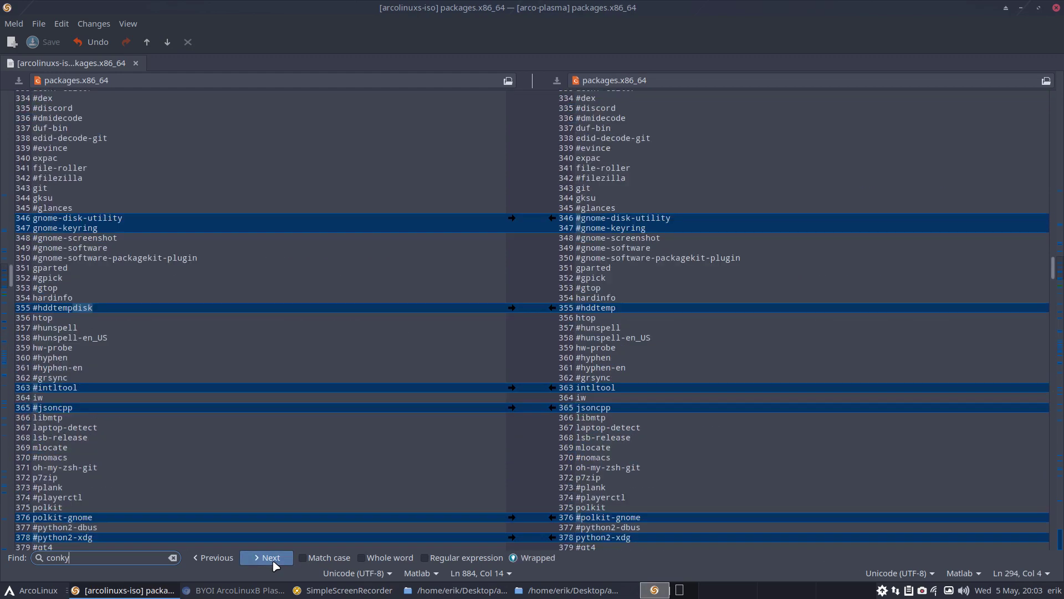
pyautogui.click(272, 558)
pyautogui.click(614, 344)
pyautogui.scroll(-6, 614, 343)
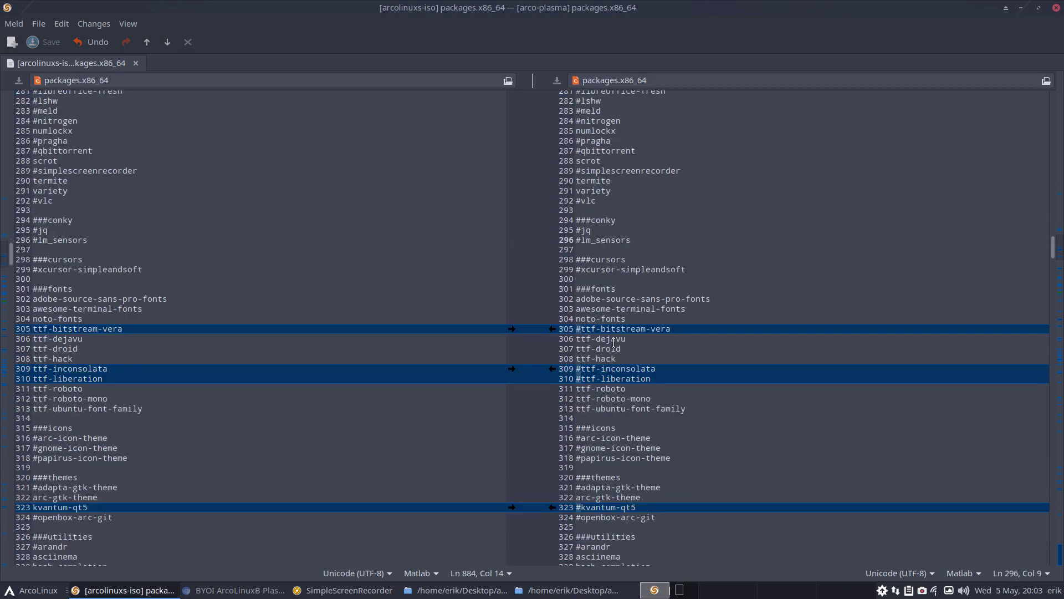
pyautogui.scroll(-10, 614, 344)
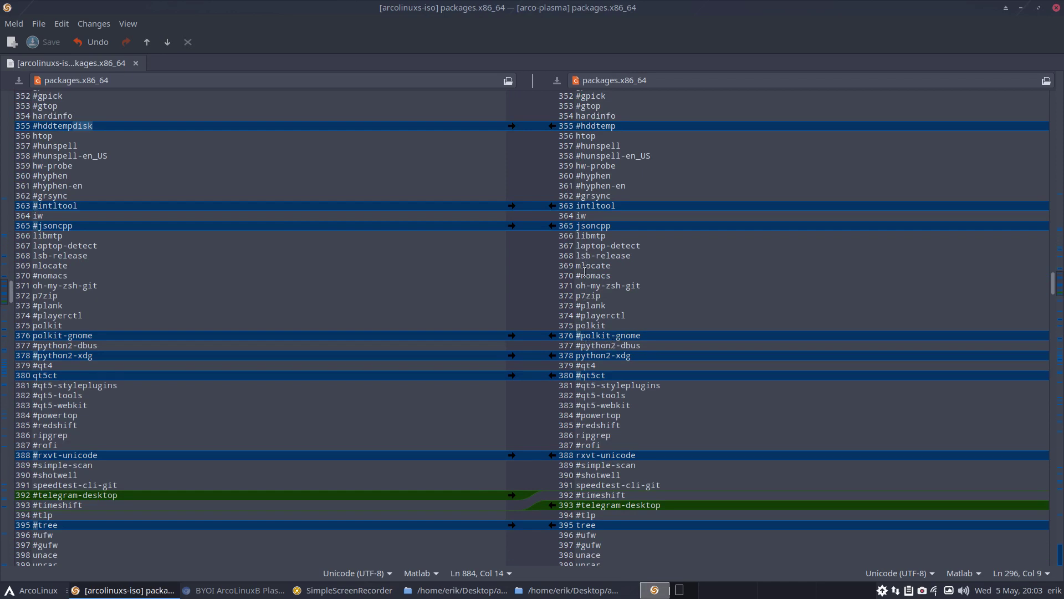
pyautogui.scroll(1, 586, 277)
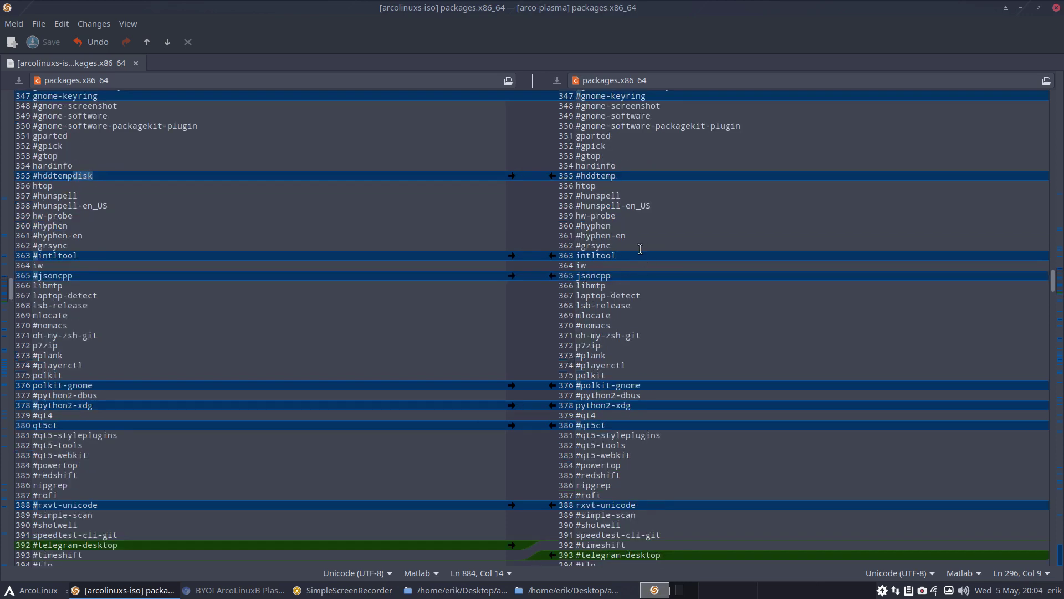
pyautogui.scroll(2, 639, 249)
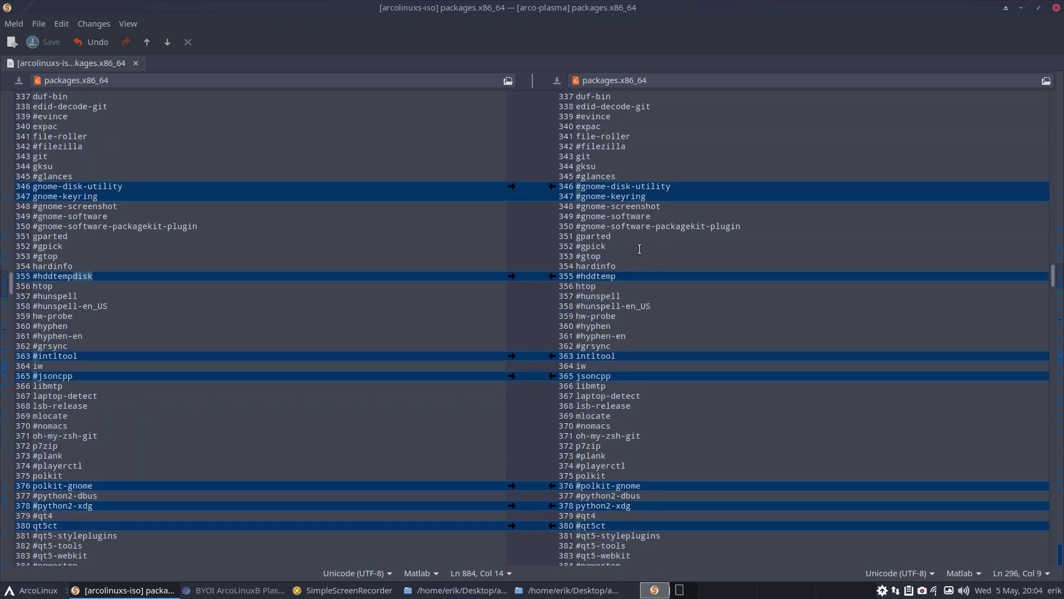
pyautogui.moveTo(624, 357); pyautogui.dragTo(548, 356)
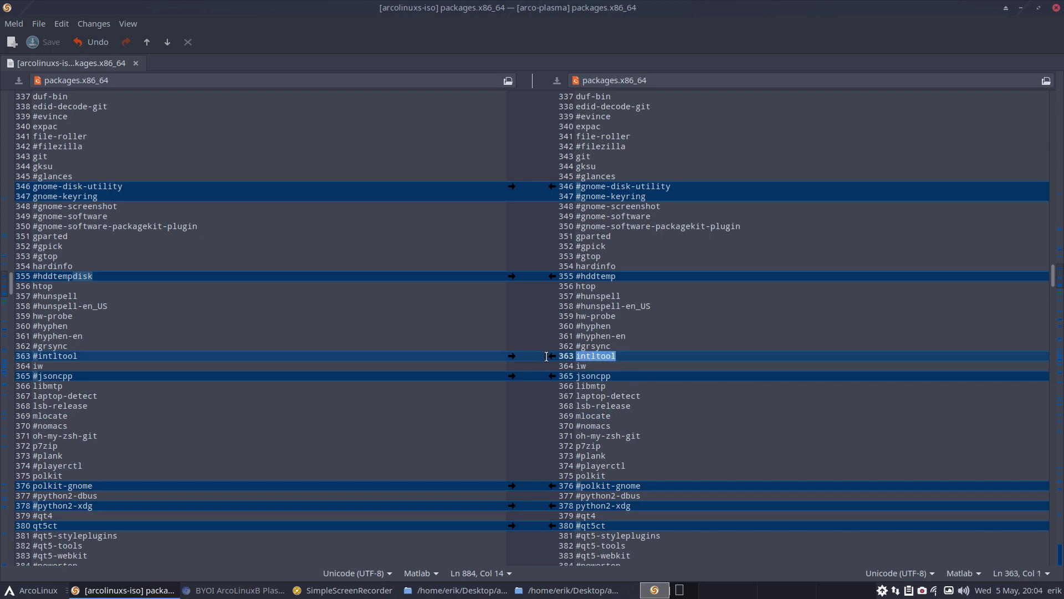
pyautogui.scroll(-8, 699, 363)
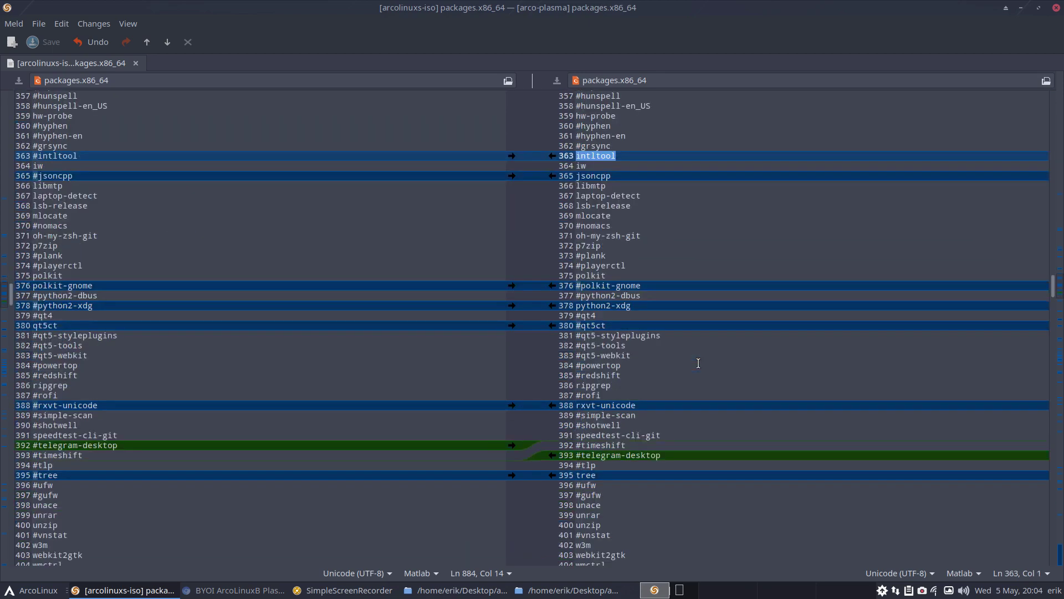
pyautogui.scroll(-3, 699, 363)
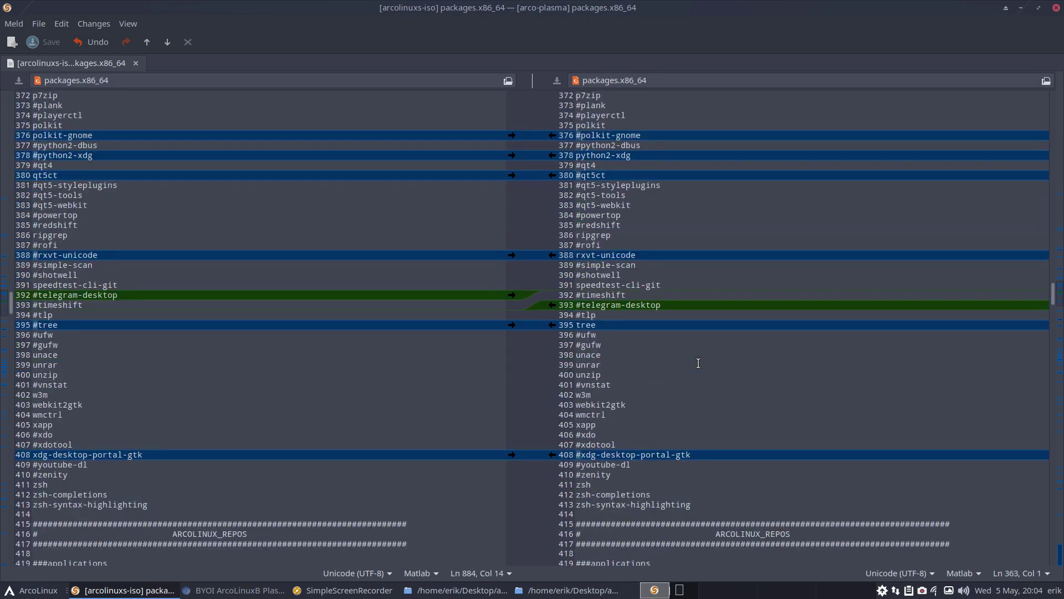
pyautogui.scroll(-3, 699, 363)
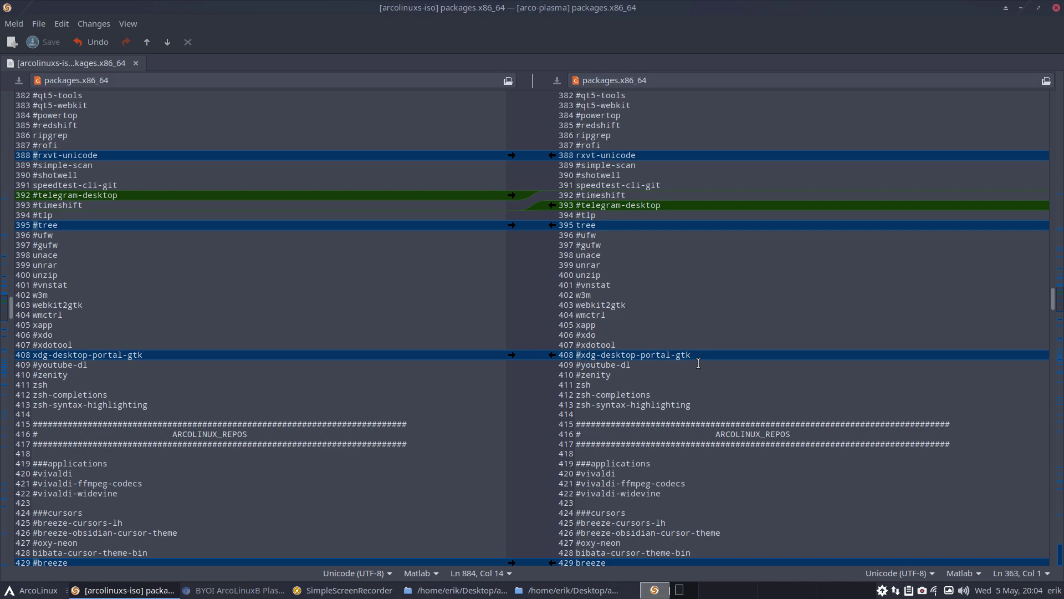
pyautogui.scroll(-3, 699, 363)
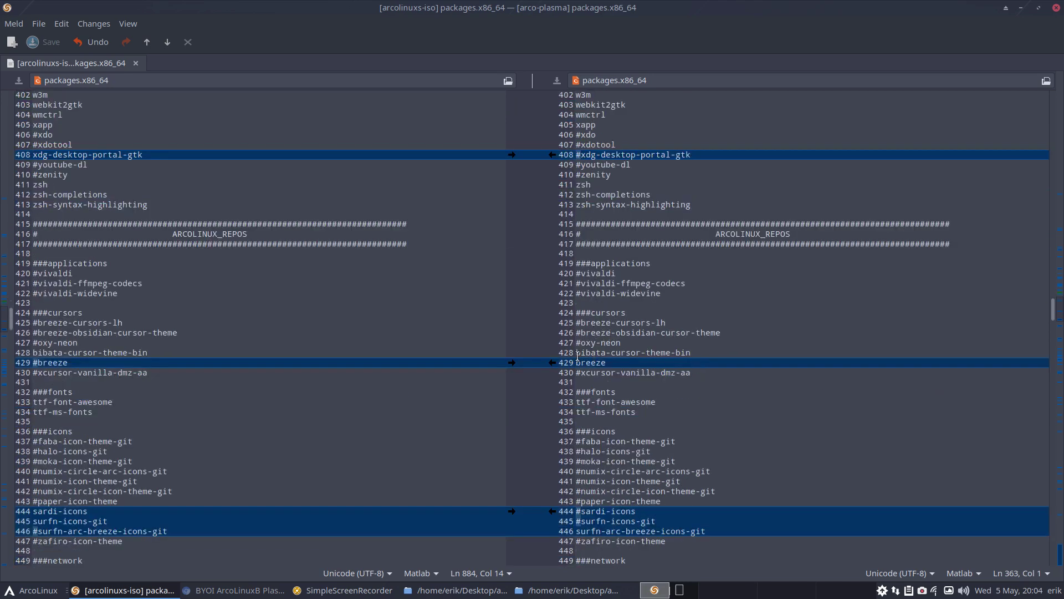
pyautogui.scroll(-2, 586, 387)
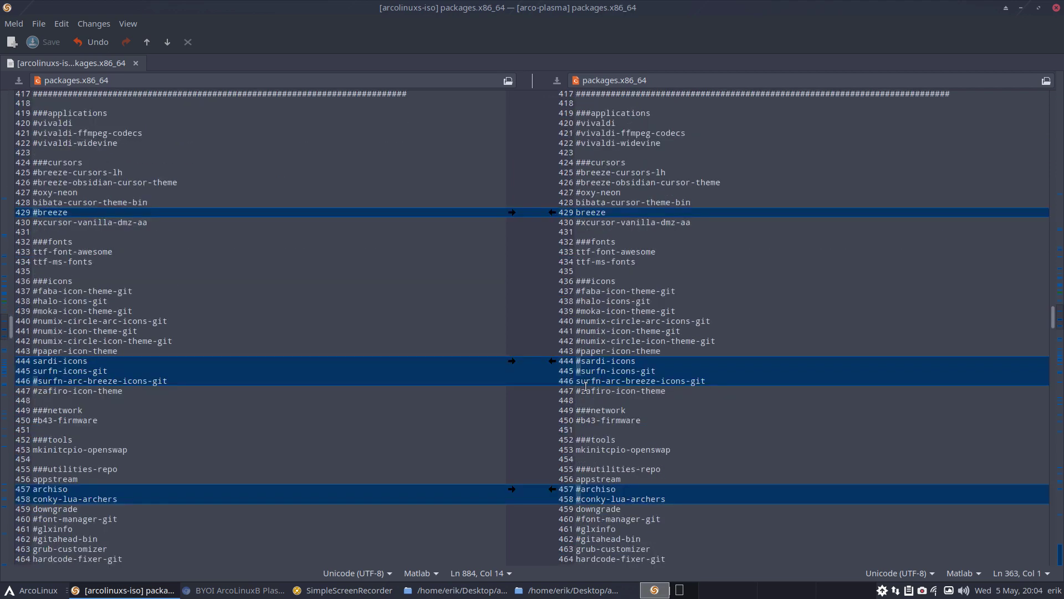
pyautogui.scroll(1, 586, 387)
# Comment out paru-bin on right-hand line 471
pyautogui.click(577, 252)
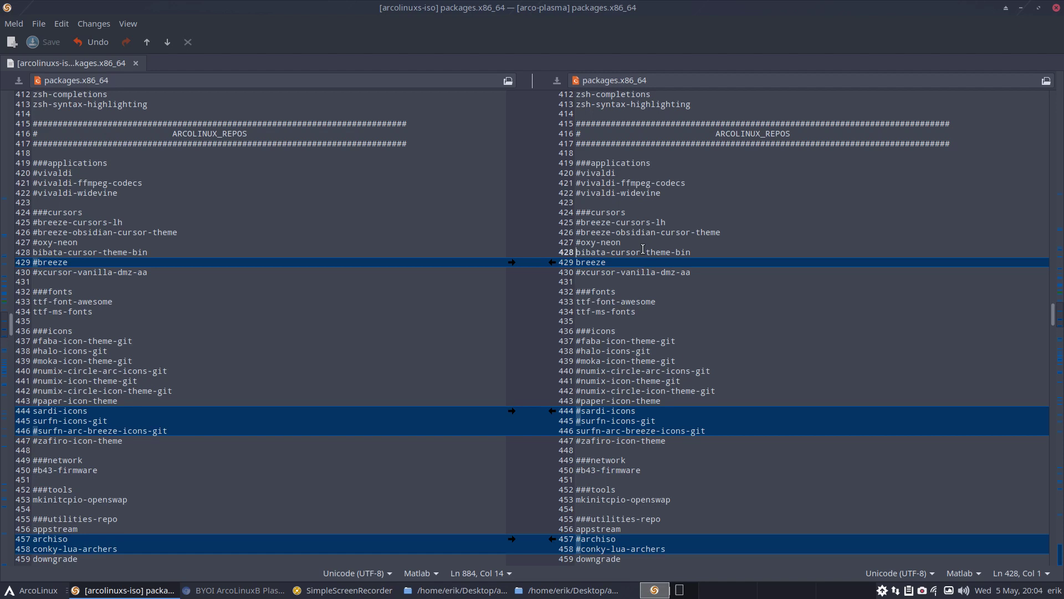
pyautogui.scroll(-3, 641, 279)
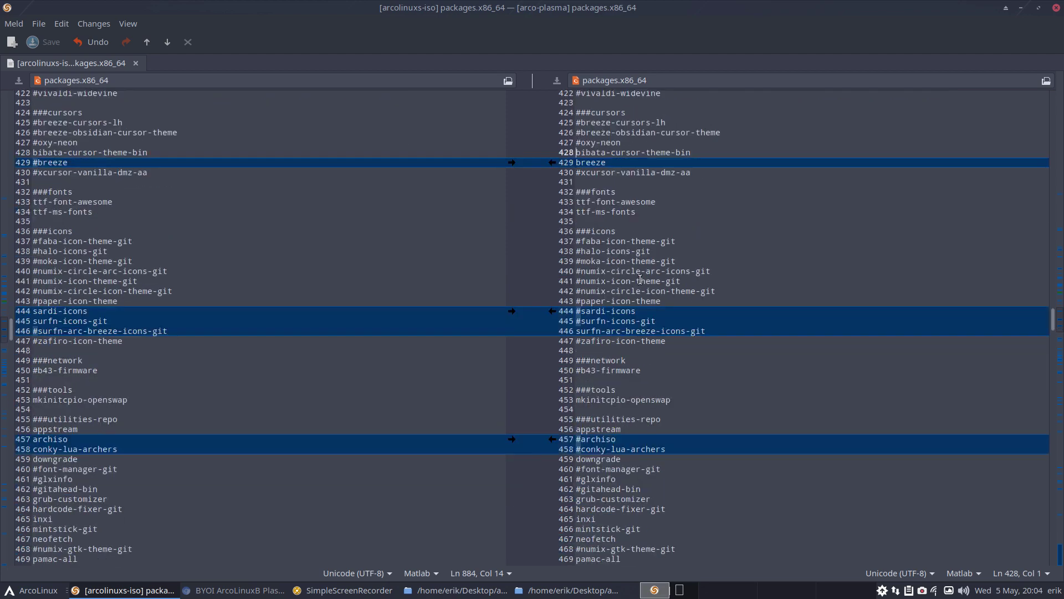
pyautogui.scroll(-2, 640, 279)
pyautogui.scroll(-2, 640, 279)
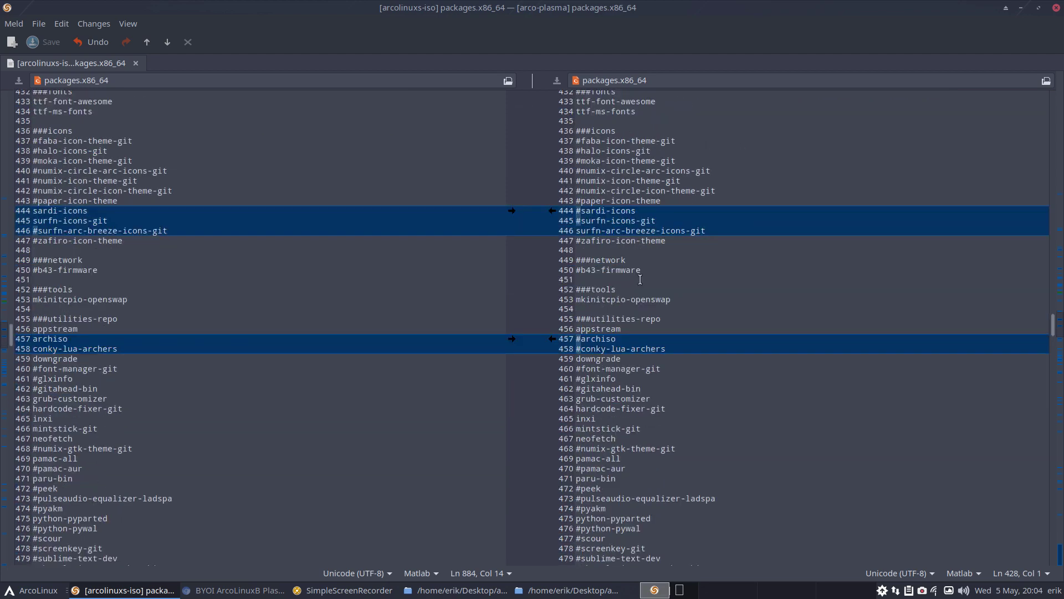
pyautogui.scroll(-3, 641, 279)
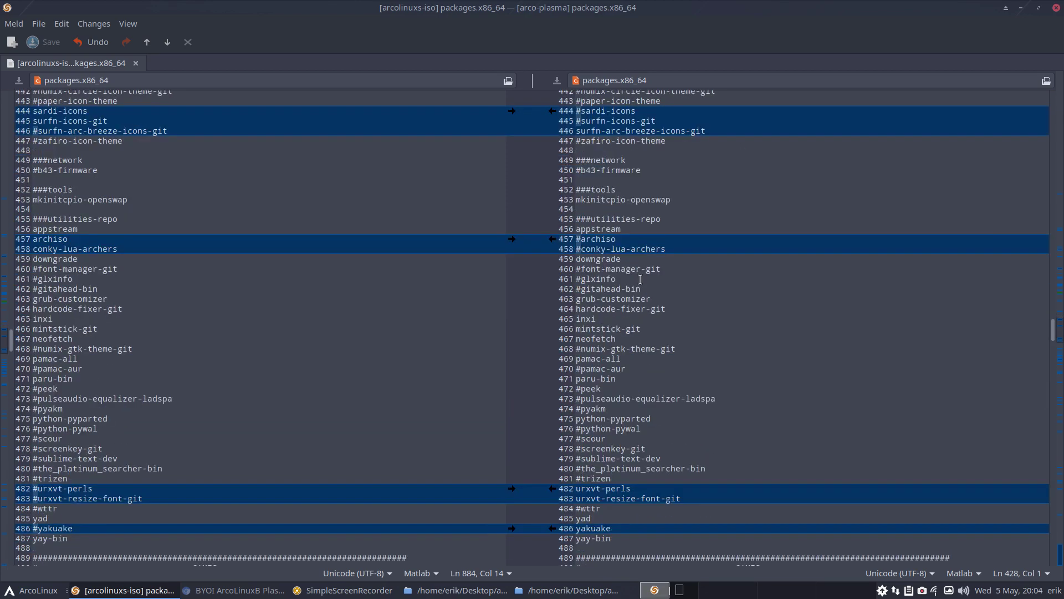
pyautogui.scroll(-2, 640, 280)
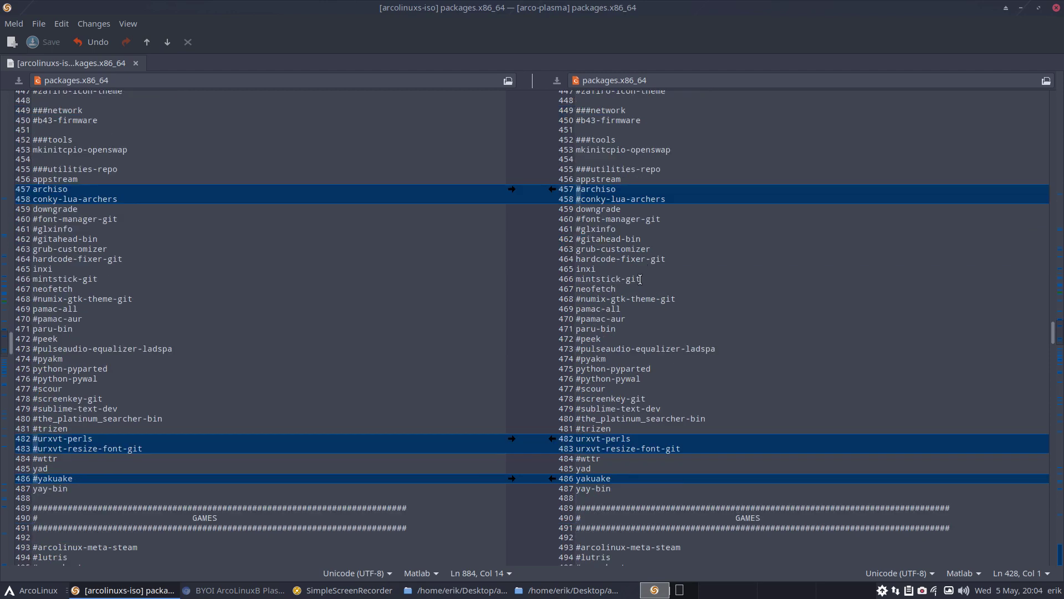
pyautogui.click(577, 329)
pyautogui.write('#')
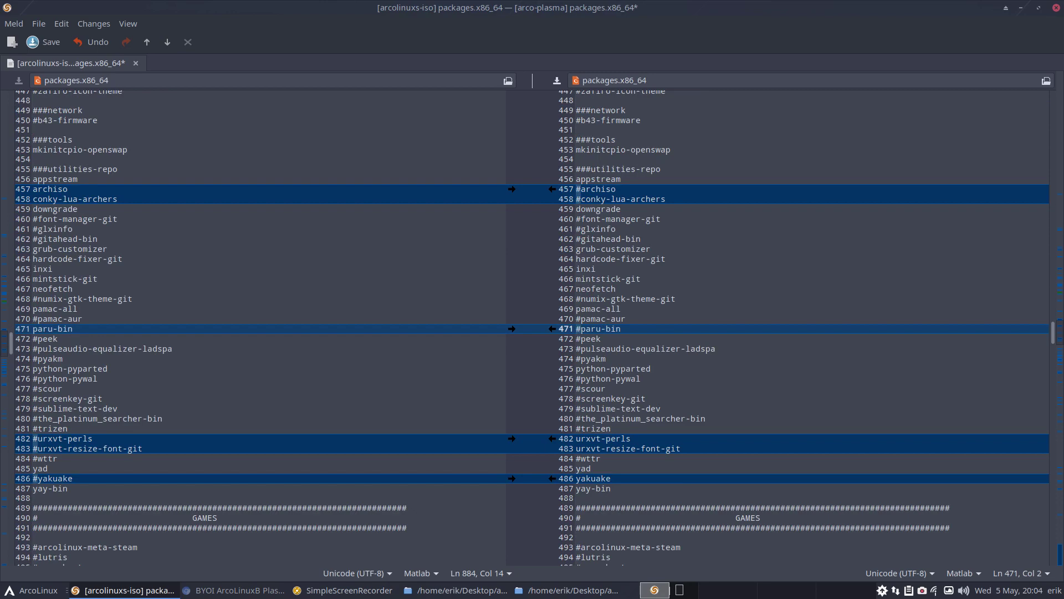
# Comment out yad on line 485 and save the package list
pyautogui.scroll(-4, 626, 400)
pyautogui.moveTo(616, 388); pyautogui.dragTo(576, 388)
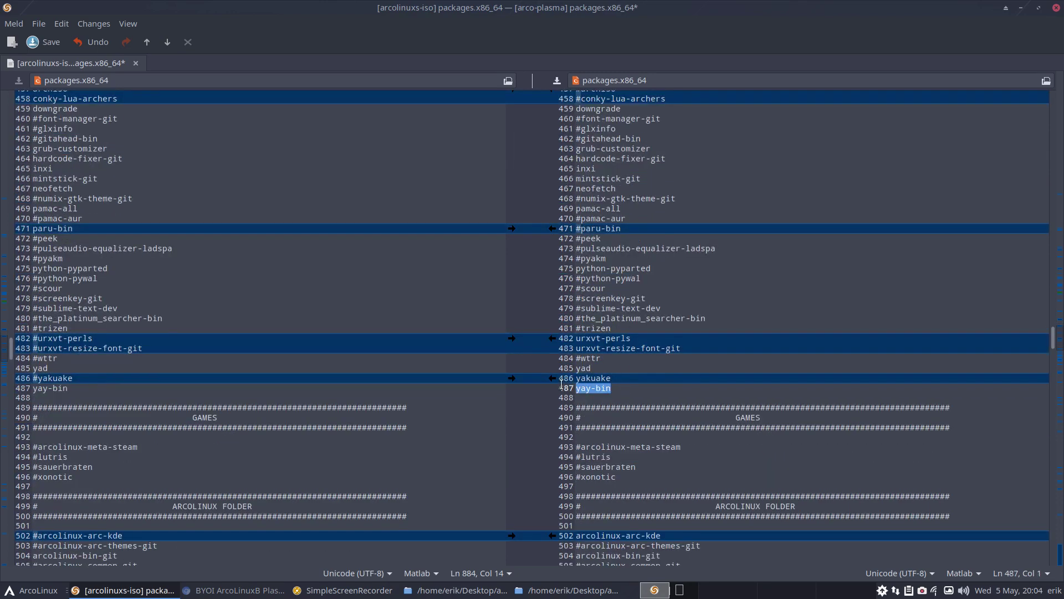
pyautogui.click(613, 378)
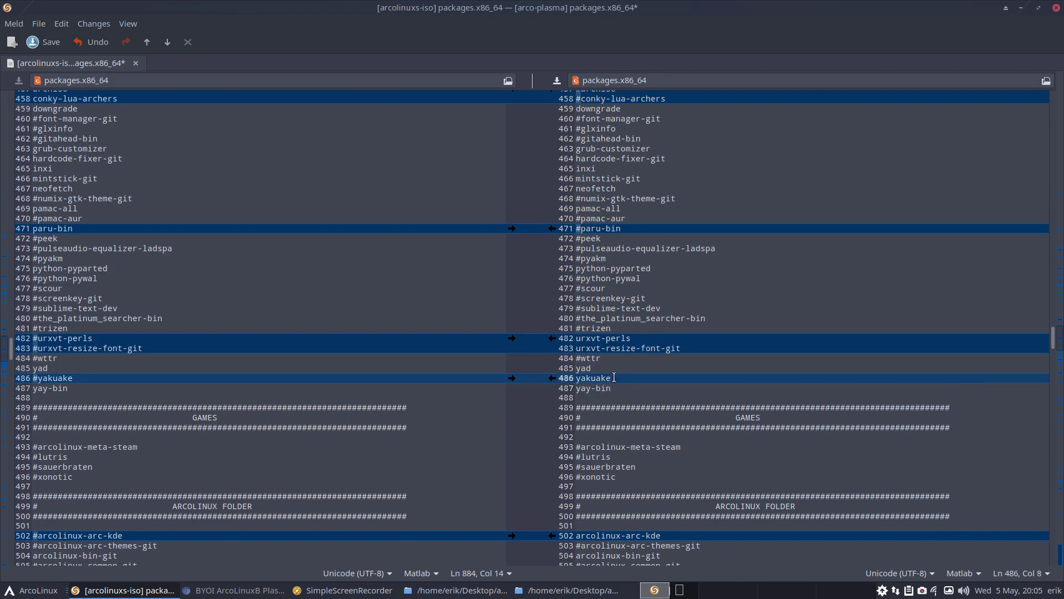
pyautogui.click(592, 368)
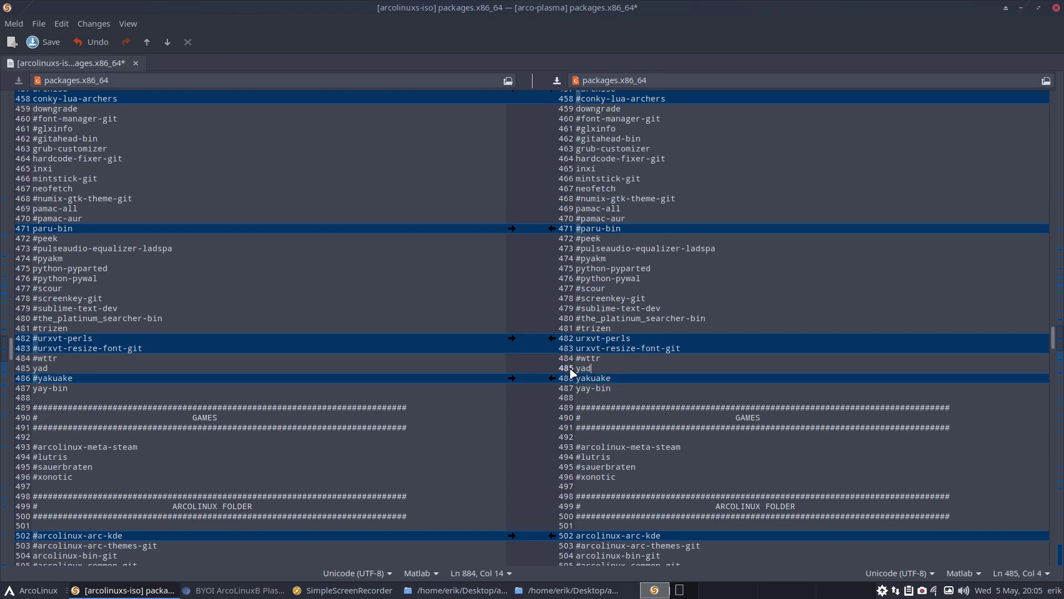
pyautogui.click(577, 368)
pyautogui.write('#')
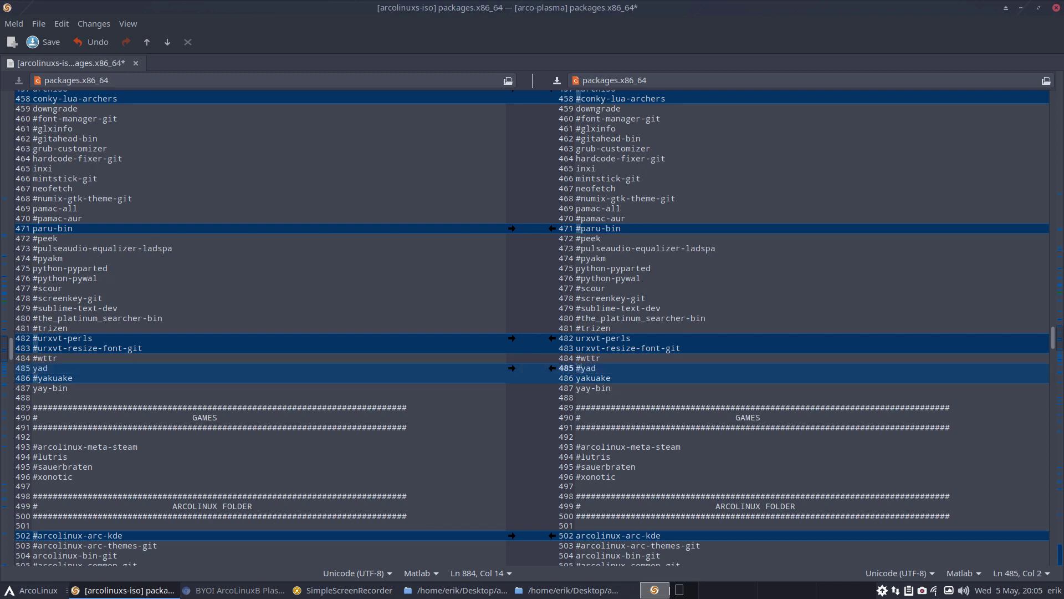
pyautogui.hotkey('ctrl', 's')
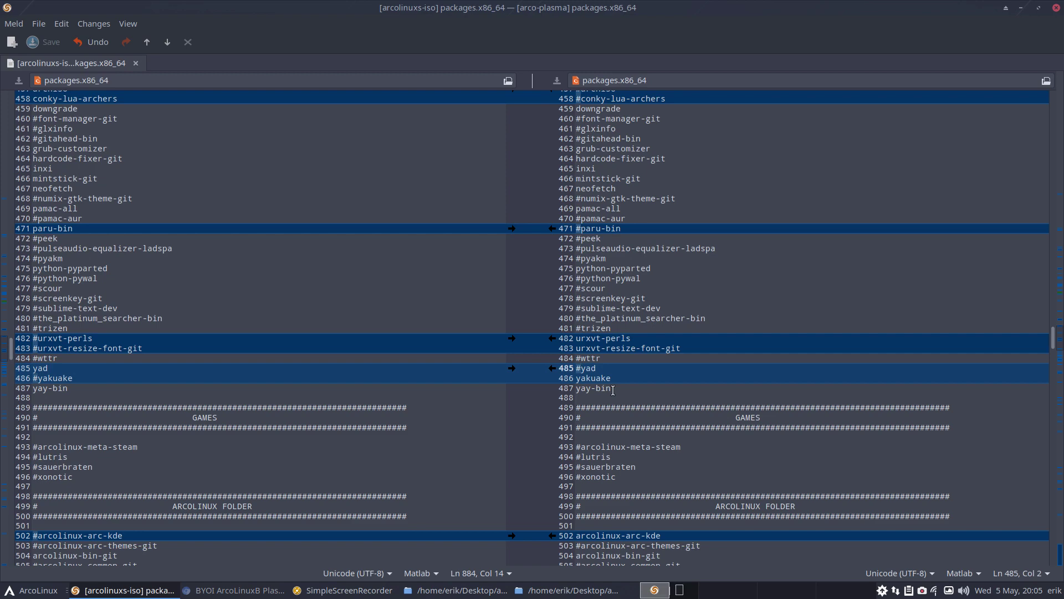
pyautogui.click(577, 212)
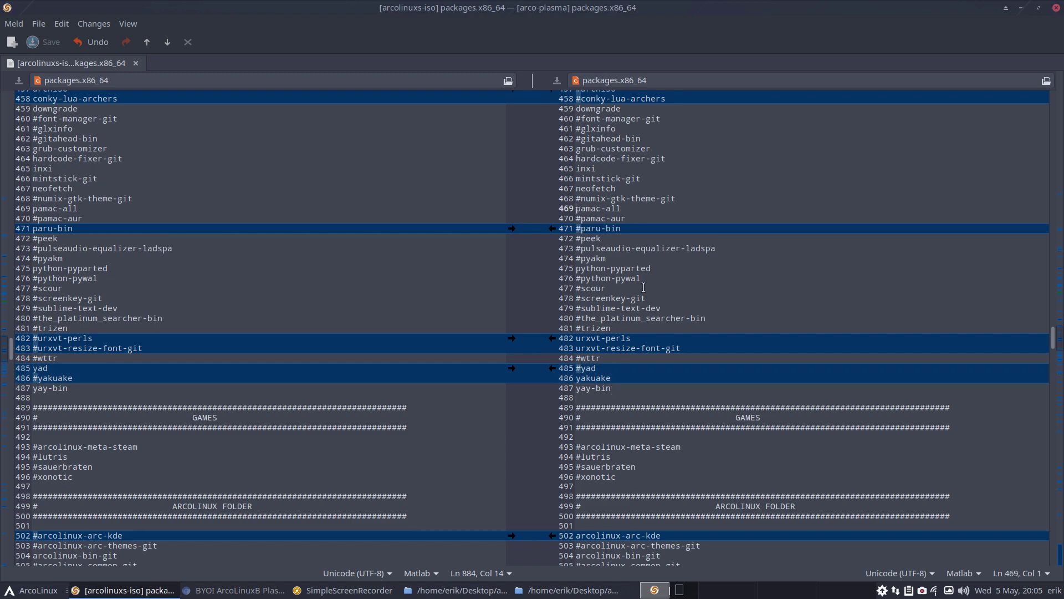
pyautogui.scroll(-2, 643, 287)
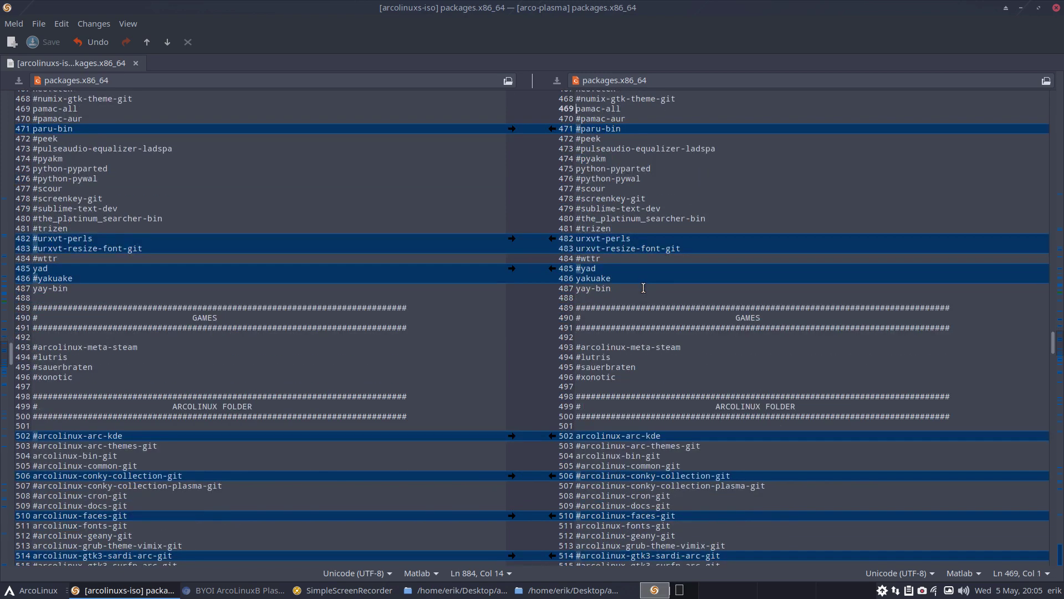
pyautogui.scroll(-5, 643, 288)
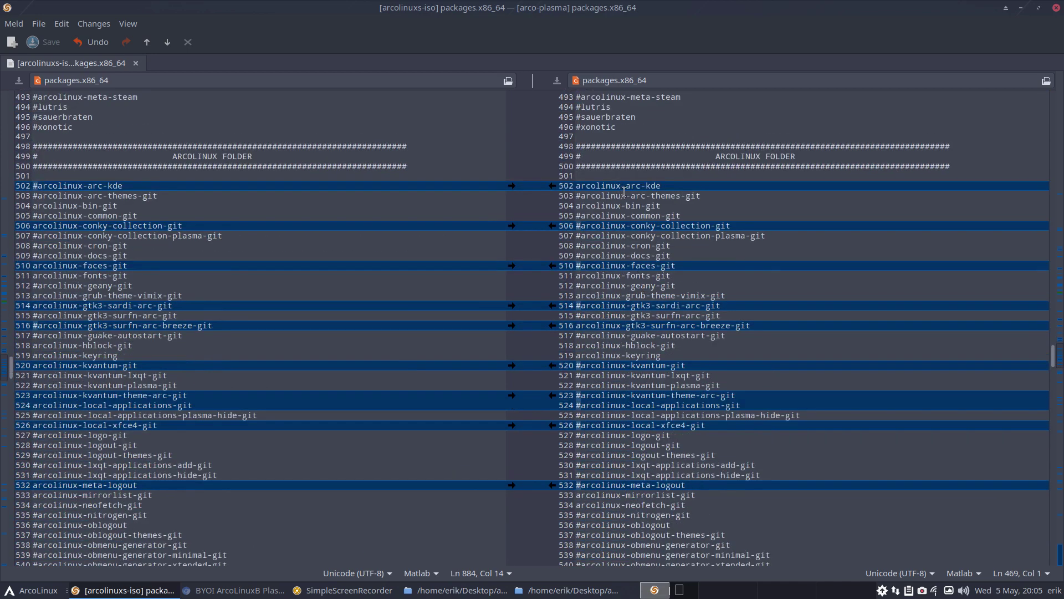
pyautogui.click(578, 187)
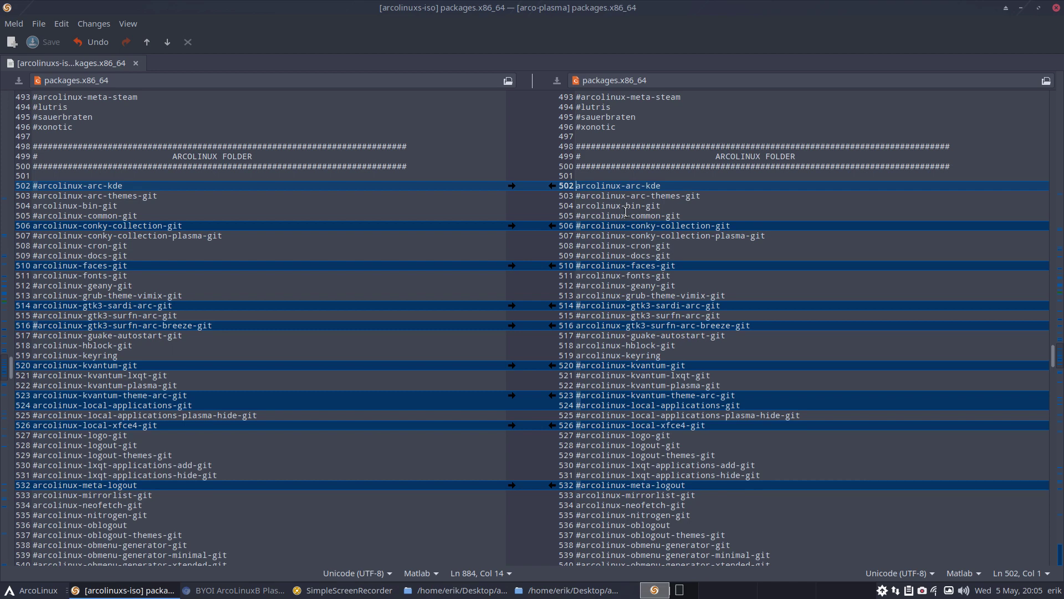
pyautogui.click(641, 275)
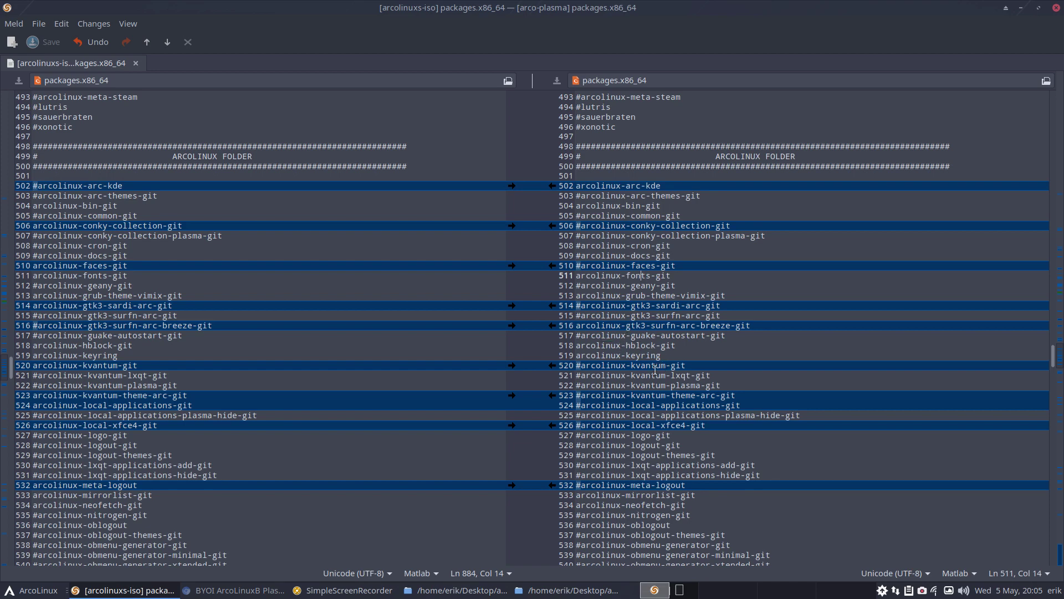
pyautogui.doubleClick(645, 355)
# Comment out arcolinux-paru-git and arcolinux-pipemenus-git on lines 542 and 543
pyautogui.scroll(-2, 667, 399)
pyautogui.scroll(-2, 666, 399)
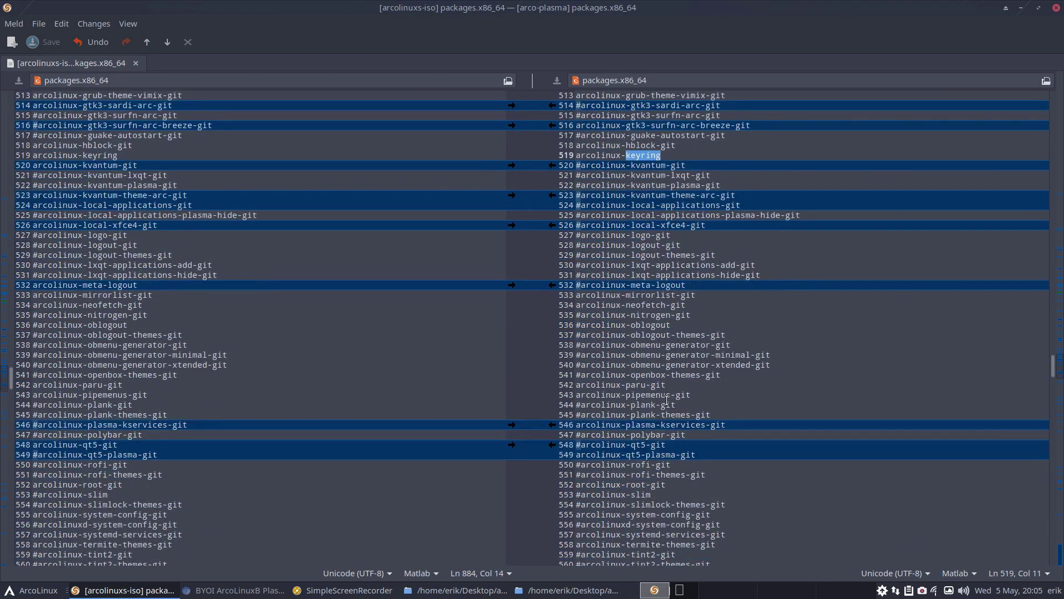
pyautogui.scroll(-1, 666, 399)
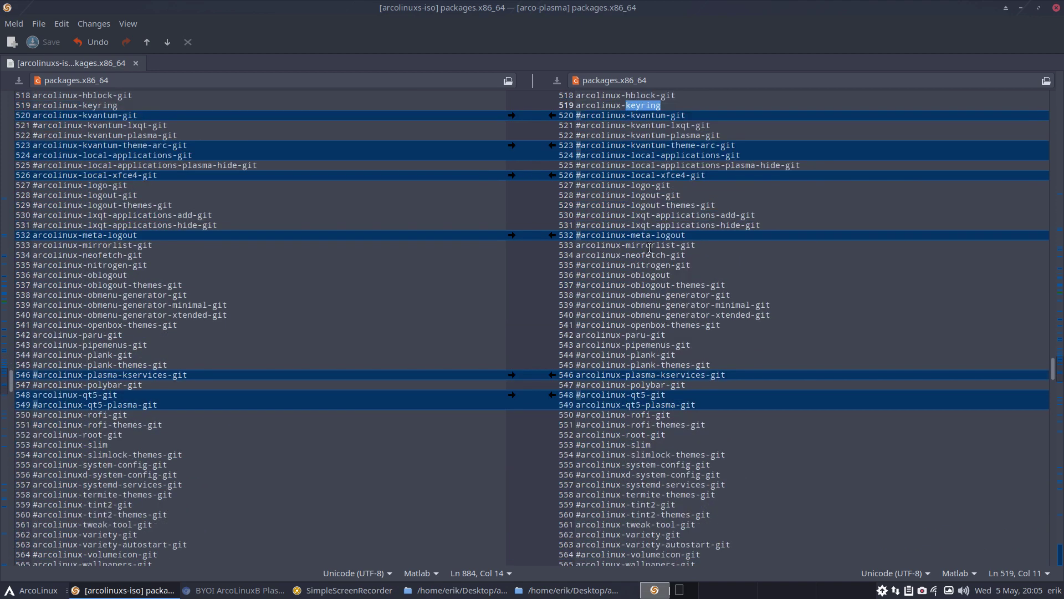
pyautogui.click(577, 257)
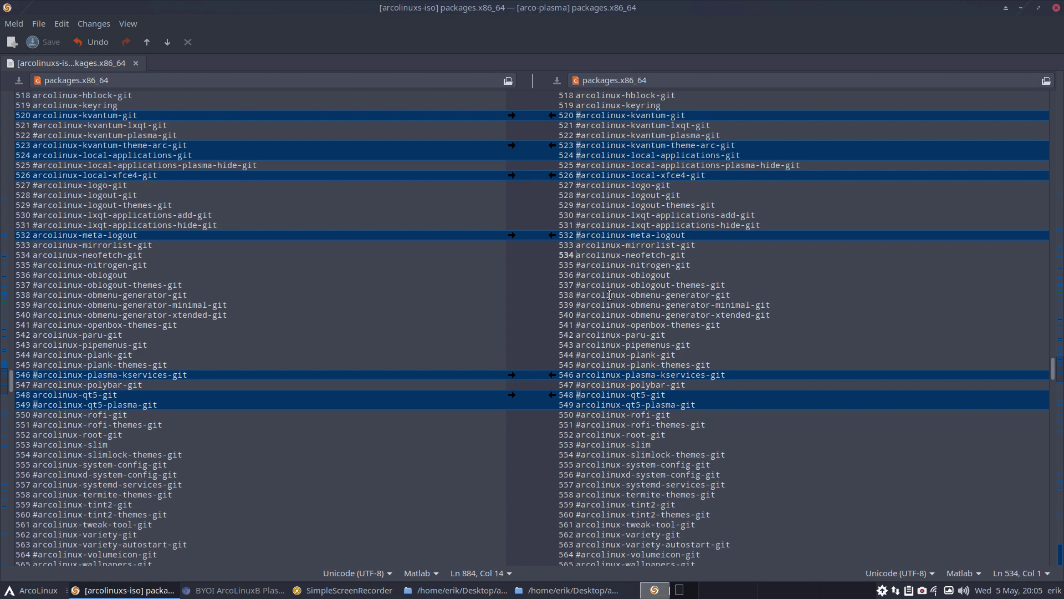
pyautogui.click(578, 335)
pyautogui.write('#')
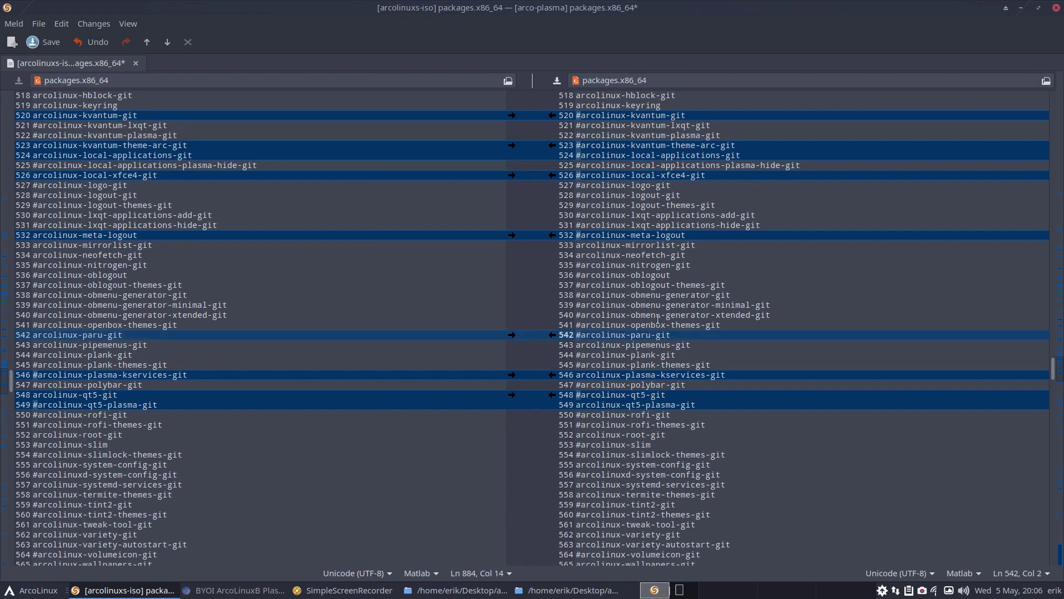
pyautogui.click(653, 334)
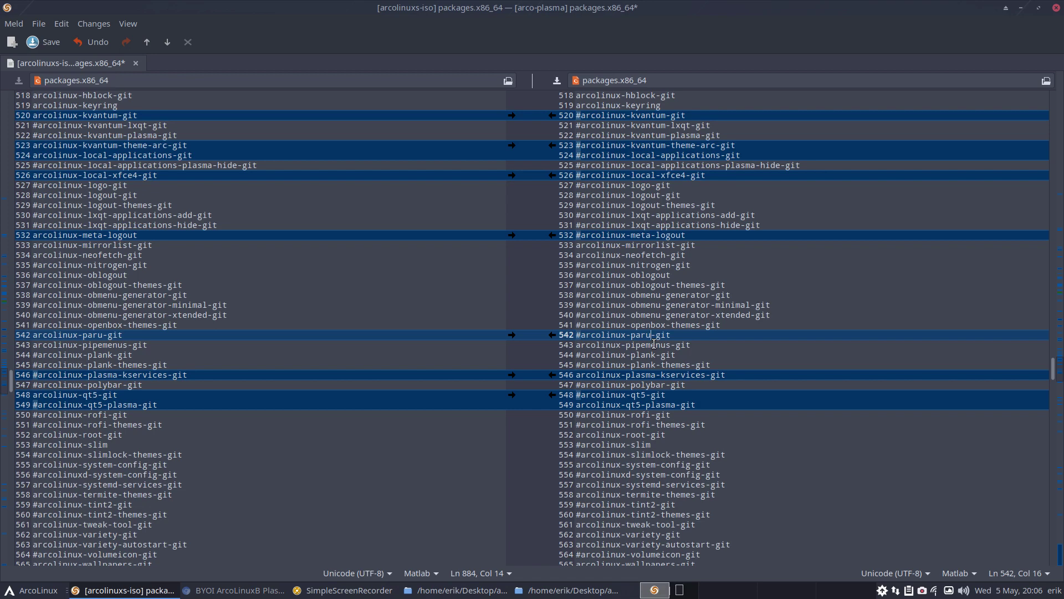
pyautogui.click(576, 344)
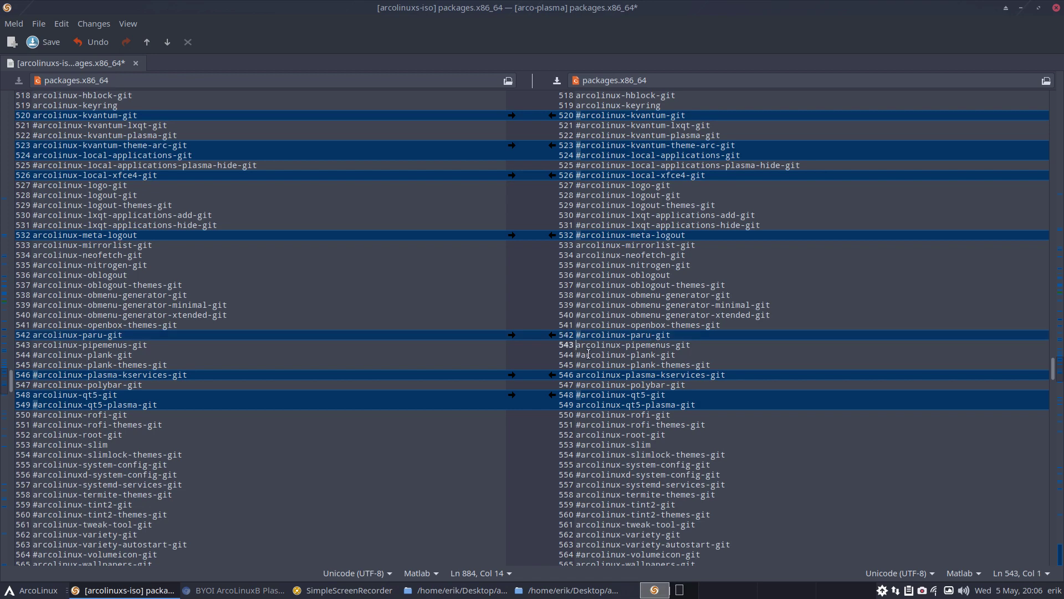
pyautogui.write('#')
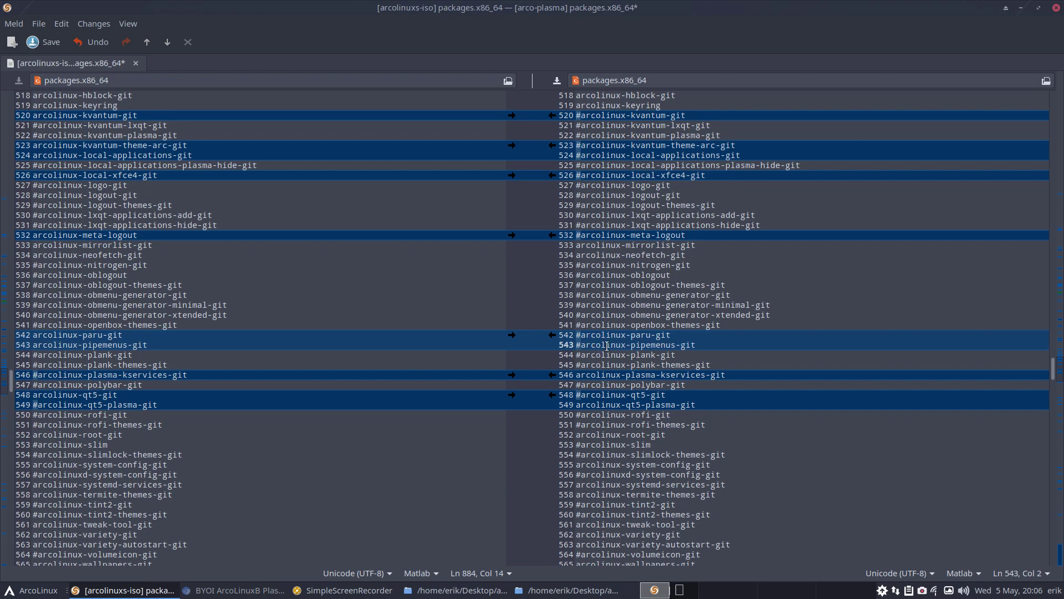
# Comment out arcolinux-variety-git and arcolinux-variety-autostart-git on lines 562 and 563
pyautogui.scroll(-3, 607, 346)
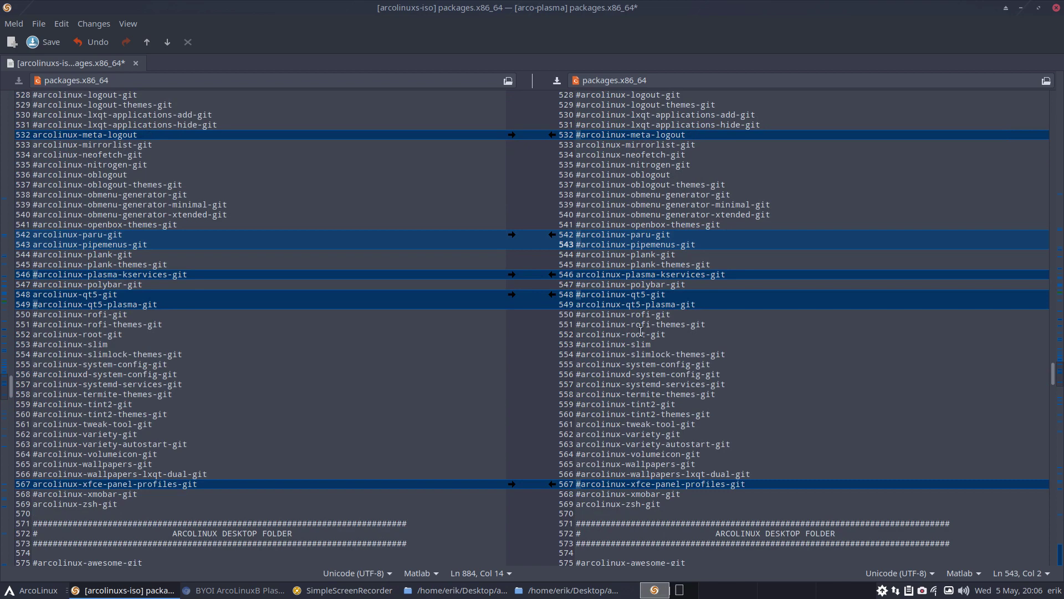
pyautogui.moveTo(611, 335); pyautogui.dragTo(667, 336)
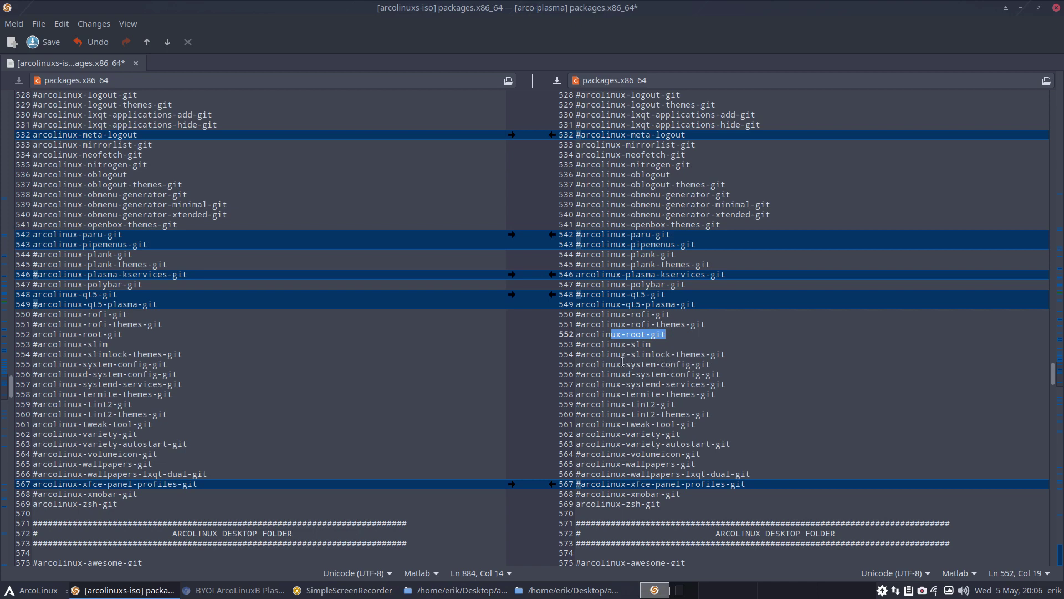
pyautogui.moveTo(622, 363); pyautogui.dragTo(668, 393)
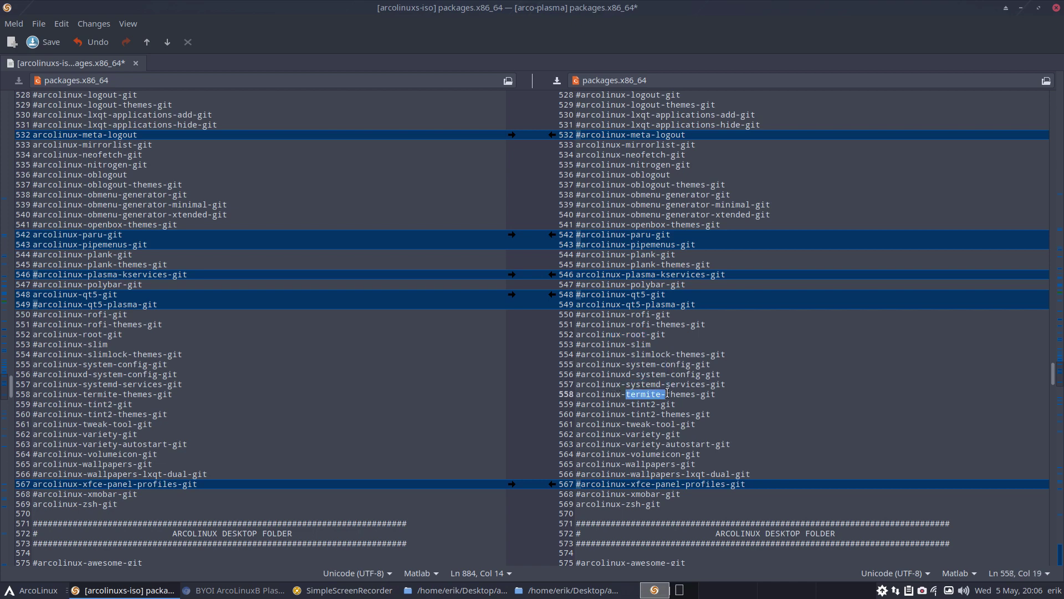
pyautogui.scroll(-3, 668, 393)
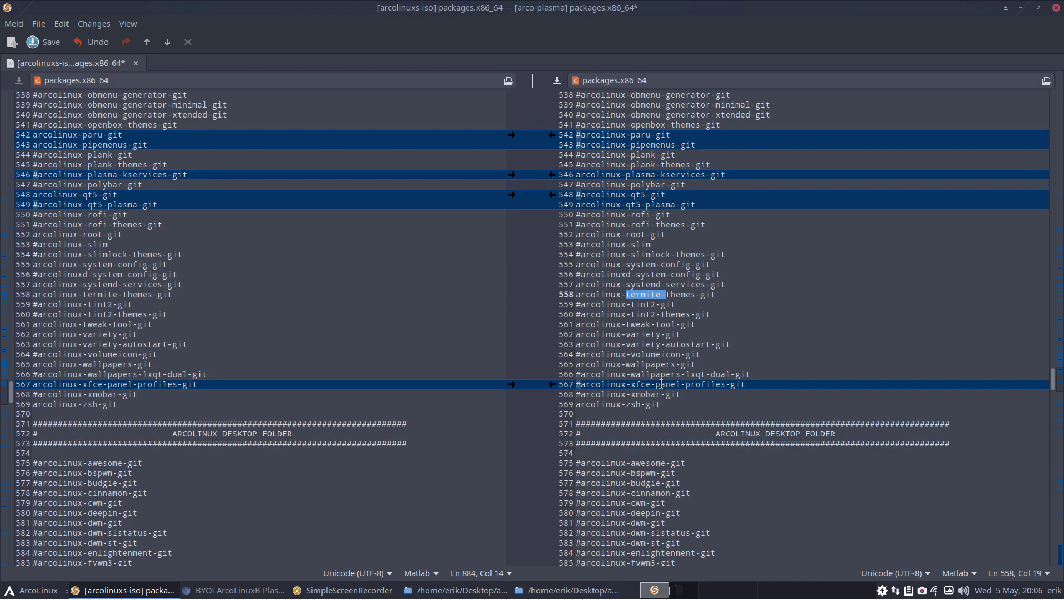
pyautogui.click(576, 335)
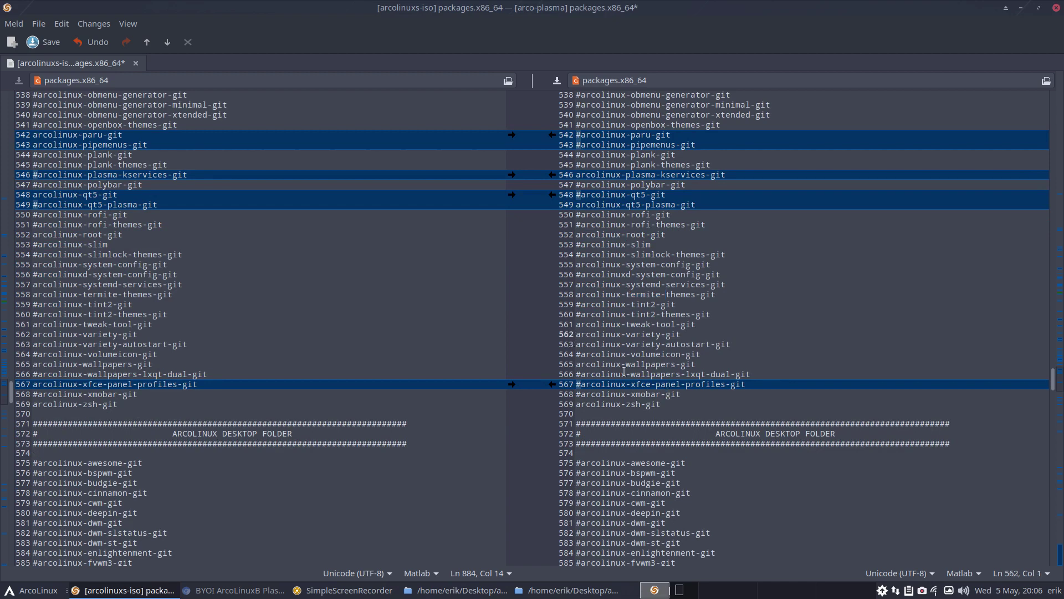
pyautogui.write('#')
pyautogui.press('Left')
pyautogui.press('Down')
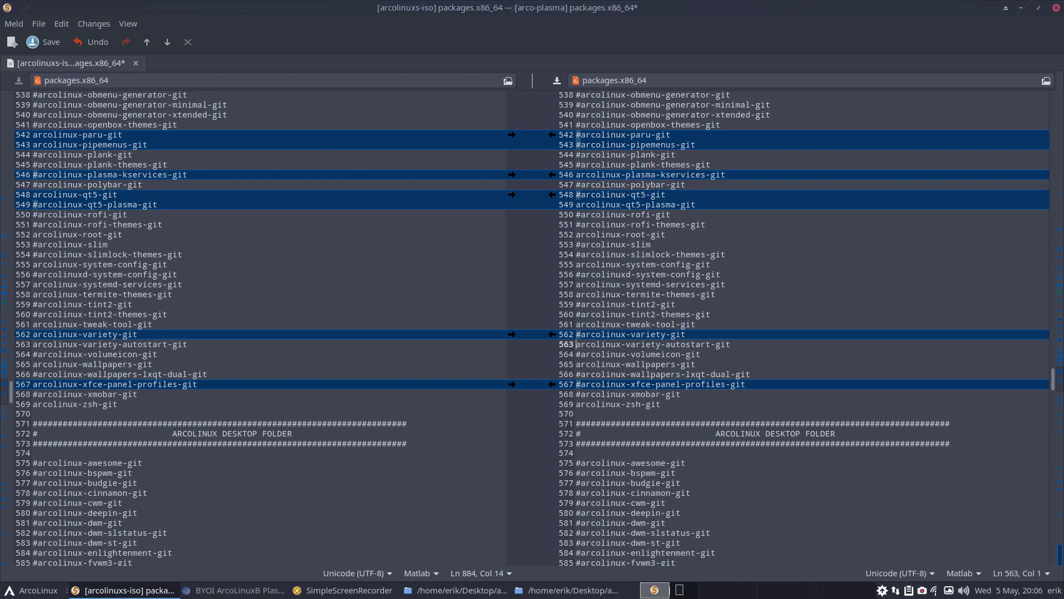
pyautogui.write('#')
pyautogui.press('BackSpace')
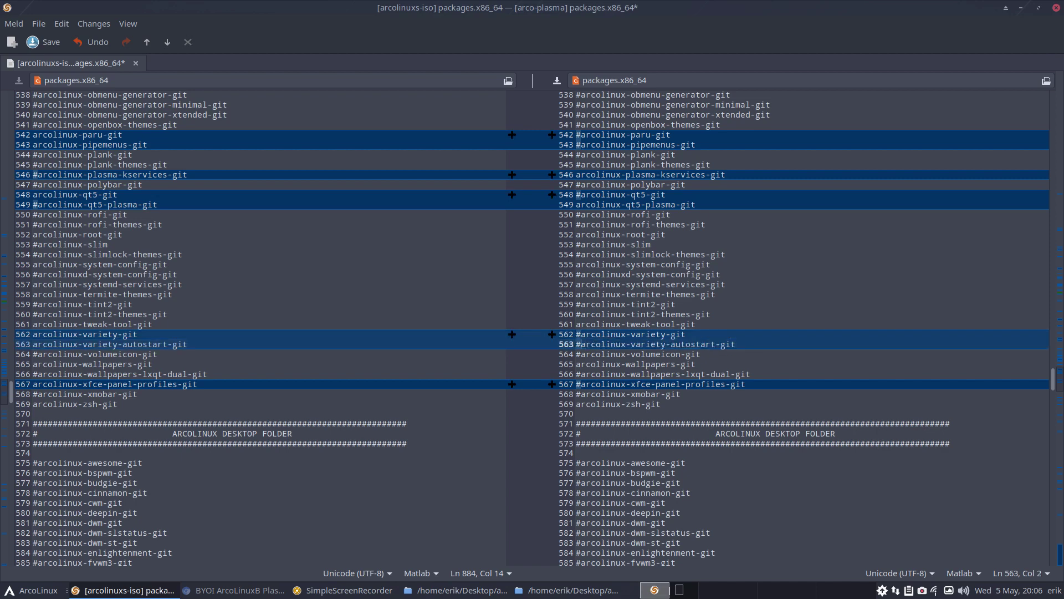
pyautogui.hotkey('ctrl', 'f')
pyautogui.click(774, 367)
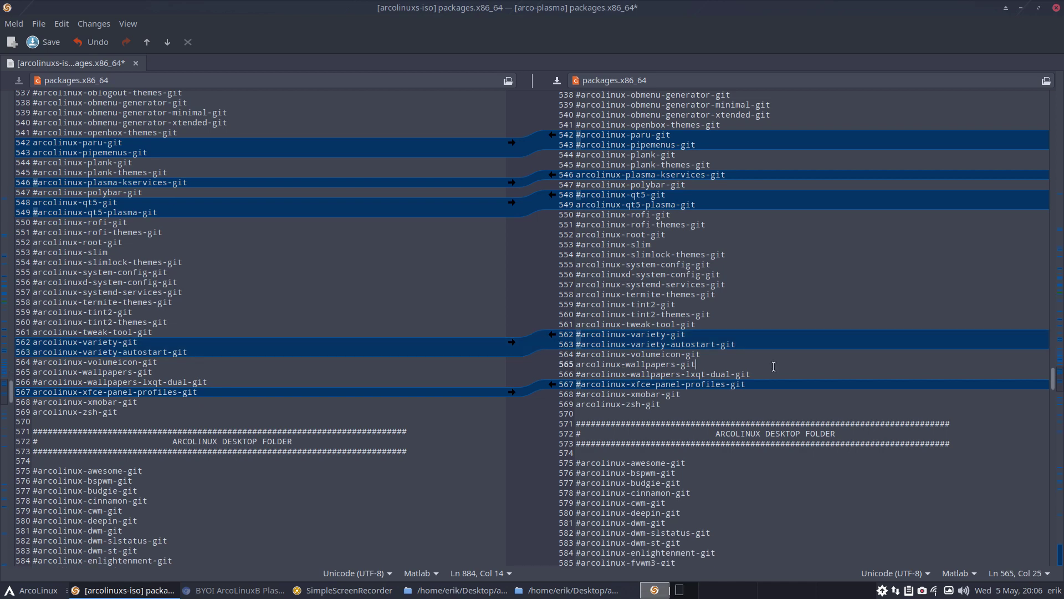
# Find 'variety' and comment it out on line 291 of the arco-plasma list
pyautogui.hotkey('ctrl', 'f')
pyautogui.write('variety')
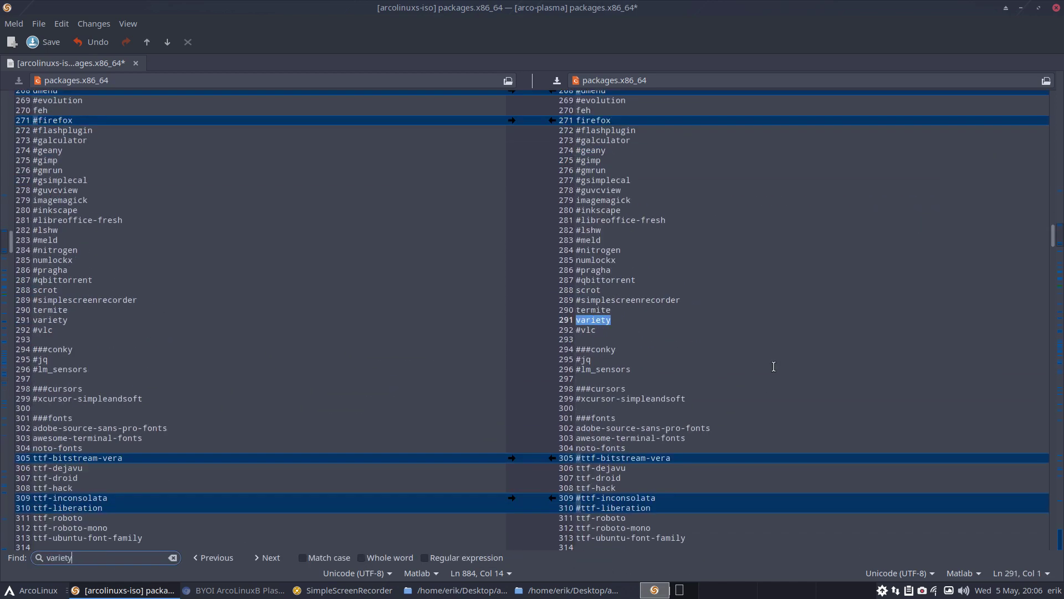
pyautogui.click(578, 320)
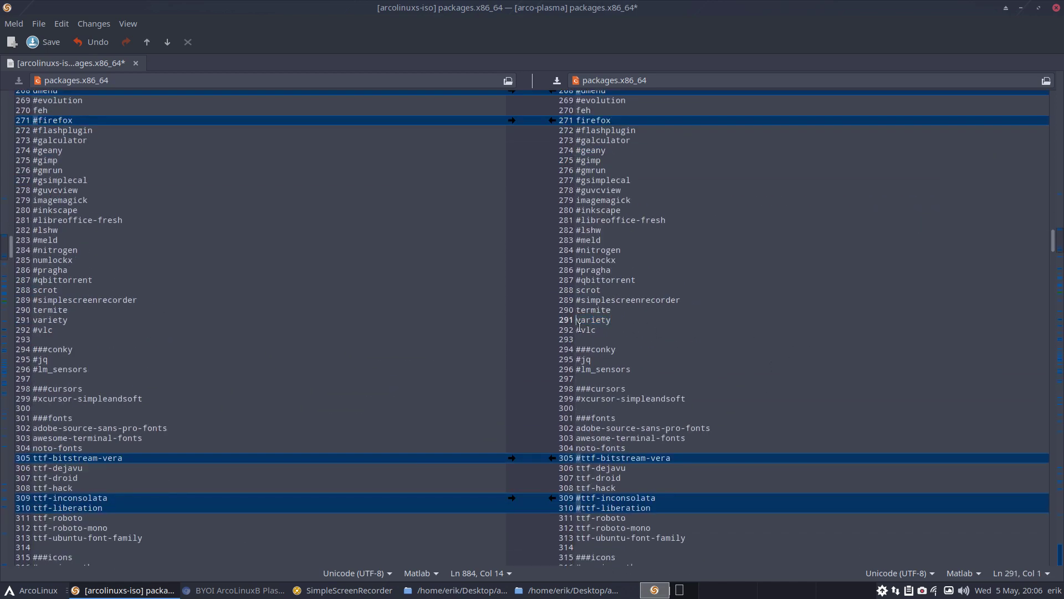
pyautogui.write('#')
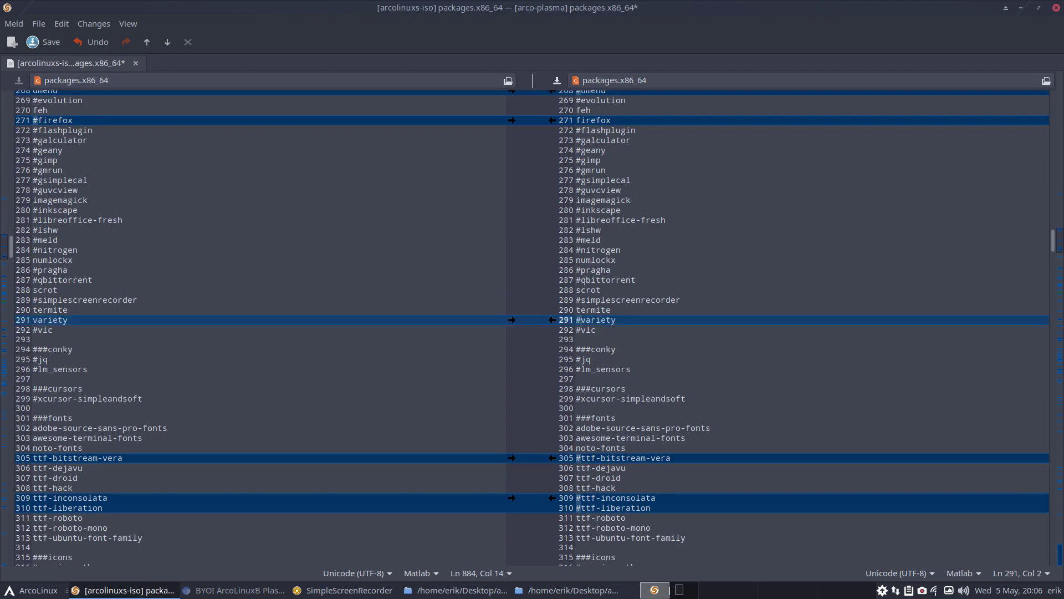
# Check the other variety matches, then comment out arcolinux-zsh-git on line 569 and save
pyautogui.hotkey('ctrl', 'f')
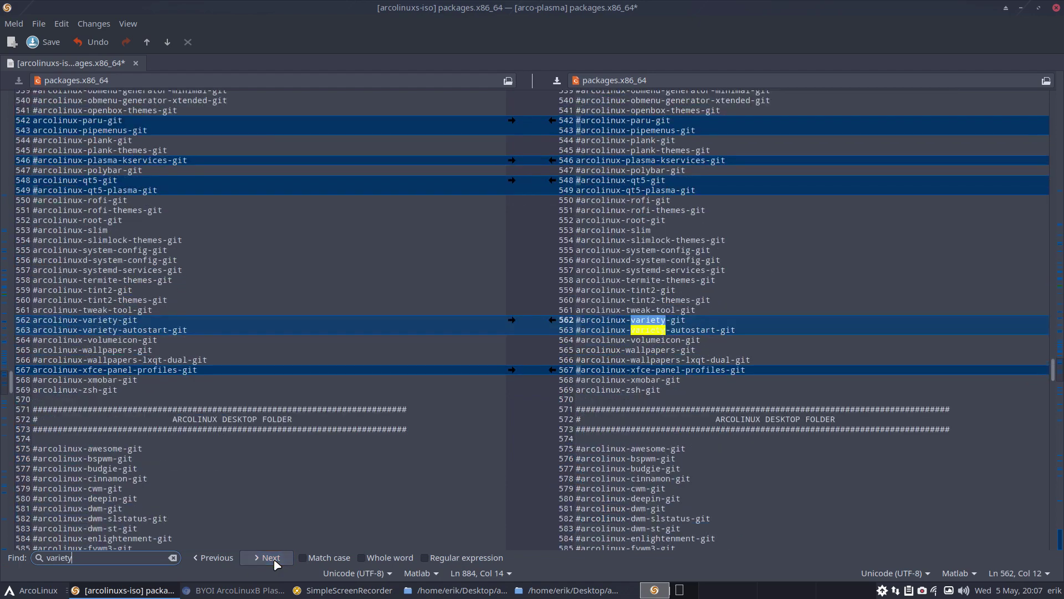
pyautogui.click(271, 558)
pyautogui.click(271, 557)
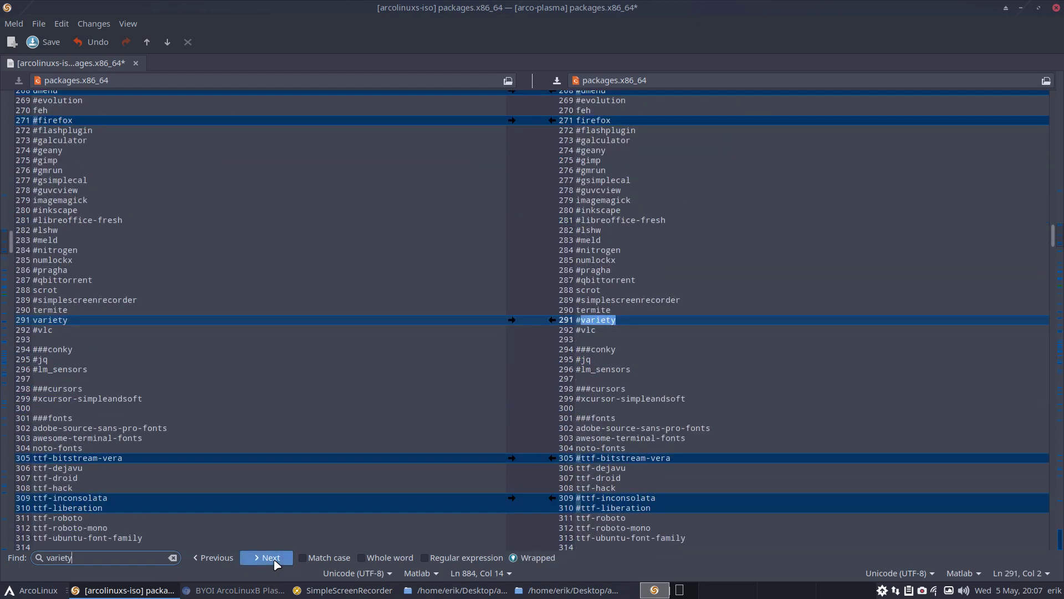
pyautogui.click(622, 352)
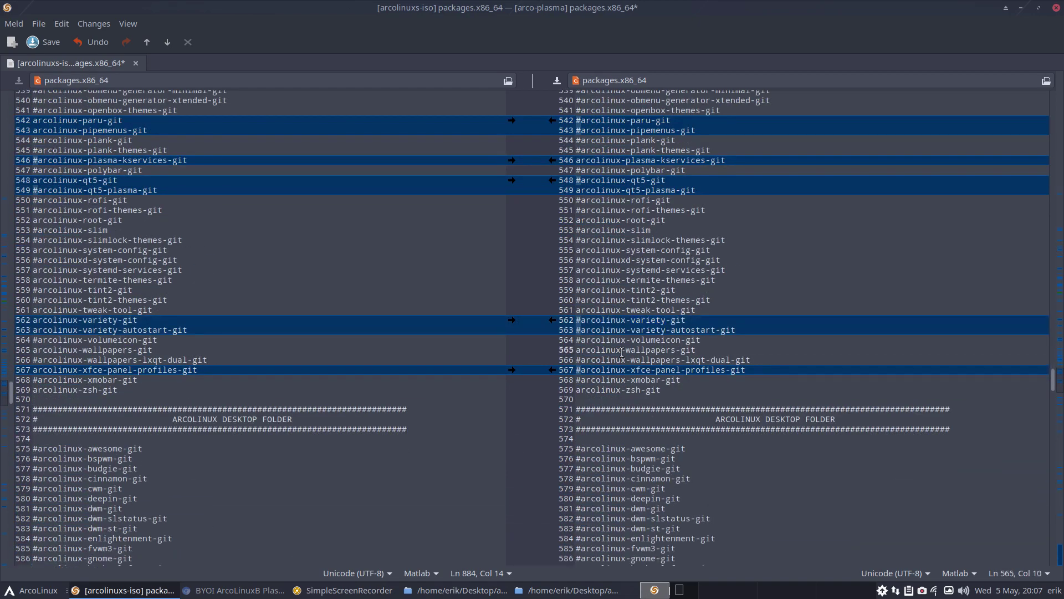
pyautogui.scroll(-3, 622, 352)
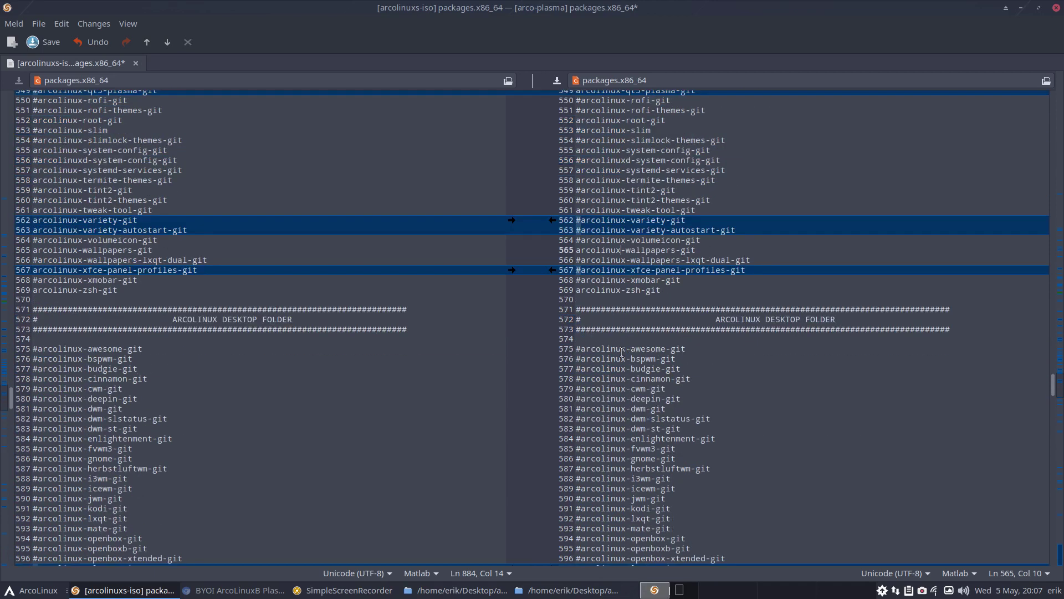
pyautogui.click(582, 300)
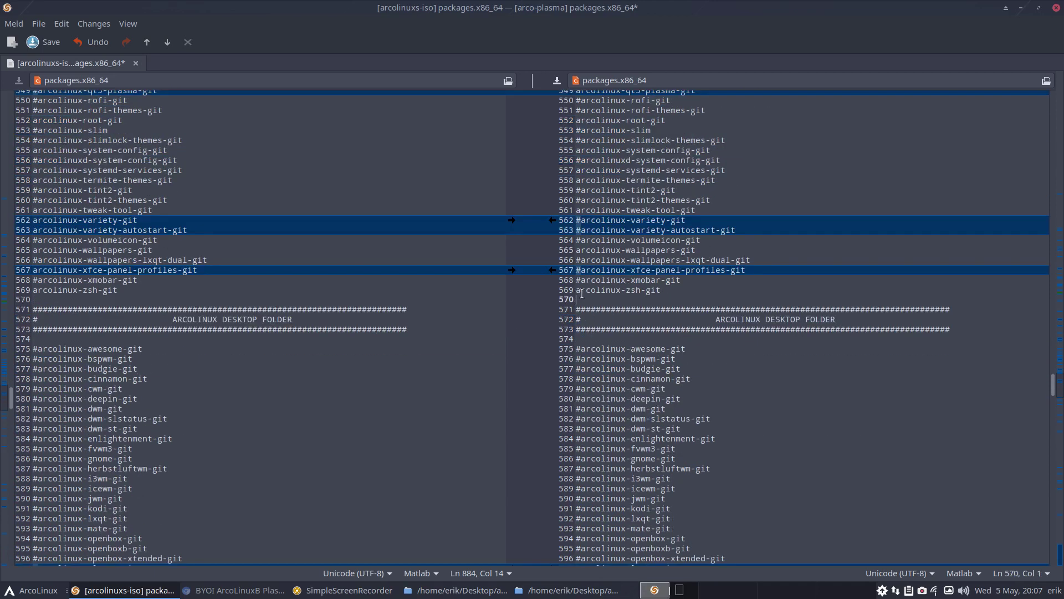
pyautogui.press('Up')
pyautogui.write('#')
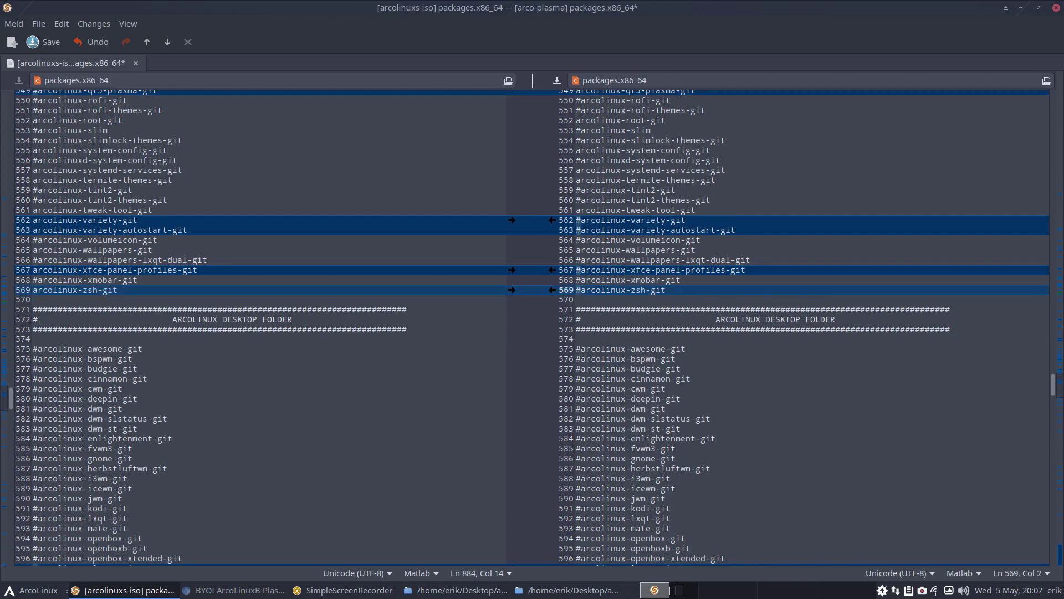
pyautogui.hotkey('ctrl', 's')
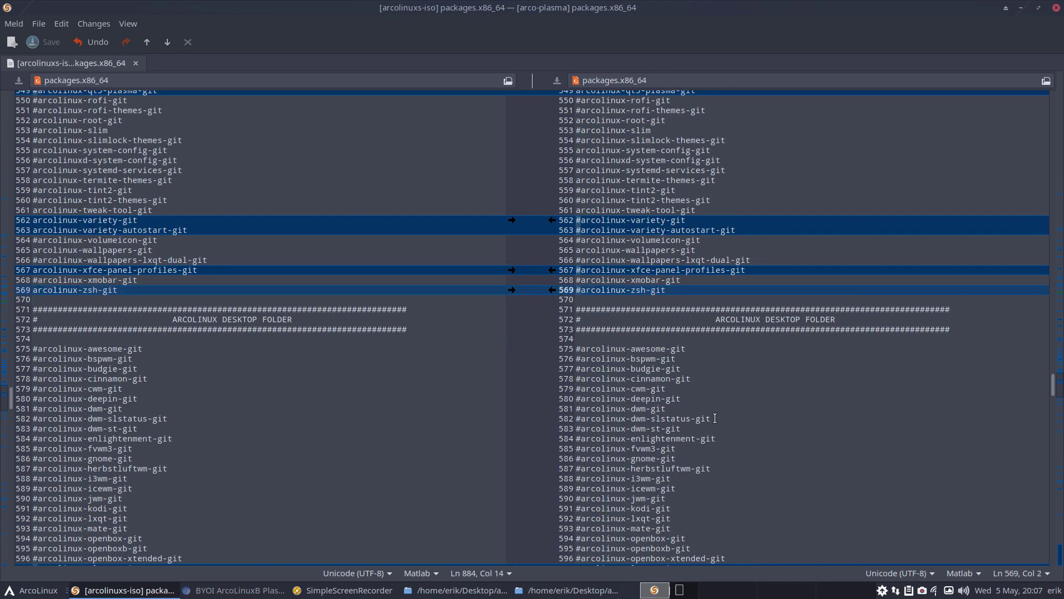
pyautogui.scroll(-5, 715, 418)
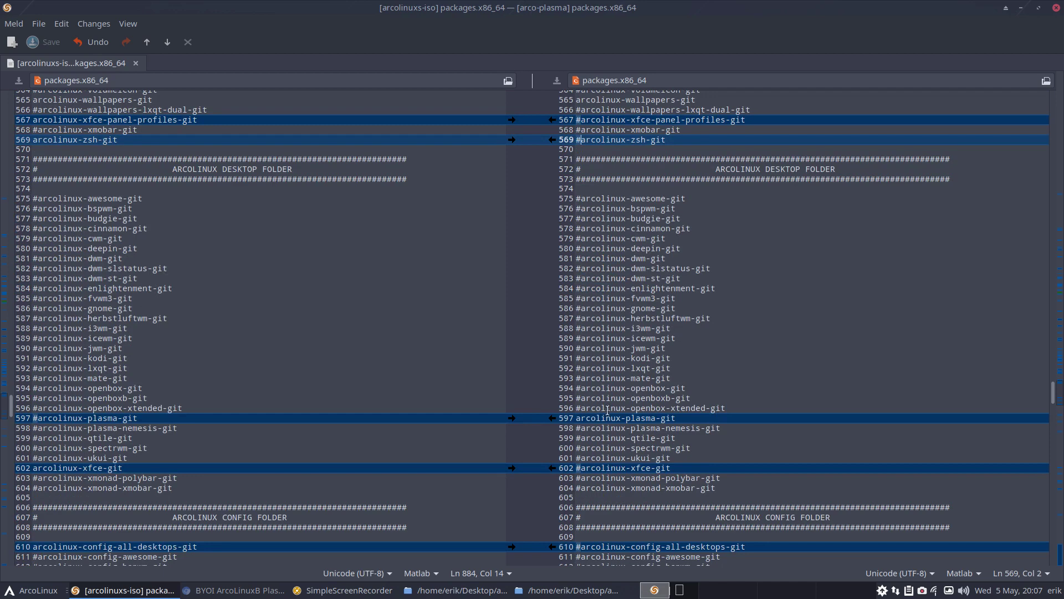
pyautogui.scroll(-5, 608, 411)
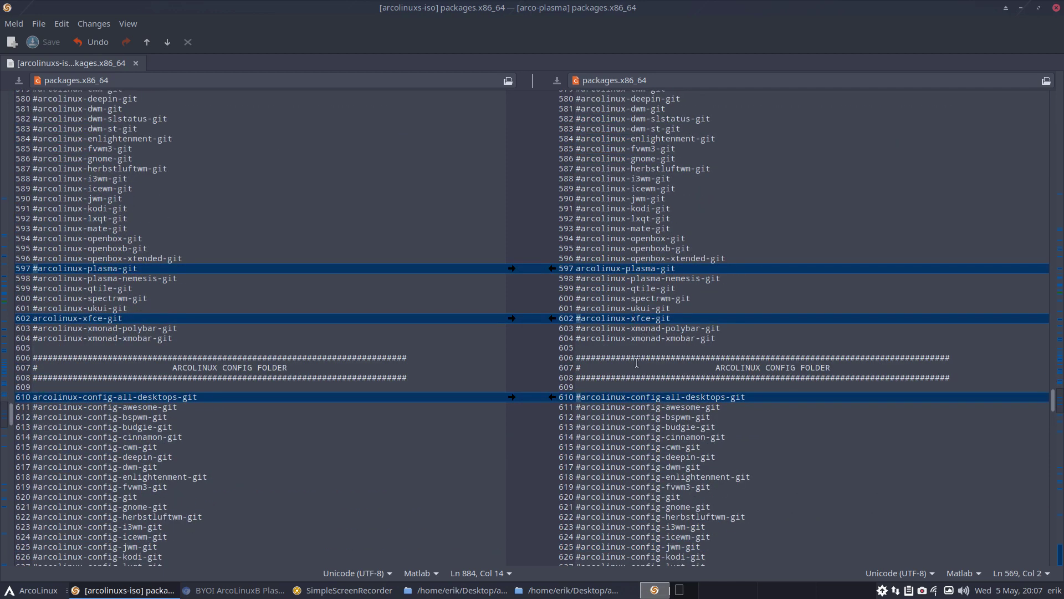
pyautogui.scroll(-5, 636, 367)
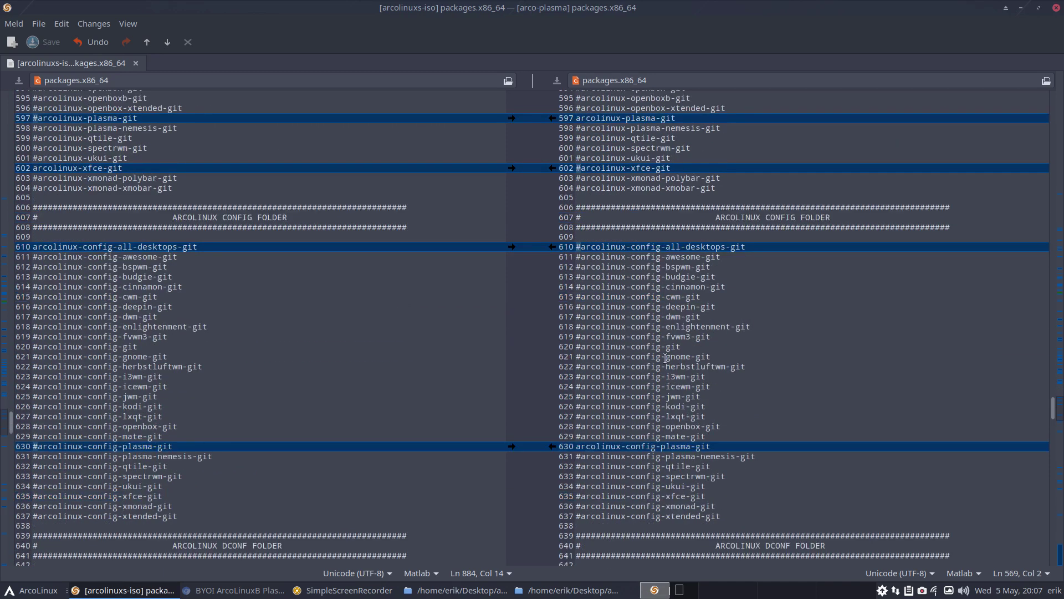
pyautogui.click(667, 447)
pyautogui.scroll(-7, 669, 410)
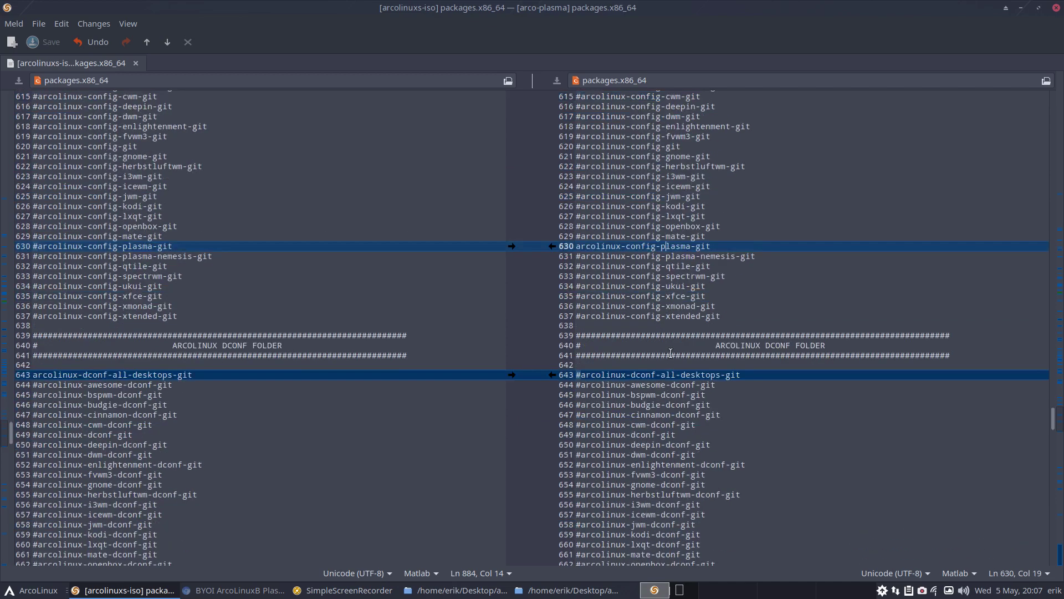
pyautogui.scroll(-3, 671, 353)
pyautogui.click(670, 275)
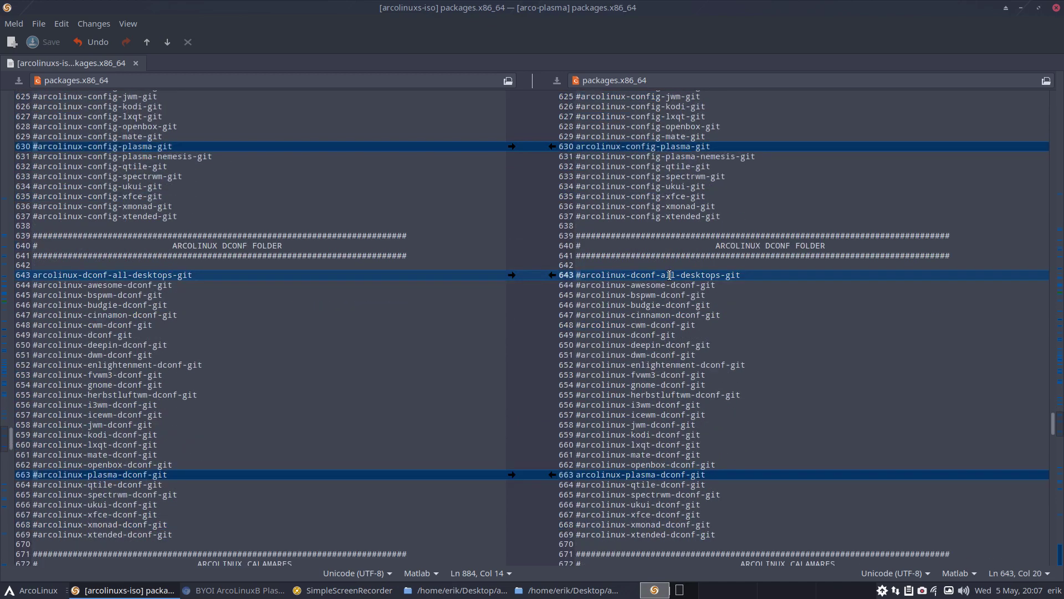
pyautogui.click(661, 483)
pyautogui.scroll(-9, 661, 480)
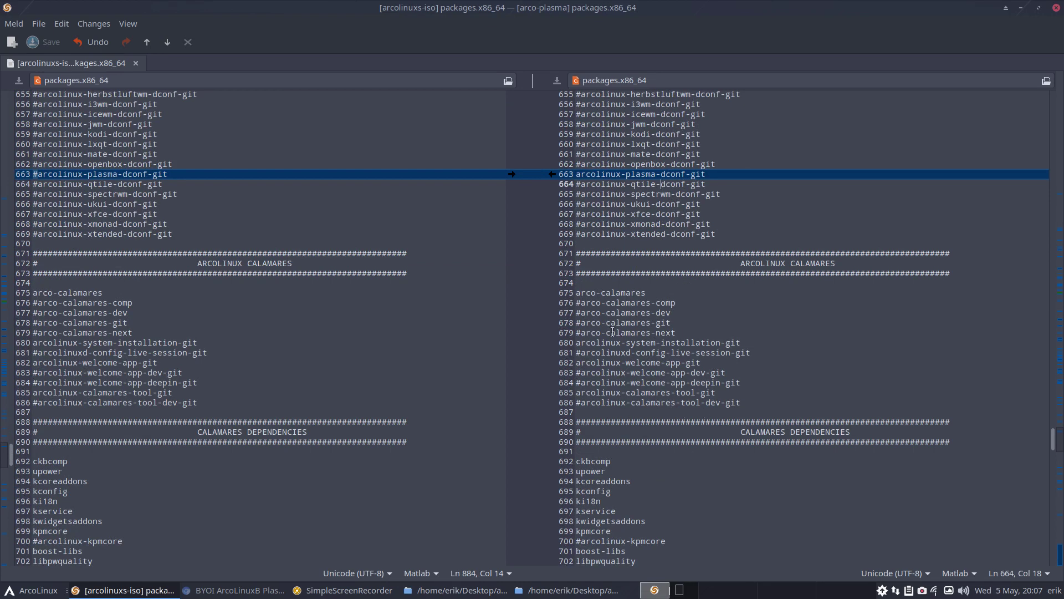
pyautogui.scroll(-6, 628, 410)
pyautogui.scroll(-12, 627, 411)
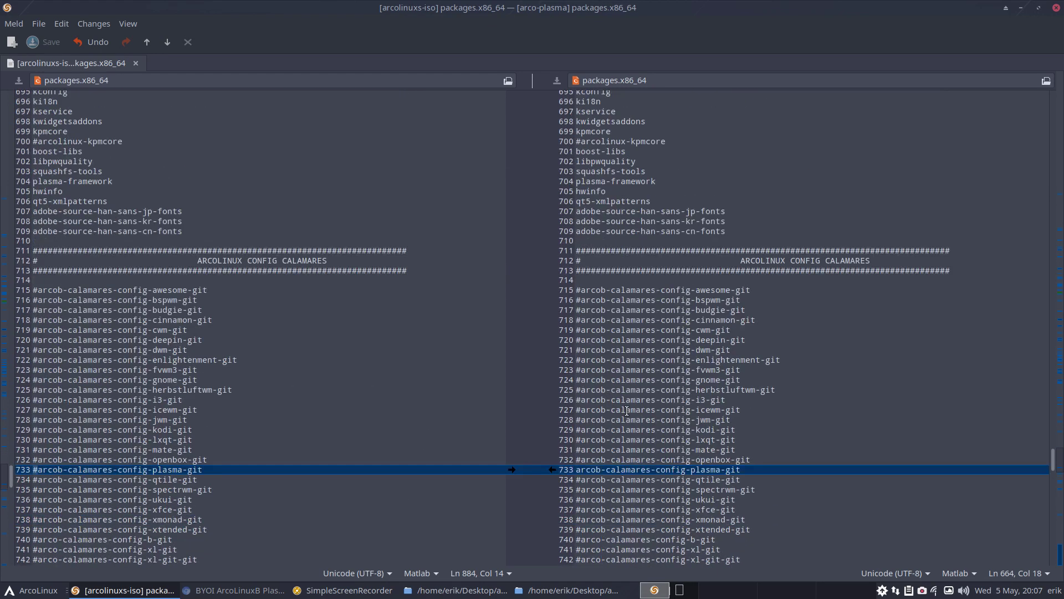
pyautogui.scroll(-3, 627, 411)
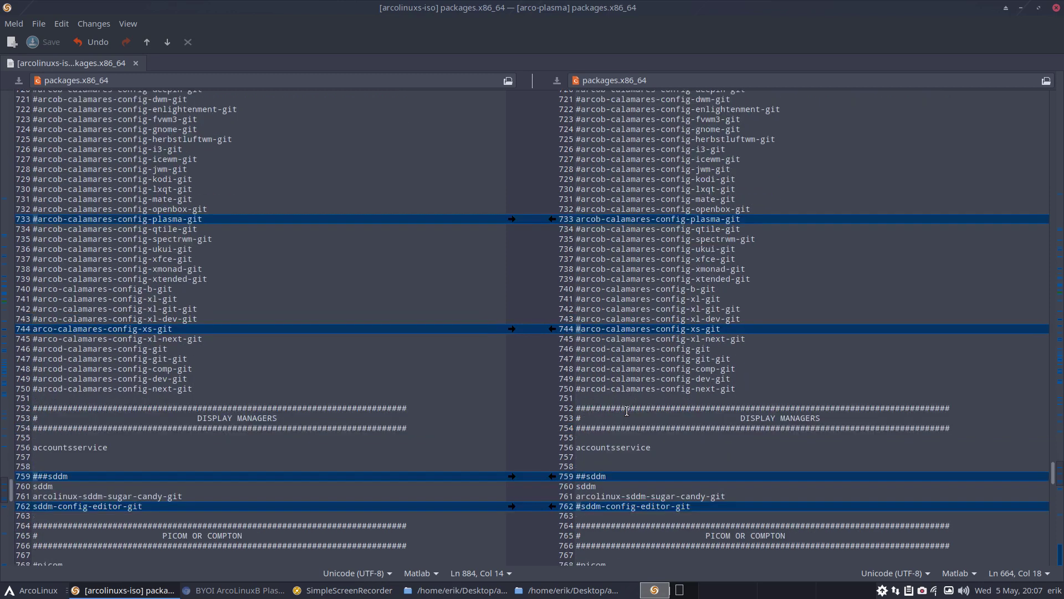
pyautogui.scroll(-6, 647, 383)
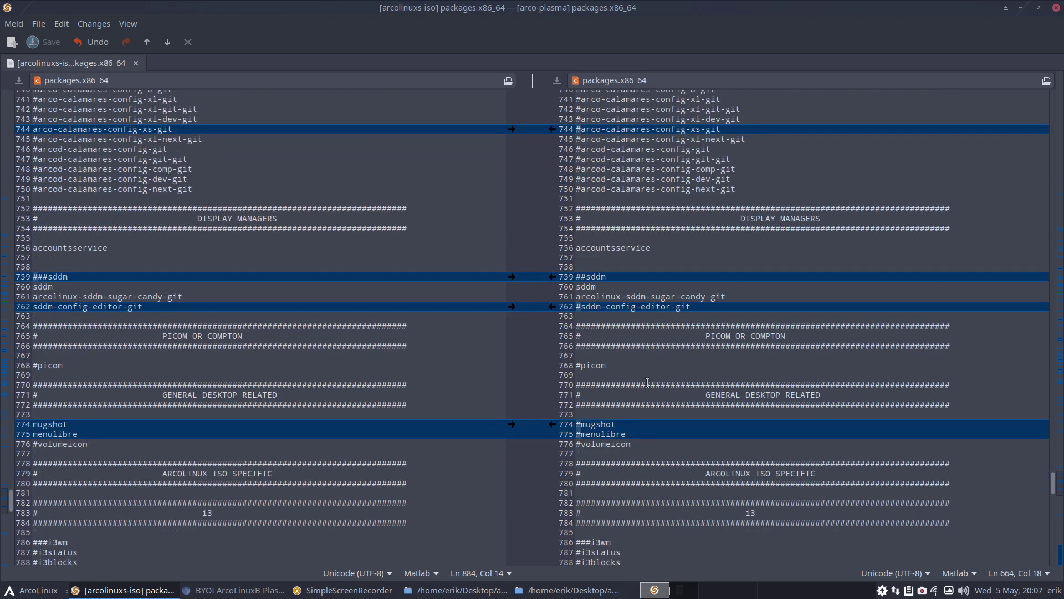
pyautogui.moveTo(585, 308); pyautogui.dragTo(709, 303)
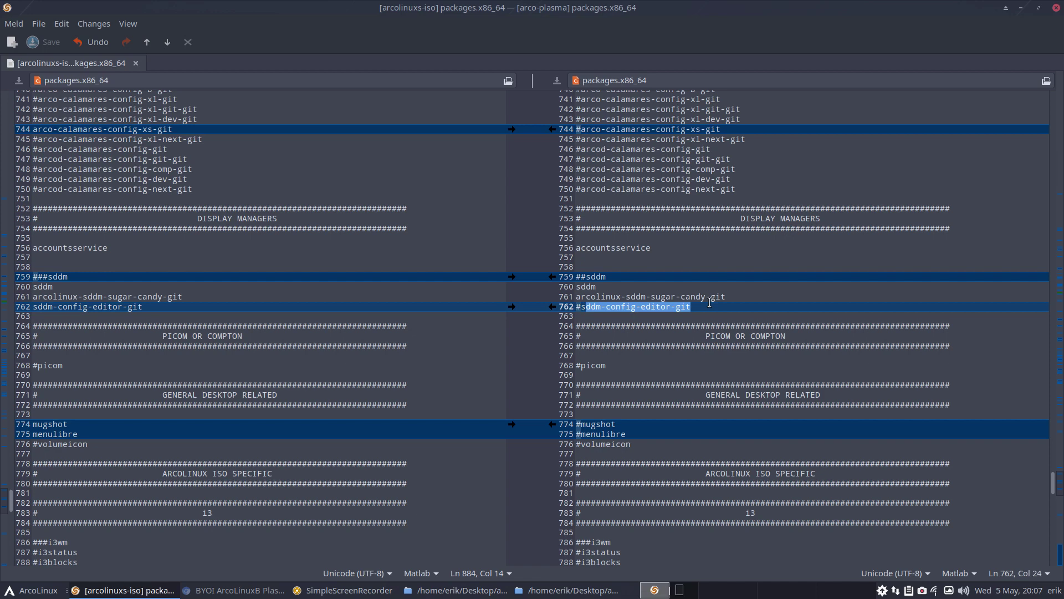
# Comment out arcolinux-sddm-sugar-candy-git on line 761 and save the arco-plasma list
pyautogui.click(576, 297)
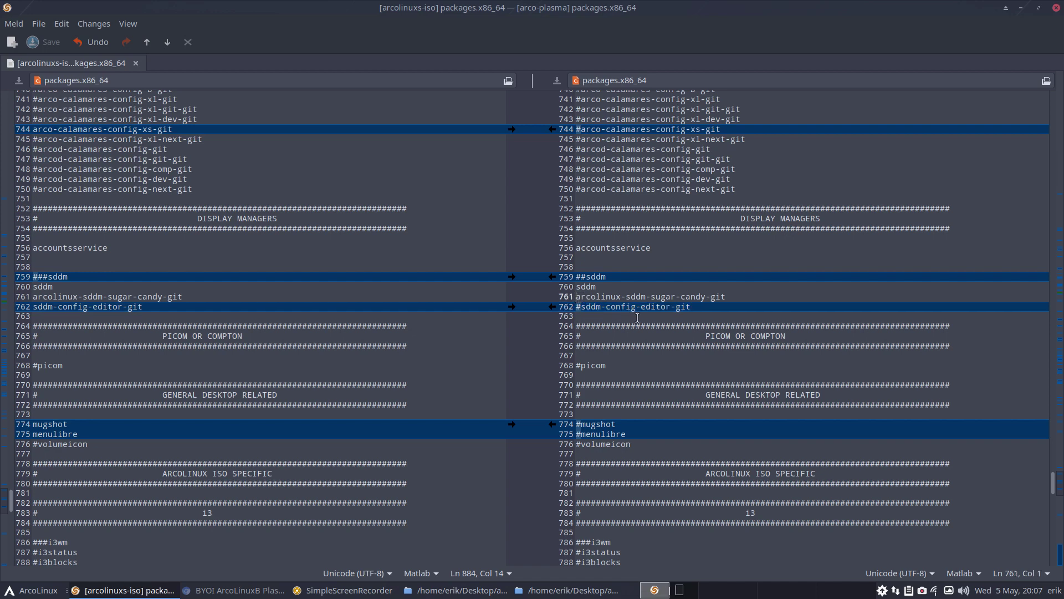
pyautogui.write('#')
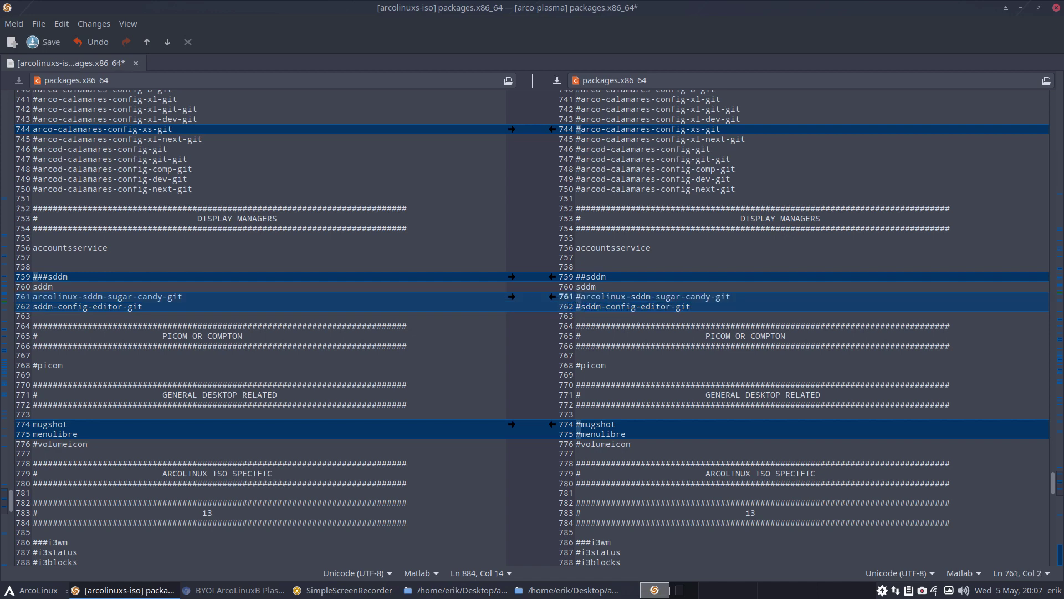
pyautogui.hotkey('ctrl', 's')
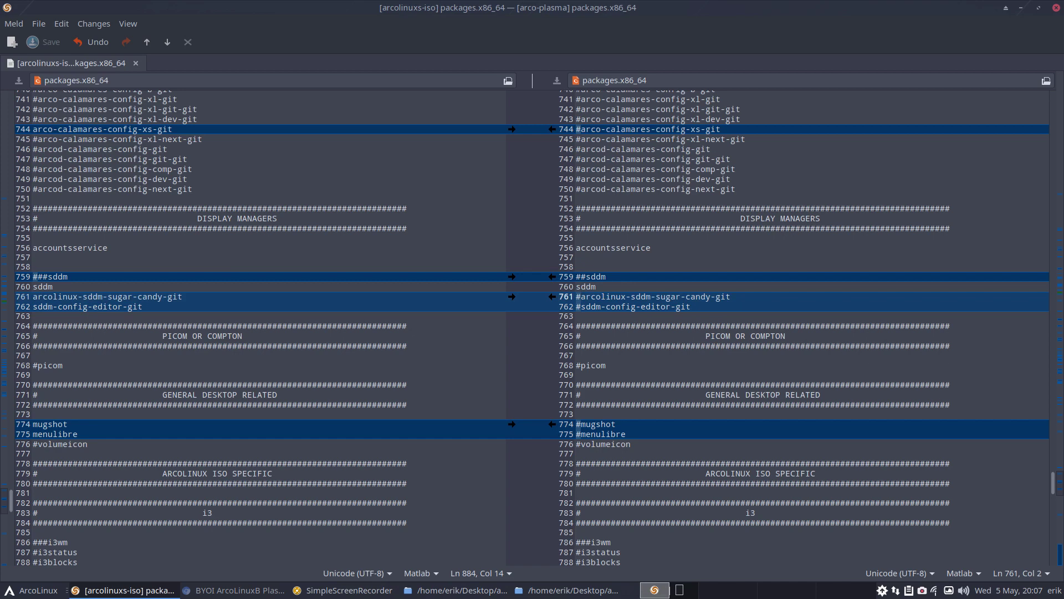
pyautogui.click(655, 296)
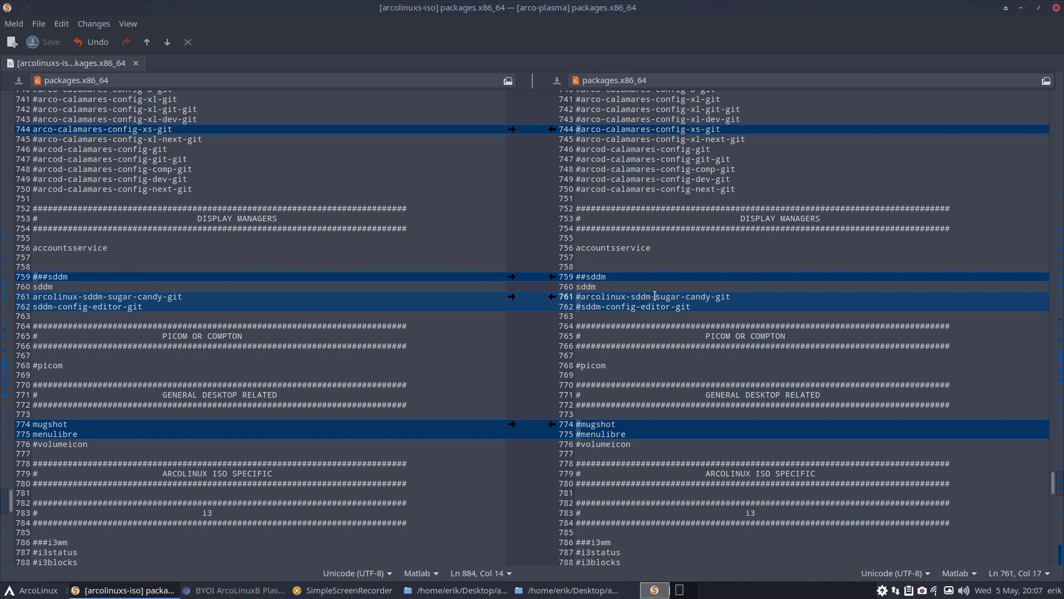
pyautogui.moveTo(653, 297); pyautogui.dragTo(581, 296)
pyautogui.click(581, 297)
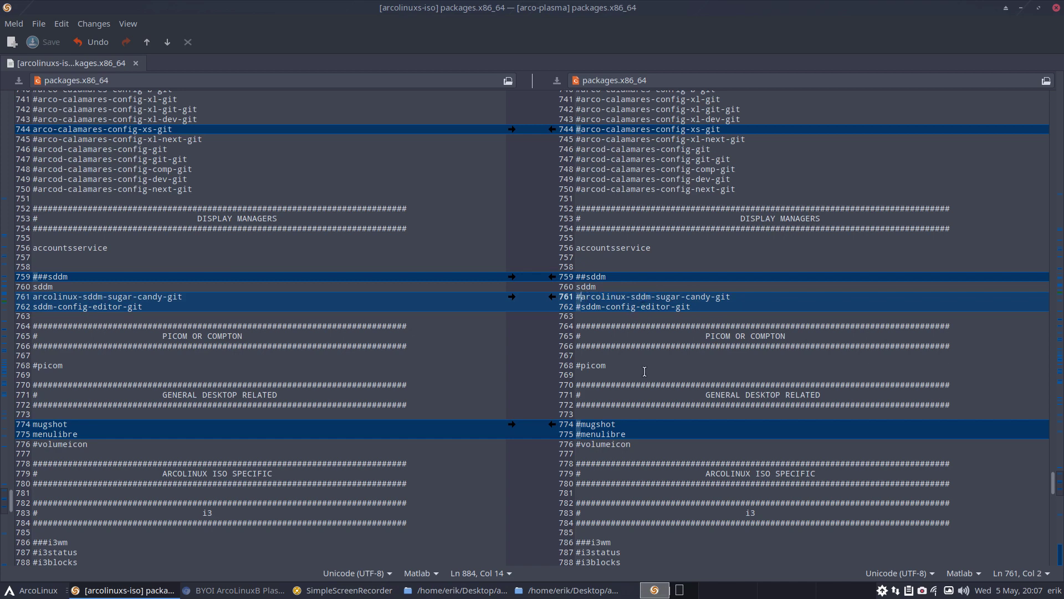
pyautogui.moveTo(655, 296); pyautogui.dragTo(581, 296)
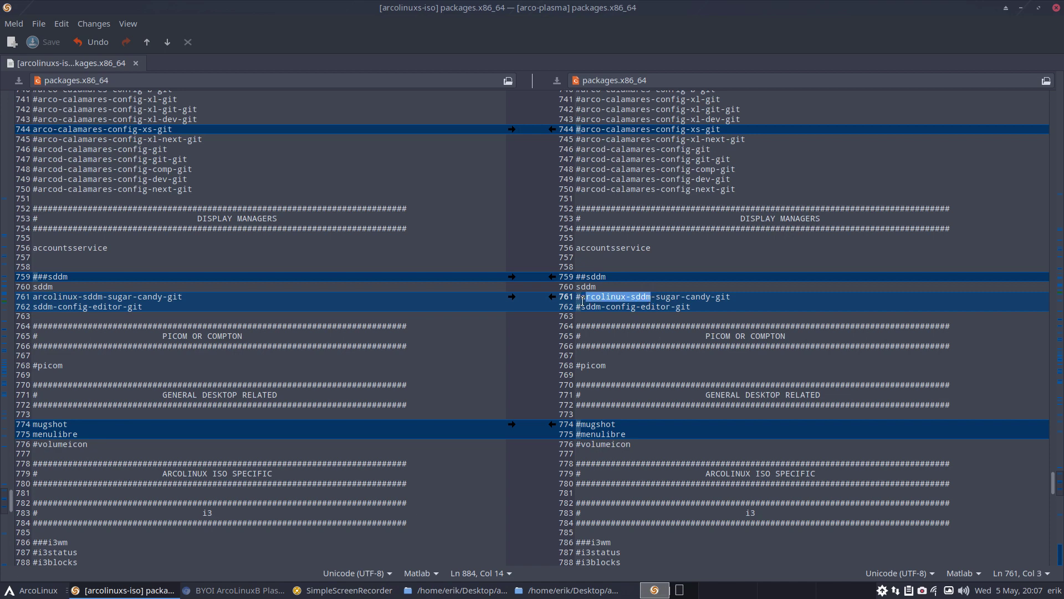
pyautogui.click(581, 297)
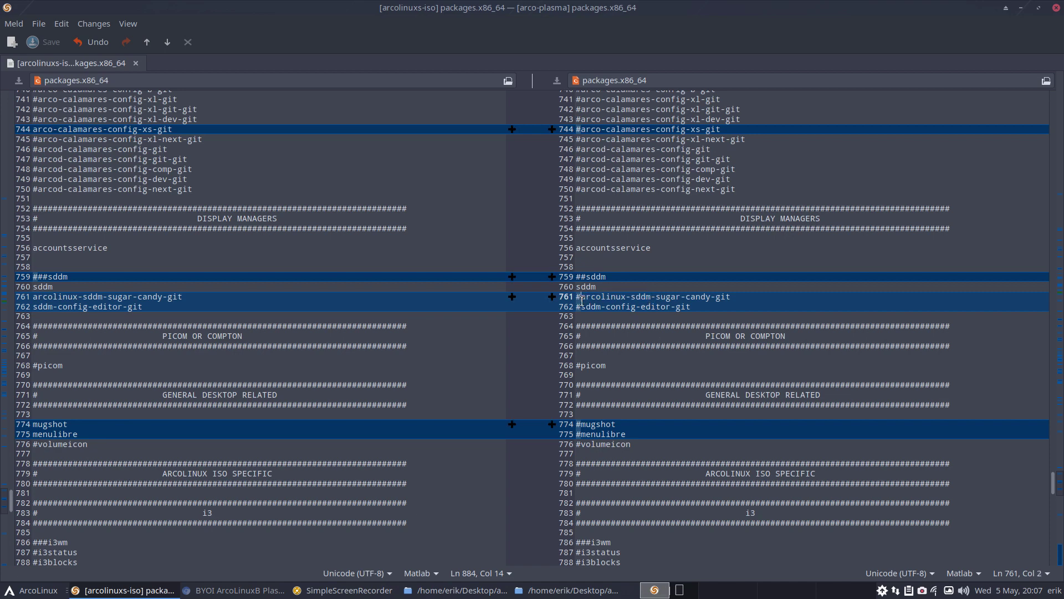
# Search both lists for 'arcolinux-sddm' and scroll through the matches
pyautogui.hotkey('ctrl', 'f')
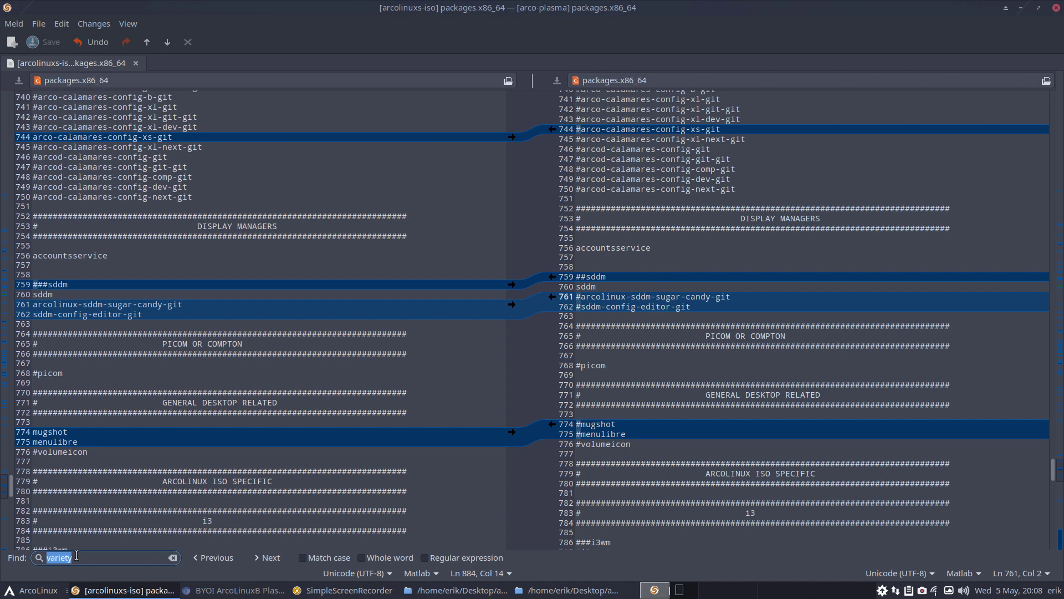
pyautogui.write('arco')
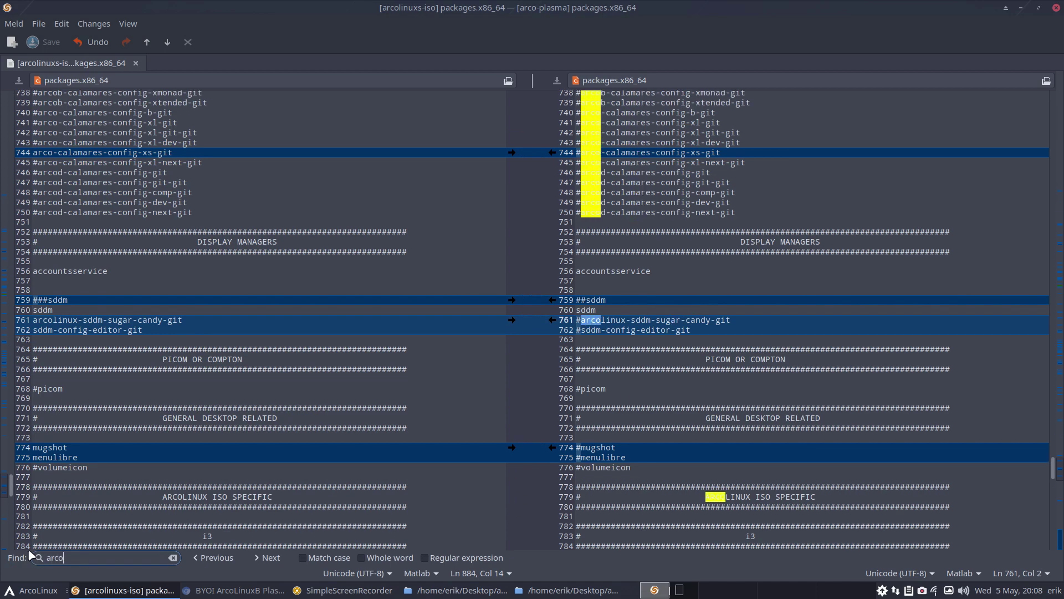
pyautogui.write('linux-sddm')
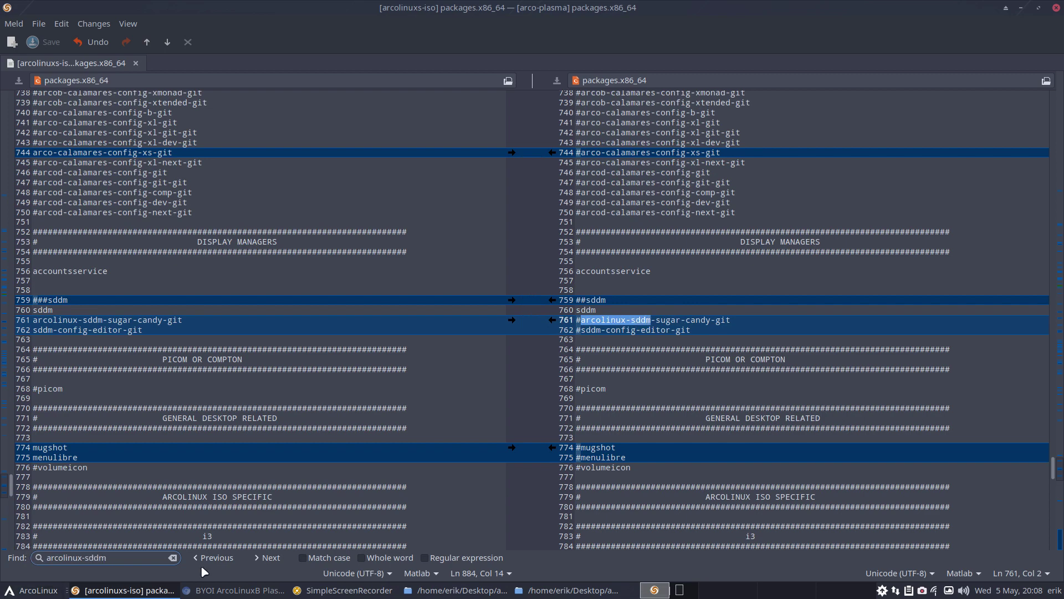
pyautogui.click(269, 558)
pyautogui.click(219, 558)
pyautogui.scroll(-3, 710, 352)
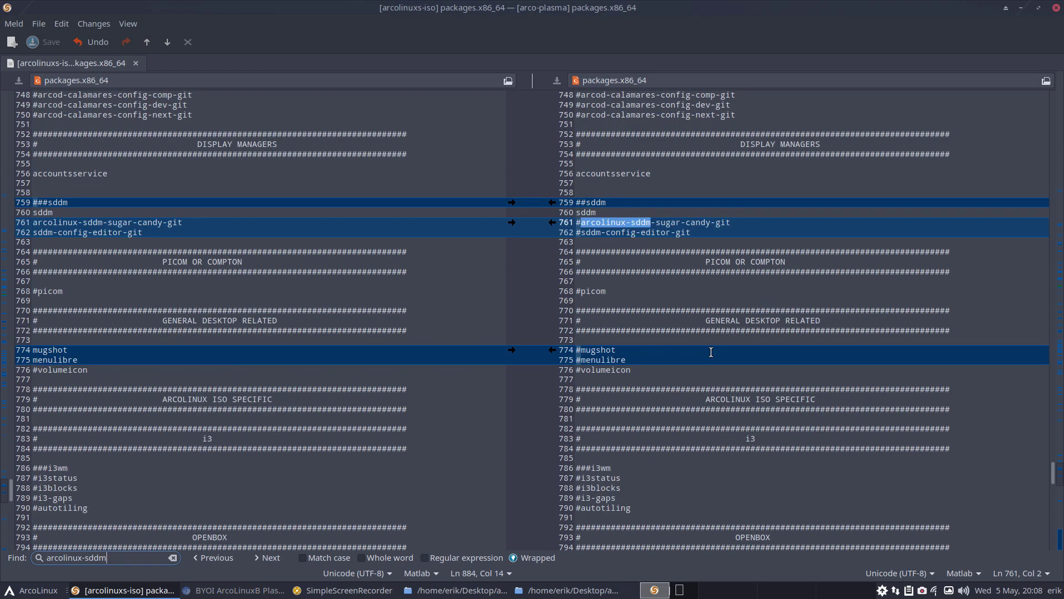
pyautogui.scroll(-14, 712, 352)
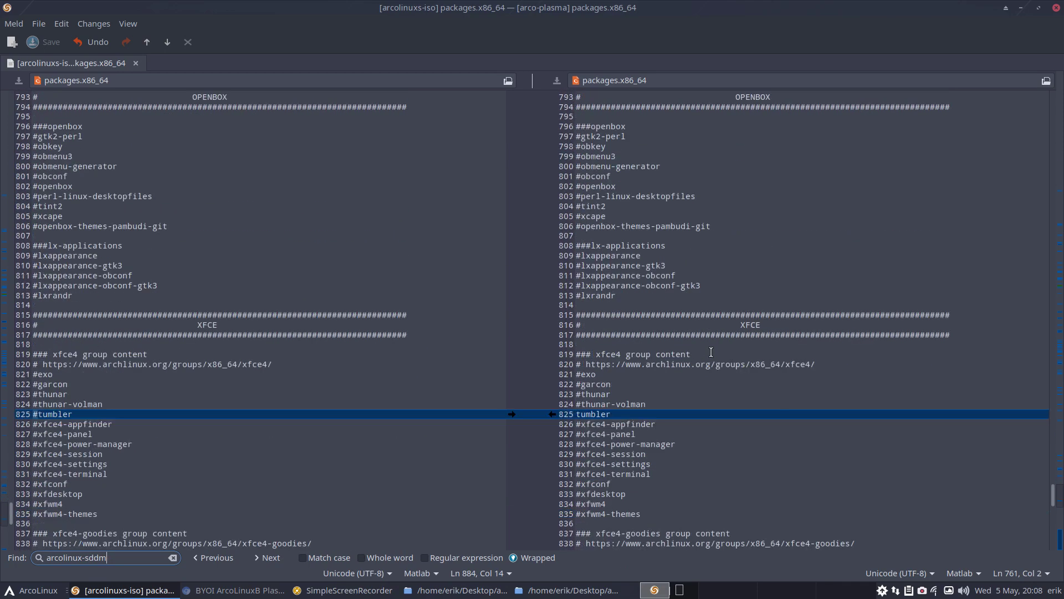
pyautogui.scroll(-5, 711, 352)
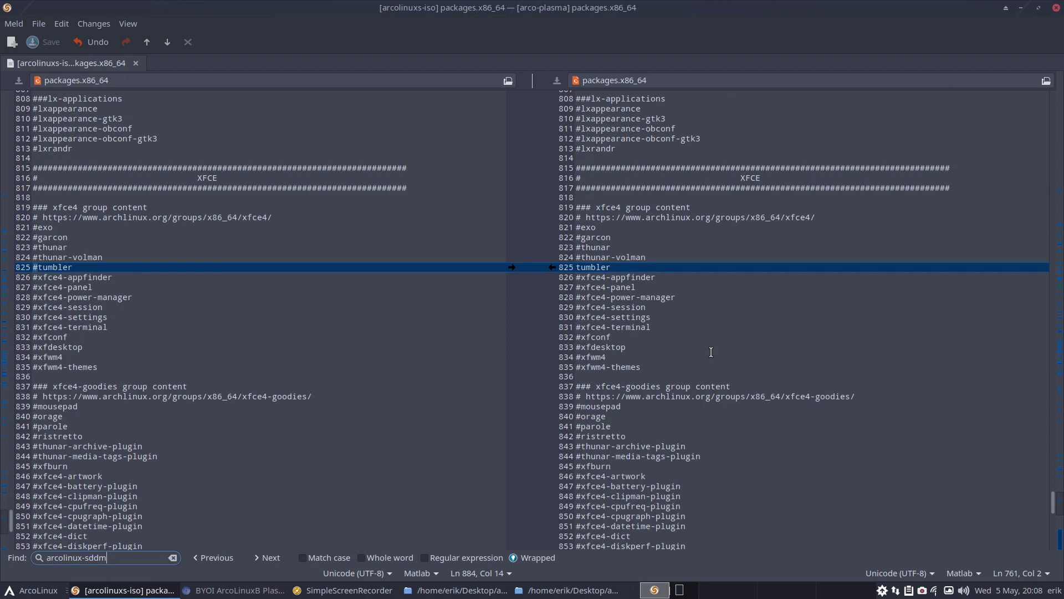
pyautogui.scroll(-10, 711, 352)
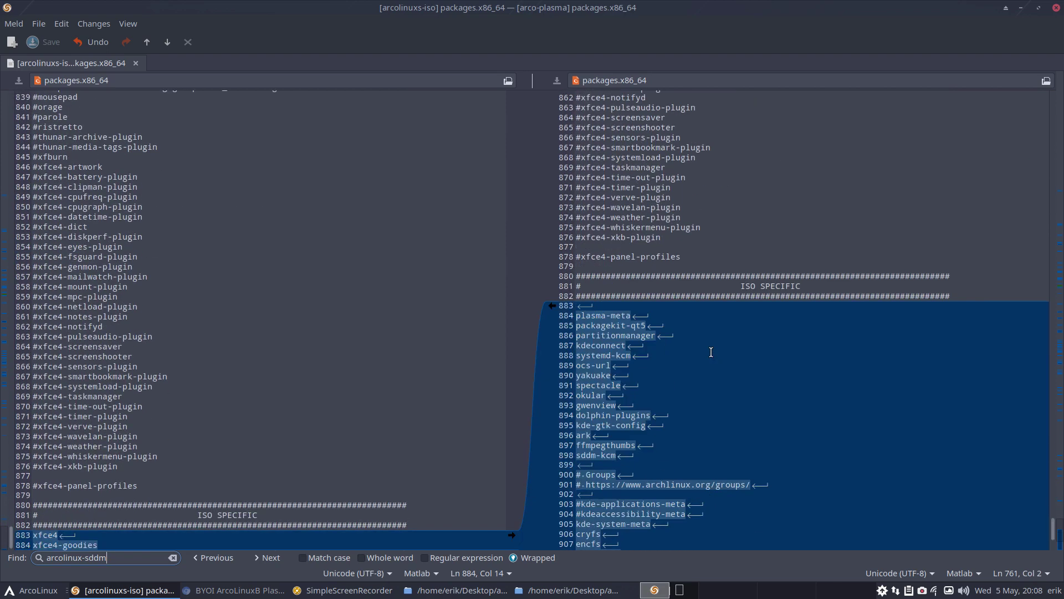
pyautogui.scroll(-5, 712, 352)
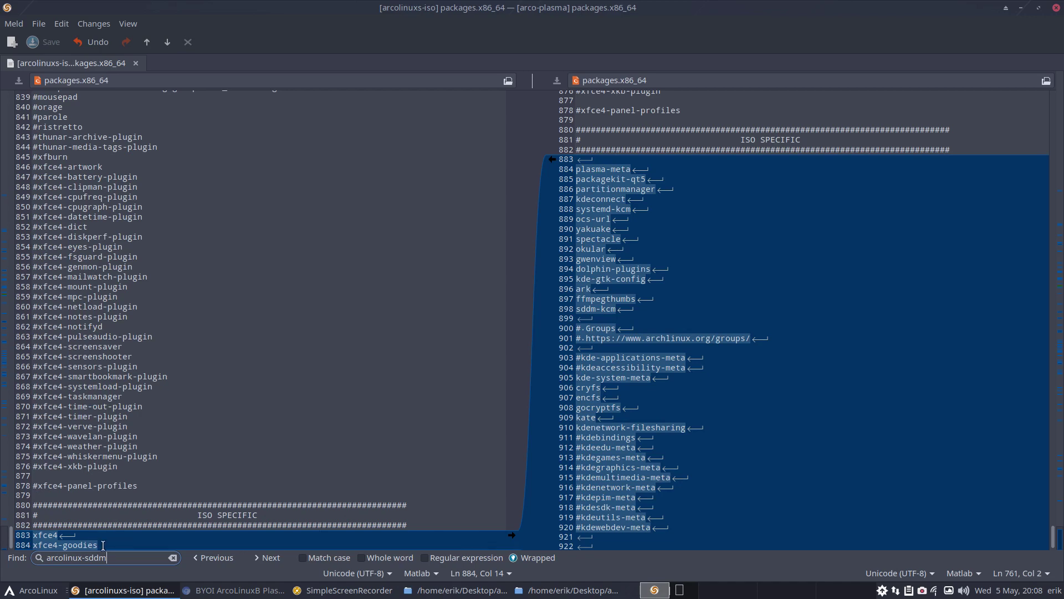
pyautogui.press('Escape')
# Compare the ISO SPECIFIC blocks: plasma-meta and KDE apps versus xfce4
pyautogui.keyDown('shift'); pyautogui.click(24, 541); pyautogui.keyUp('shift')
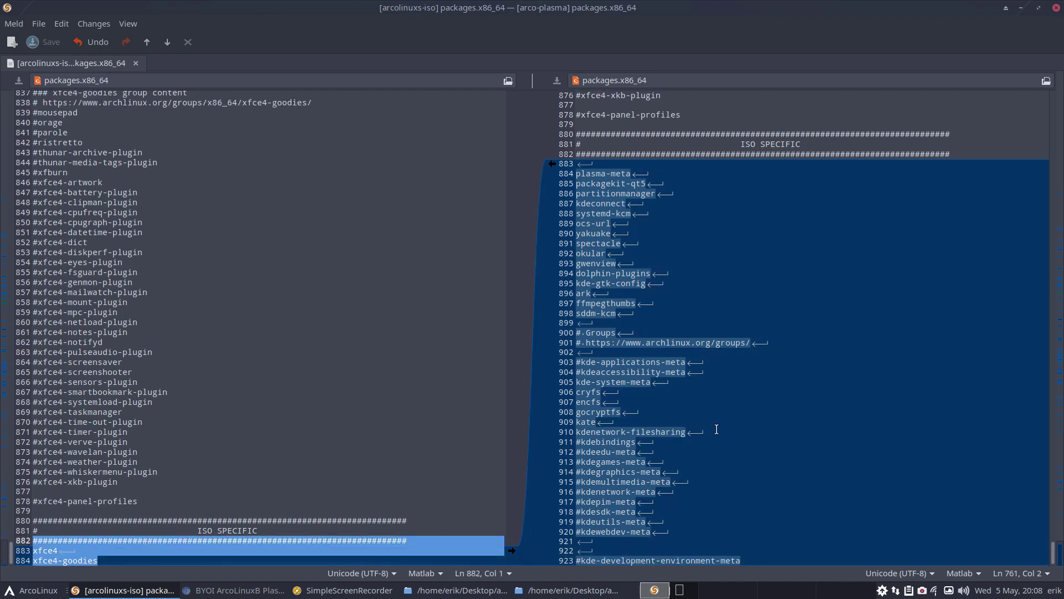
pyautogui.moveTo(696, 541); pyautogui.dragTo(506, 176)
pyautogui.click(685, 280)
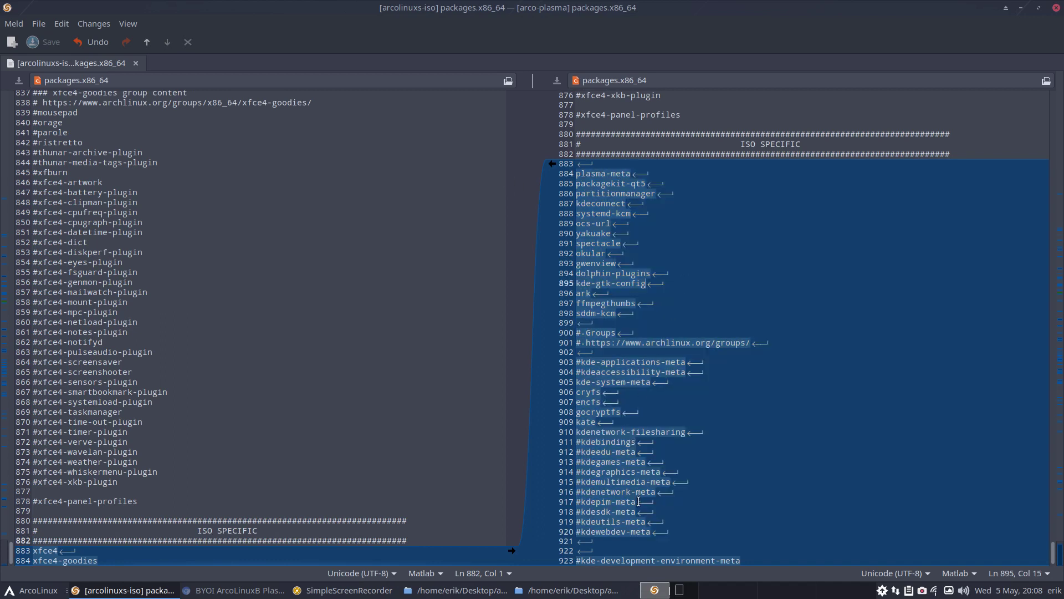
pyautogui.moveTo(655, 528); pyautogui.dragTo(563, 444)
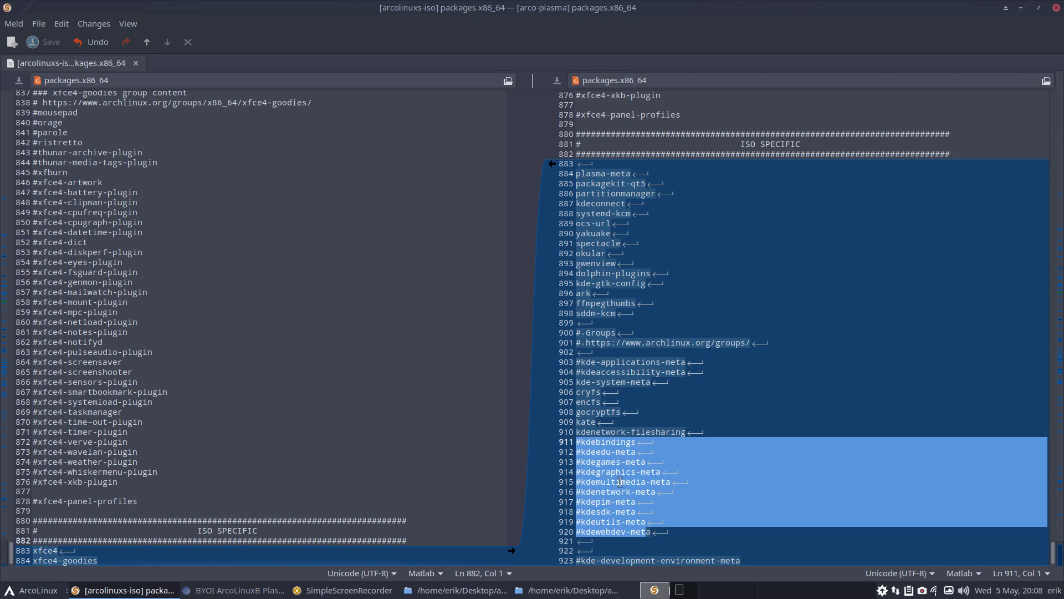
pyautogui.click(621, 431)
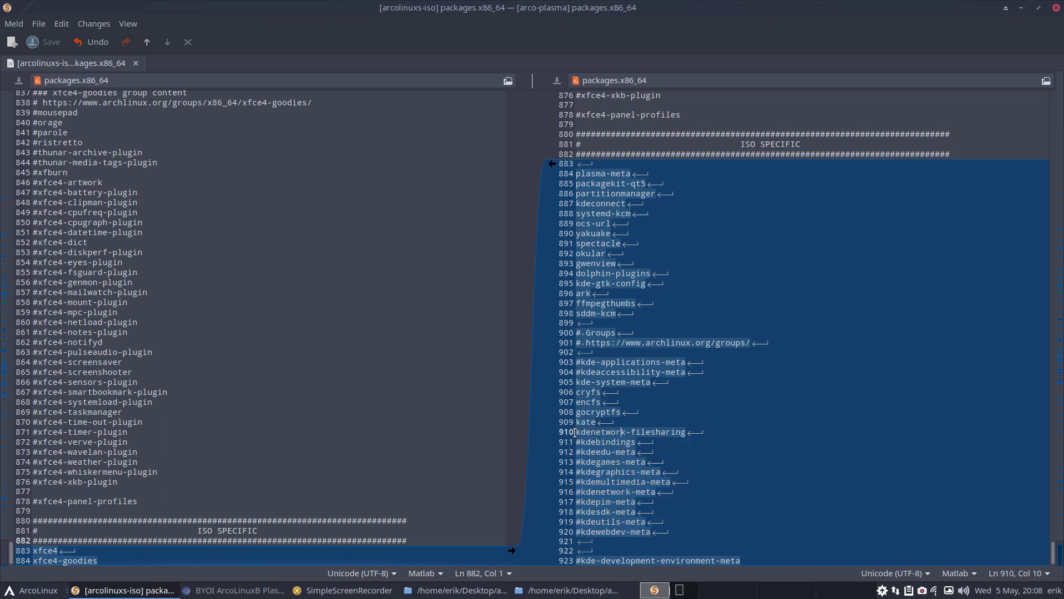
pyautogui.moveTo(575, 432); pyautogui.dragTo(702, 430)
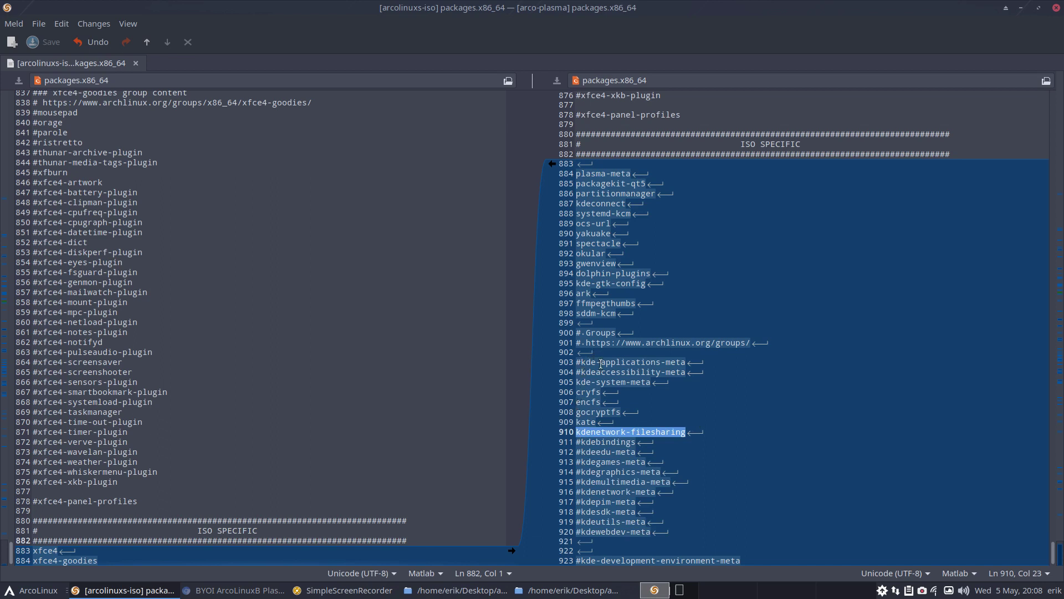
pyautogui.click(600, 383)
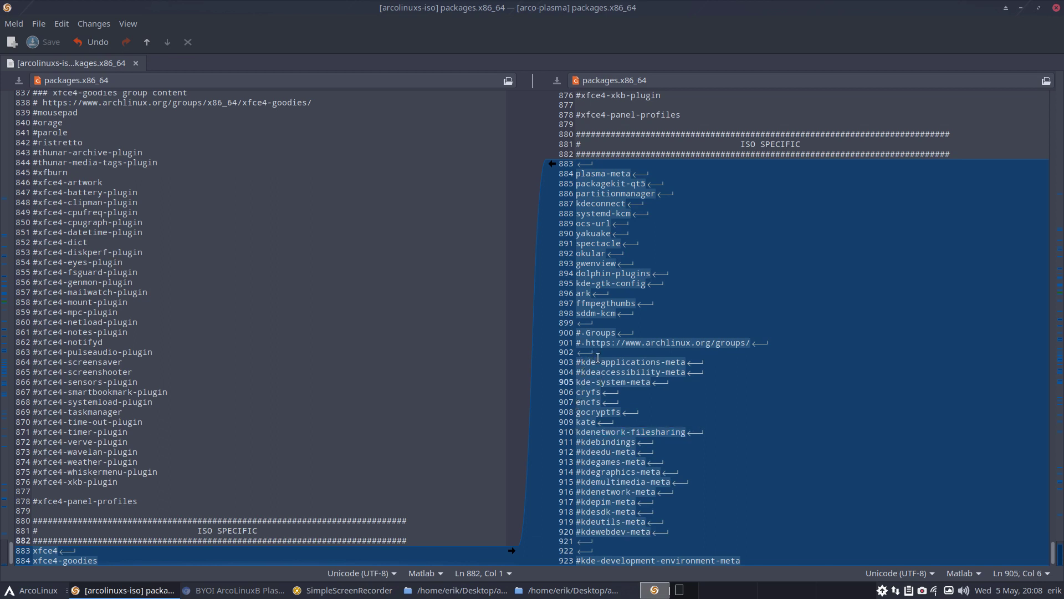
pyautogui.click(610, 174)
pyautogui.scroll(5, 624, 452)
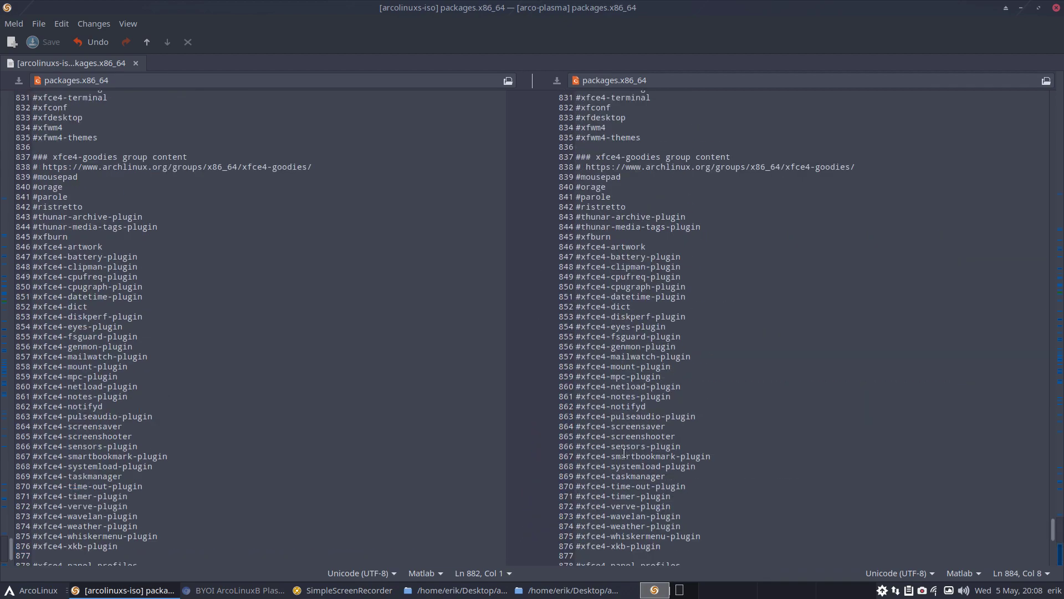
pyautogui.scroll(3, 626, 466)
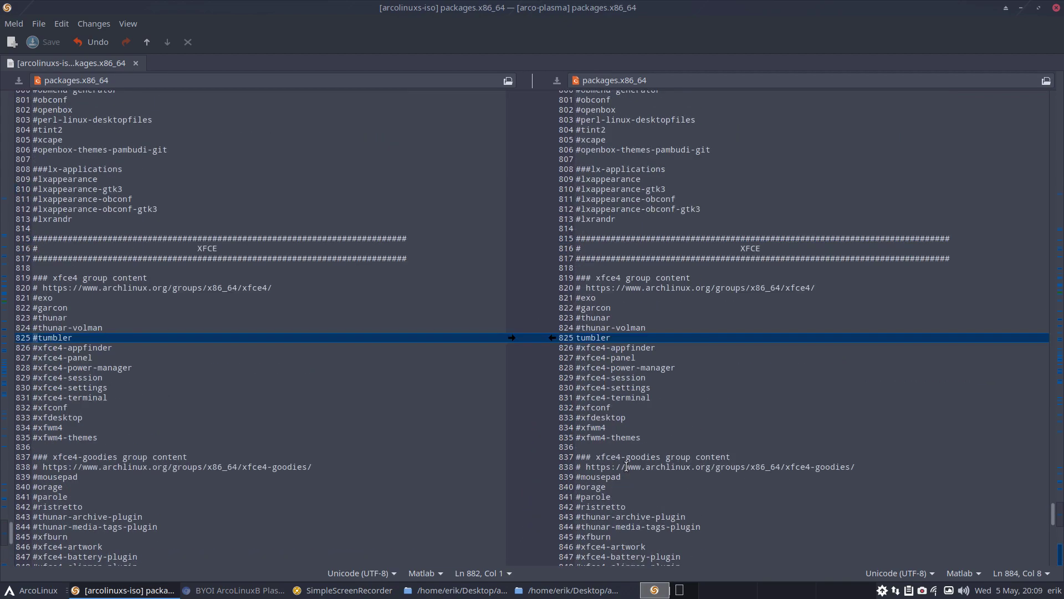
pyautogui.scroll(7, 626, 466)
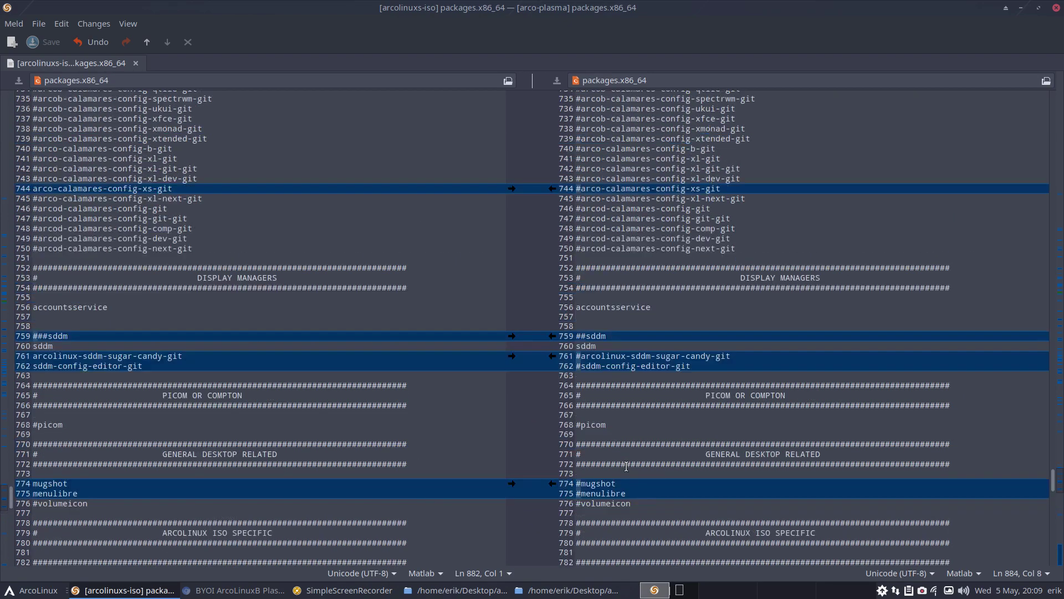
pyautogui.scroll(13, 626, 466)
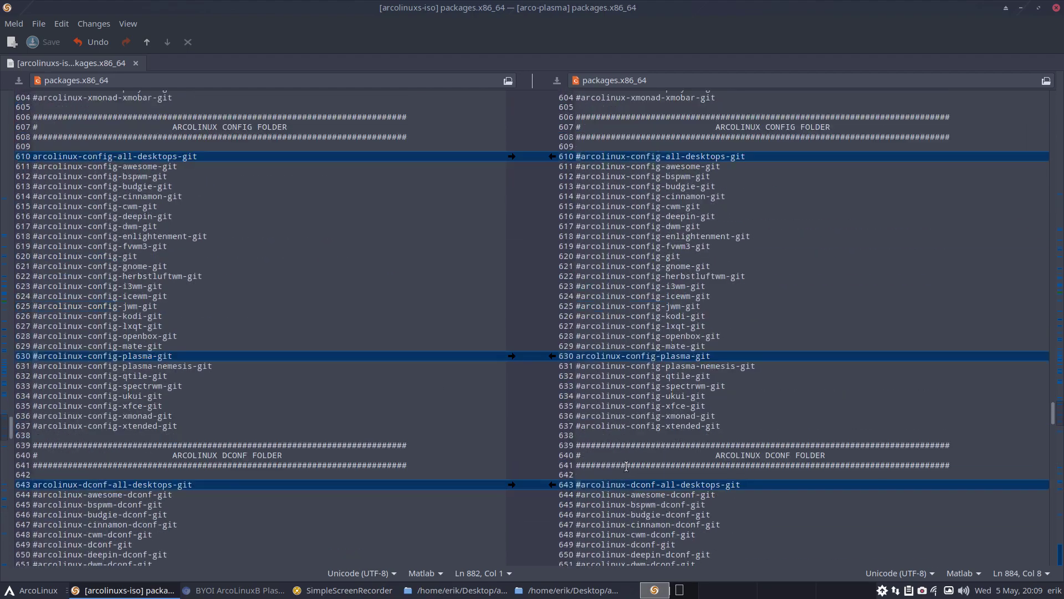
pyautogui.scroll(3, 626, 466)
pyautogui.scroll(3, 627, 466)
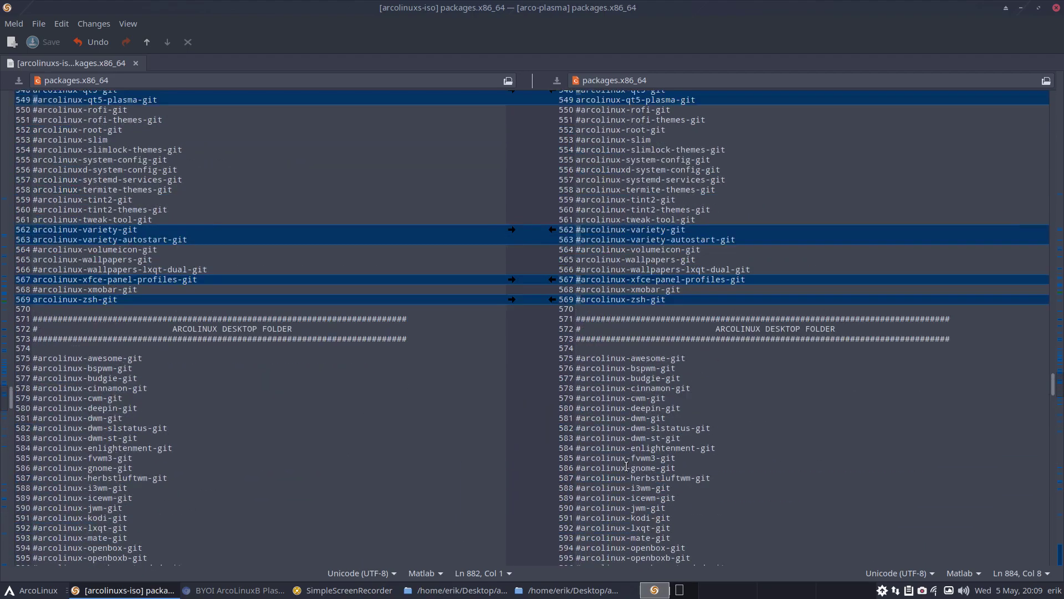
pyautogui.scroll(3, 627, 466)
pyautogui.scroll(3, 627, 467)
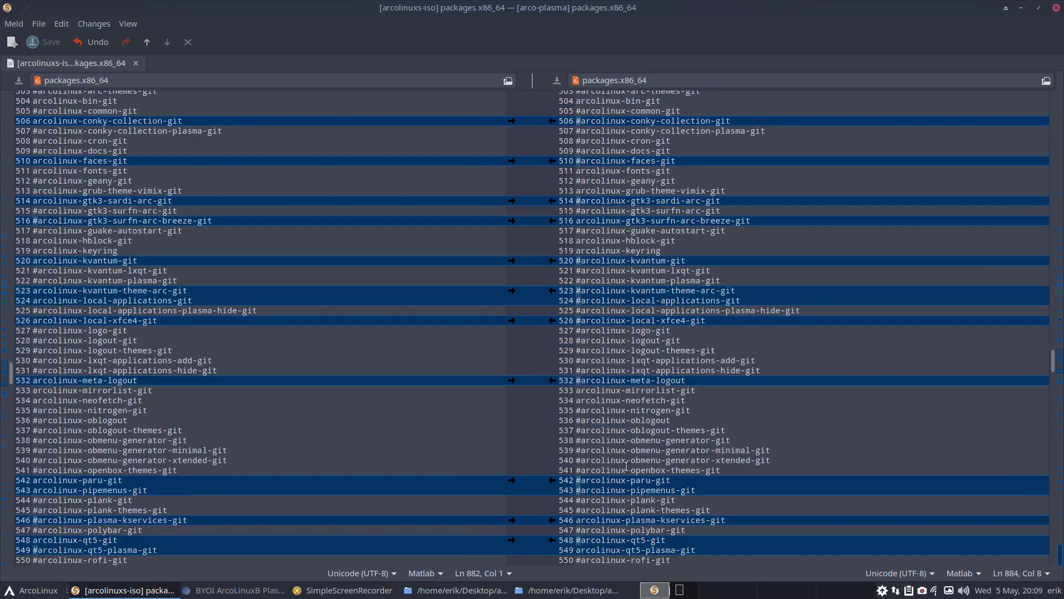
pyautogui.scroll(6, 626, 466)
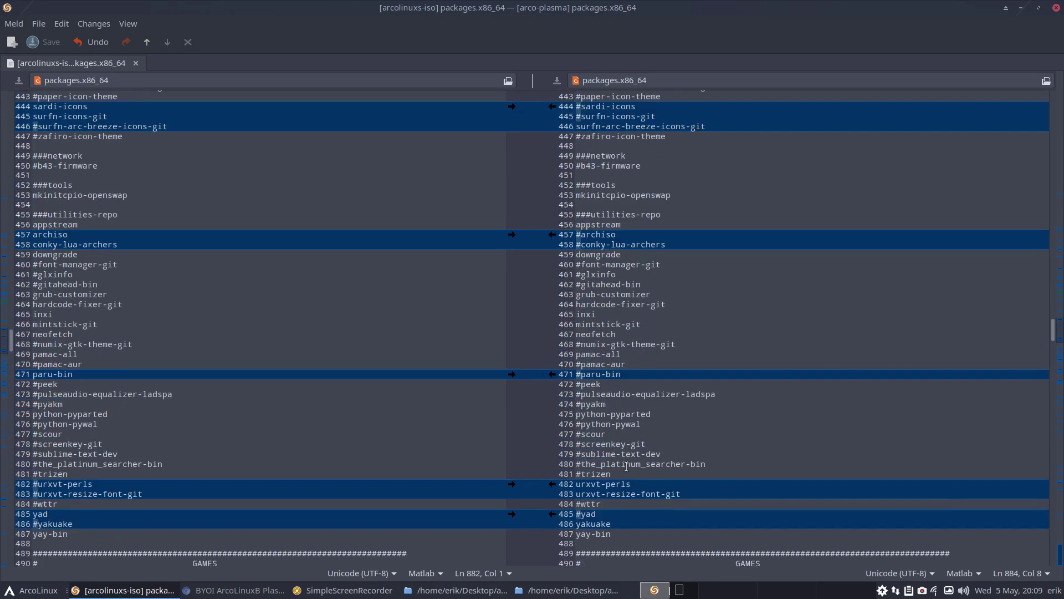
# Find firefox in the arco-plasma list, make line 271 '#firefox', and save
pyautogui.click(627, 446)
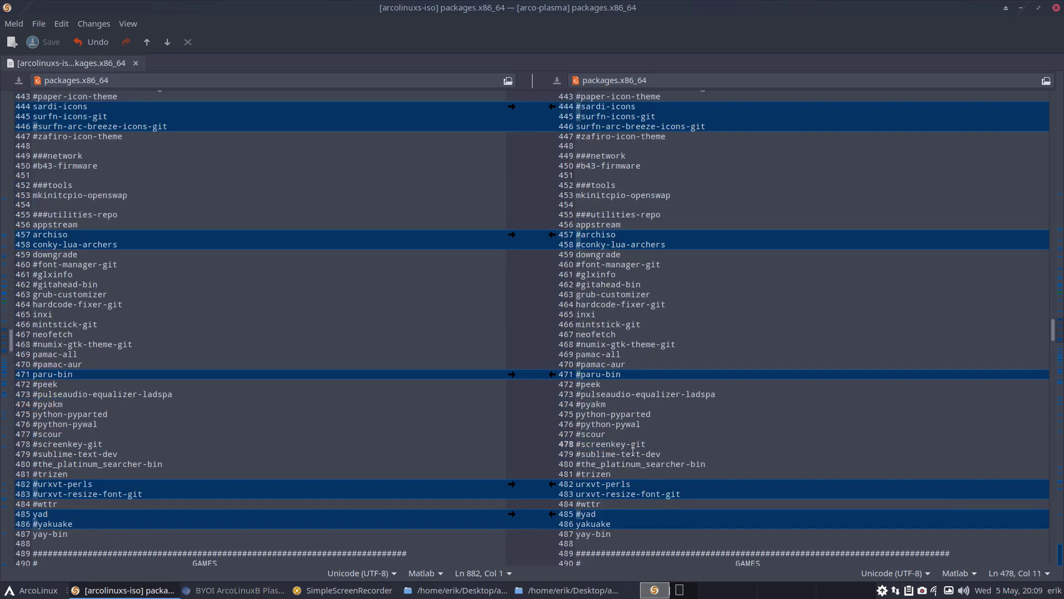
pyautogui.hotkey('ctrl', 'f')
pyautogui.write('vival')
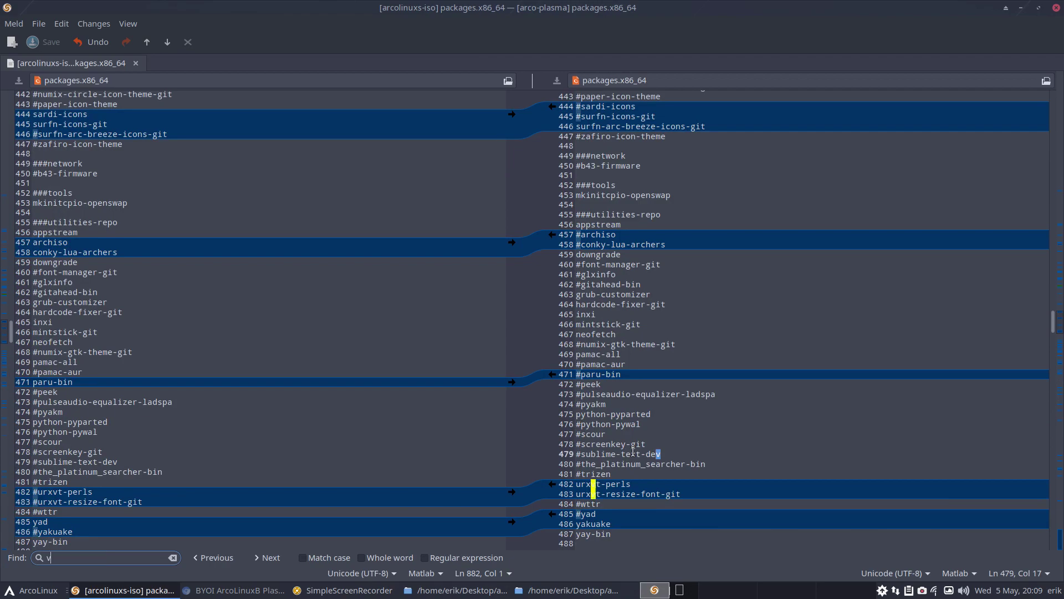
pyautogui.press('BackSpace')
pyautogui.press('BackSpace')
pyautogui.press('BackSpace')
pyautogui.press('BackSpace')
pyautogui.press('BackSpace')
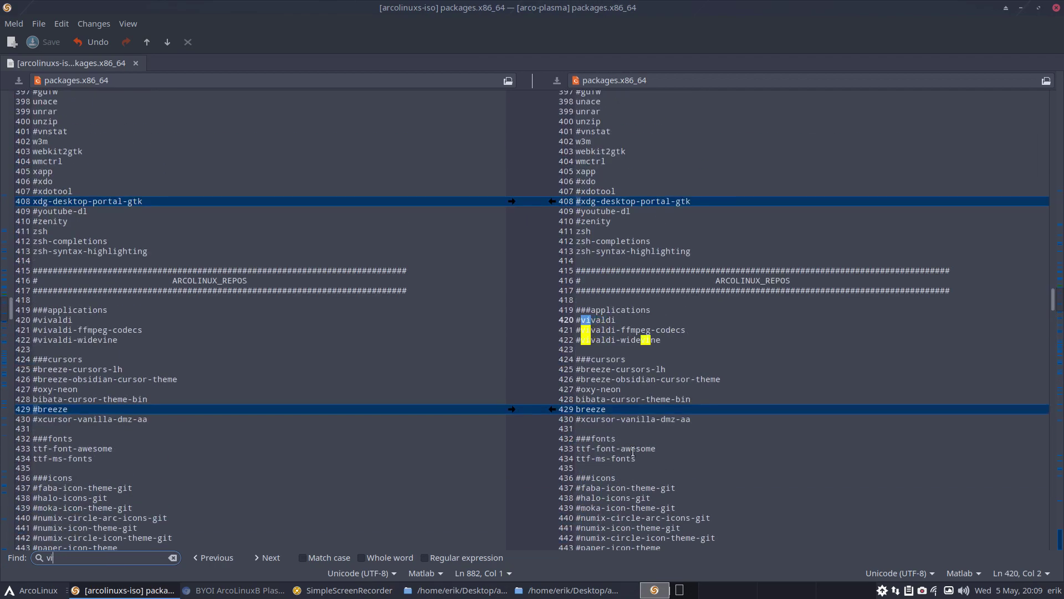
pyautogui.write('chrom')
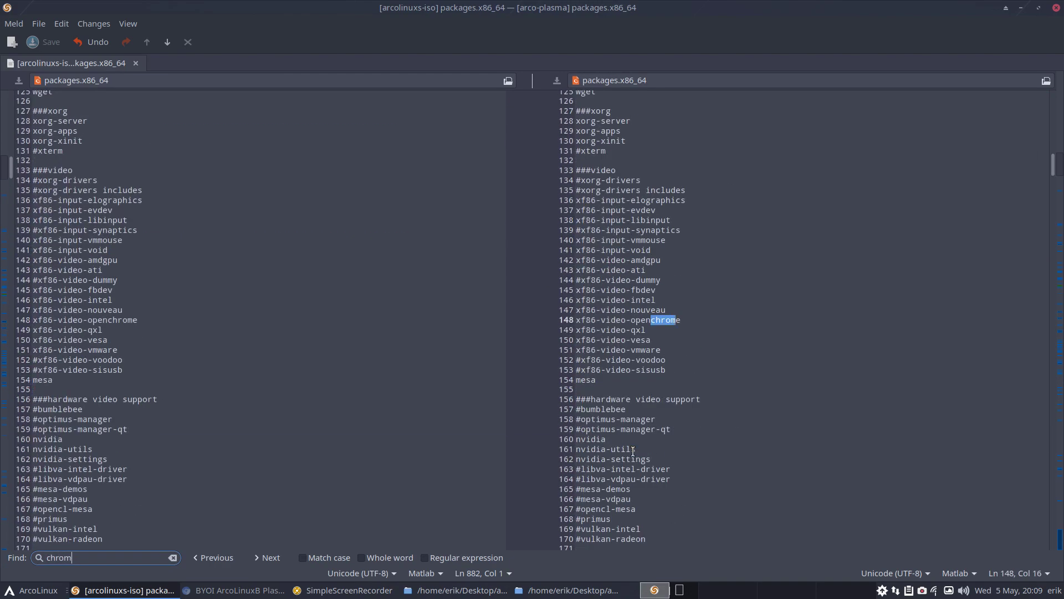
pyautogui.press('BackSpace')
pyautogui.press('BackSpace')
pyautogui.press('BackSpace')
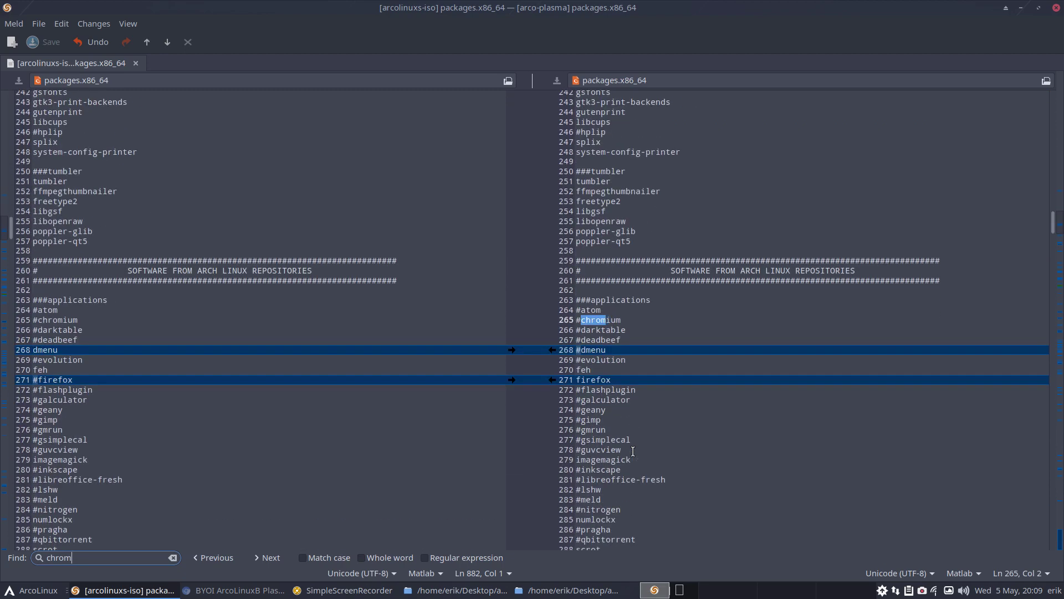
pyautogui.press('BackSpace')
pyautogui.press('BackSpace')
pyautogui.write('firefox')
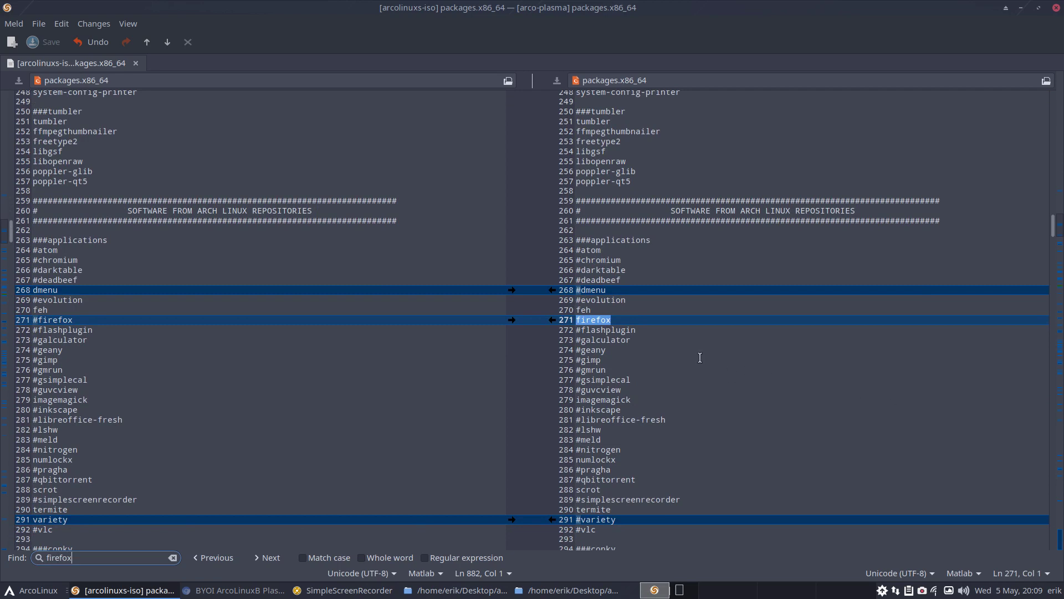
pyautogui.press('Escape')
pyautogui.press('Home')
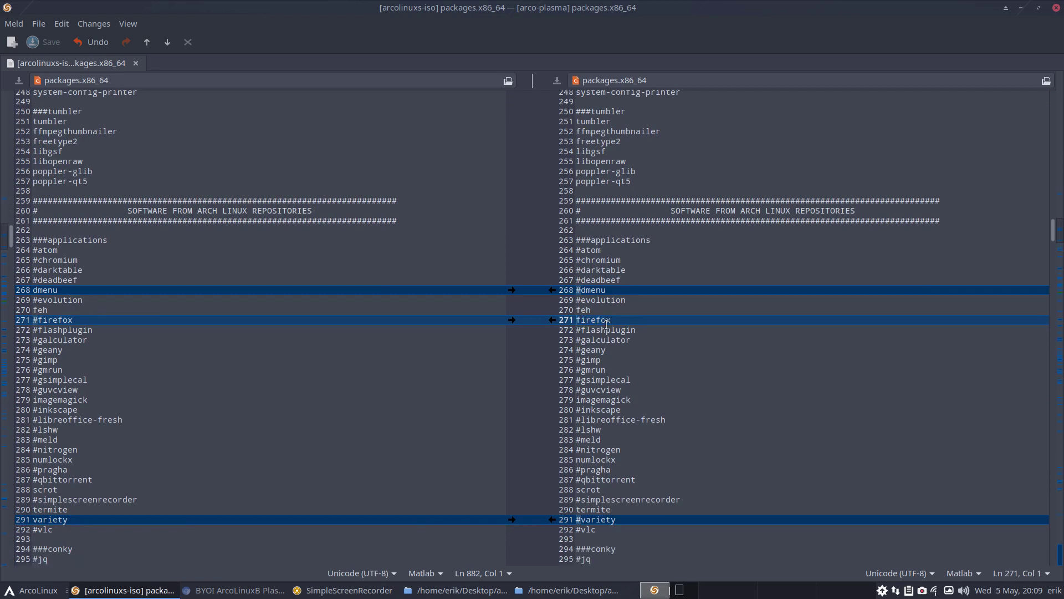
pyautogui.write('#')
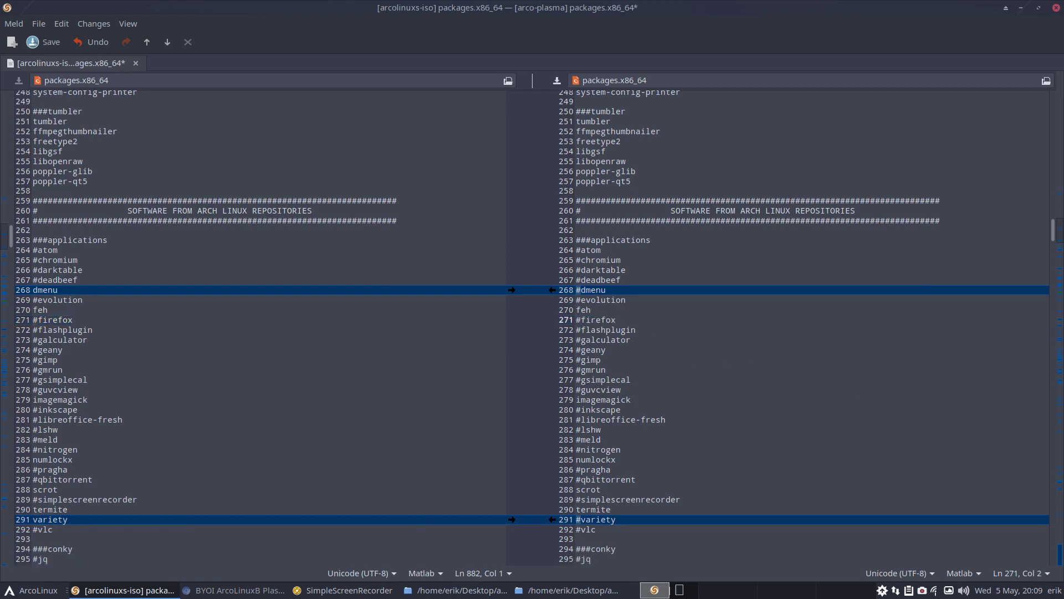
pyautogui.hotkey('ctrl', 's')
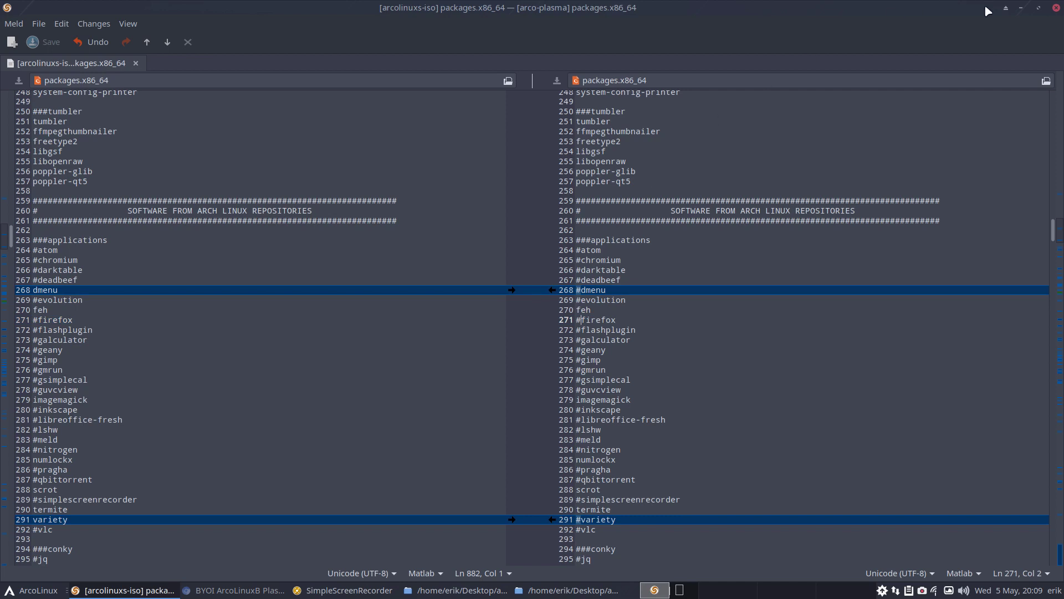
# Close Meld and the arcolinuxs-iso archiso folder window
pyautogui.click(1057, 8)
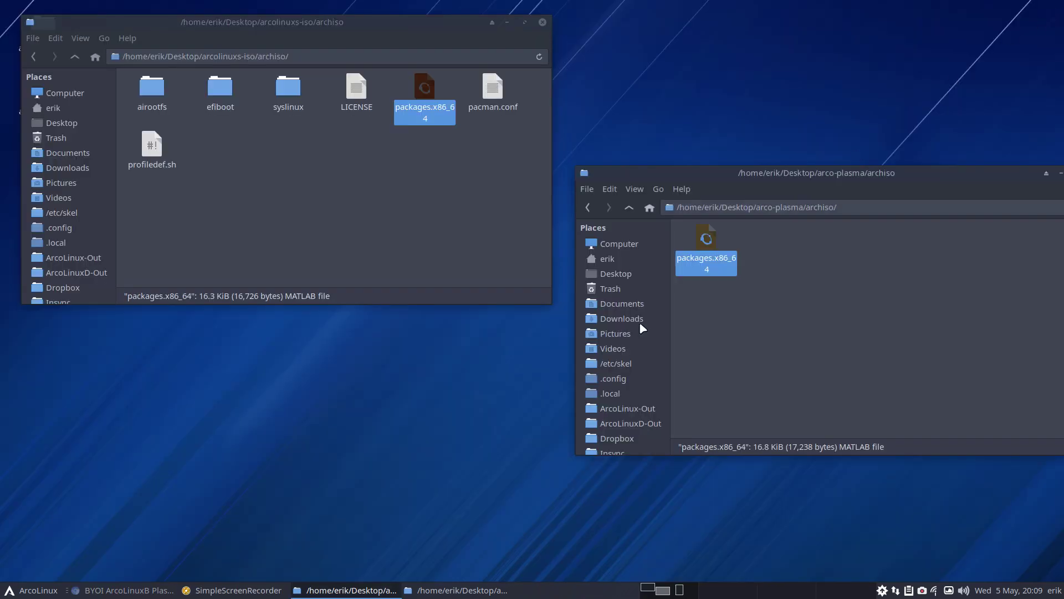
pyautogui.moveTo(834, 173); pyautogui.dragTo(517, 228)
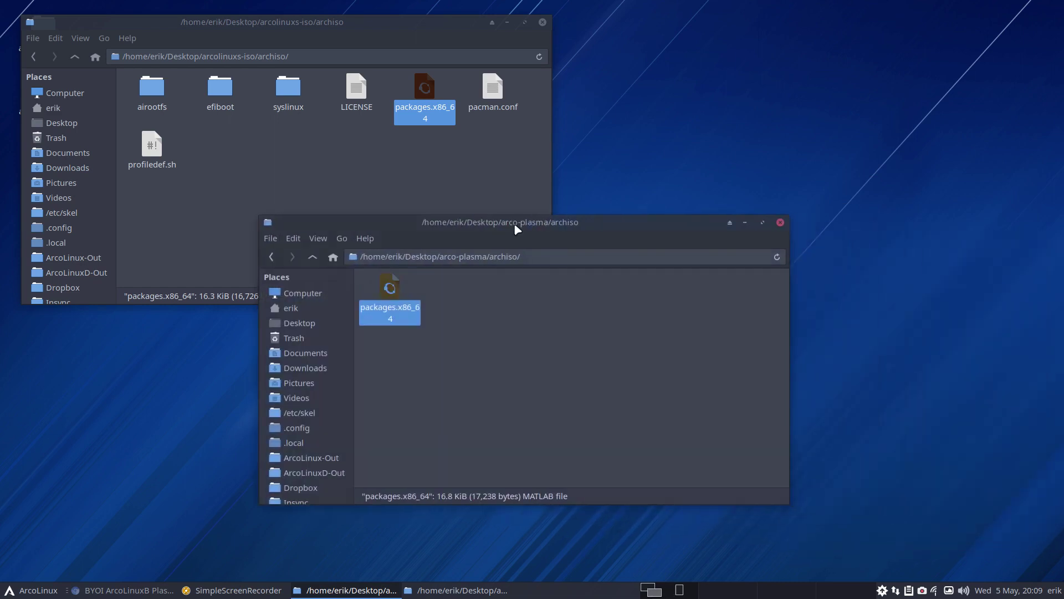
pyautogui.click(543, 24)
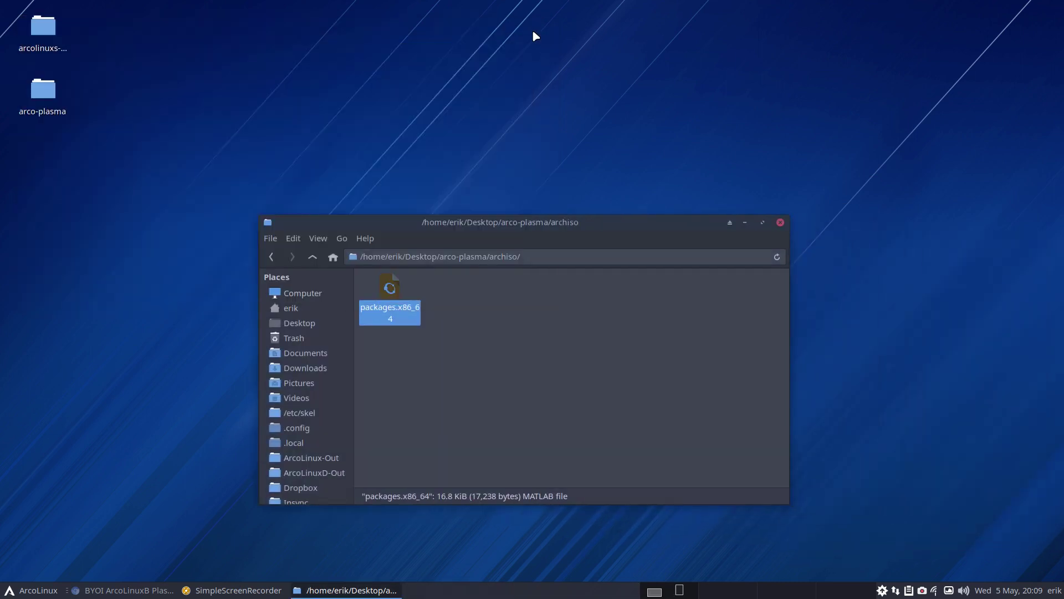
# Open arco-plasma's installation-scripts folder and start a terminal there
pyautogui.click(313, 257)
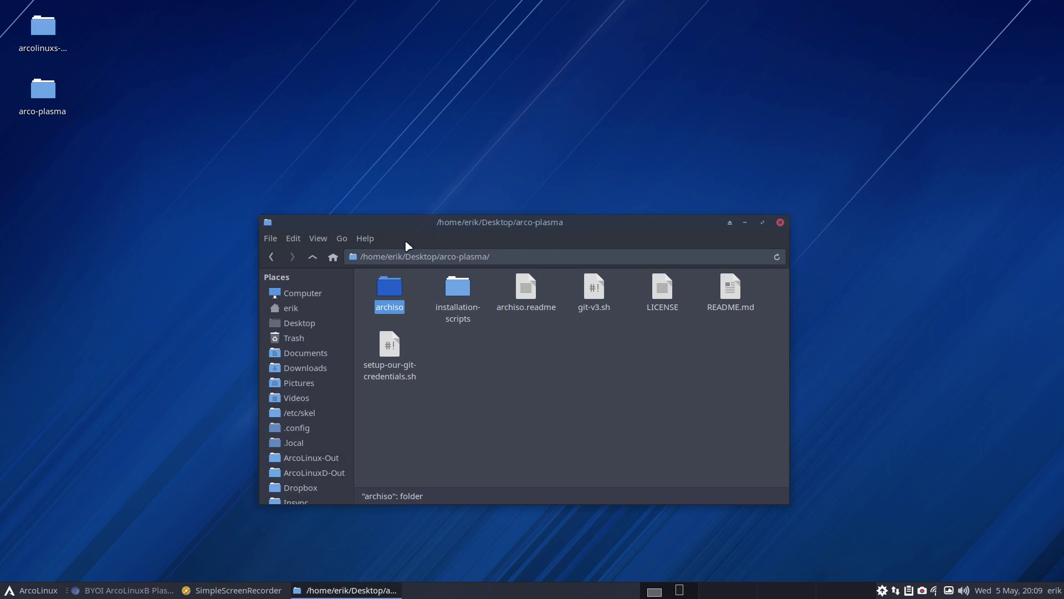
pyautogui.moveTo(434, 238); pyautogui.dragTo(175, 23)
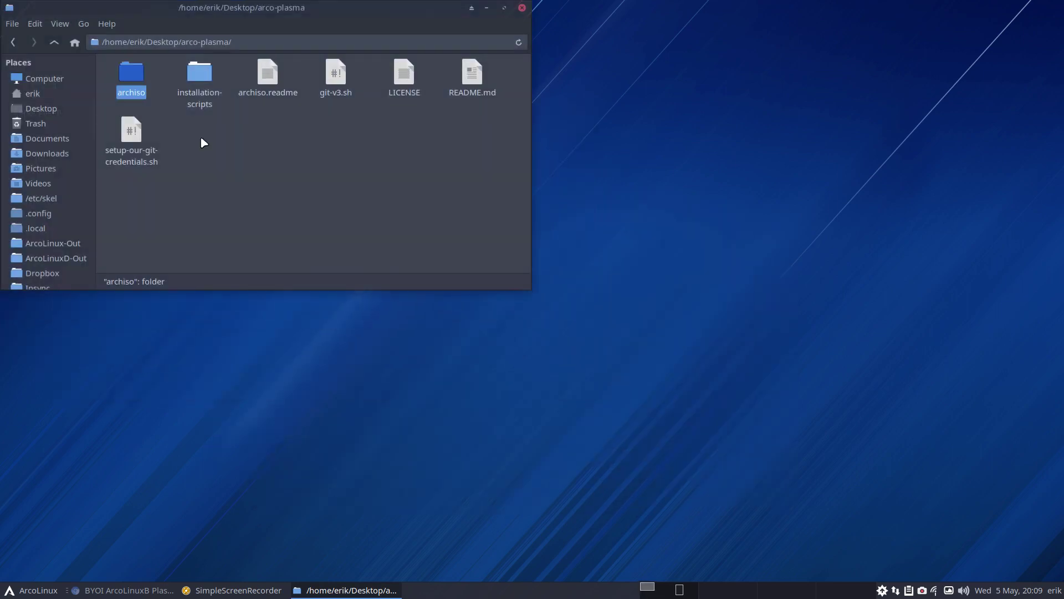
pyautogui.doubleClick(201, 73)
pyautogui.rightClick(368, 139)
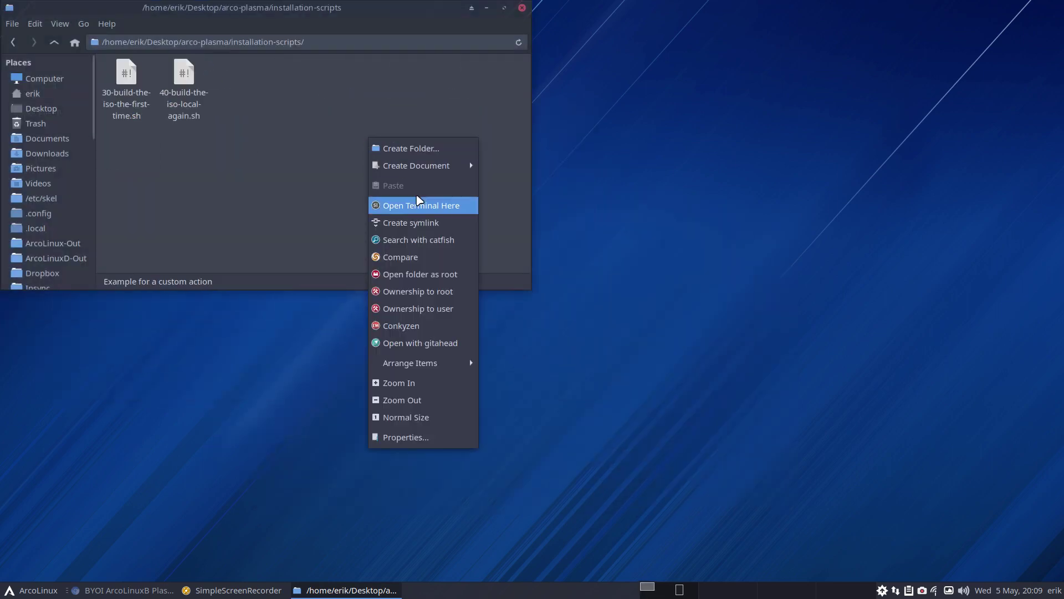
pyautogui.click(435, 209)
# Run ./40-build-the-iso-local-again.sh with the sudo password and dock the terminal to the right half
pyautogui.write('./')
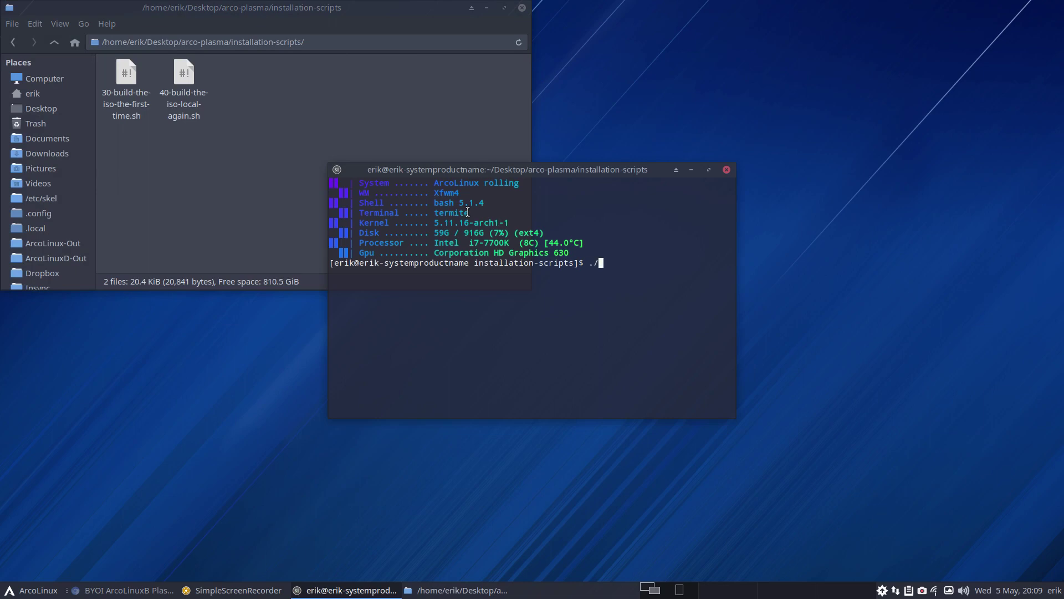
pyautogui.write('40')
pyautogui.press('Tab')
pyautogui.press('Return')
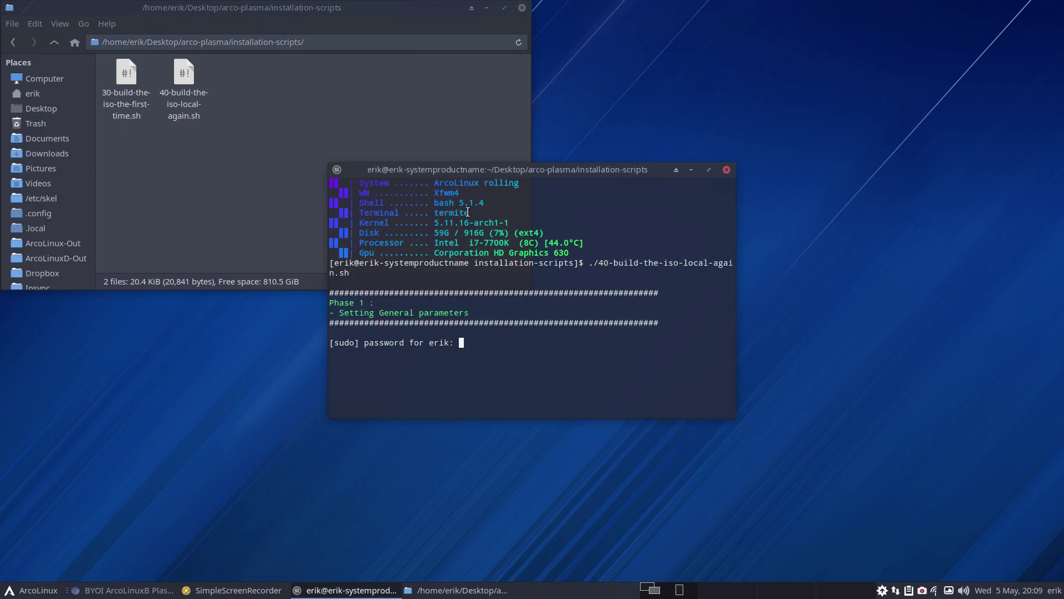
pyautogui.press('Return')
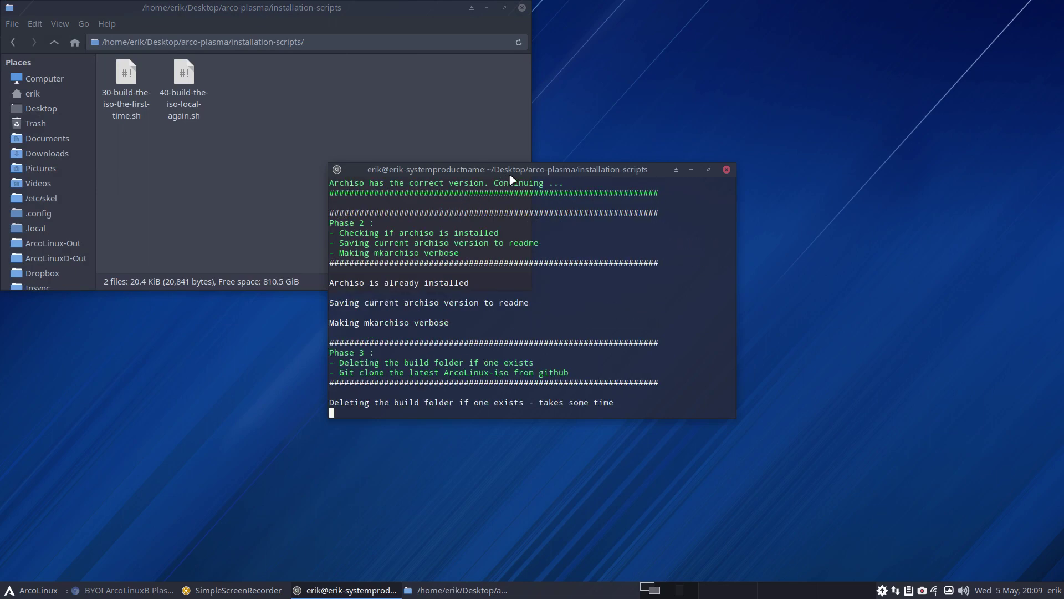
pyautogui.moveTo(511, 176); pyautogui.dragTo(1053, 216)
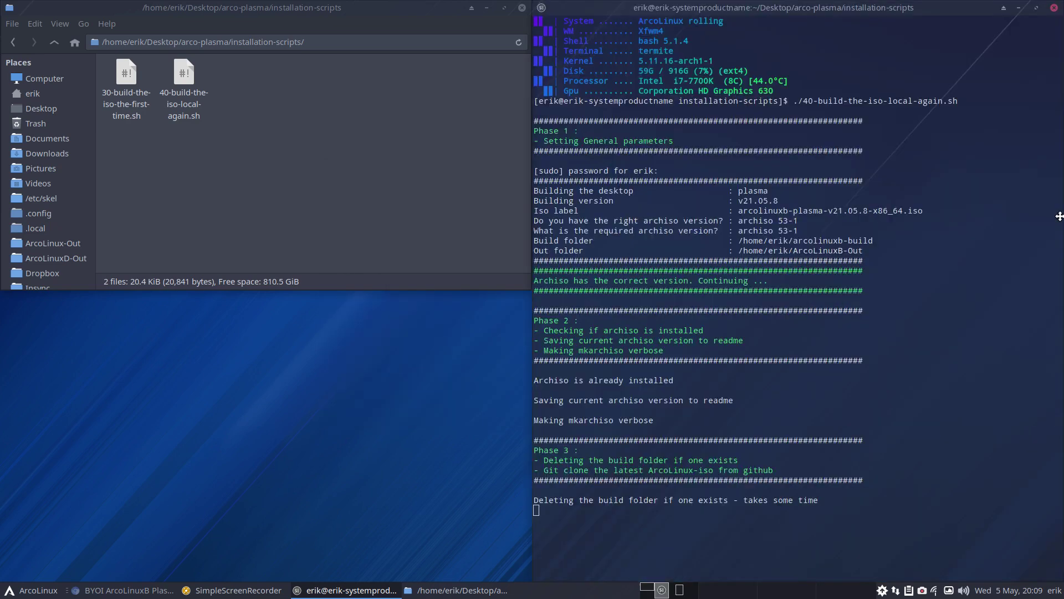
pyautogui.moveTo(744, 199); pyautogui.dragTo(821, 206)
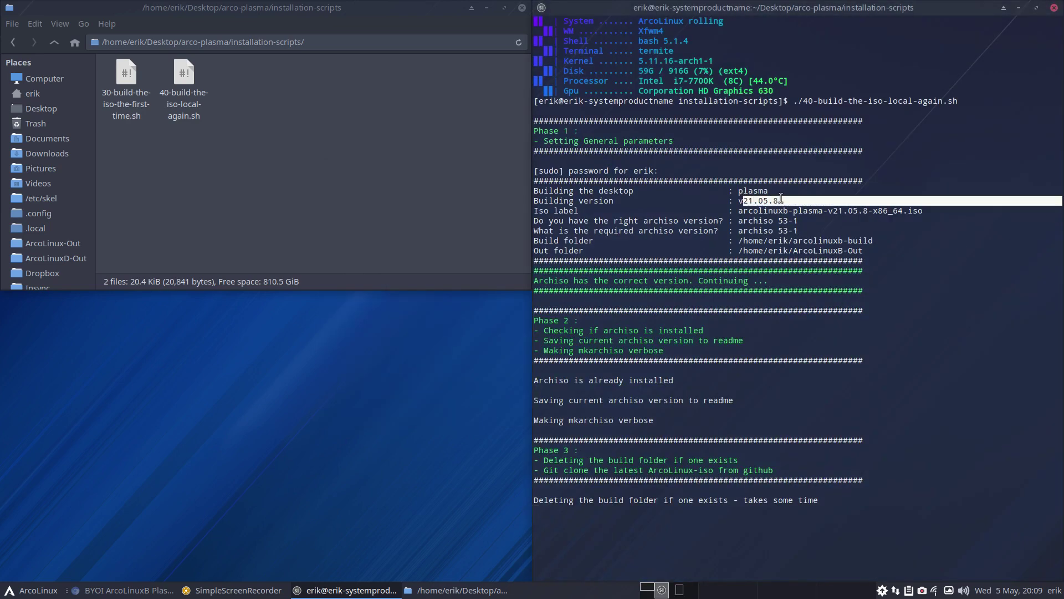
pyautogui.click(854, 216)
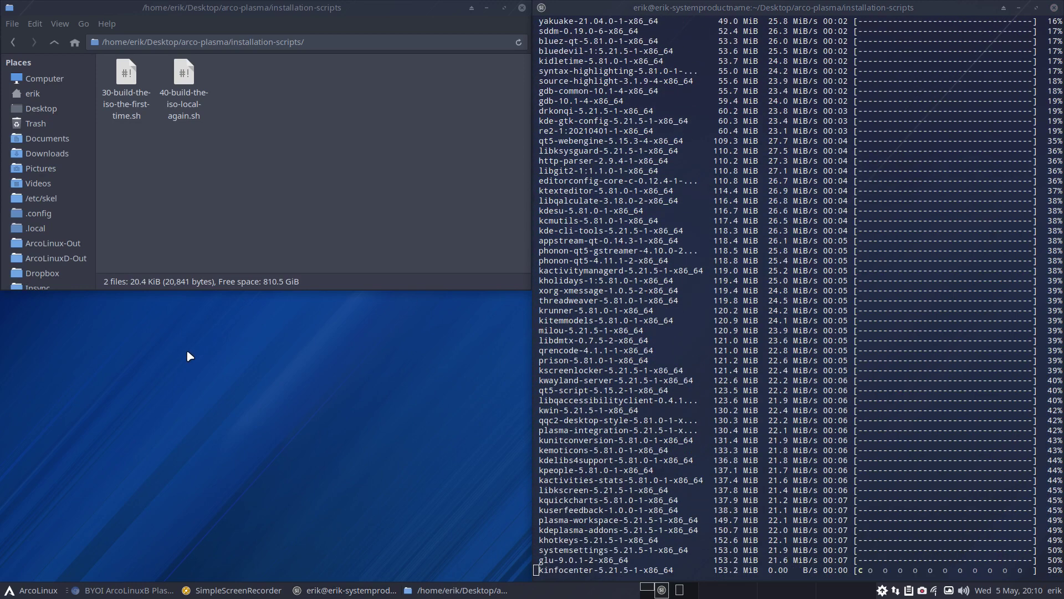
pyautogui.press('super+Return')
pyautogui.write('nmirrorlist')
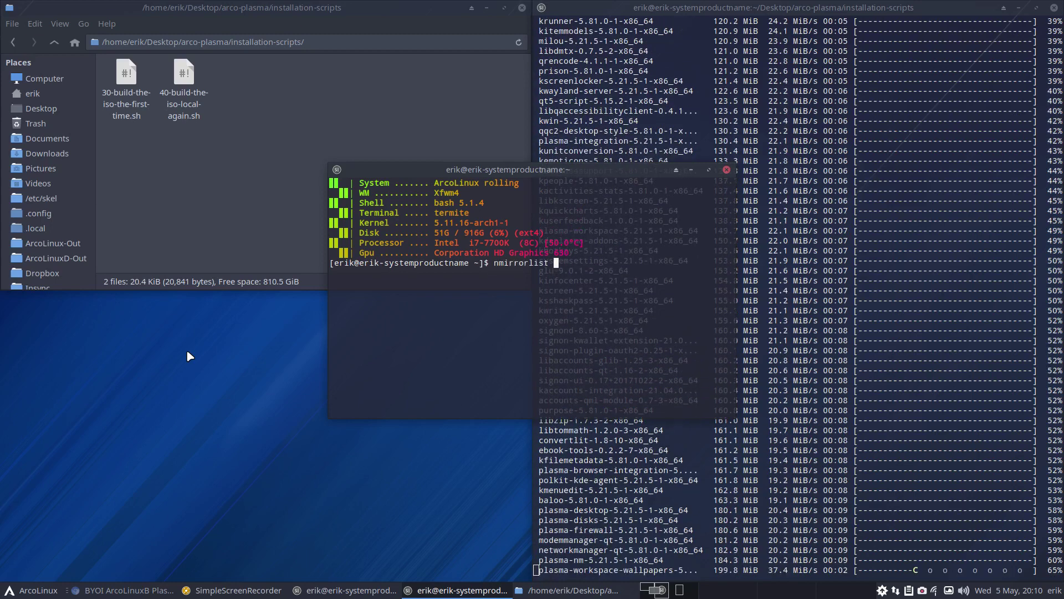
pyautogui.press('Return')
pyautogui.press('Return')
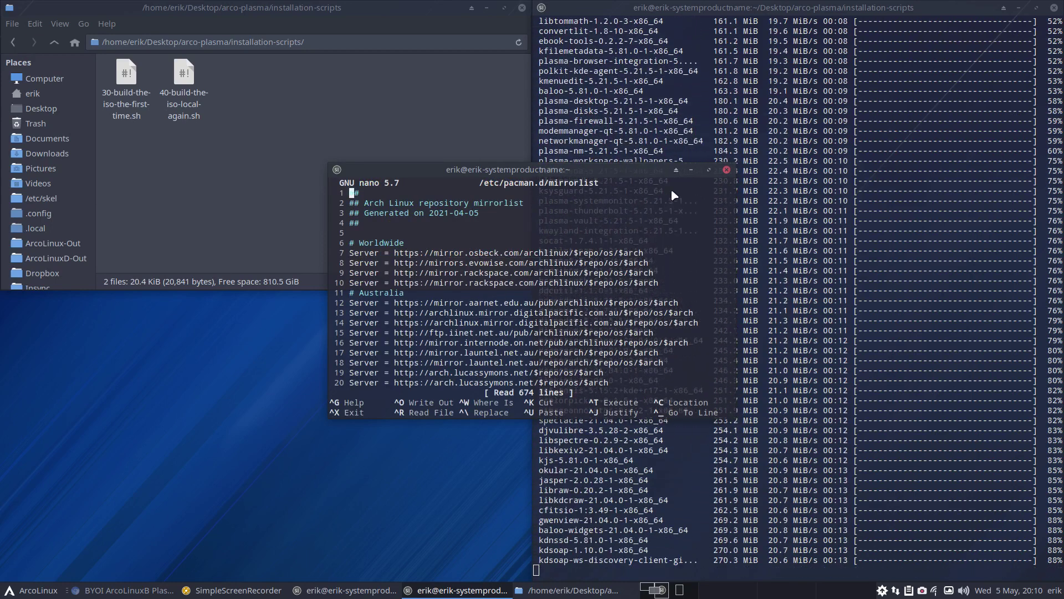
pyautogui.press('super+q')
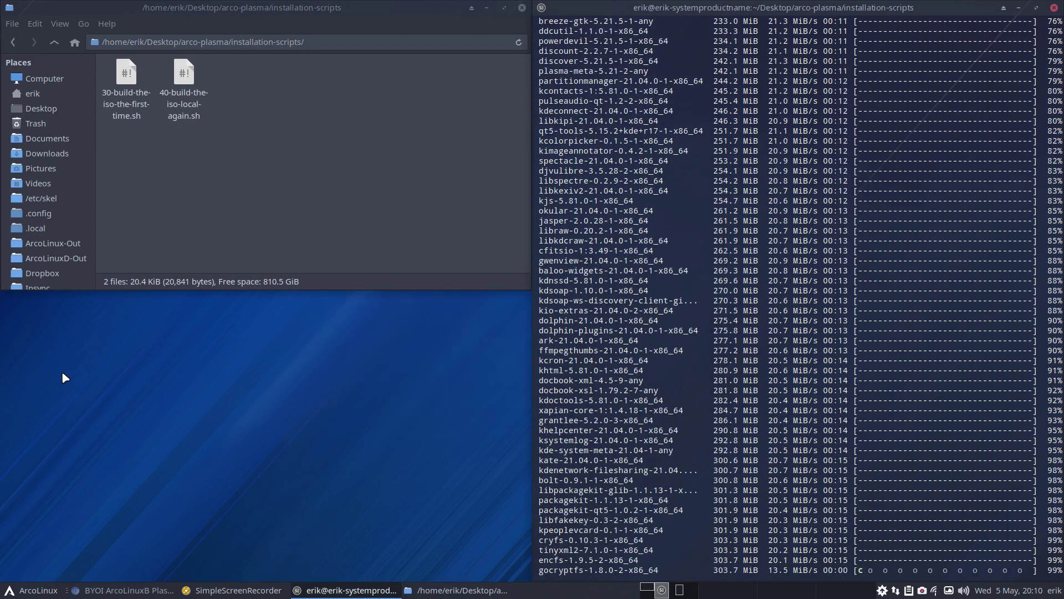
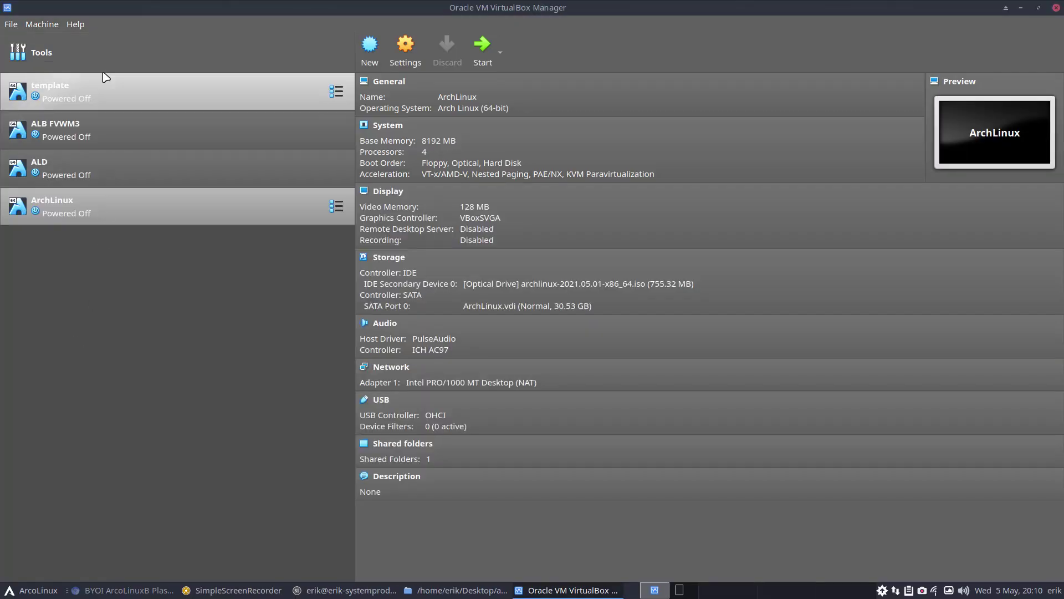
# Start a clone of the template machine, cancel it, and un-maximize the manager window
pyautogui.rightClick(106, 86)
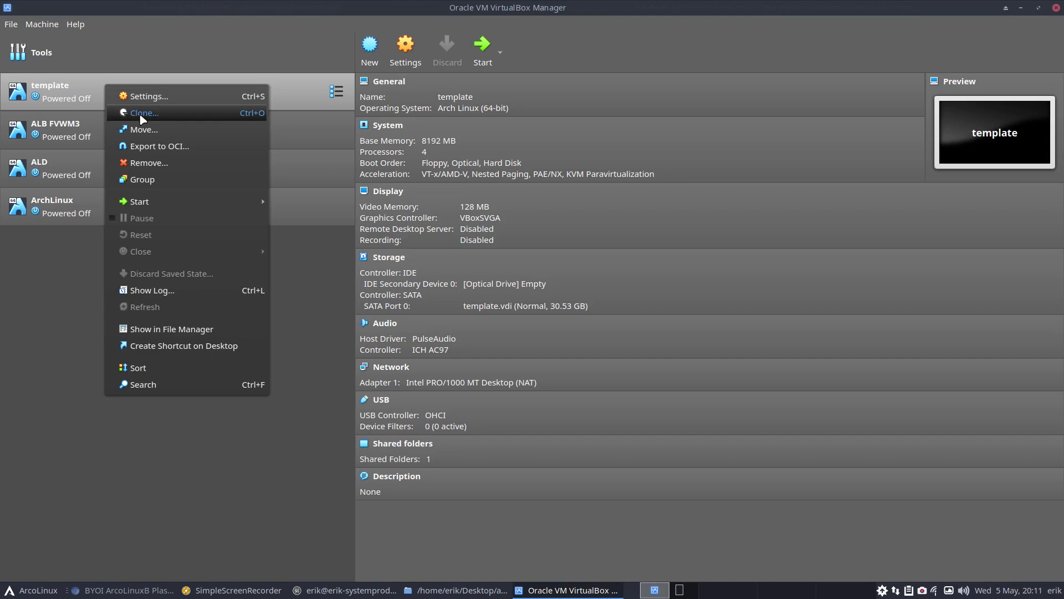
pyautogui.click(143, 113)
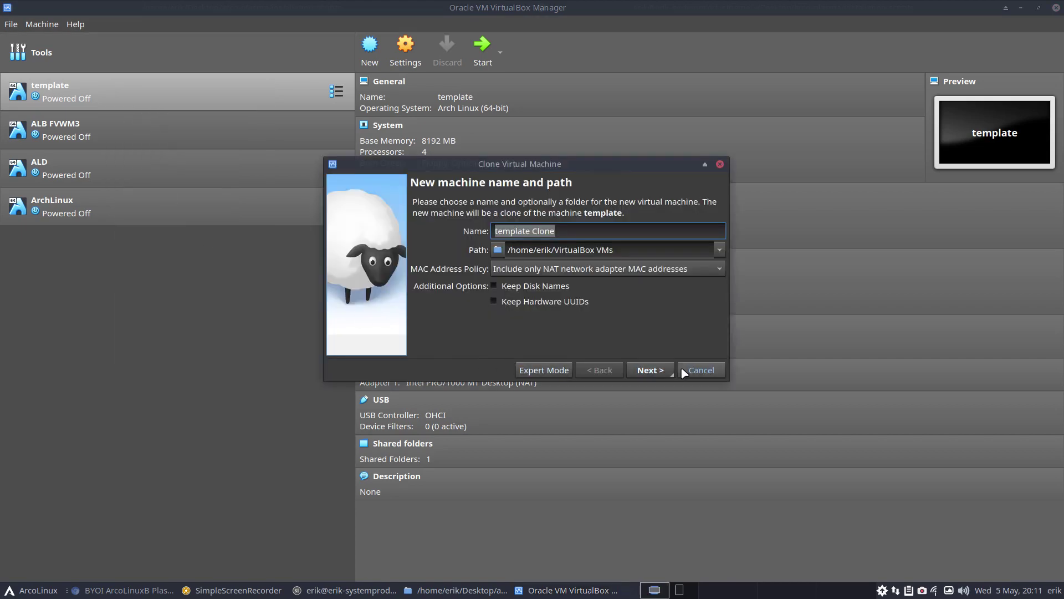
pyautogui.click(690, 370)
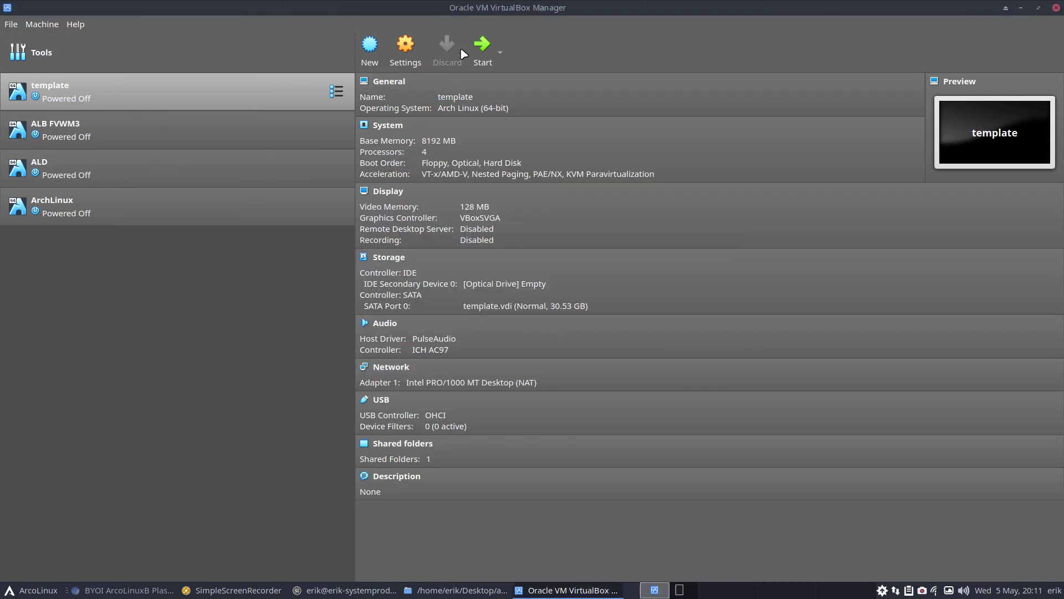
pyautogui.moveTo(480, 6)
pyautogui.mouseDown()
pyautogui.moveTo(499, 594)
pyautogui.moveTo(488, 3)
pyautogui.mouseUp()
# Begin a new virtual machine named 'ArcoLinuxBxs Plasma'
pyautogui.click(370, 47)
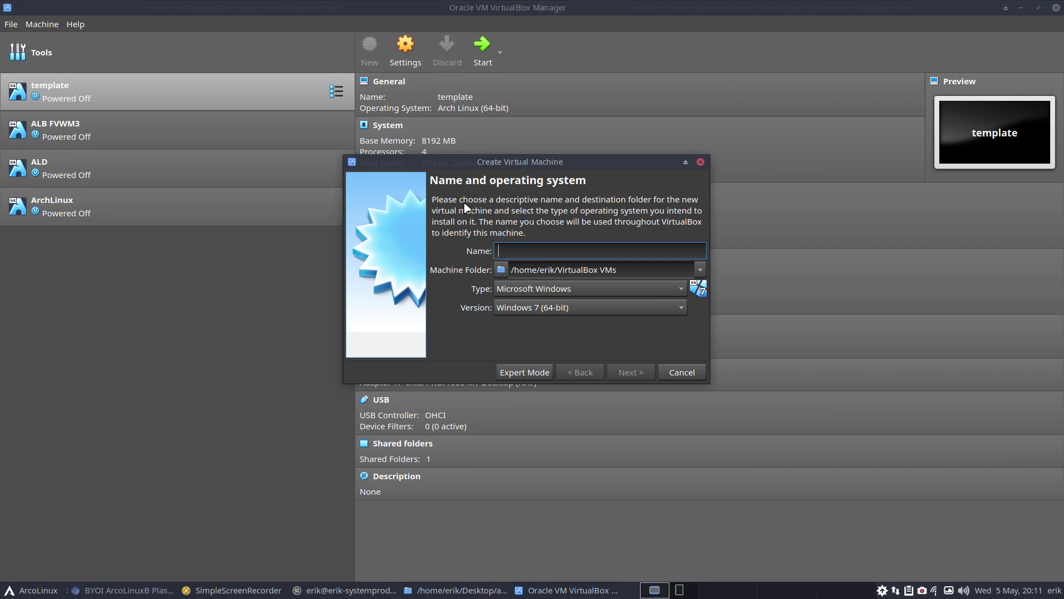
pyautogui.write('ArcoLinuxB')
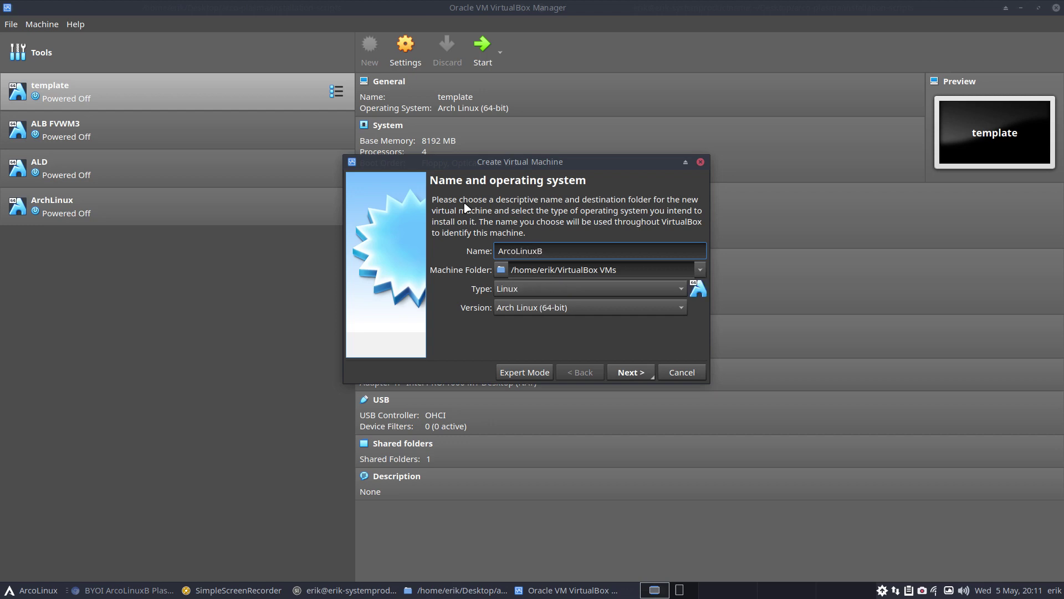
pyautogui.write('xs Plasma')
pyautogui.click(638, 373)
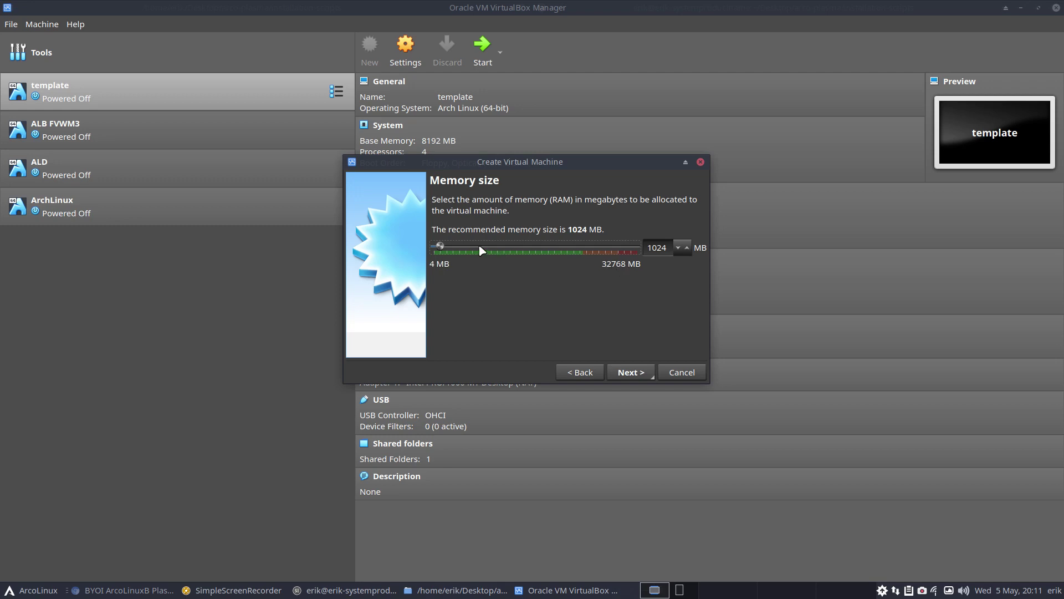
# Raise its memory and give it a dynamically allocated 30.53 GB VDI disk
pyautogui.moveTo(440, 246); pyautogui.dragTo(533, 246)
pyautogui.click(643, 375)
pyautogui.click(632, 372)
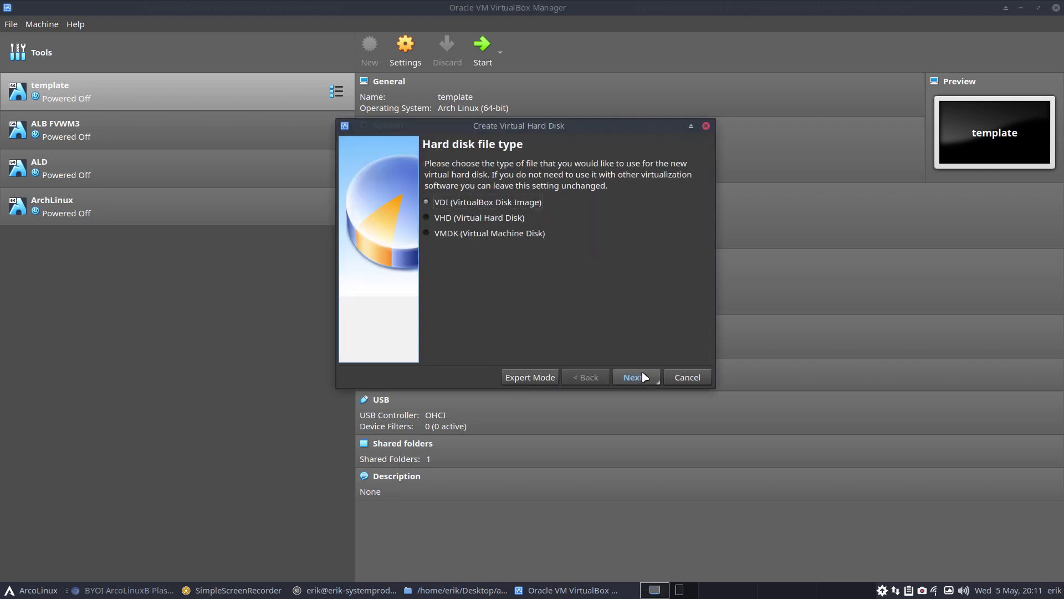
pyautogui.click(645, 377)
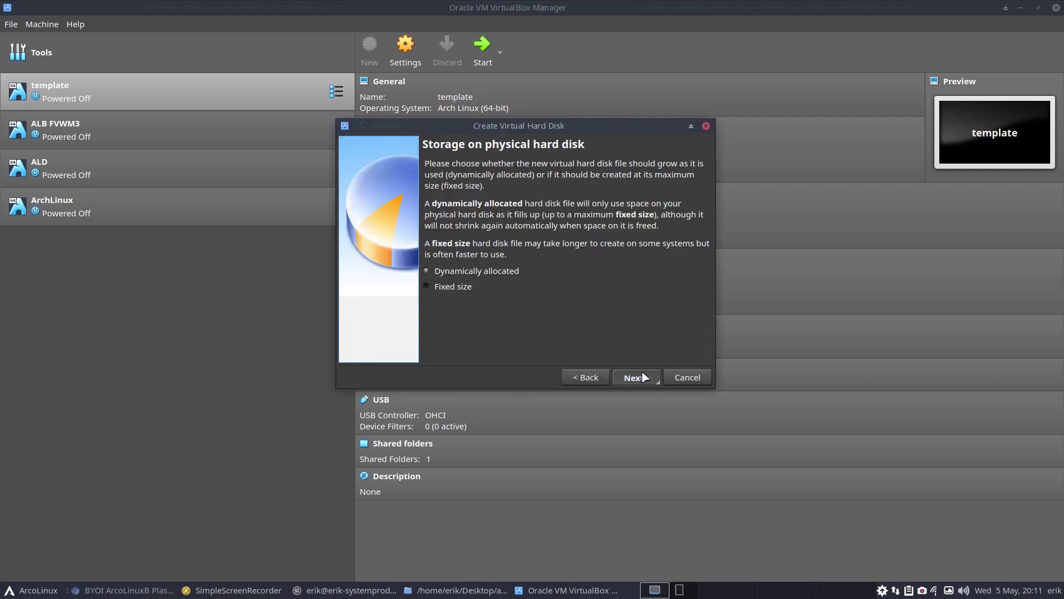
pyautogui.click(644, 377)
pyautogui.moveTo(554, 253); pyautogui.dragTo(575, 252)
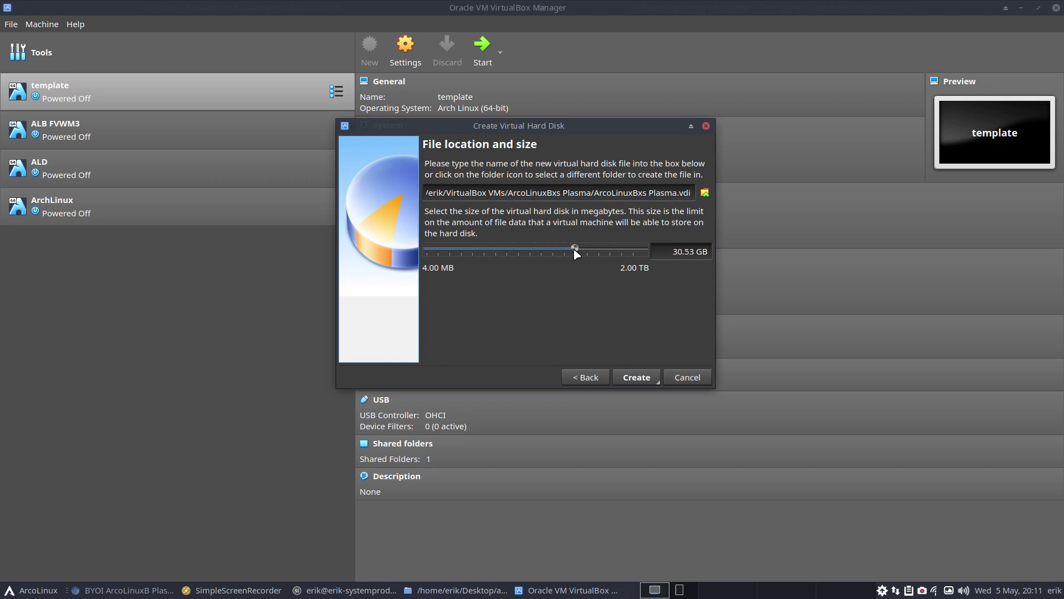
pyautogui.click(635, 378)
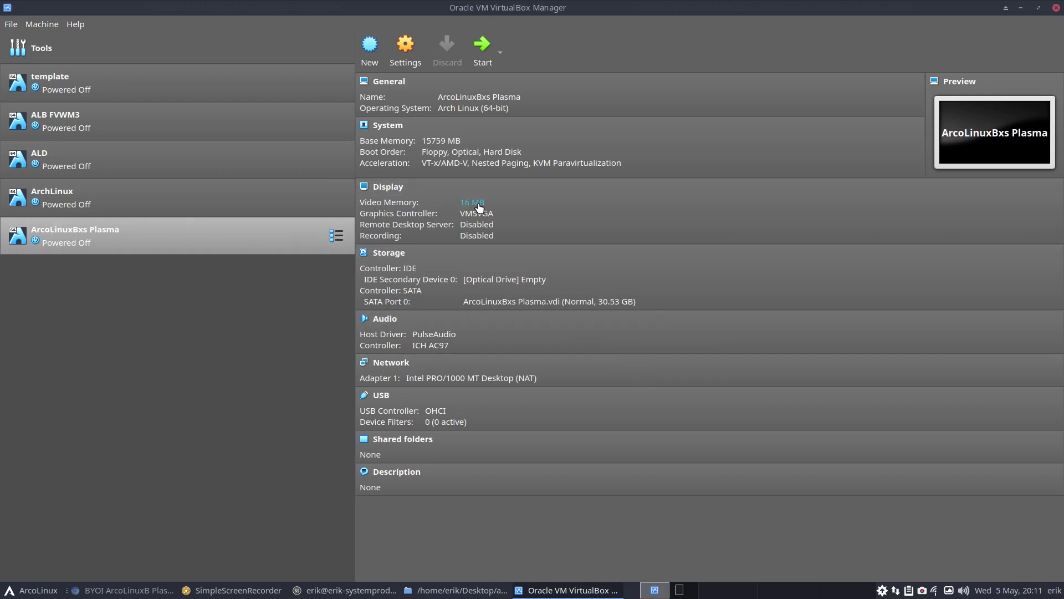
# Set Shared Clipboard and Drag'n'Drop to Bidirectional under General > Advanced, then review the other General tabs
pyautogui.click(405, 52)
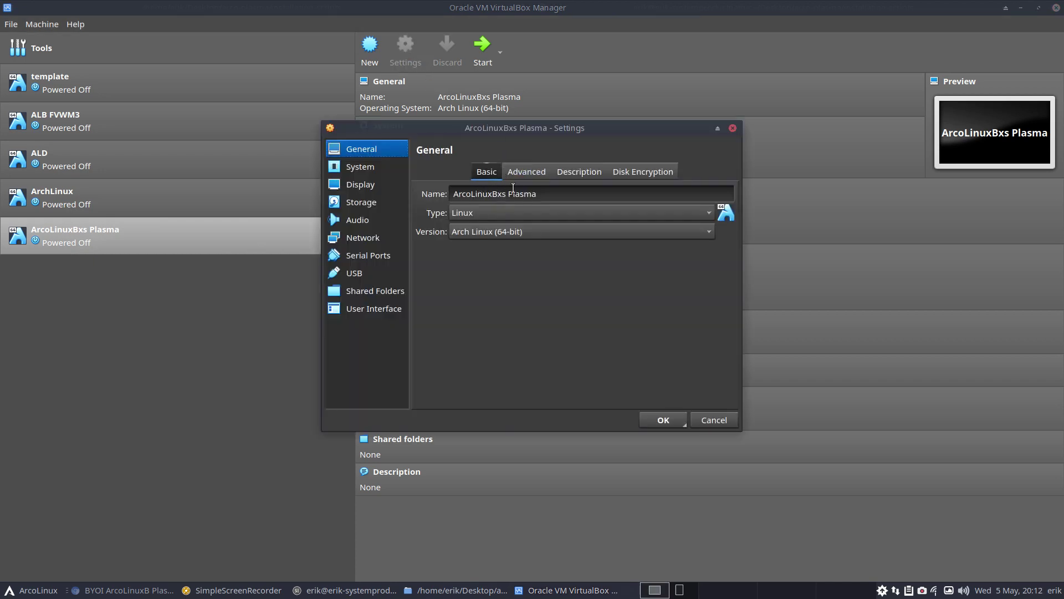
pyautogui.click(522, 173)
pyautogui.click(532, 213)
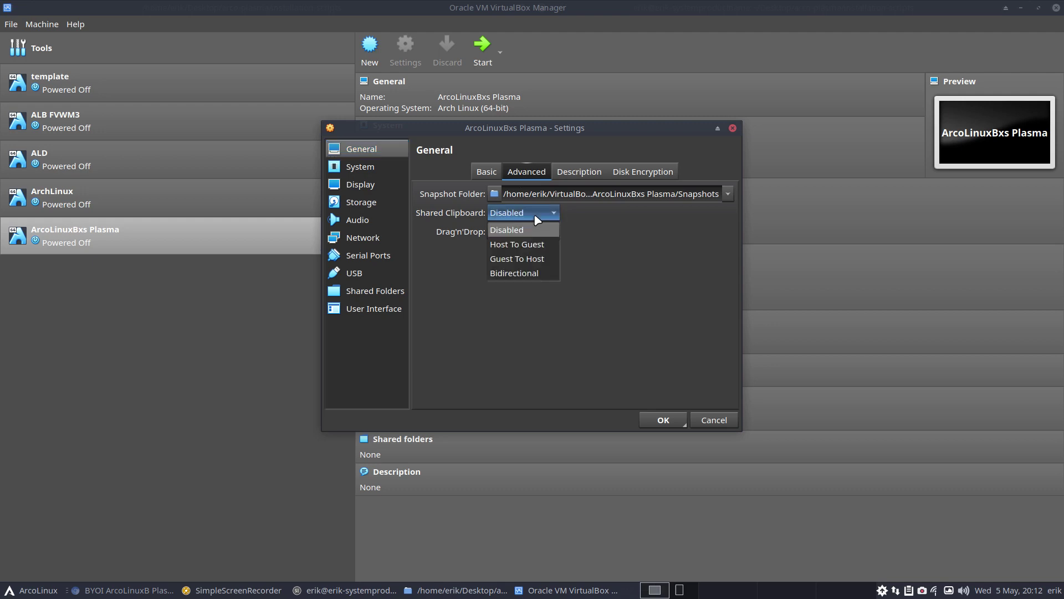
pyautogui.click(537, 271)
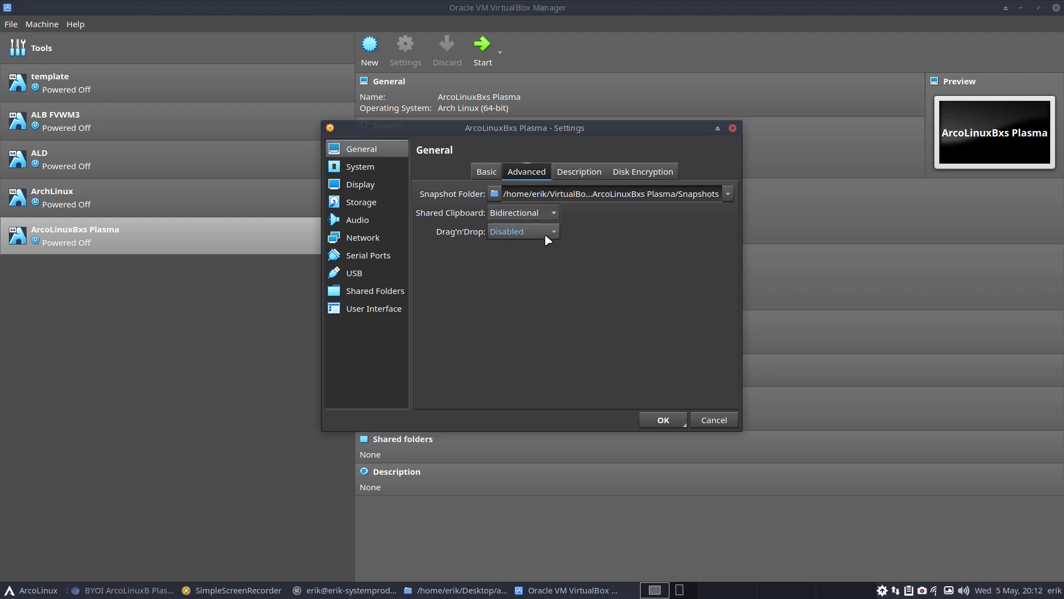
pyautogui.click(549, 233)
pyautogui.click(542, 291)
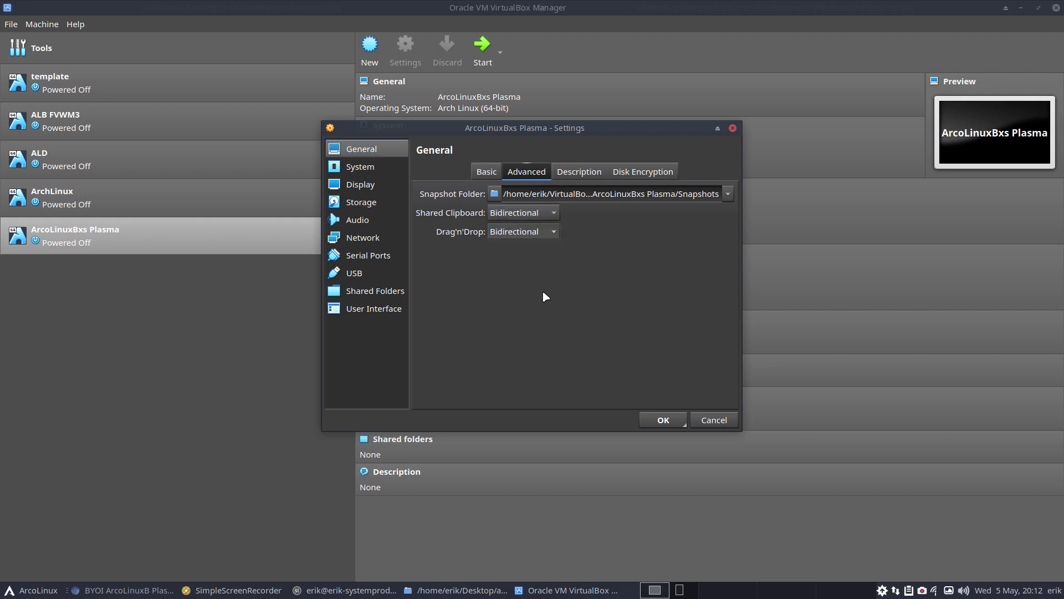
pyautogui.click(578, 173)
pyautogui.click(639, 172)
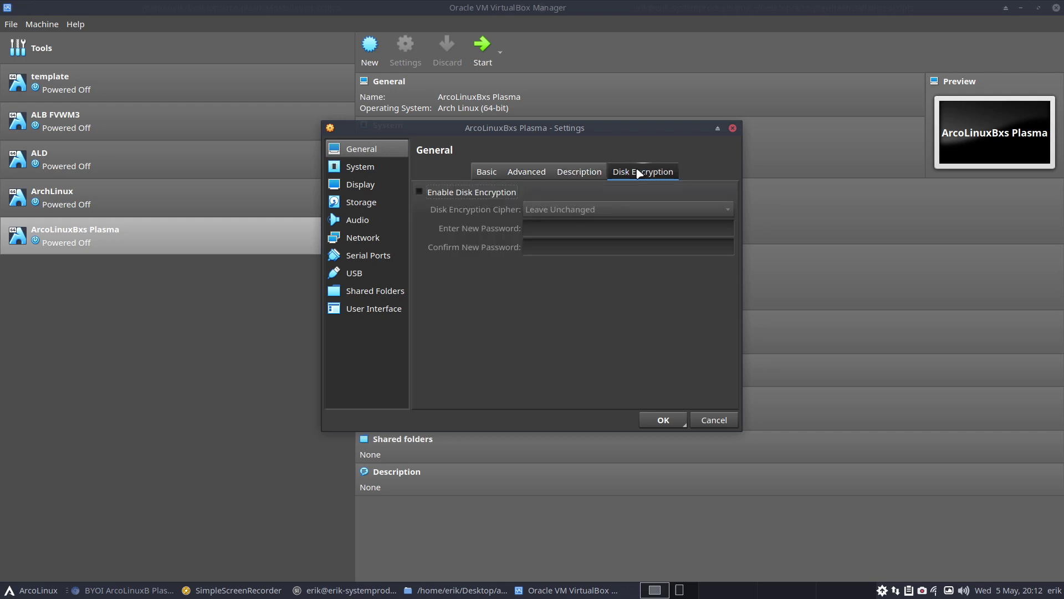
pyautogui.click(383, 169)
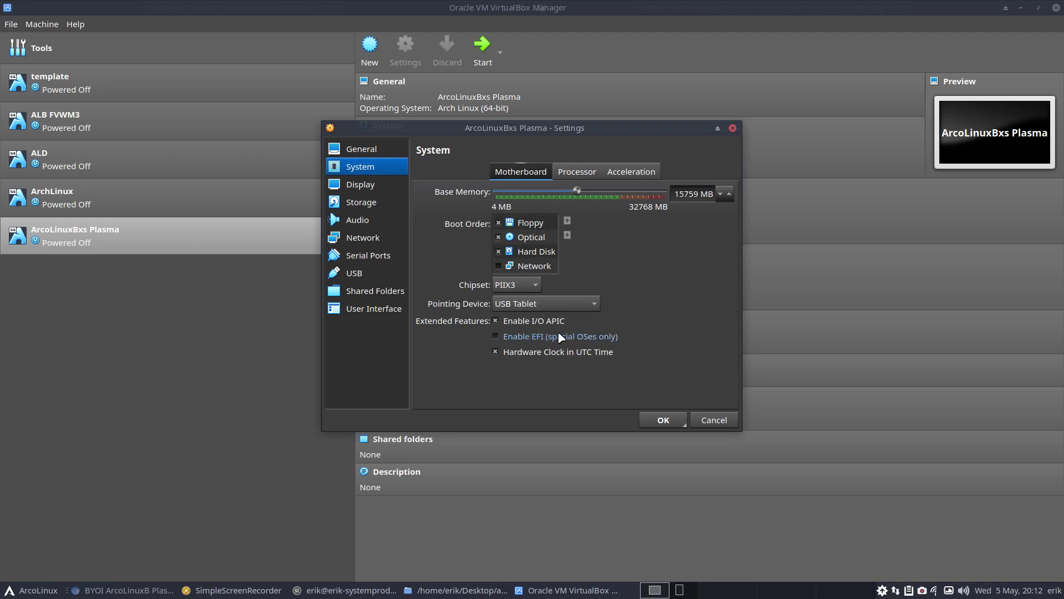
# Enable EFI and give the VM 4 processors with PAE/NX enabled
pyautogui.moveTo(561, 338)
pyautogui.click(496, 336)
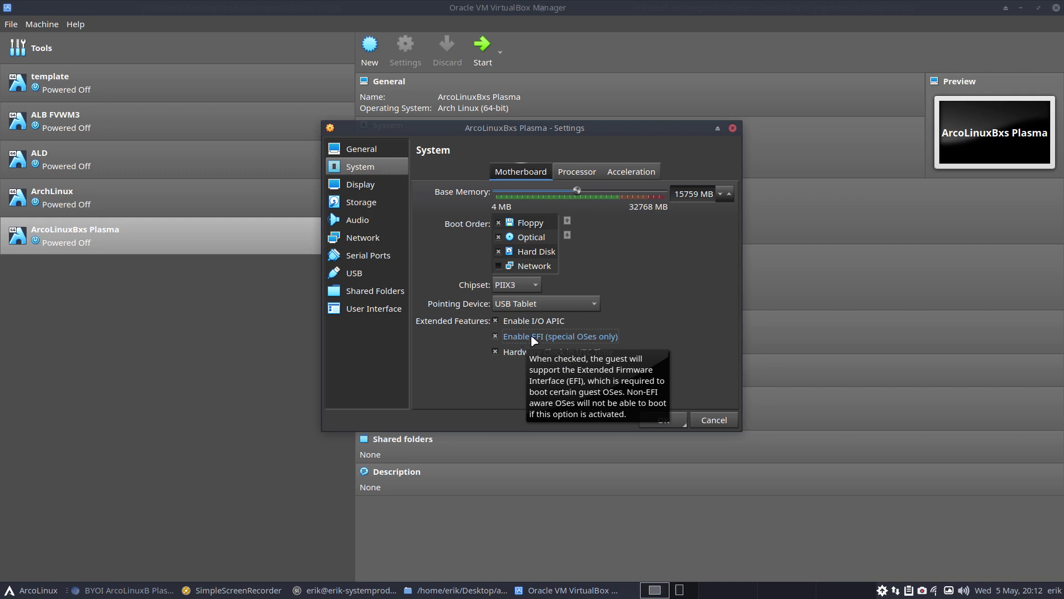
pyautogui.click(584, 173)
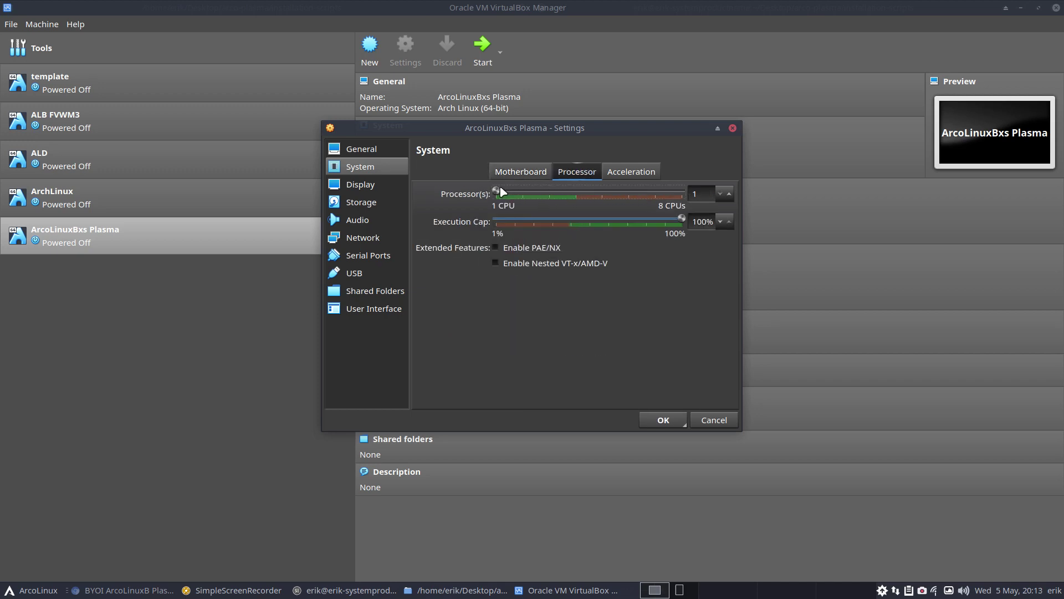
pyautogui.moveTo(502, 191); pyautogui.dragTo(588, 195)
pyautogui.click(548, 249)
# Keep the paravirtualization interface on Default in the Acceleration settings
pyautogui.click(631, 173)
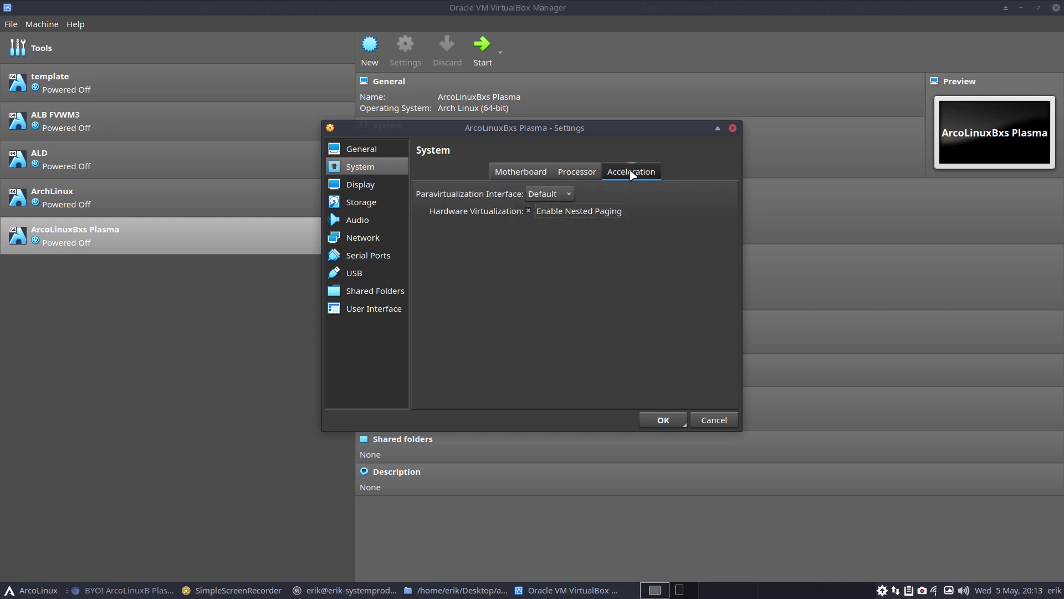
pyautogui.click(565, 196)
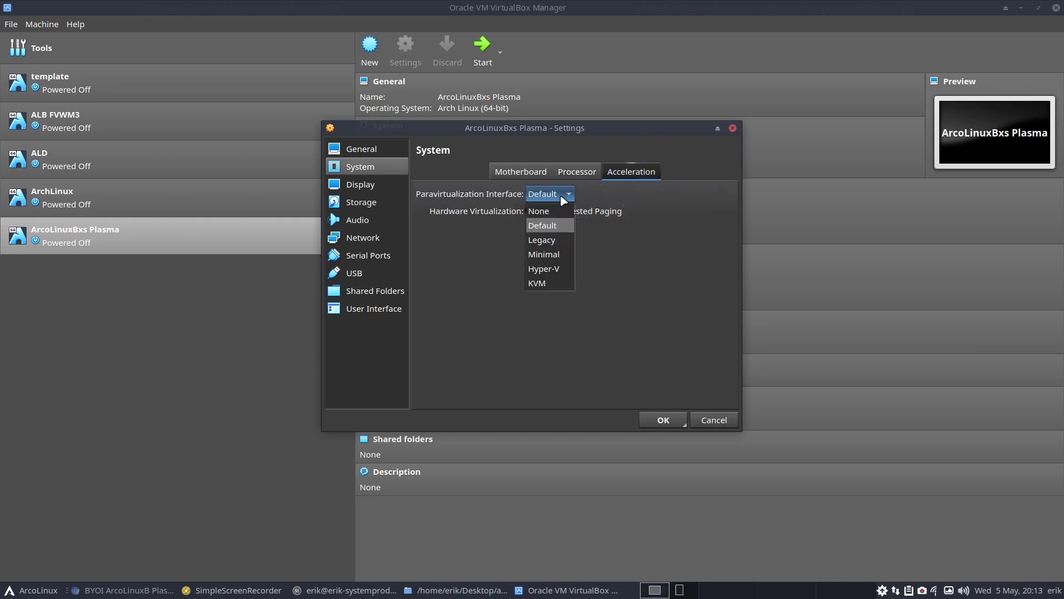
pyautogui.click(626, 198)
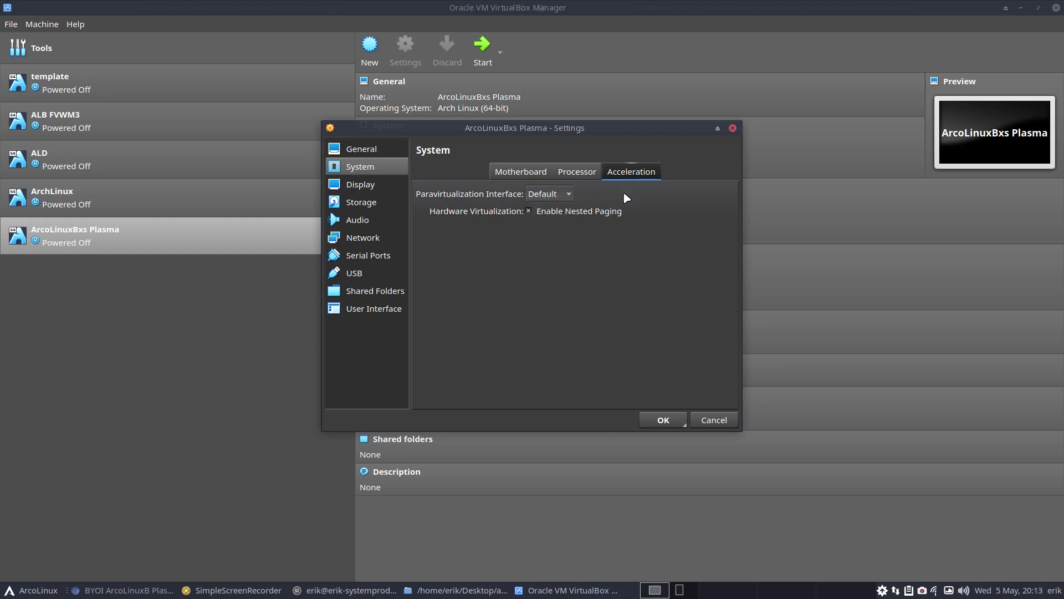
pyautogui.click(383, 185)
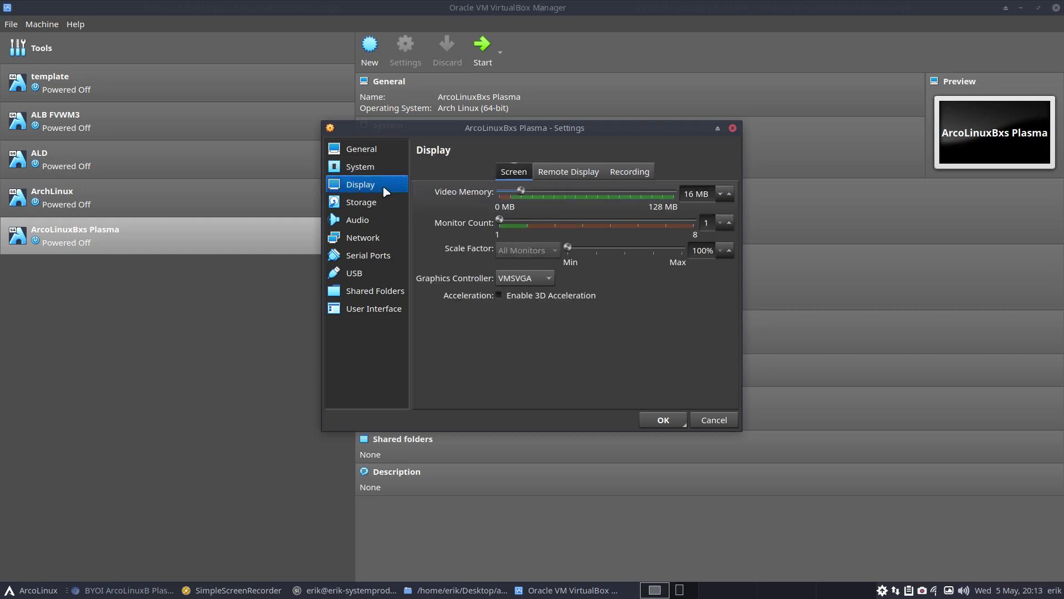
# Set video memory to 128 MB and the graphics controller to VBoxSVGA
pyautogui.moveTo(521, 191); pyautogui.dragTo(680, 201)
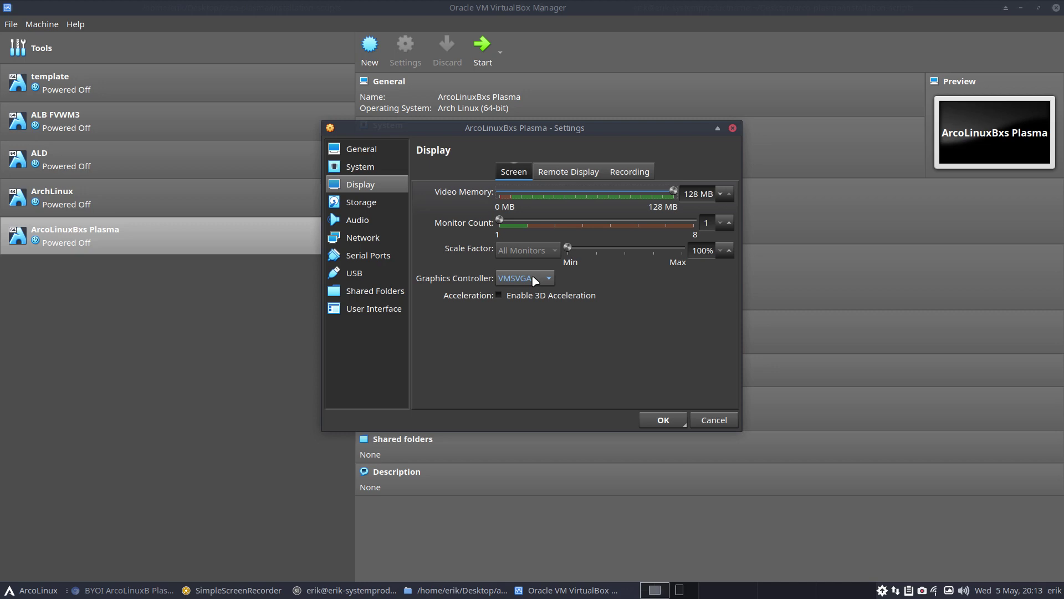
pyautogui.click(535, 280)
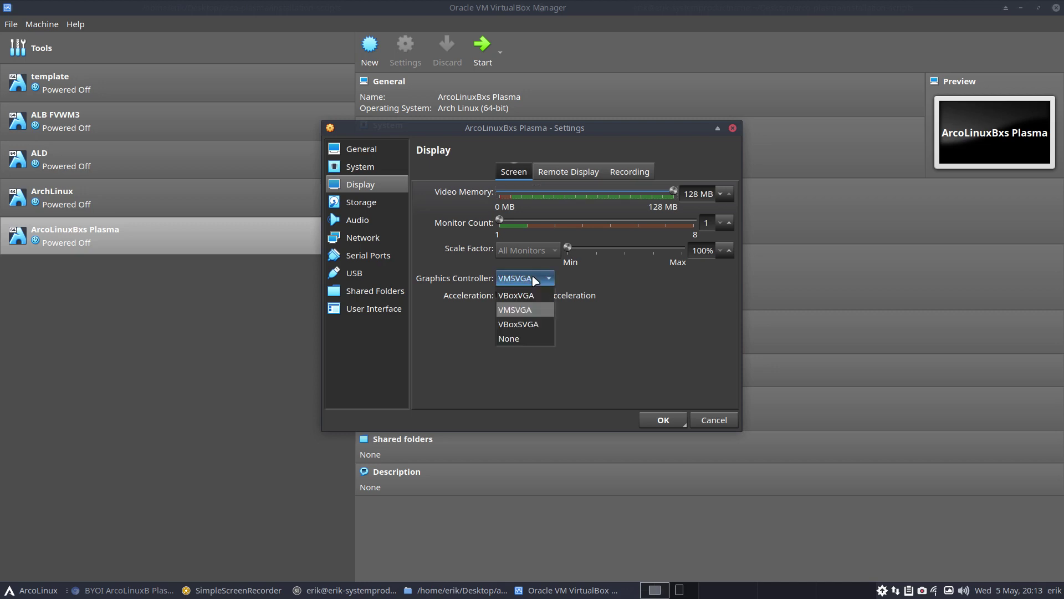
pyautogui.click(536, 295)
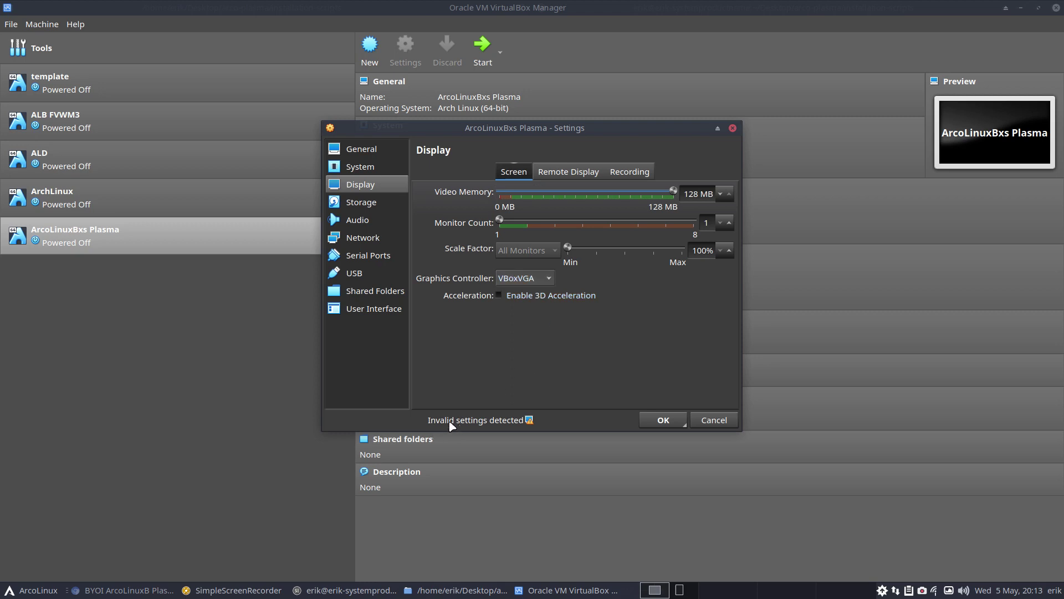
pyautogui.click(551, 282)
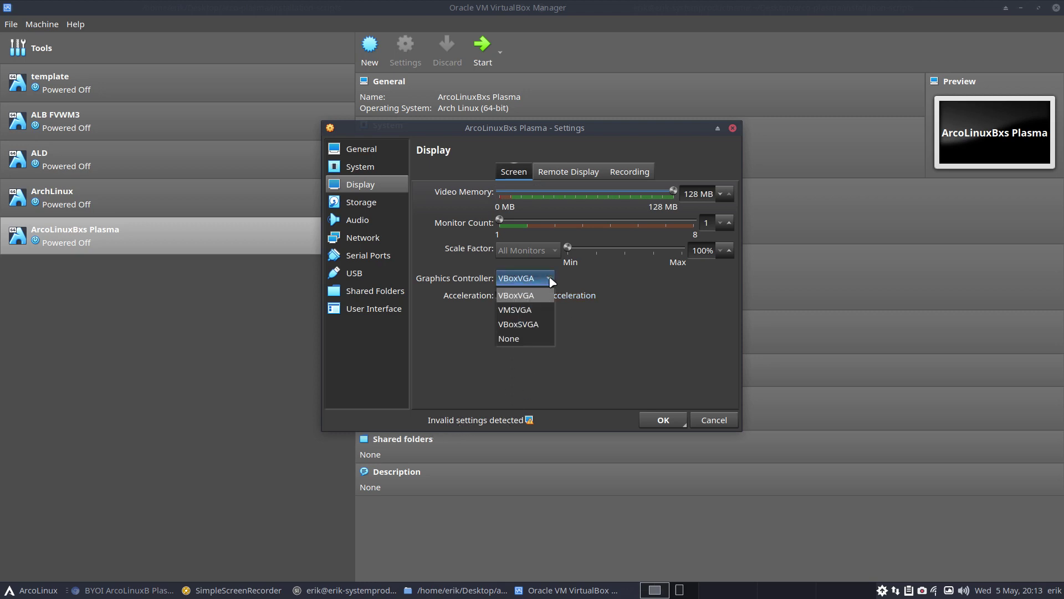
pyautogui.click(538, 324)
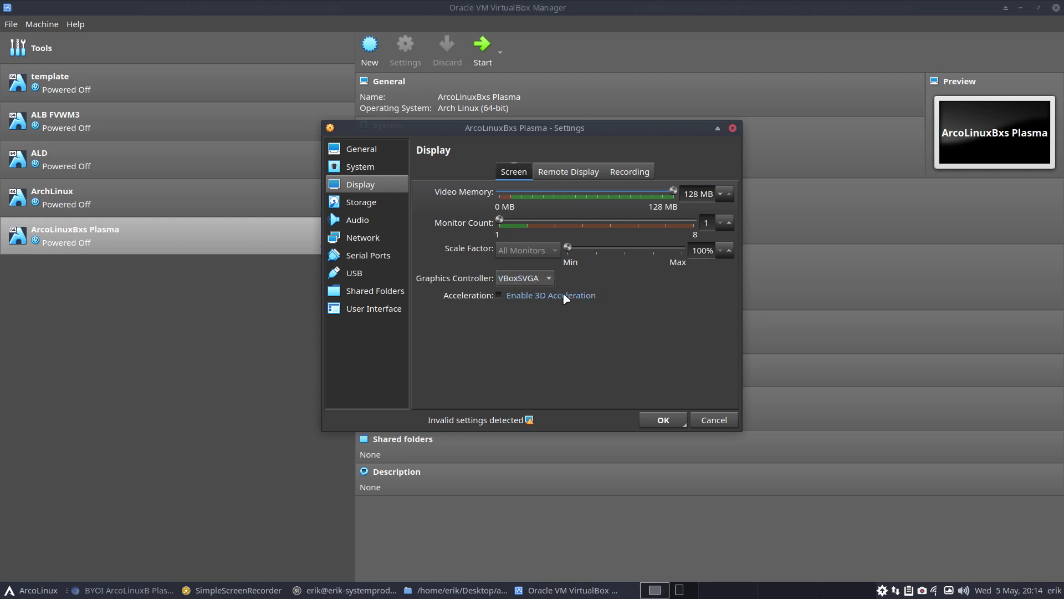
# Review Remote Display, then try Video Only recording and leave recording disabled
pyautogui.click(580, 173)
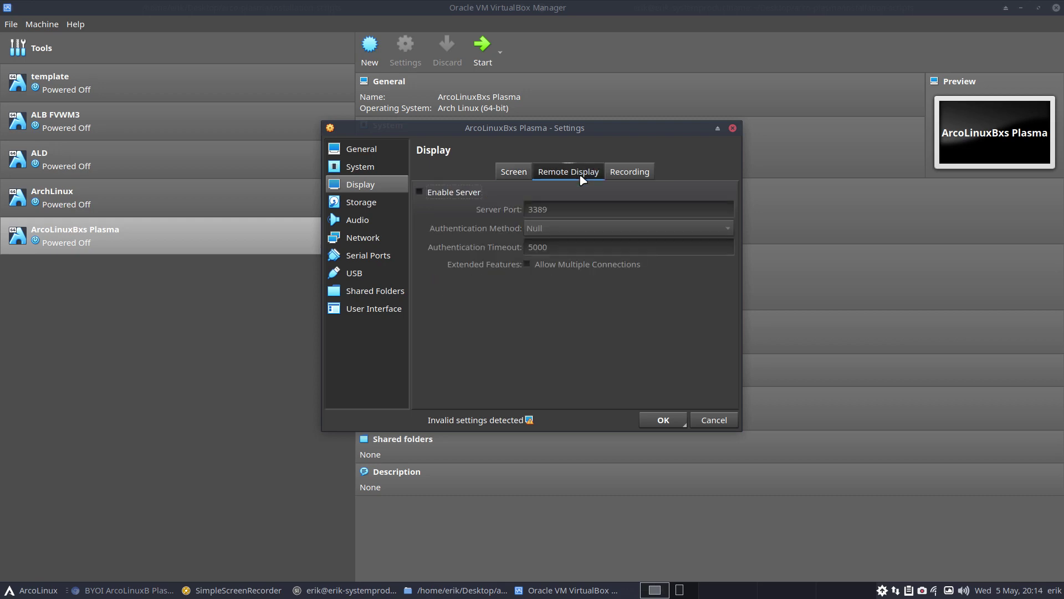
pyautogui.click(623, 173)
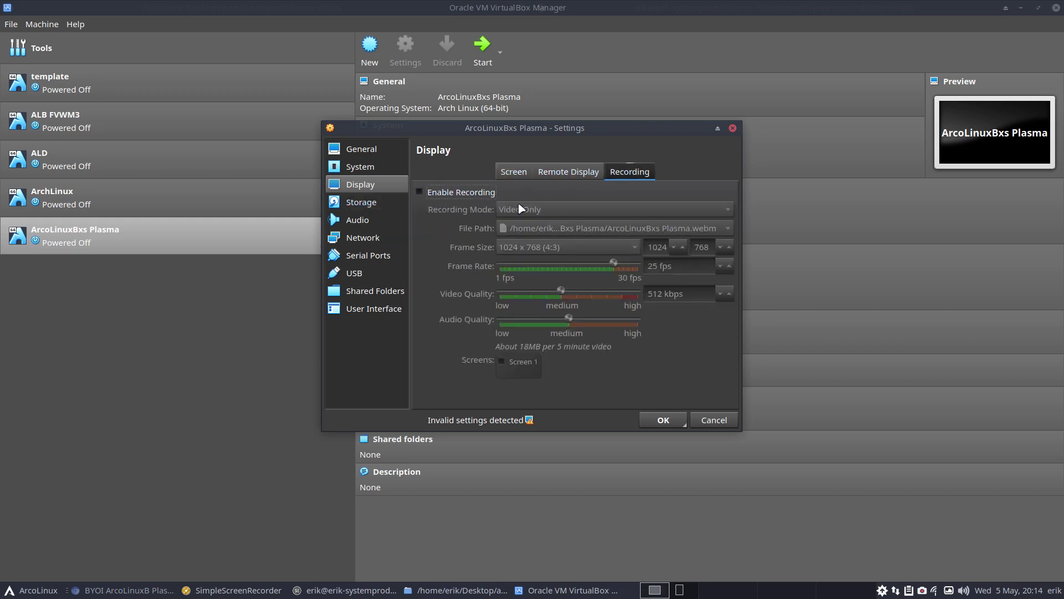
pyautogui.click(465, 192)
pyautogui.click(532, 211)
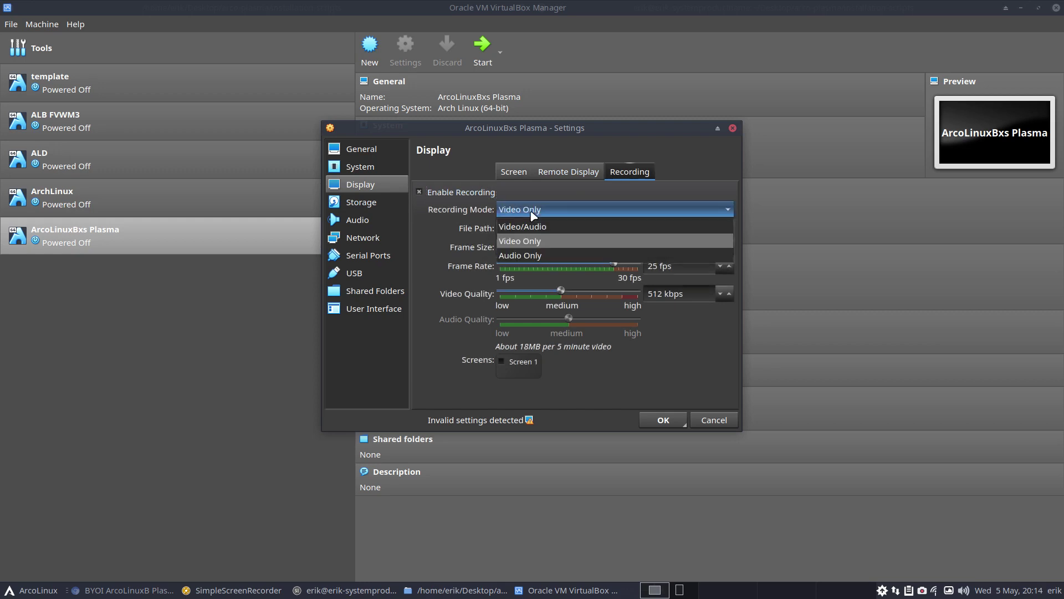
pyautogui.click(421, 197)
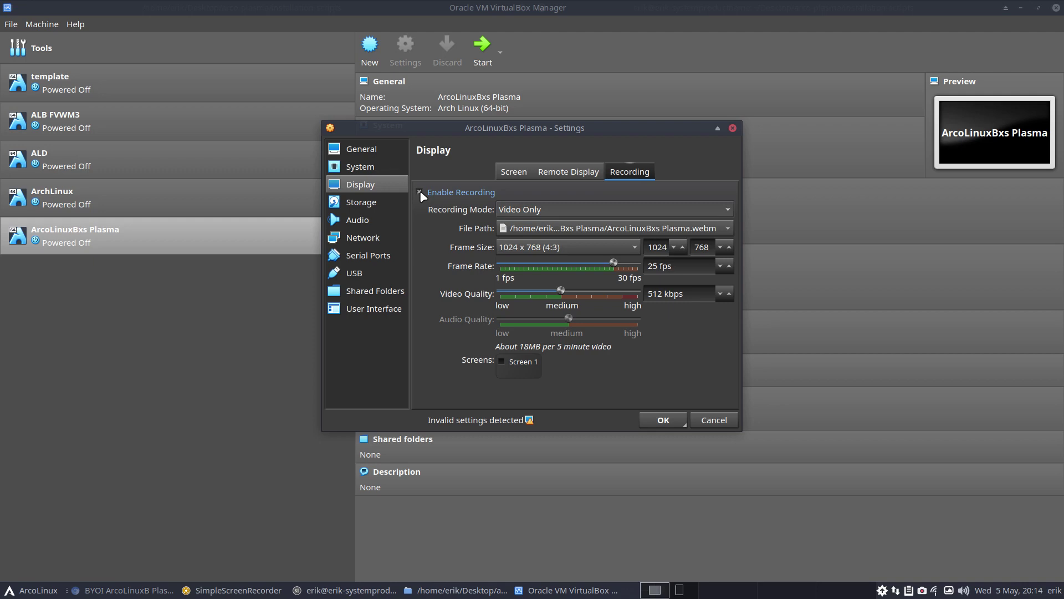
pyautogui.click(420, 192)
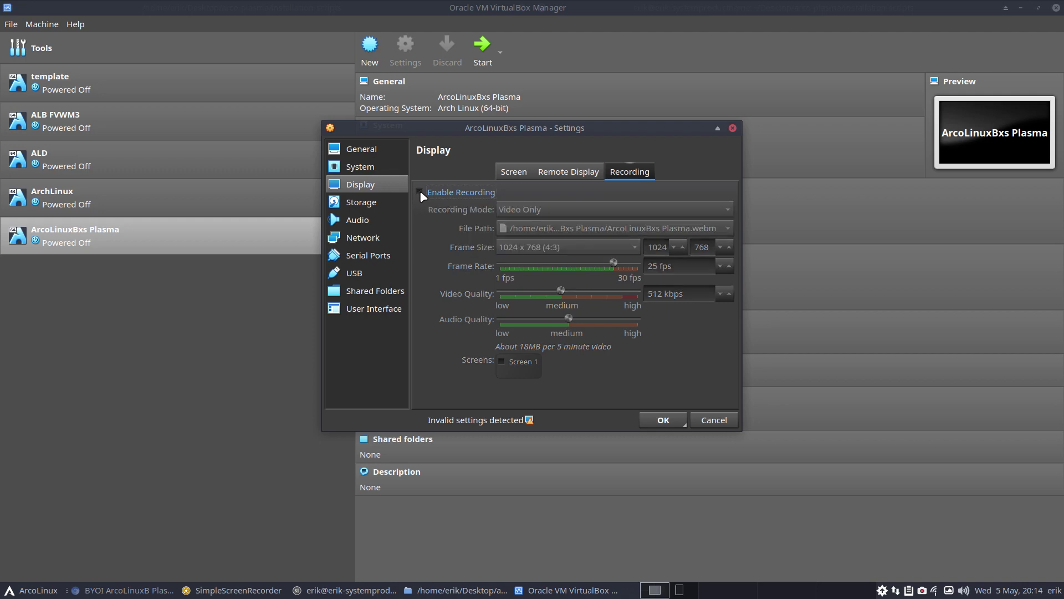
# Step through Storage, Audio, Network, Serial Ports and USB settings to reach Shared Folders
pyautogui.click(376, 203)
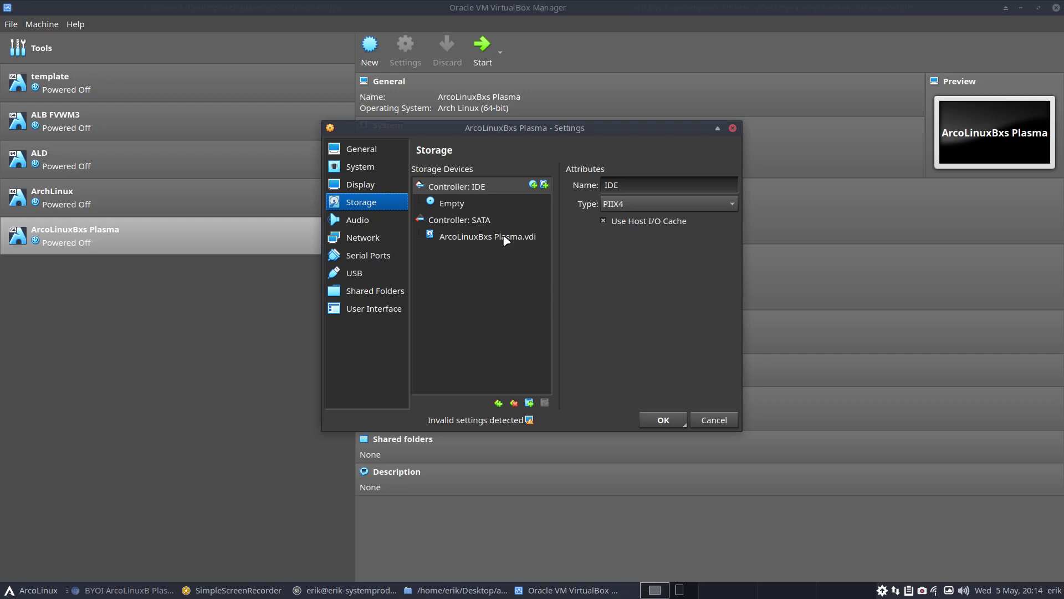
pyautogui.click(390, 221)
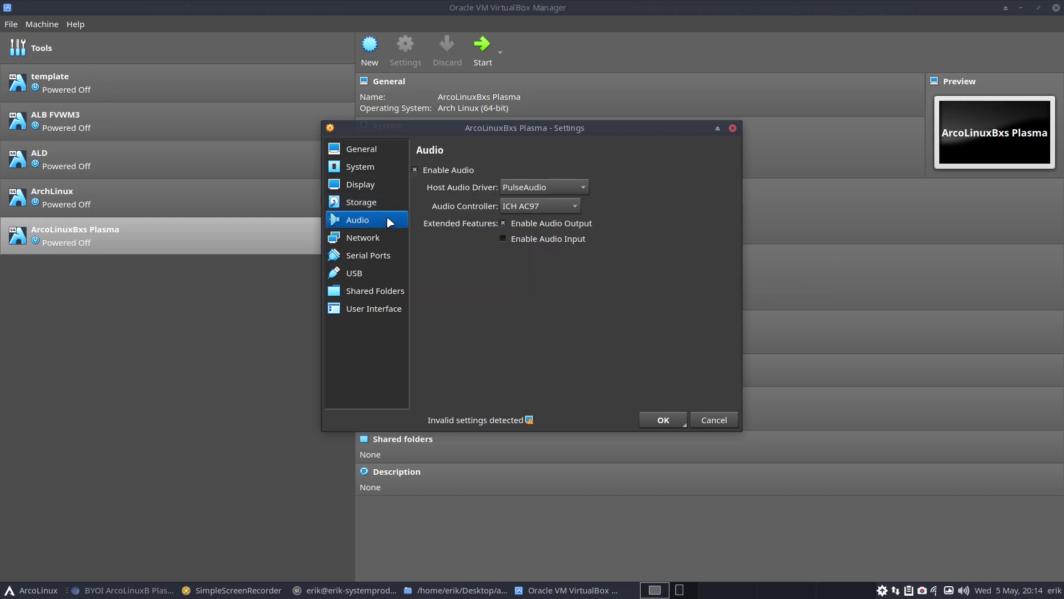
pyautogui.click(386, 255)
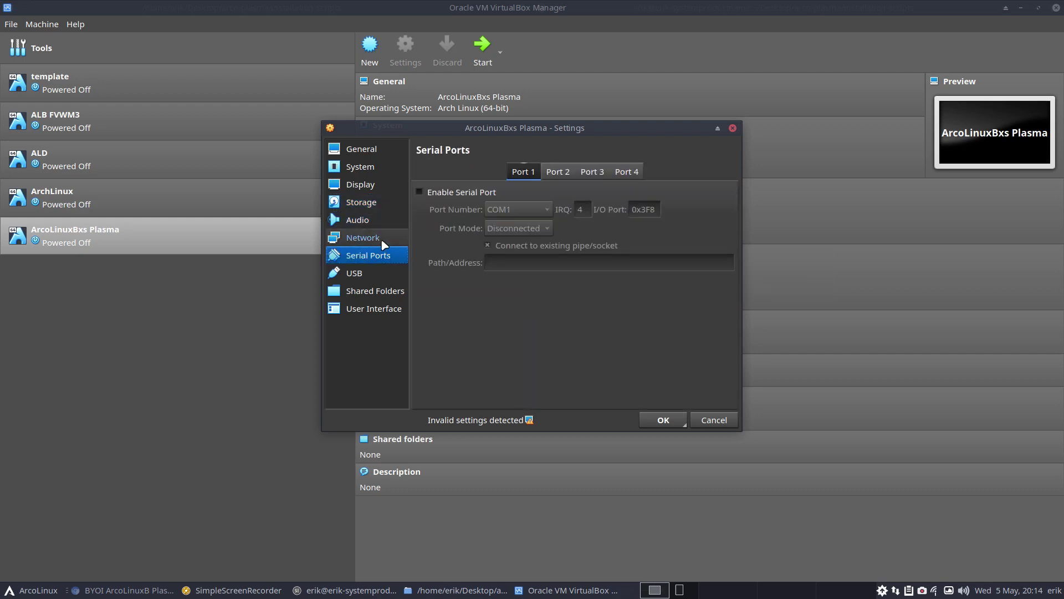
pyautogui.click(383, 238)
pyautogui.click(384, 256)
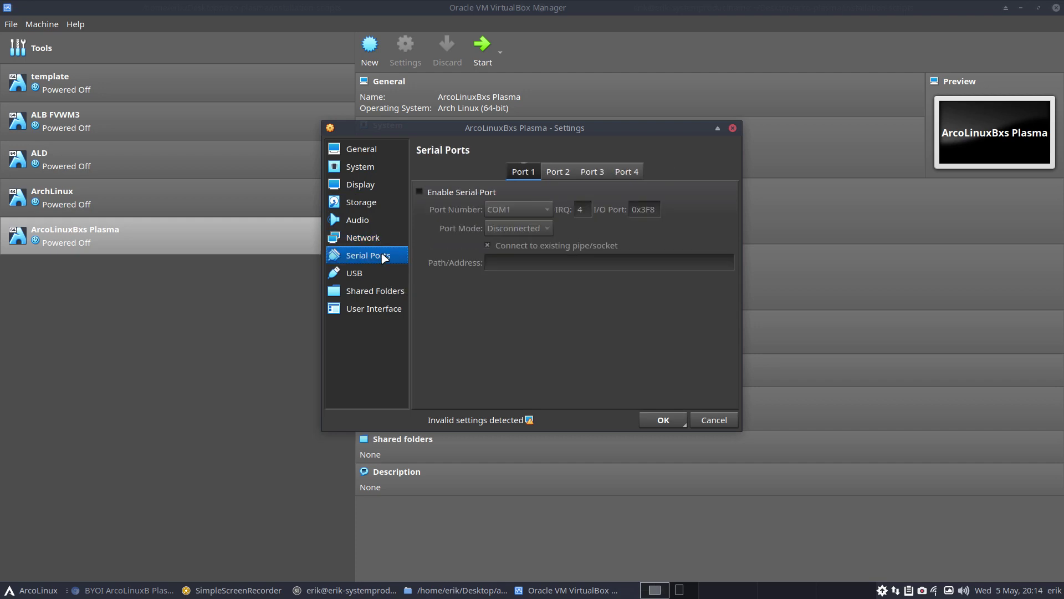
pyautogui.click(384, 271)
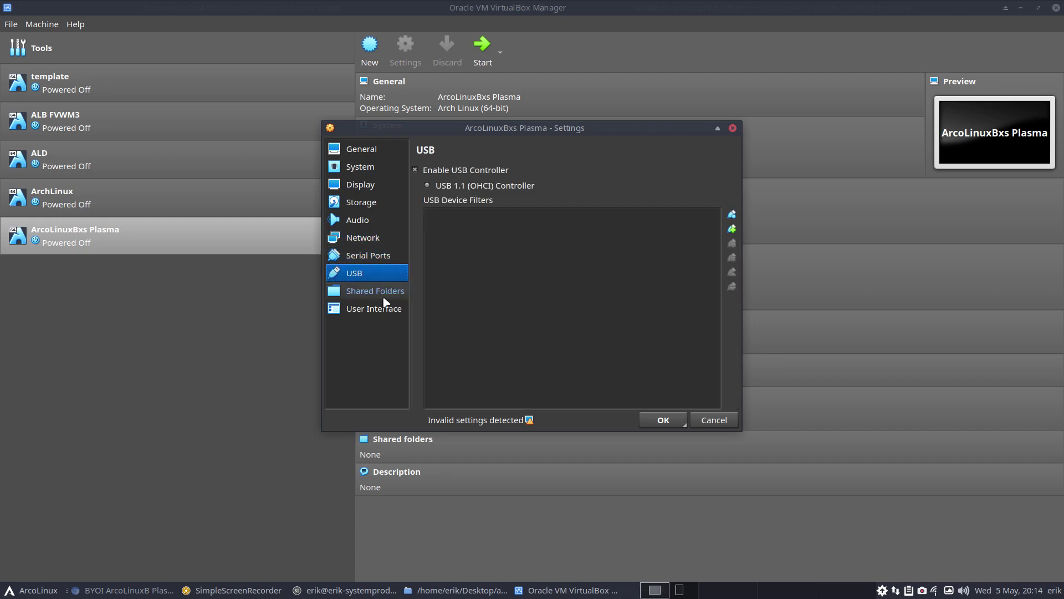
pyautogui.click(389, 292)
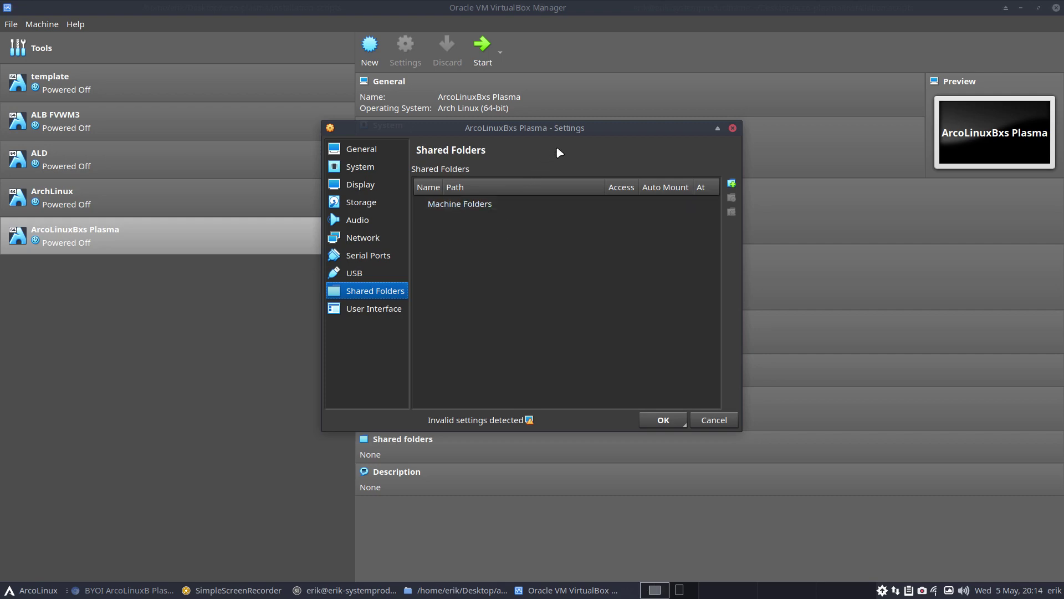
# Minimize VirtualBox to check the ISO build, restore it, and open a home-folder file manager
pyautogui.click(1020, 7)
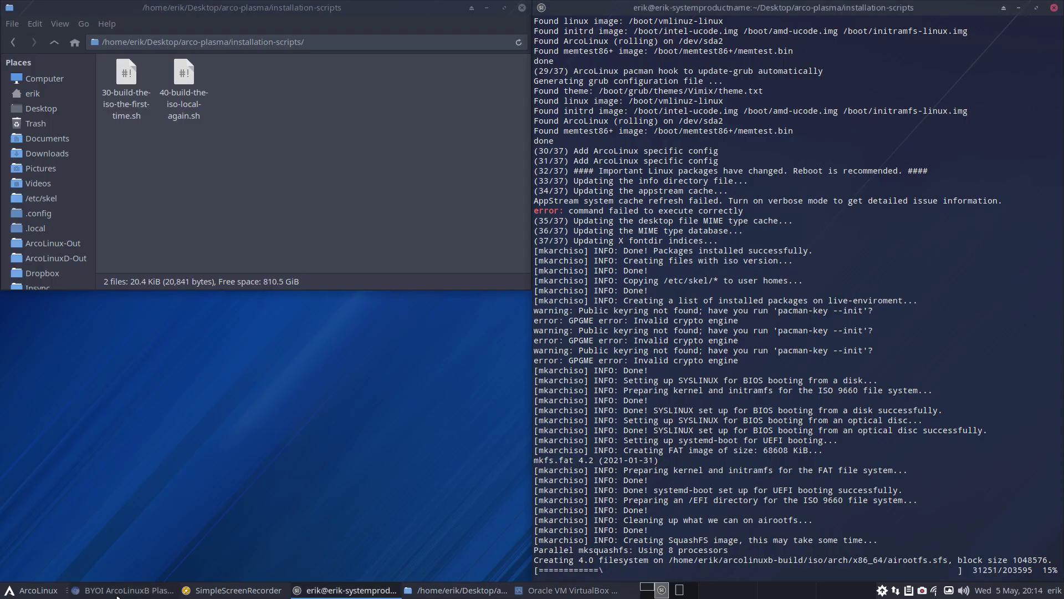
pyautogui.click(526, 591)
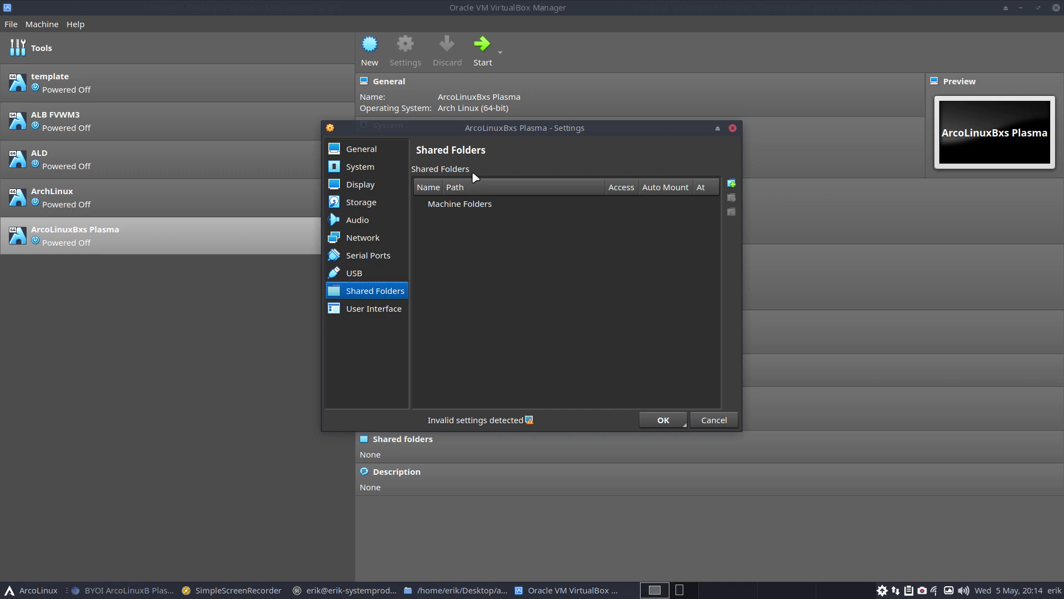
pyautogui.press('super+shift+Return')
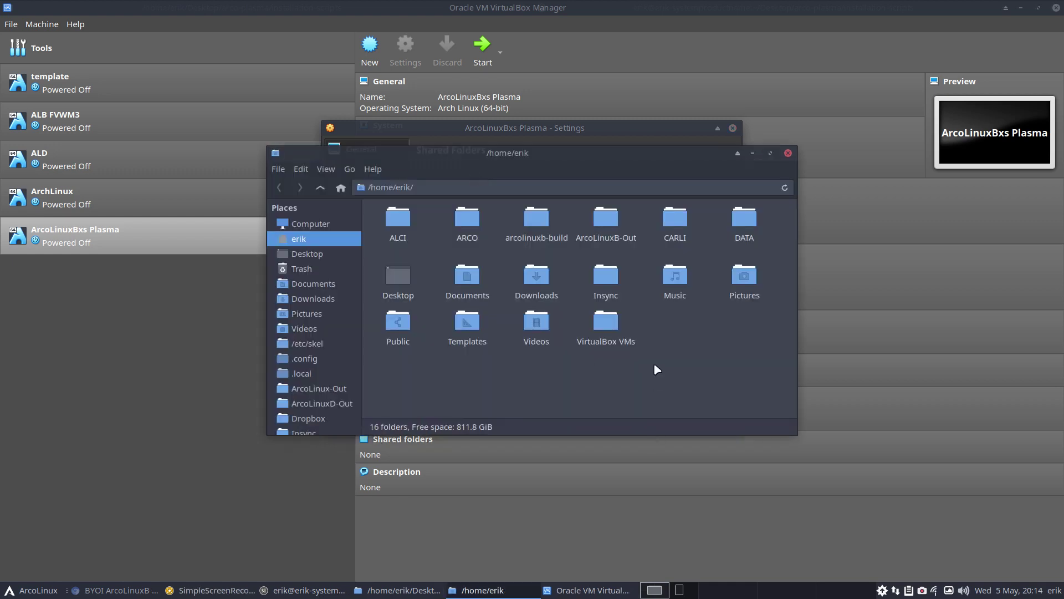
# Make a folder named VBOX-SHARED in /home/erik via Create Folder..
pyautogui.rightClick(645, 363)
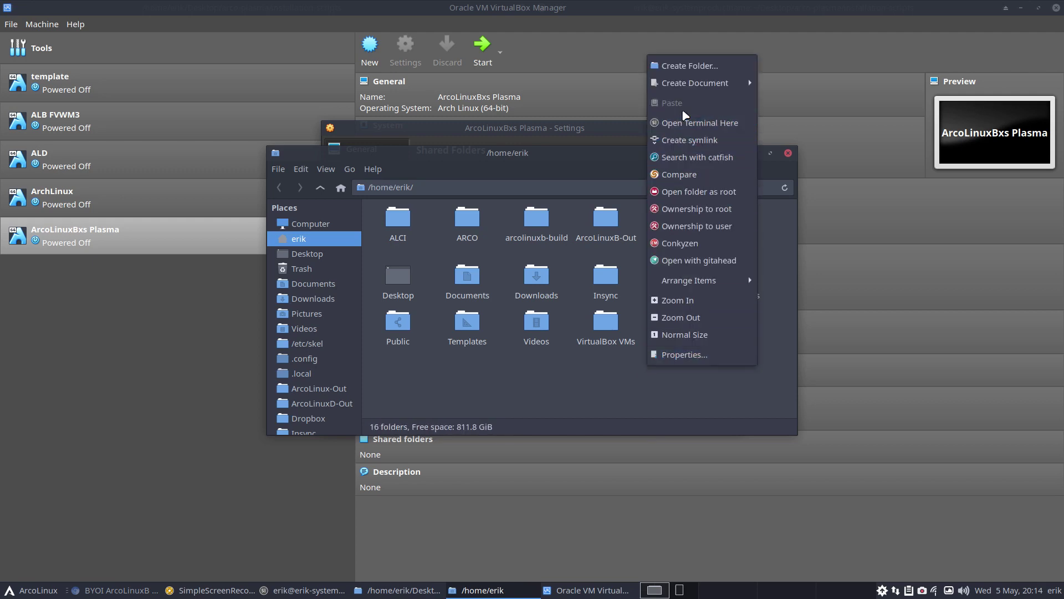
pyautogui.click(687, 67)
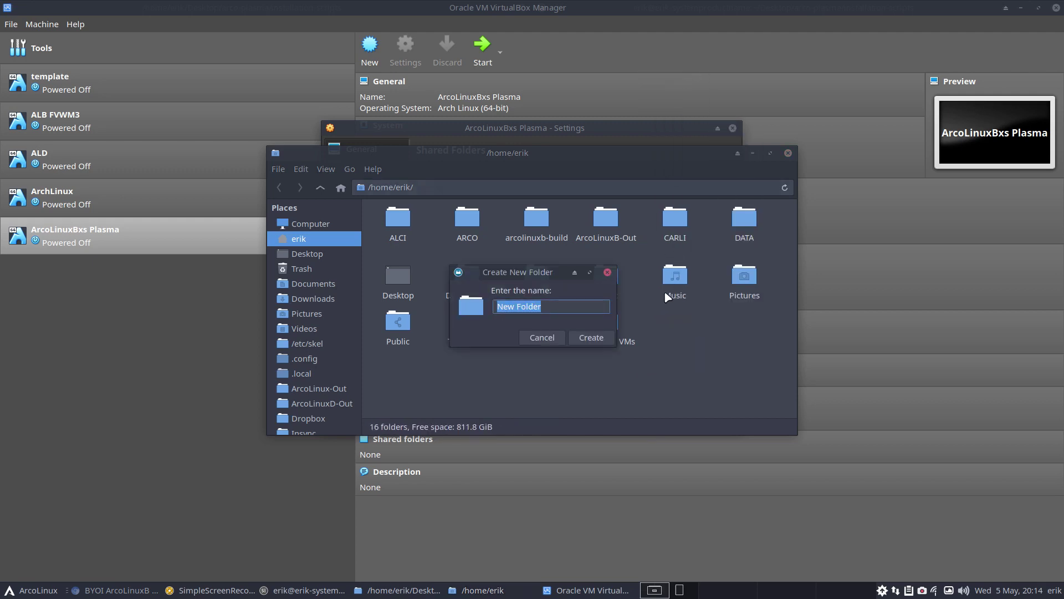
pyautogui.write('VBOX')
pyautogui.write('-vm')
pyautogui.press('BackSpace')
pyautogui.press('BackSpace')
pyautogui.write('SHARED')
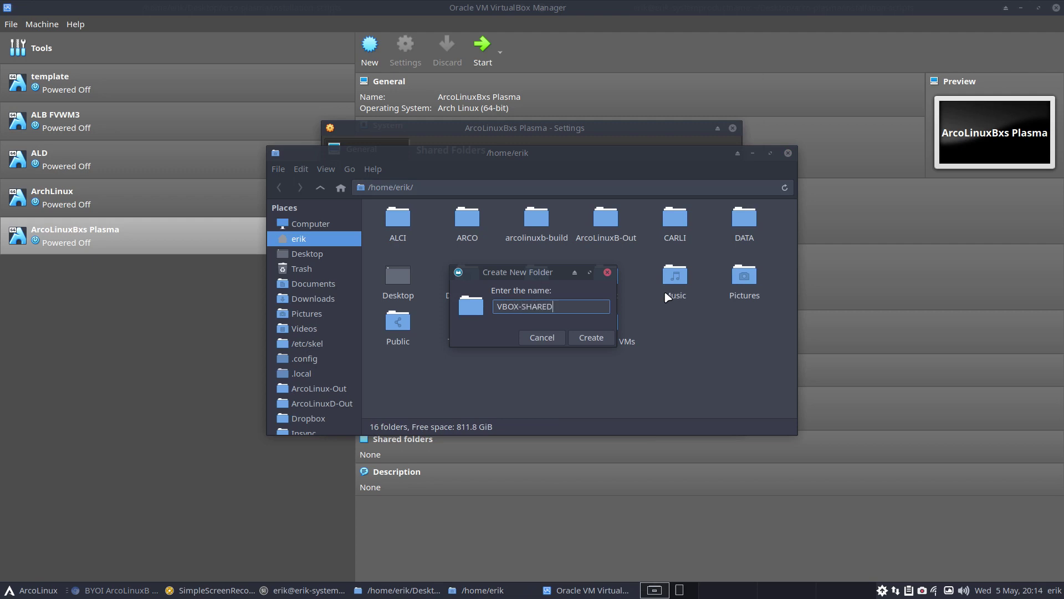
pyautogui.press('Return')
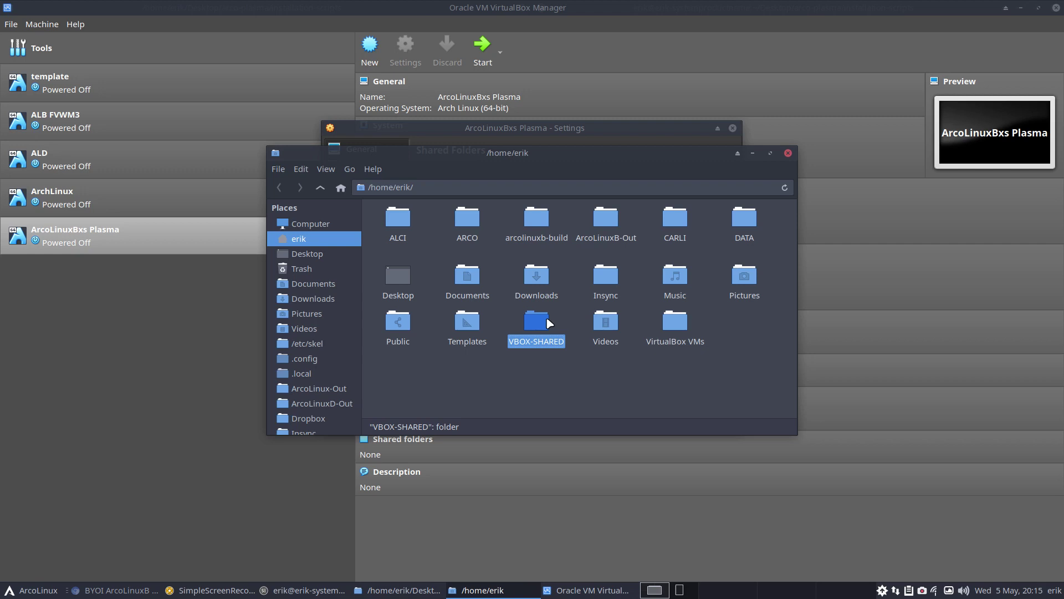
# Add /home/erik/VBOX-SHARED as an auto-mounted shared folder for the Plasma VM
pyautogui.click(790, 154)
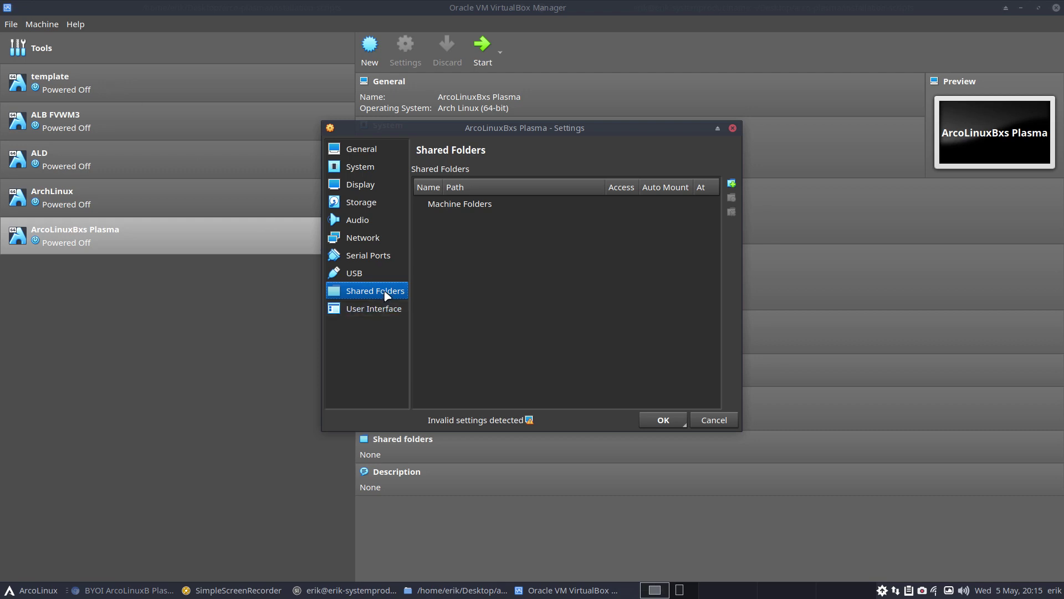
pyautogui.click(732, 183)
pyautogui.click(605, 213)
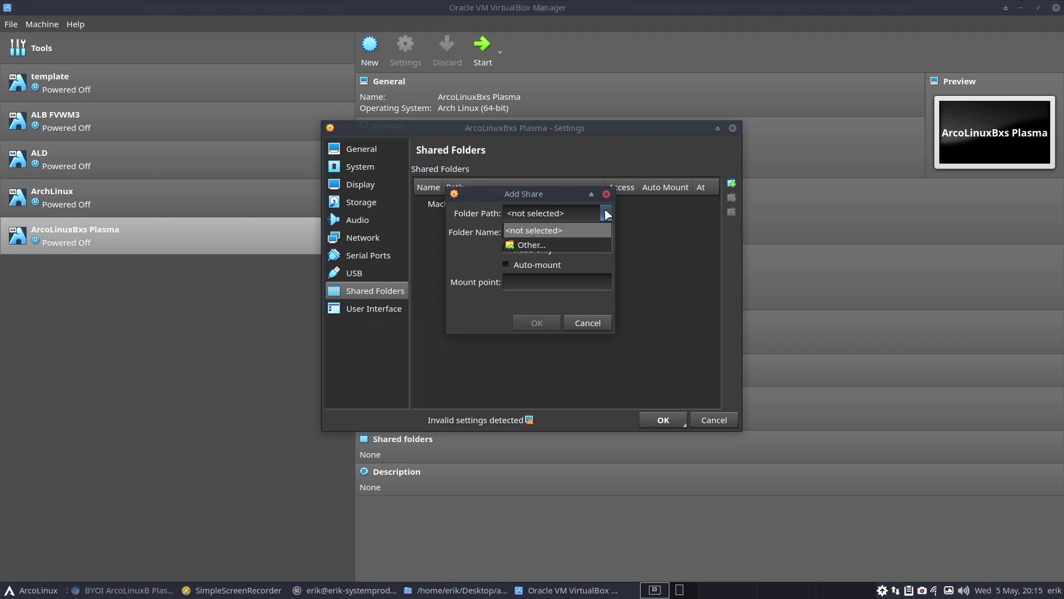
pyautogui.click(581, 243)
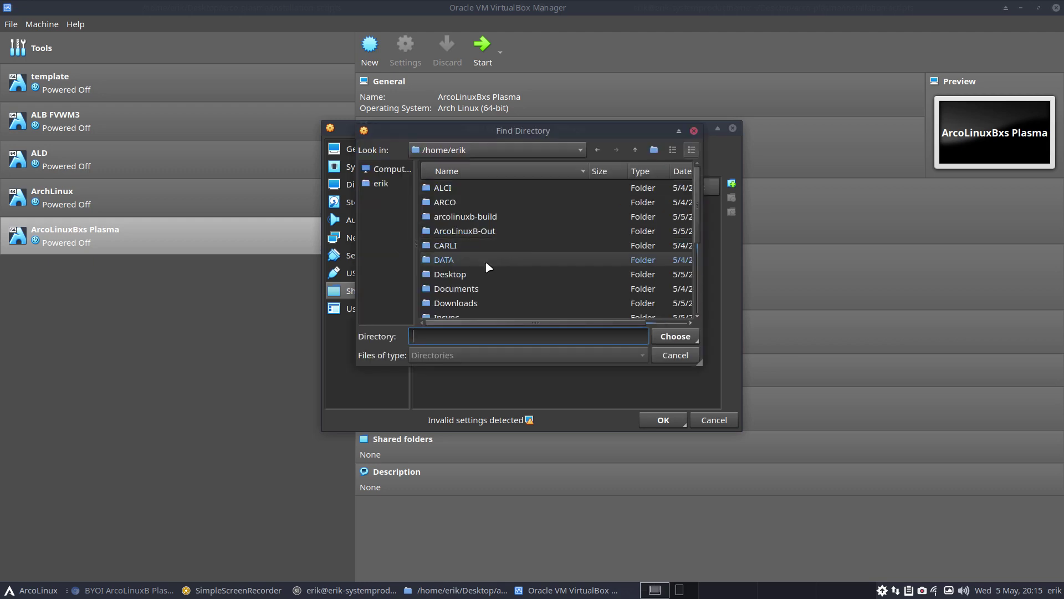
pyautogui.scroll(-3, 485, 261)
pyautogui.click(488, 273)
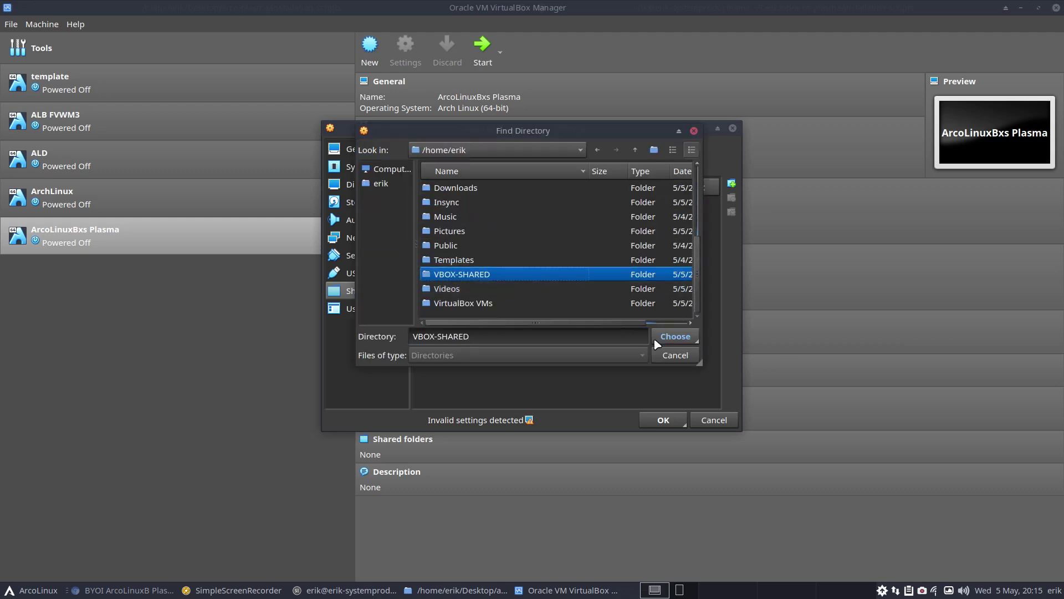
pyautogui.click(668, 336)
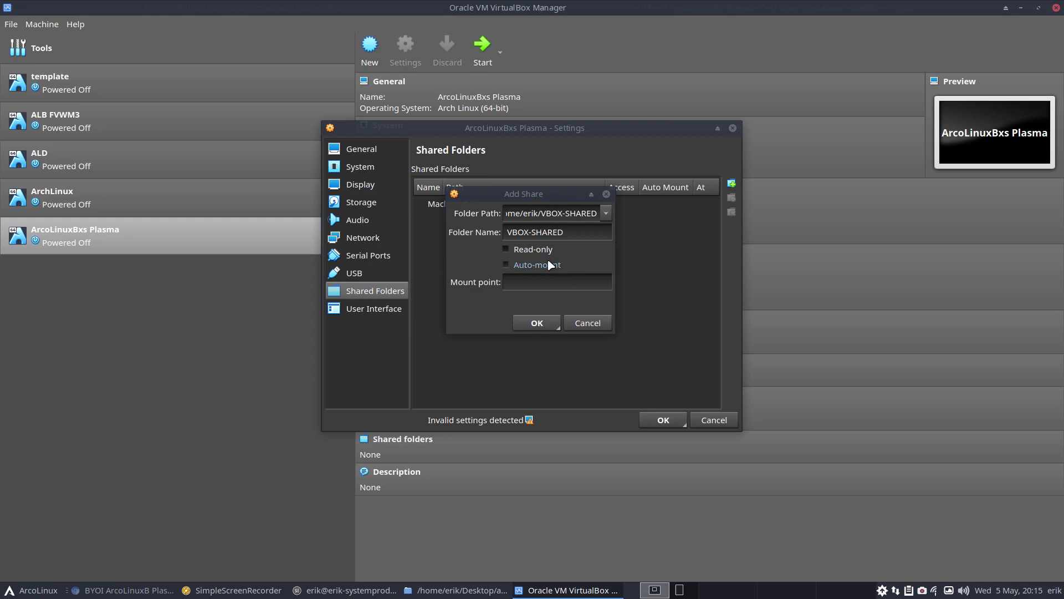
pyautogui.click(513, 268)
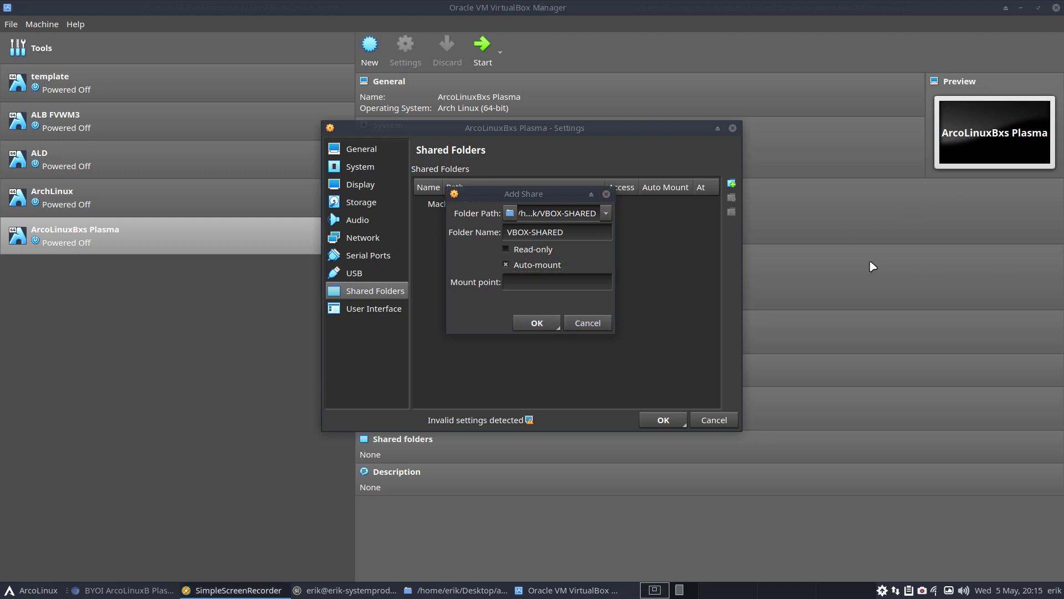
pyautogui.click(536, 323)
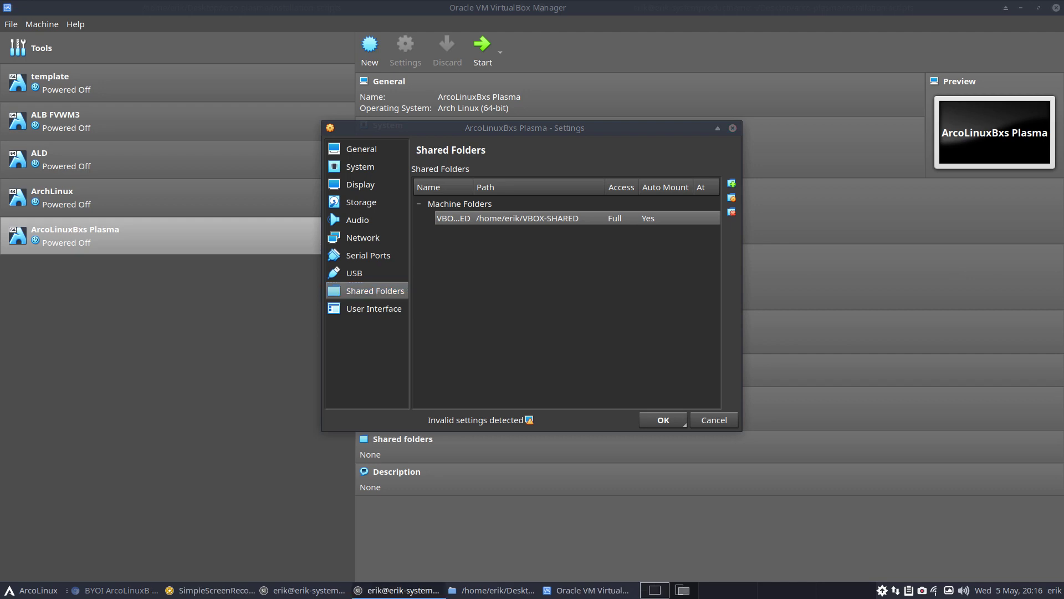
# Check the vbm alias definition with 'alias vbm', then close the terminal
pyautogui.moveTo(413, 186); pyautogui.dragTo(481, 255)
pyautogui.write('alia')
pyautogui.press('BackSpace')
pyautogui.press('BackSpace')
pyautogui.press('BackSpace')
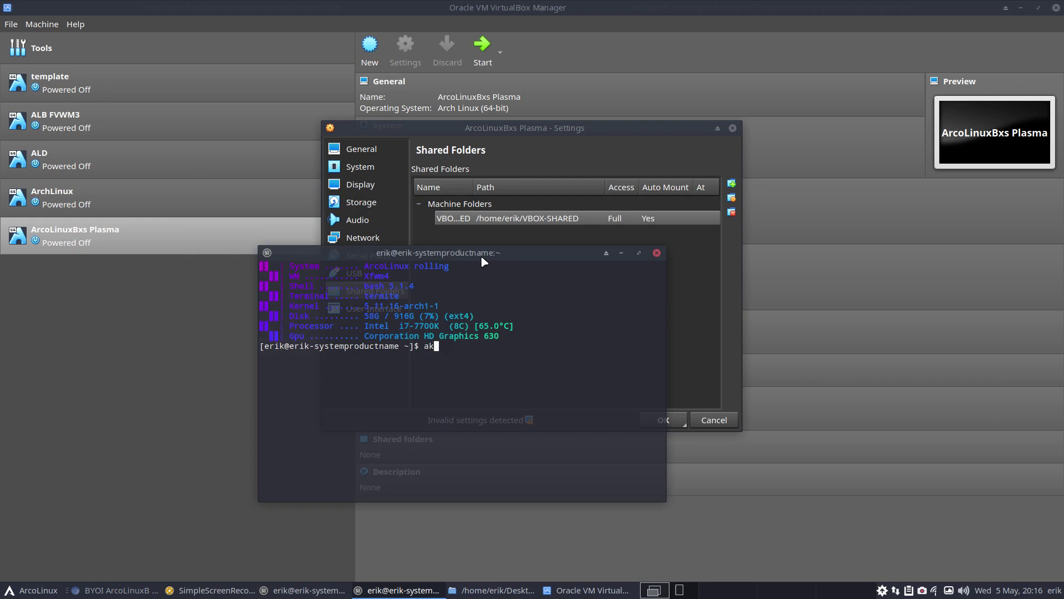
pyautogui.write('lias vb:')
pyautogui.press('BackSpace')
pyautogui.write('m')
pyautogui.press('Return')
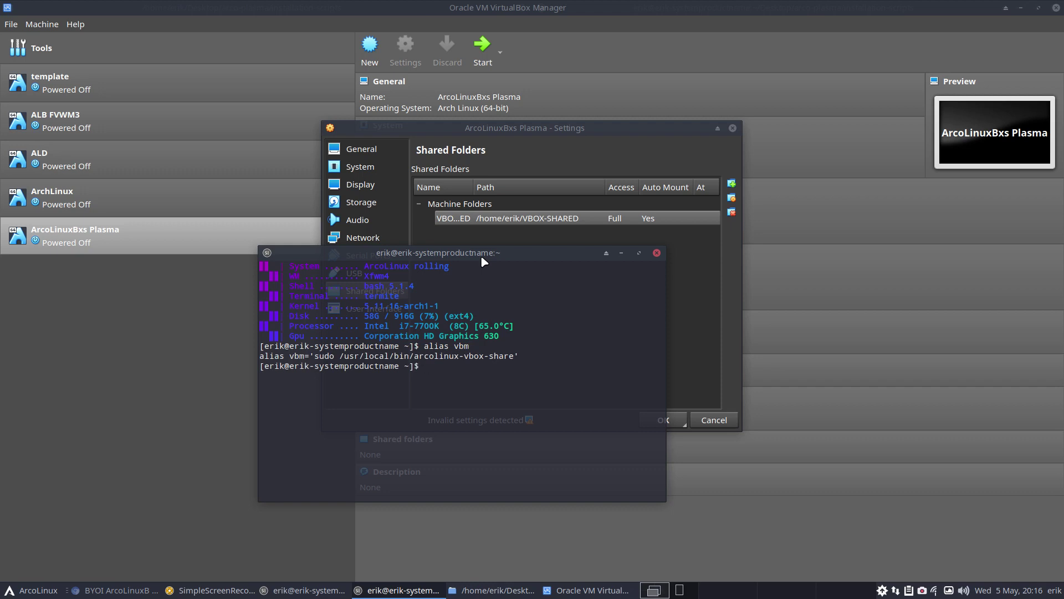
pyautogui.click(654, 253)
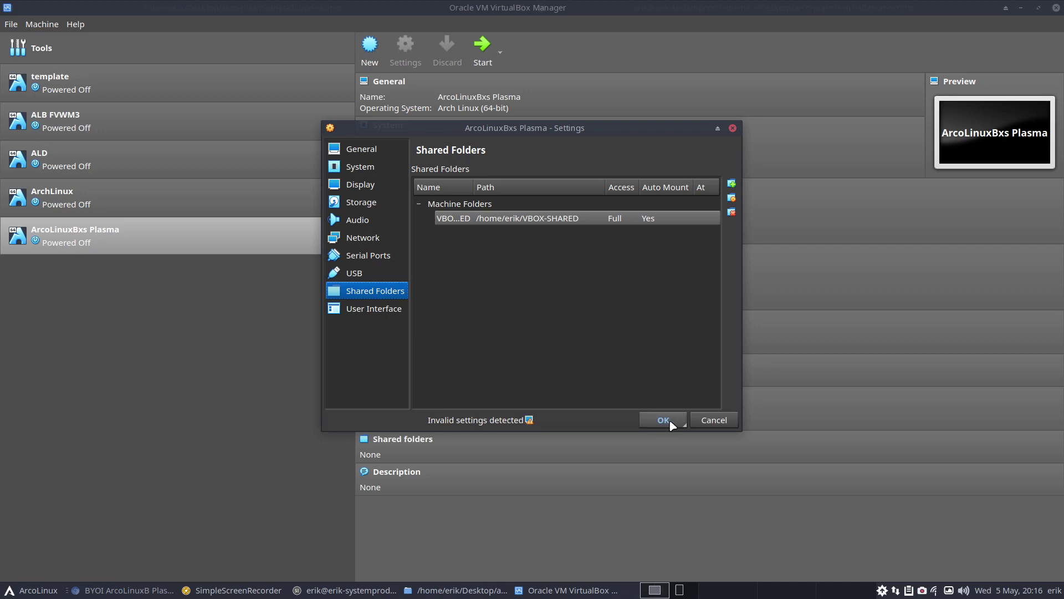
# Save the VM settings with OK, then minimize VirtualBox Manager
pyautogui.click(384, 314)
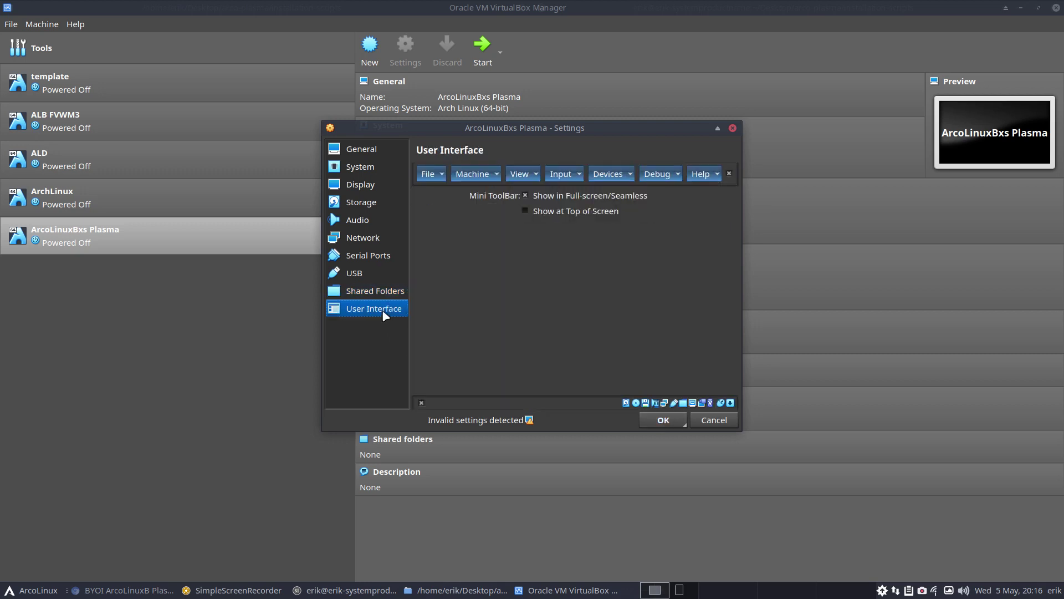
pyautogui.click(672, 422)
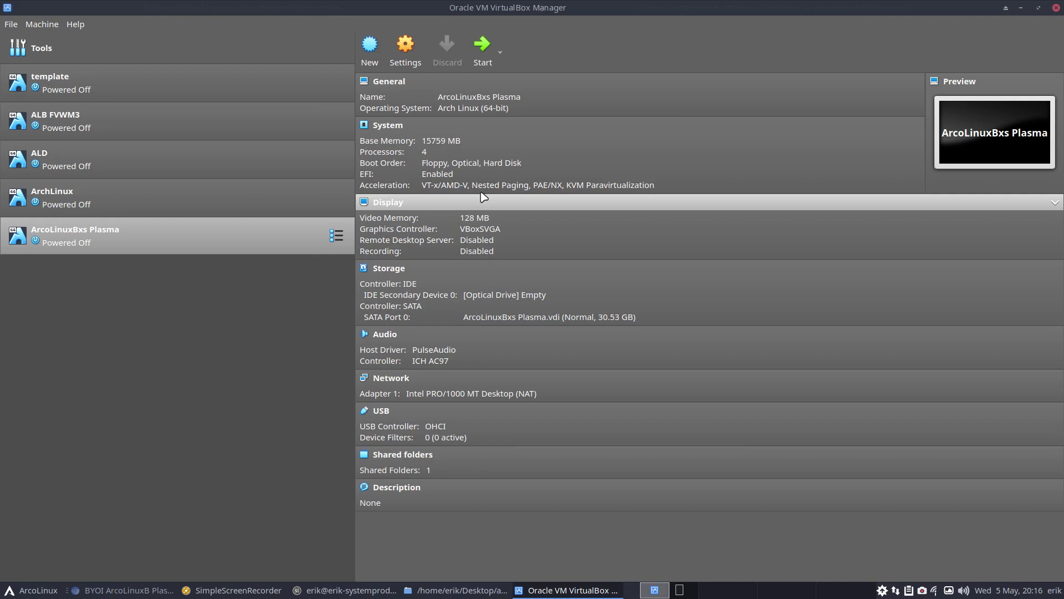
pyautogui.moveTo(592, 12); pyautogui.dragTo(943, 300)
pyautogui.moveTo(1063, 295); pyautogui.dragTo(590, 2)
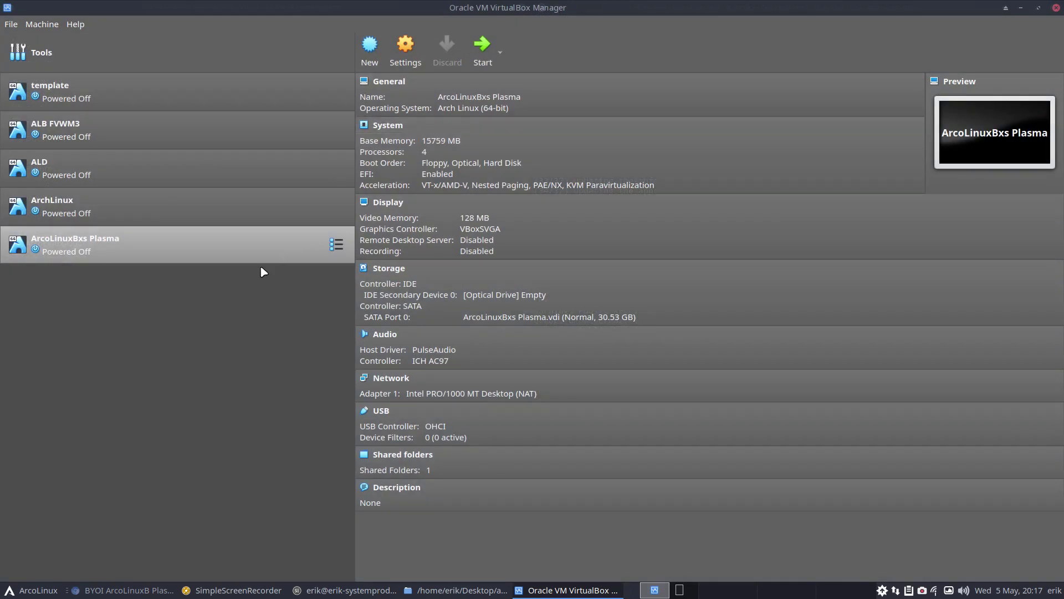
pyautogui.click(1021, 8)
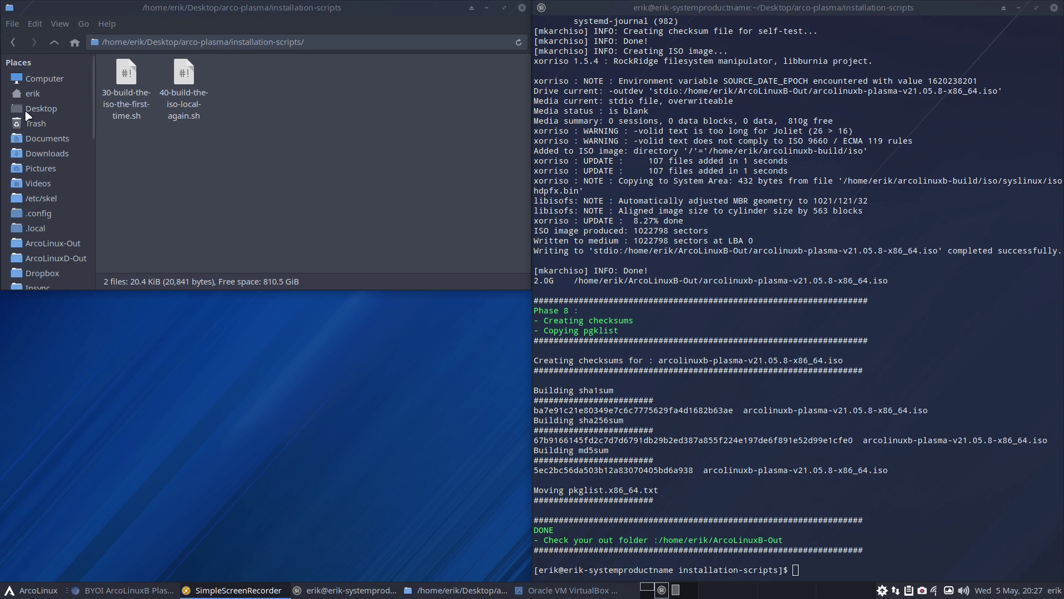
# Delete the five fvwm3 files in ArcoLinuxB-Out, then open the plasma pkglist.txt
pyautogui.click(33, 94)
pyautogui.click(280, 84)
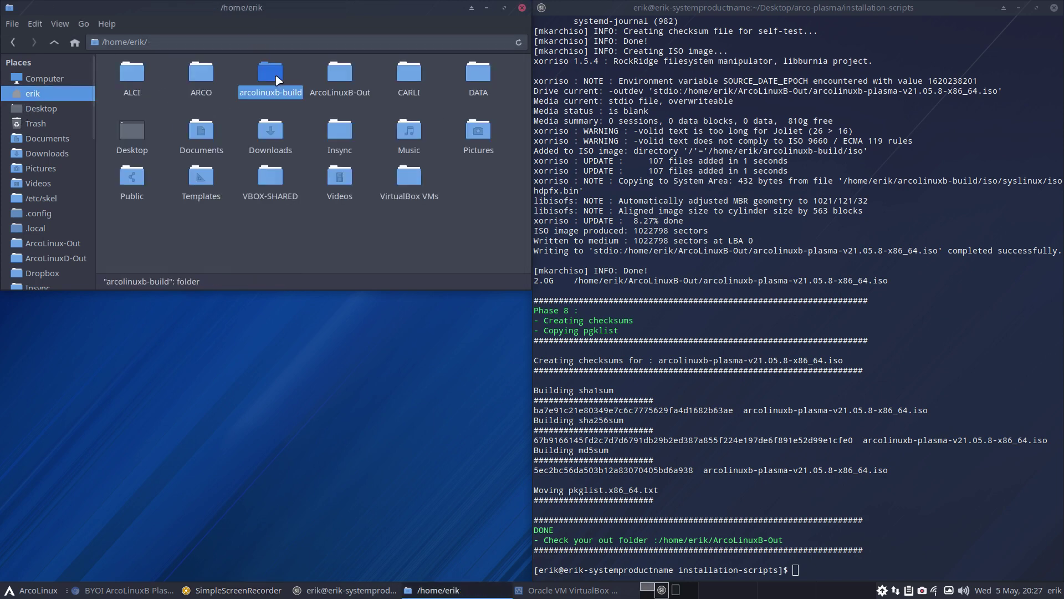
pyautogui.doubleClick(343, 78)
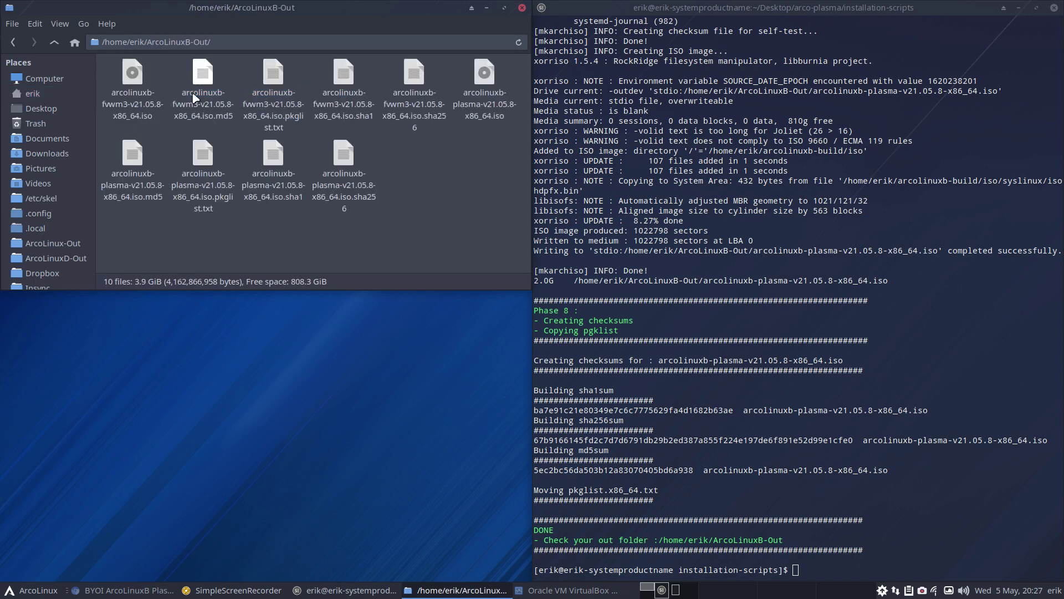
pyautogui.moveTo(110, 71); pyautogui.dragTo(419, 80)
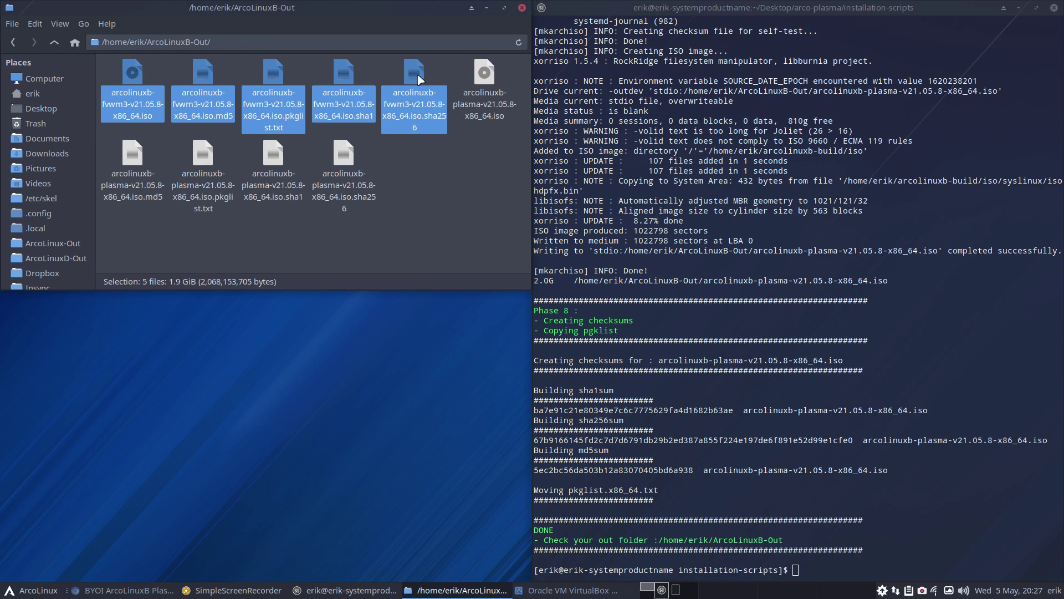
pyautogui.press('Delete')
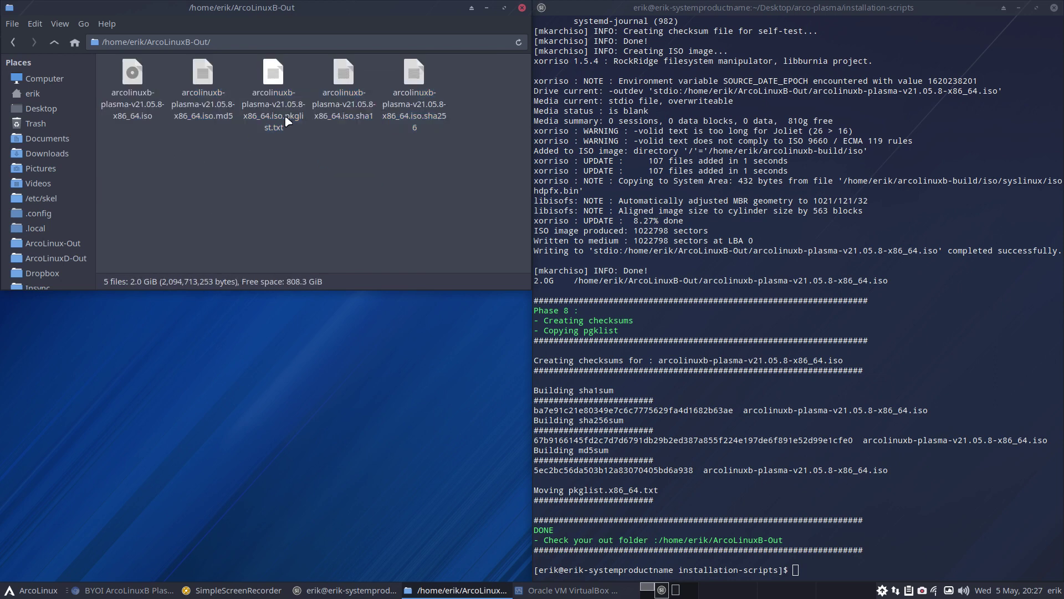
pyautogui.doubleClick(274, 95)
# Scroll pkglist.txt to its final entry, zxing-cpp at line 1134, then close it
pyautogui.scroll(-5, 341, 234)
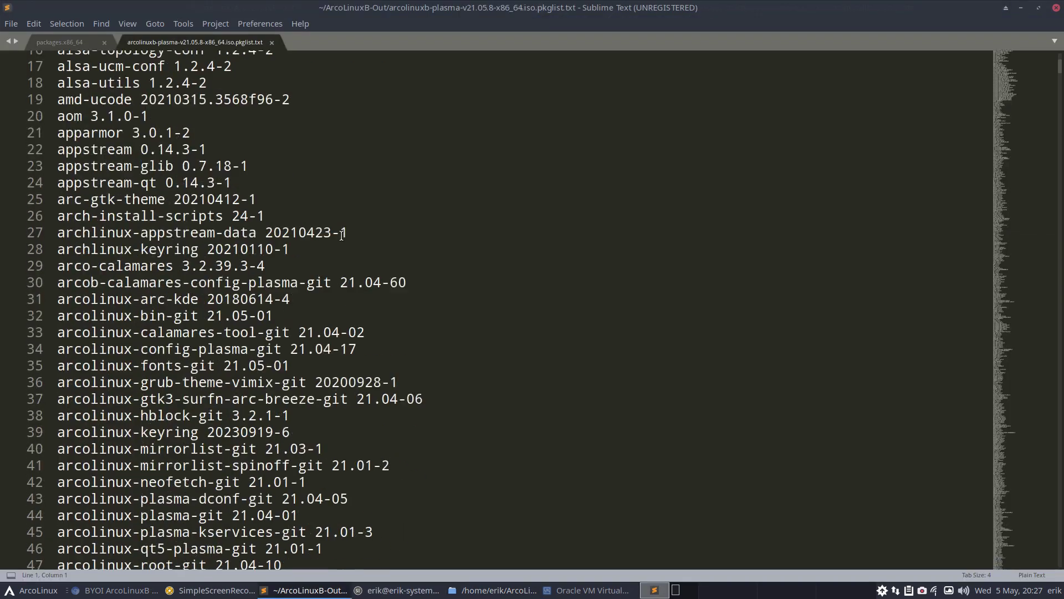
pyautogui.scroll(-2, 341, 234)
pyautogui.moveTo(1060, 67); pyautogui.dragTo(1059, 547)
pyautogui.scroll(-11, 542, 494)
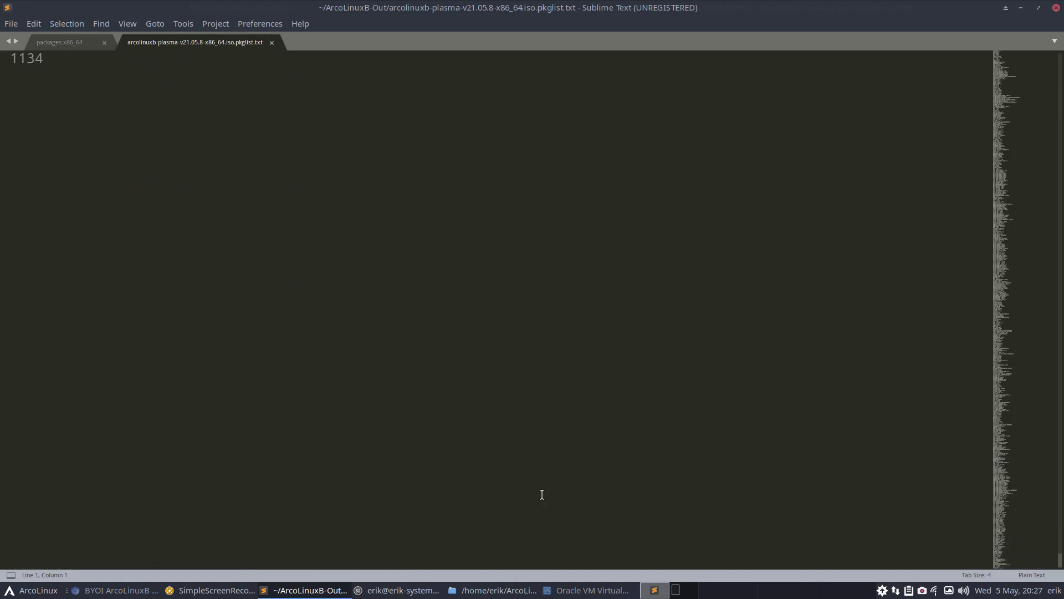
pyautogui.scroll(5, 542, 495)
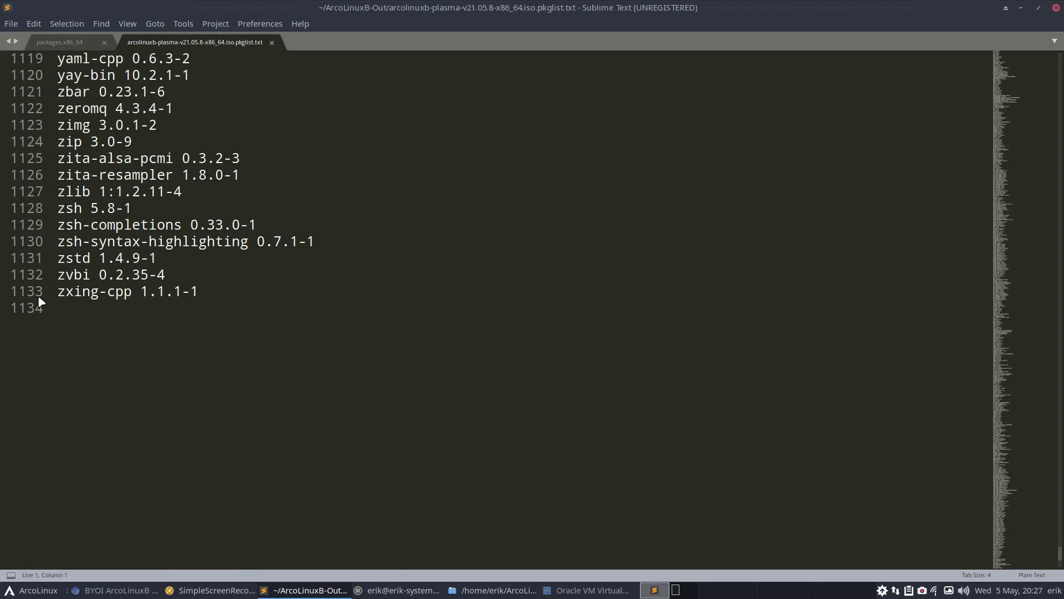
pyautogui.click(1056, 7)
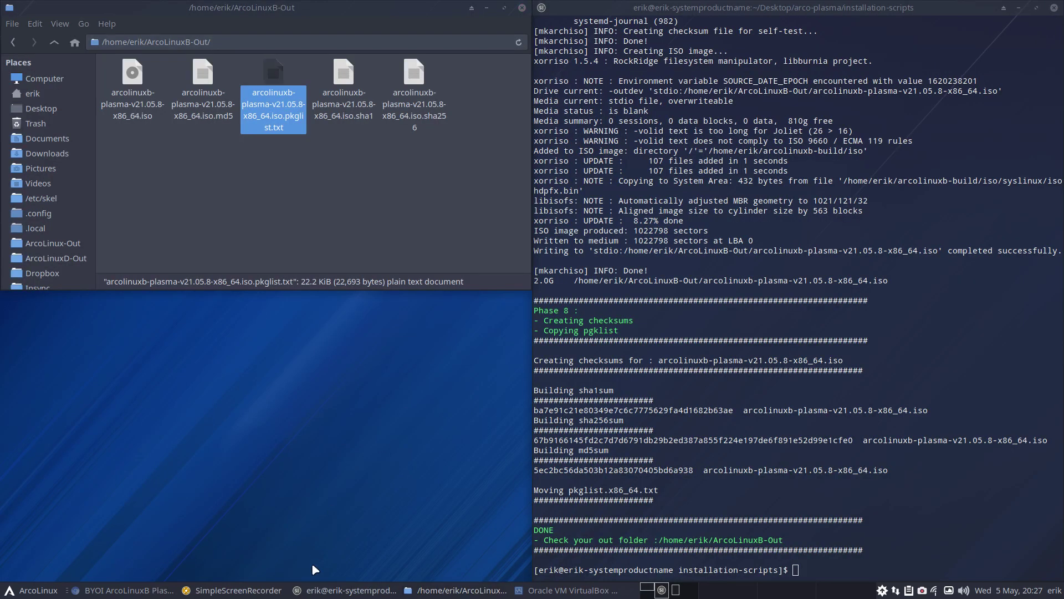
# Browse to the plasma ISO in ArcoLinuxB-Out for the optical drive, then cancel without loading
pyautogui.click(570, 589)
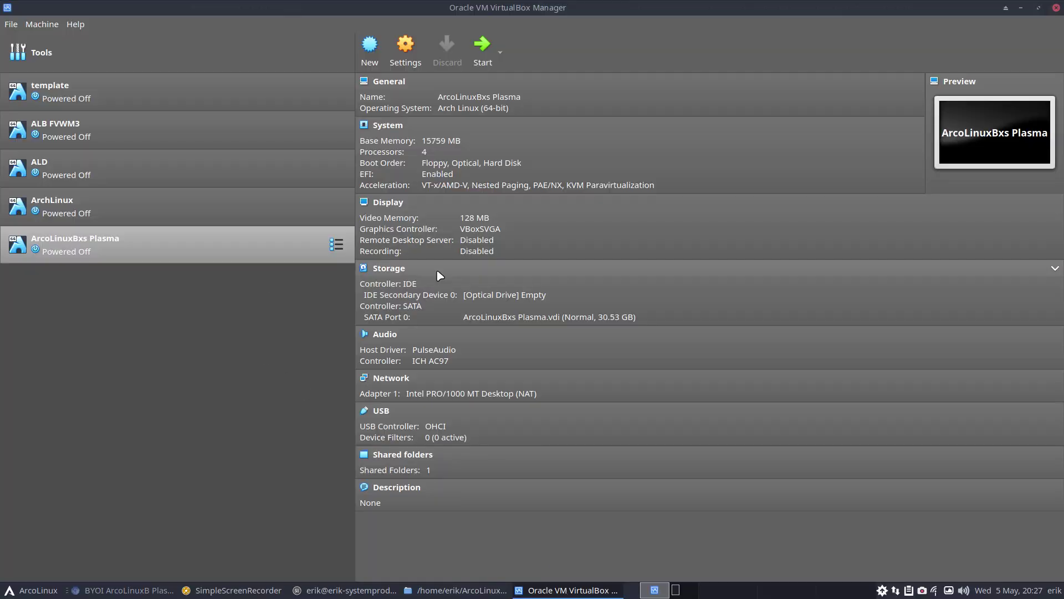
pyautogui.click(499, 305)
pyautogui.click(537, 324)
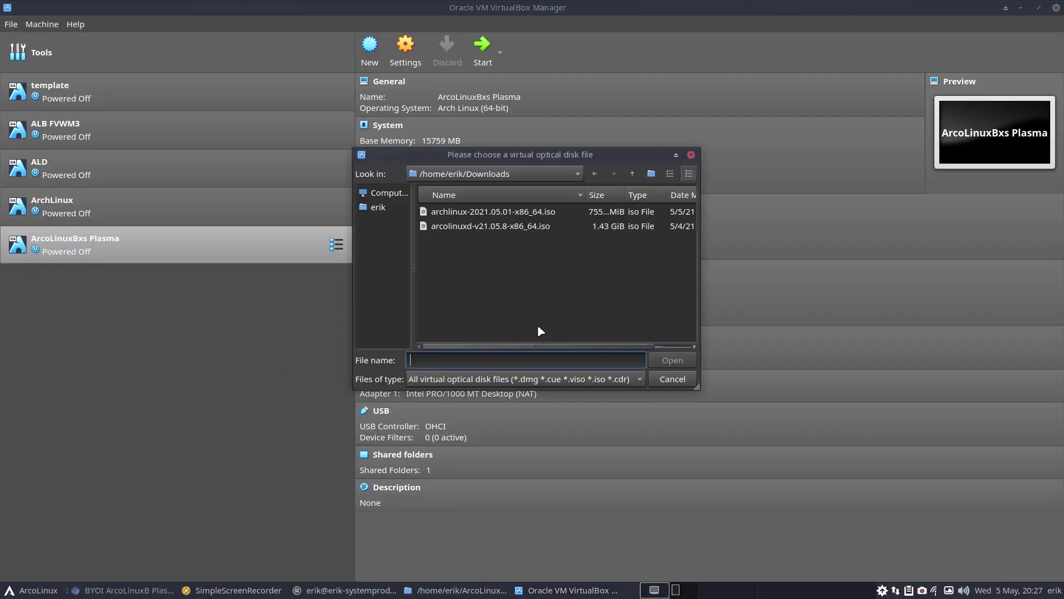
pyautogui.click(378, 207)
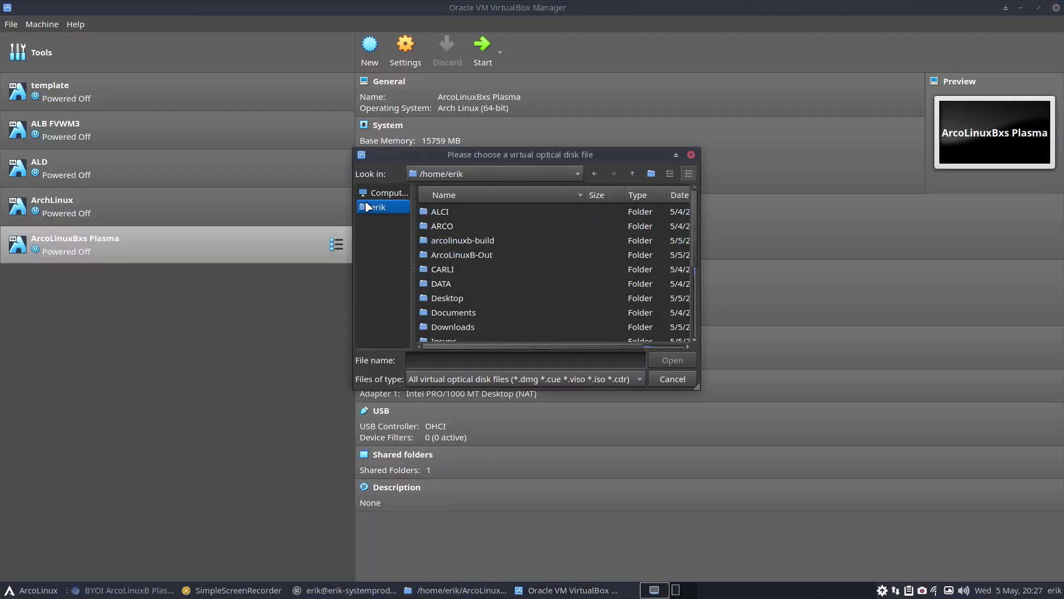
pyautogui.doubleClick(458, 255)
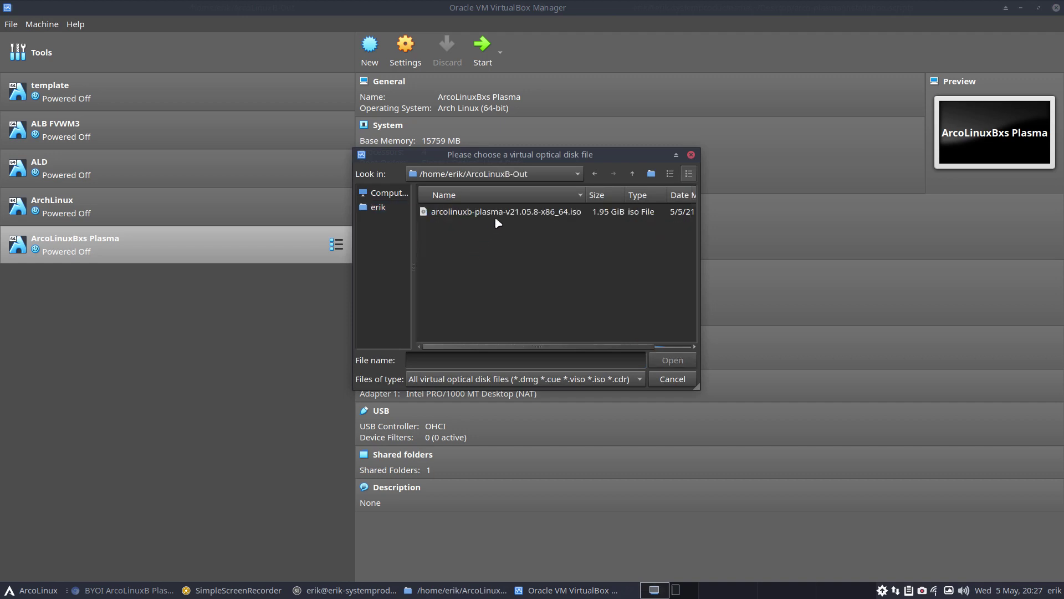
pyautogui.click(495, 214)
pyautogui.click(672, 377)
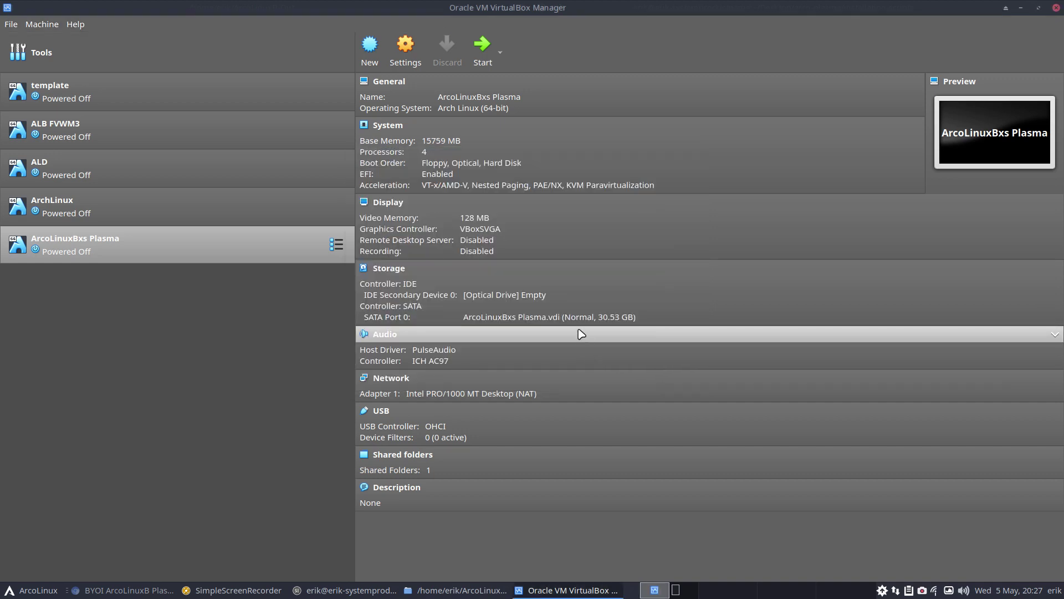
# Load arcolinuxb-plasma-v21.05.8-x86_64.iso from ArcoLinuxB-Out into the optical drive
pyautogui.click(540, 295)
pyautogui.click(613, 333)
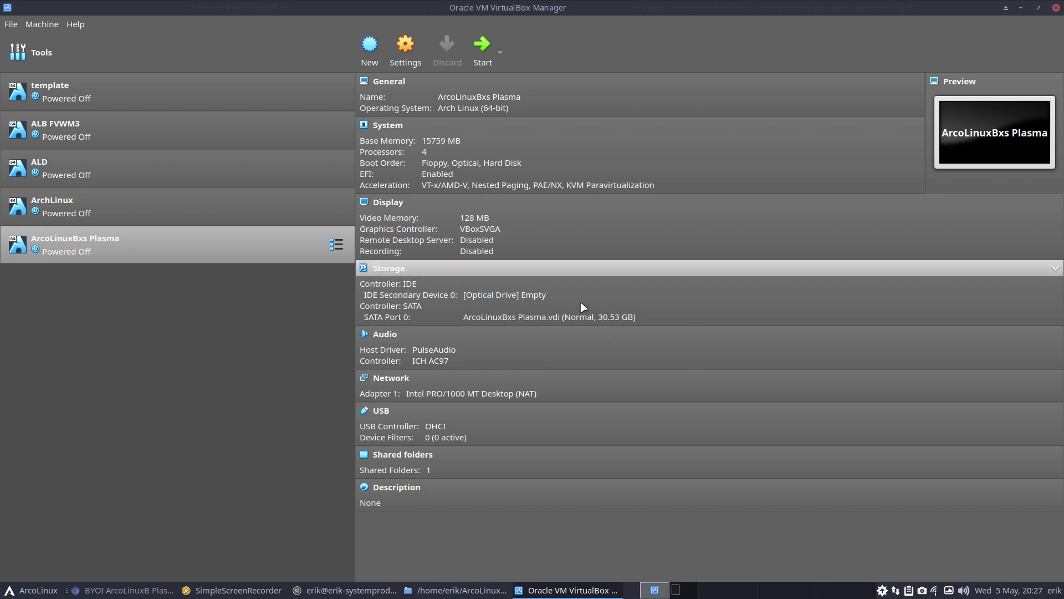
pyautogui.click(536, 295)
pyautogui.click(590, 327)
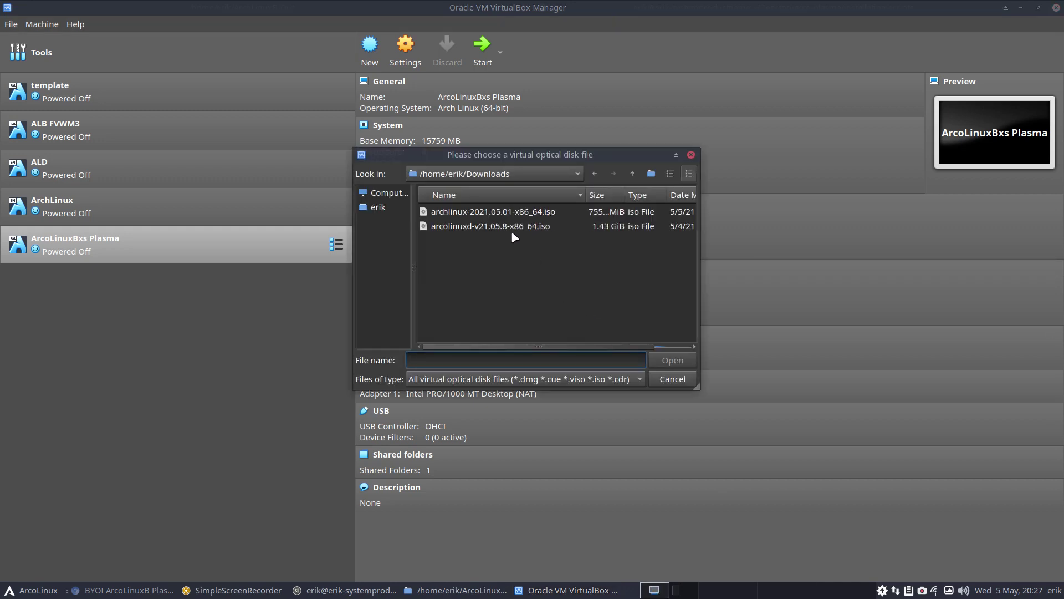
pyautogui.click(378, 207)
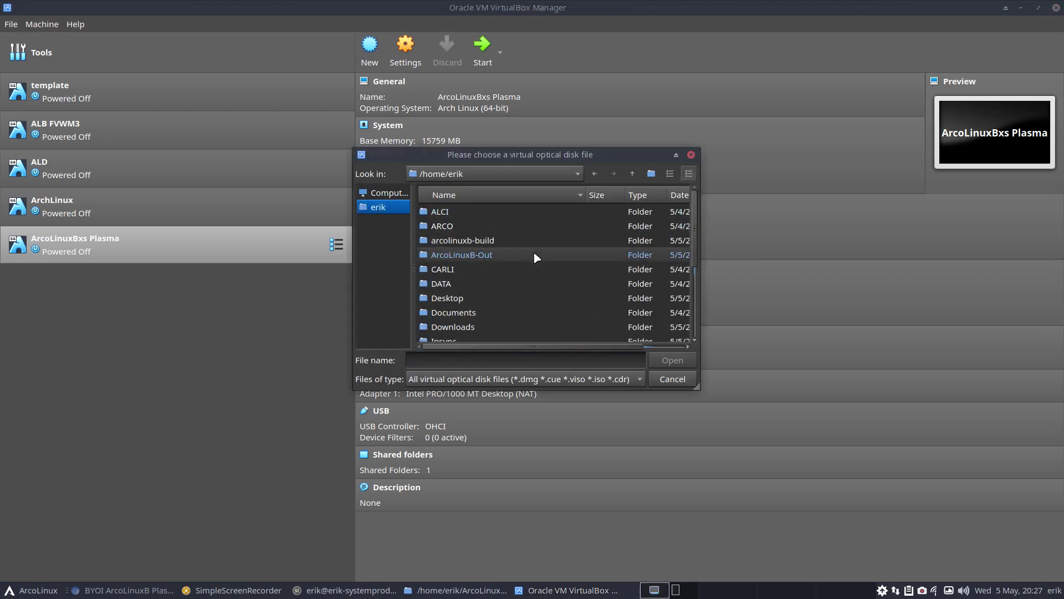
pyautogui.doubleClick(476, 256)
pyautogui.click(483, 213)
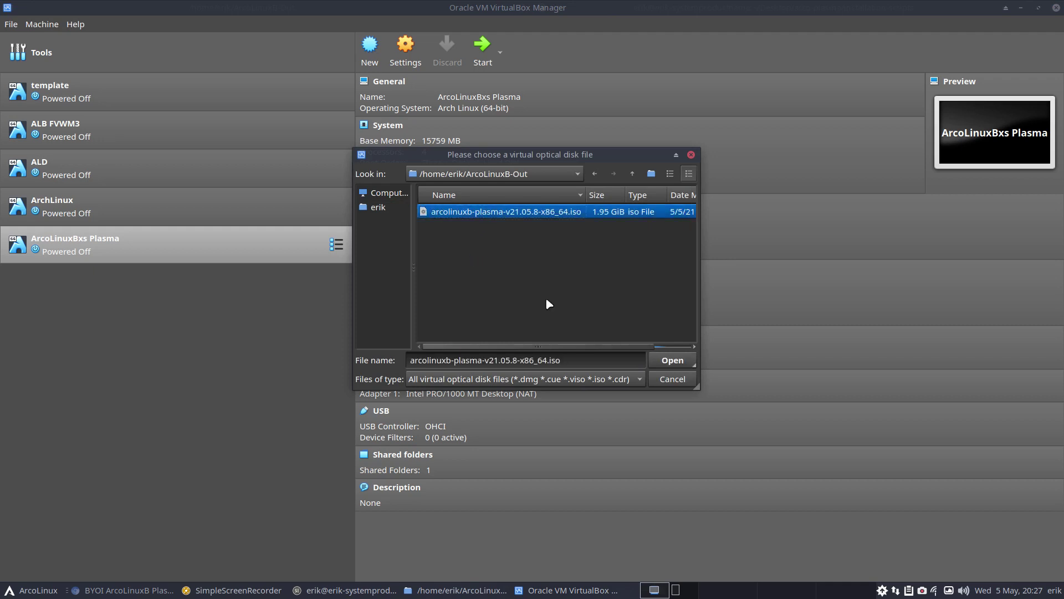
pyautogui.click(657, 363)
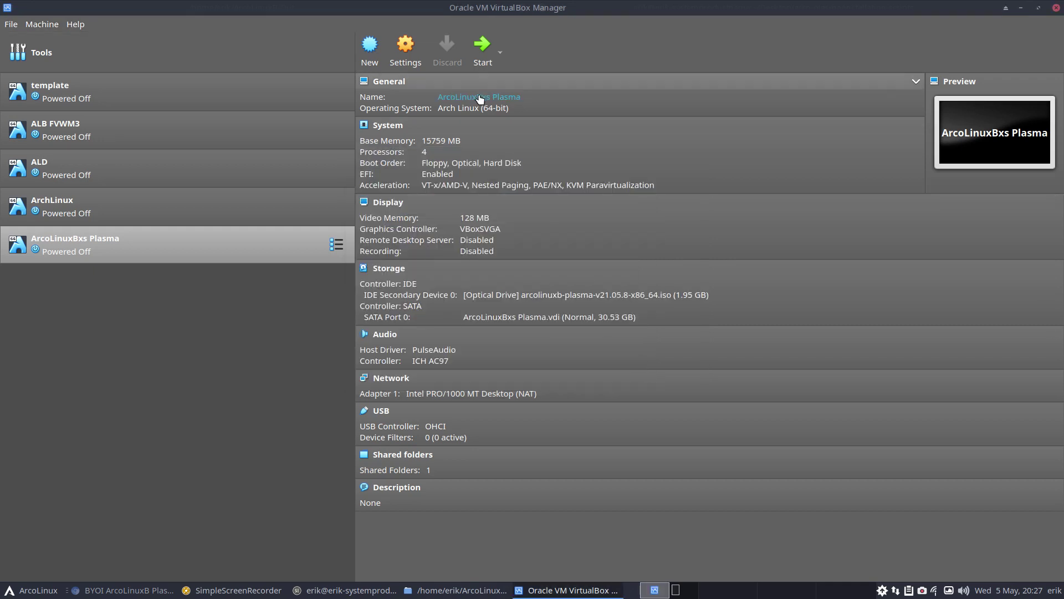
# Start ArcoLinuxBxs Plasma, maximize its window, and switch it to full screen
pyautogui.click(482, 46)
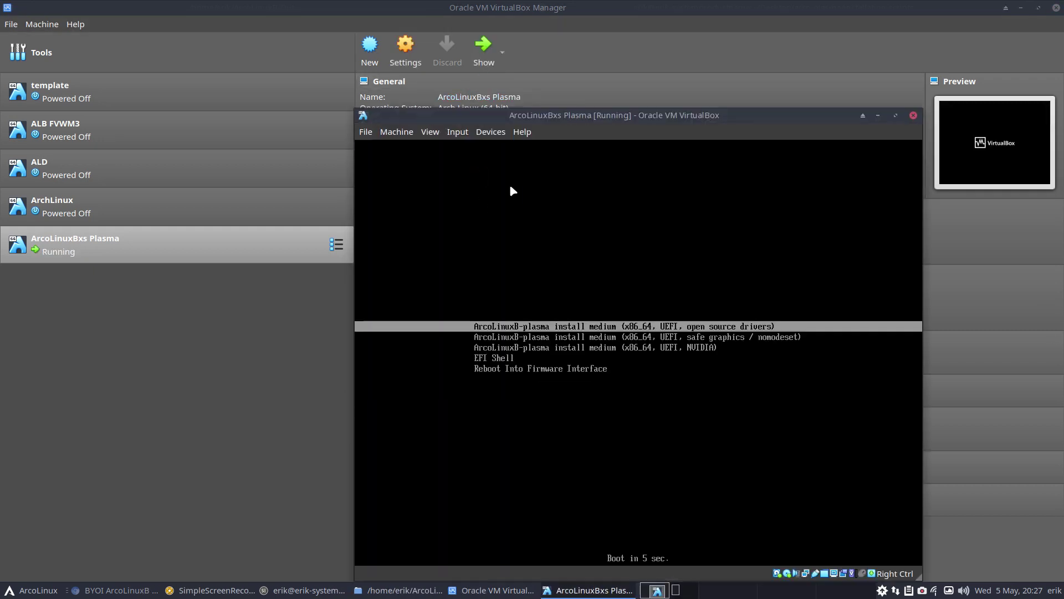
pyautogui.click(896, 115)
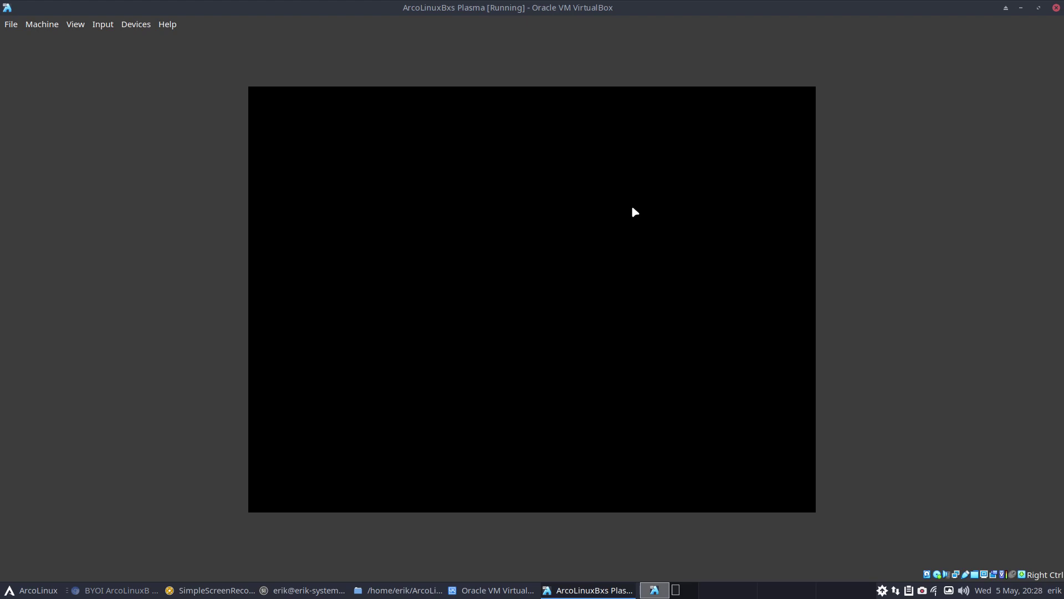
pyautogui.press('Control_R+f')
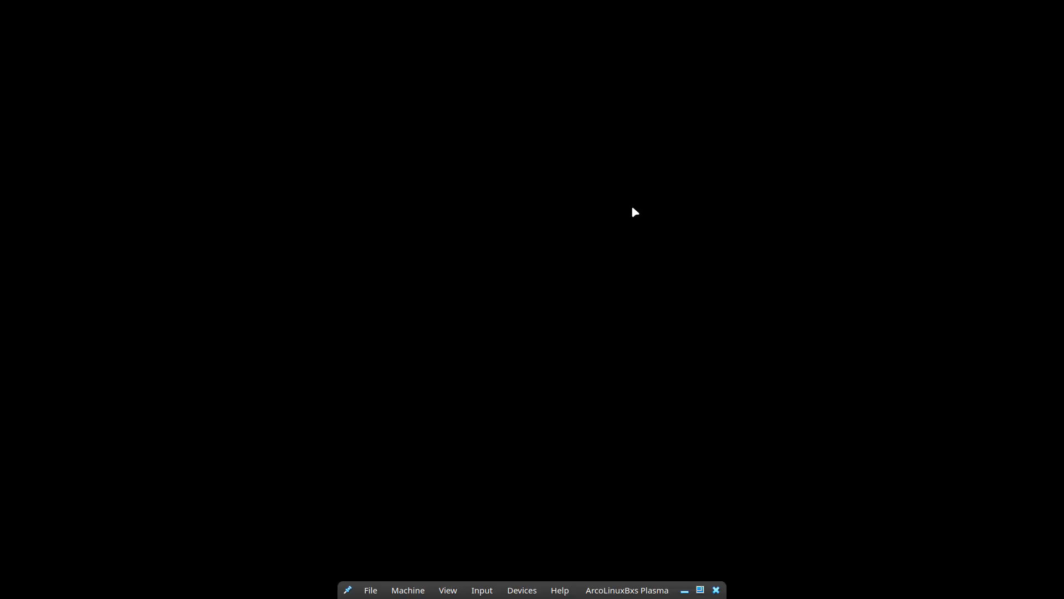
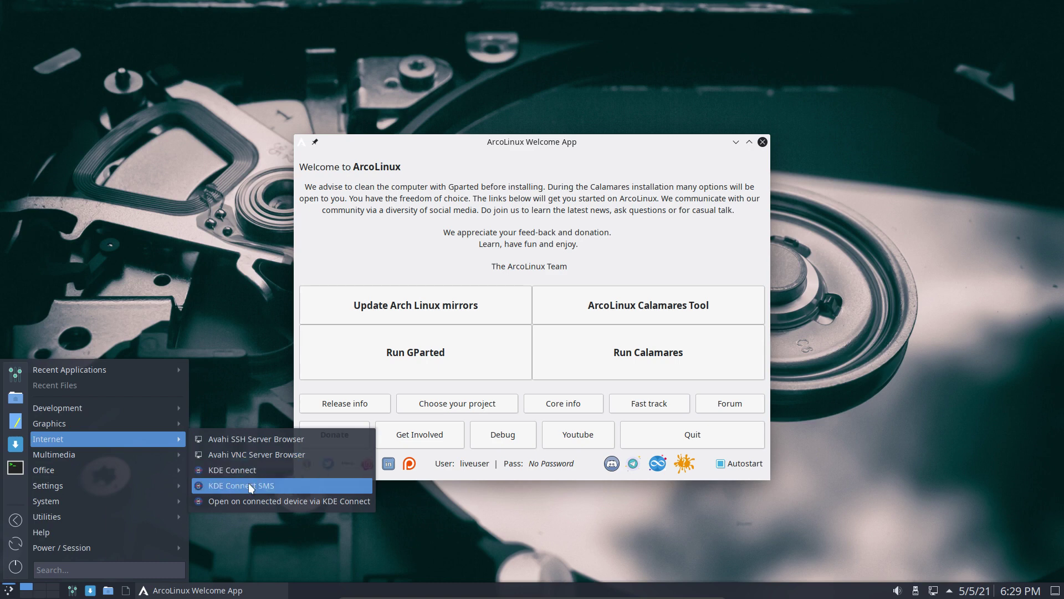
# Close the application menu, then briefly drop down and hide the Yakuake system-info terminal
pyautogui.moveTo(106, 416)
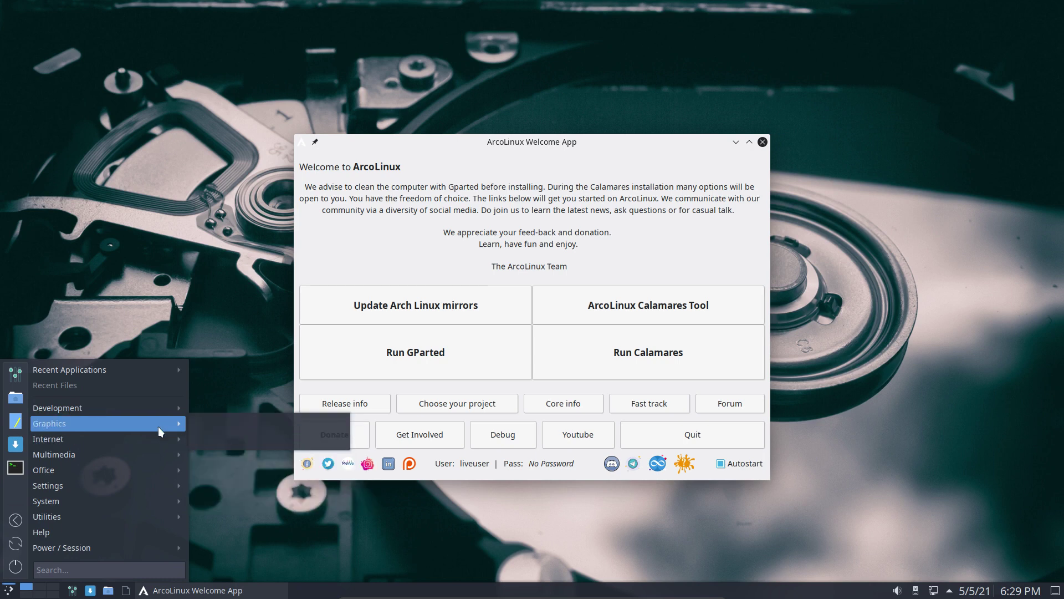
pyautogui.moveTo(145, 408)
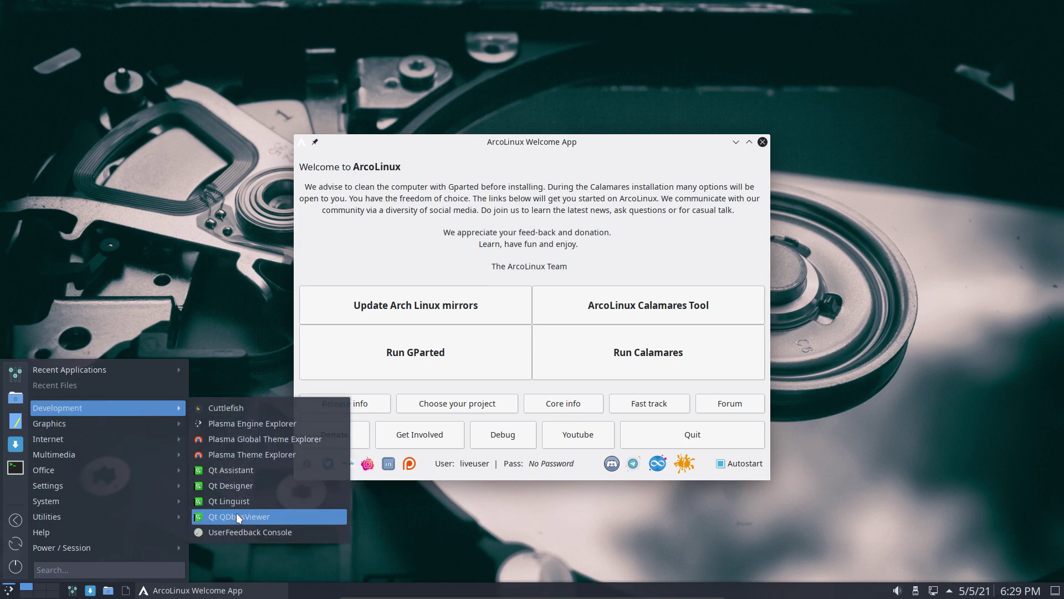
pyautogui.moveTo(128, 517)
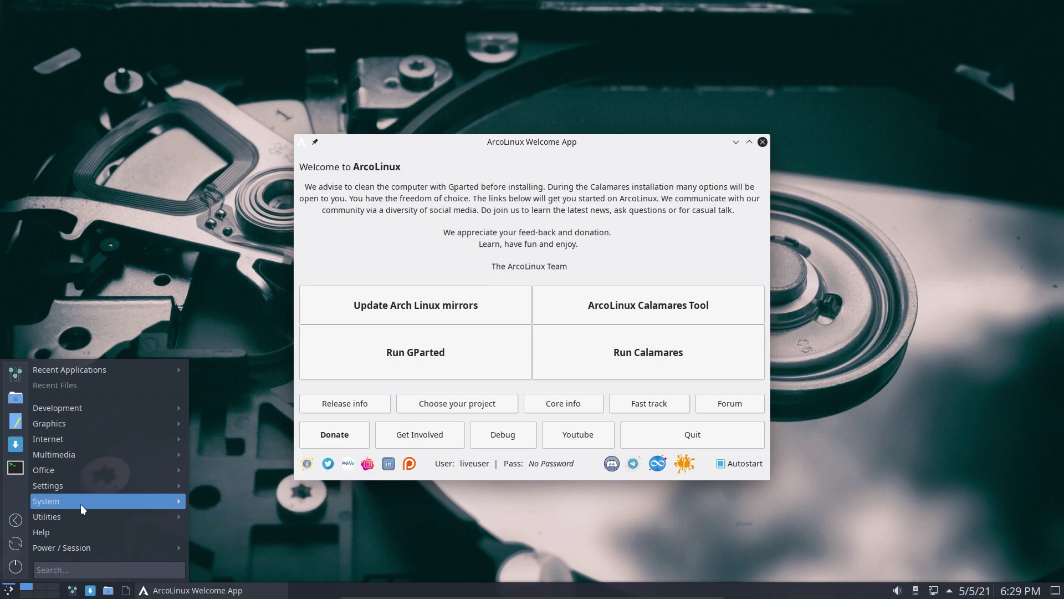
pyautogui.moveTo(94, 501)
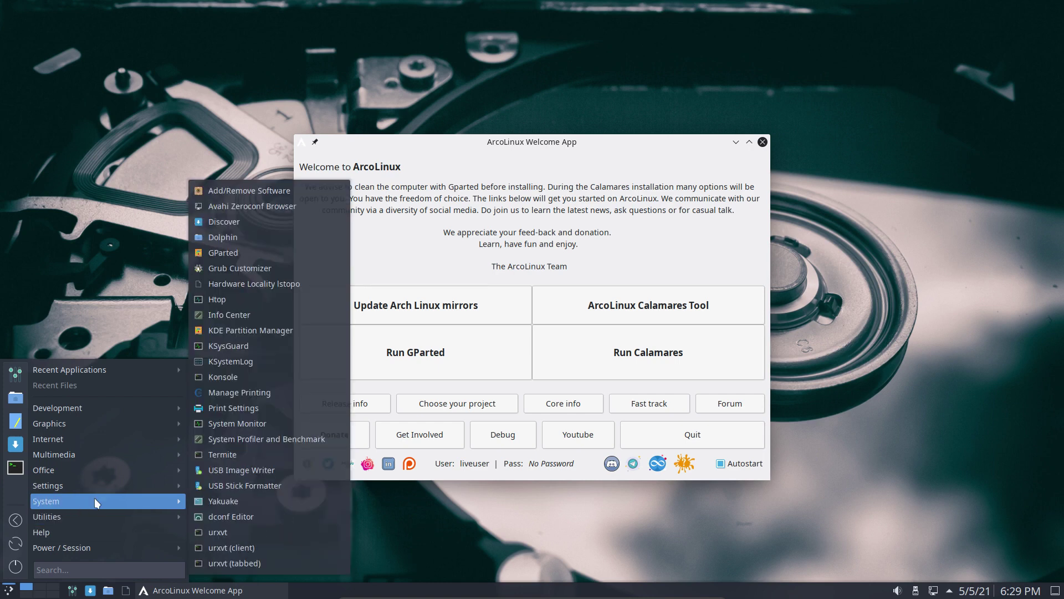
pyautogui.click(148, 239)
pyautogui.press('F12')
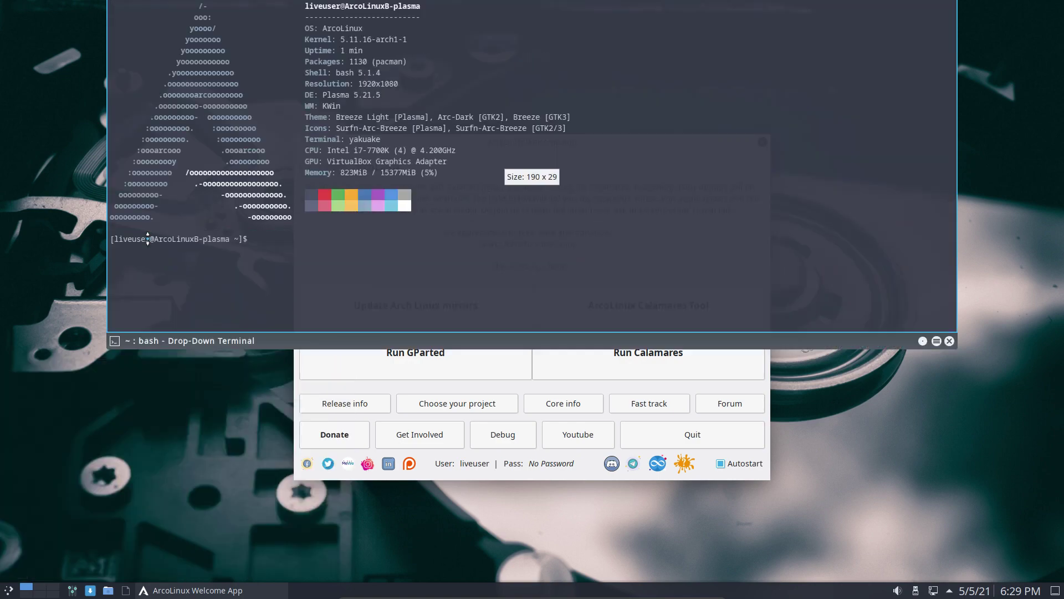
pyautogui.press('F12')
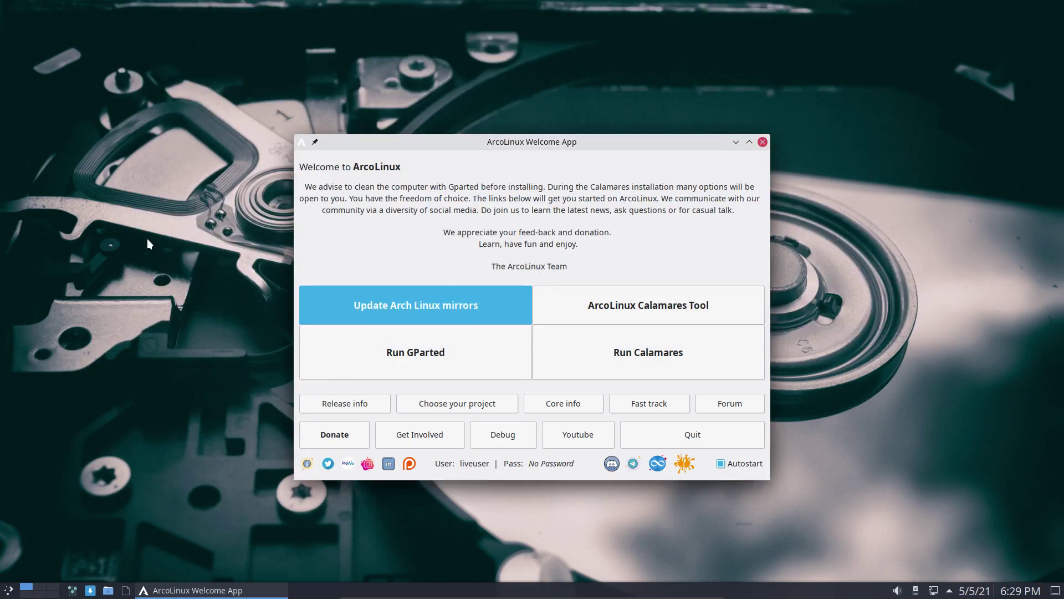
# Launch Calamares and accept the American English welcome page and the default kernel
pyautogui.click(640, 355)
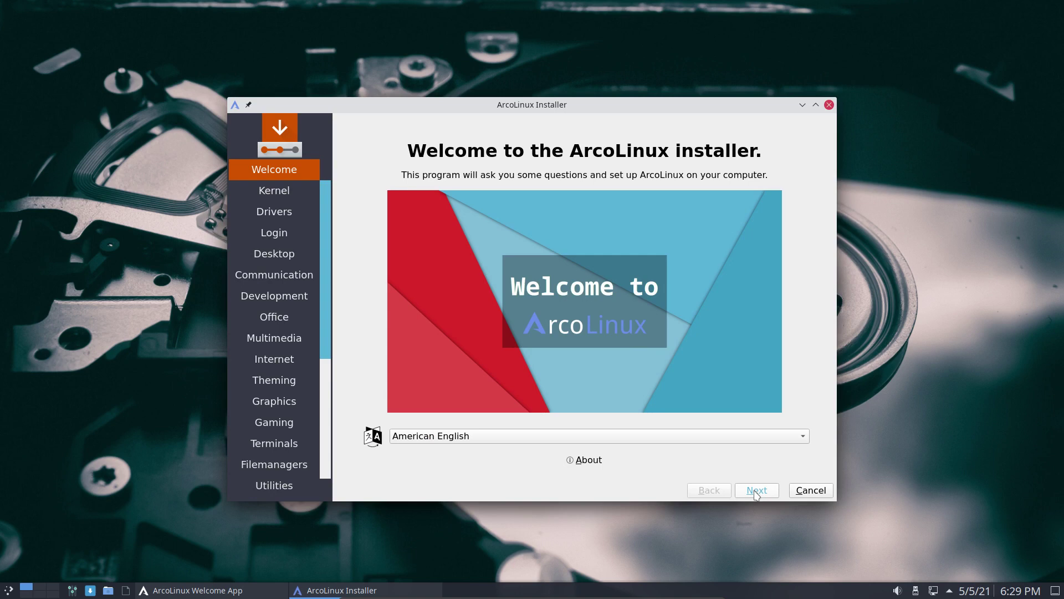
pyautogui.click(756, 490)
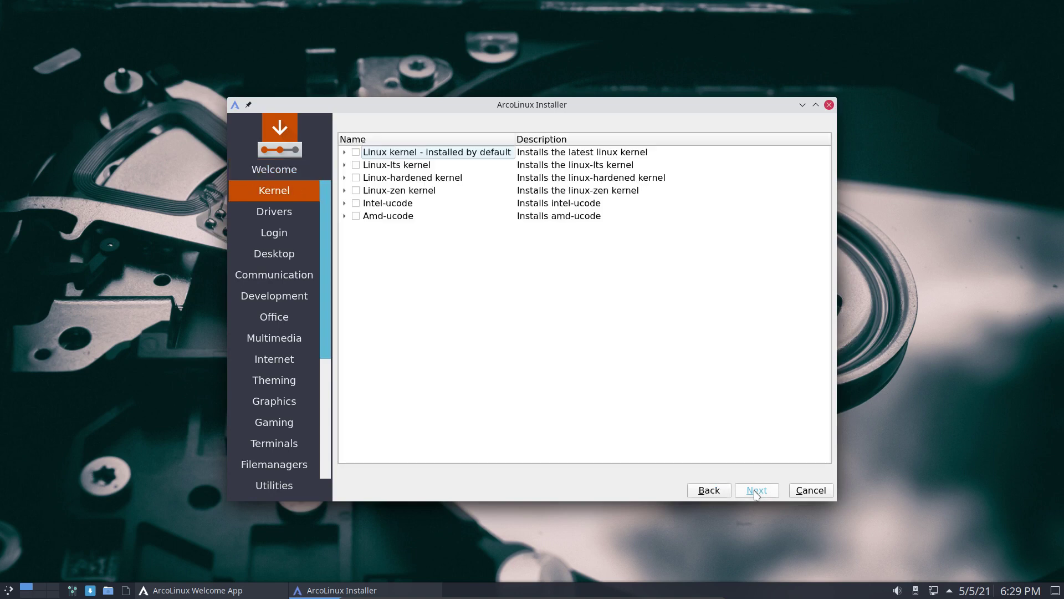
pyautogui.click(756, 490)
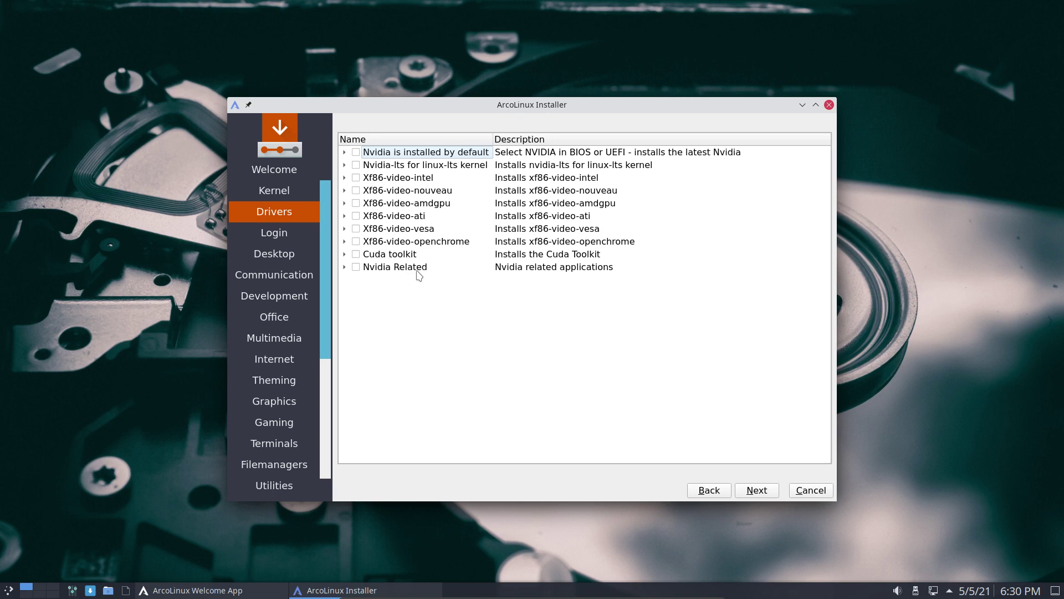
# Leave Nvidia-lts unticked on Drivers and add the arcolinux-sddm-materia-git Sddm theme
pyautogui.click(356, 165)
pyautogui.click(356, 165)
pyautogui.click(765, 490)
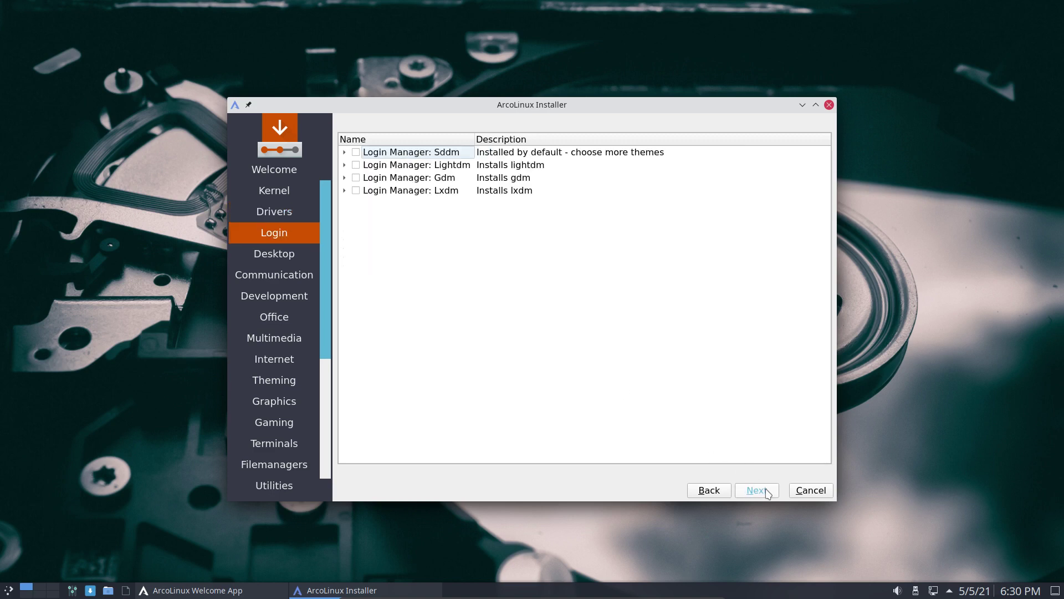
pyautogui.click(344, 153)
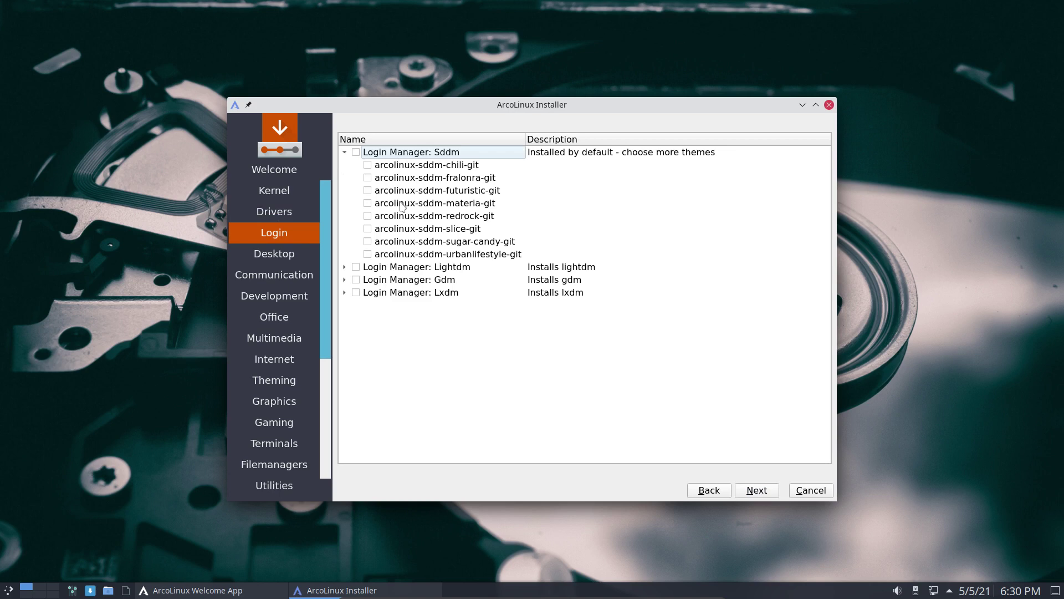
pyautogui.click(368, 203)
pyautogui.click(765, 490)
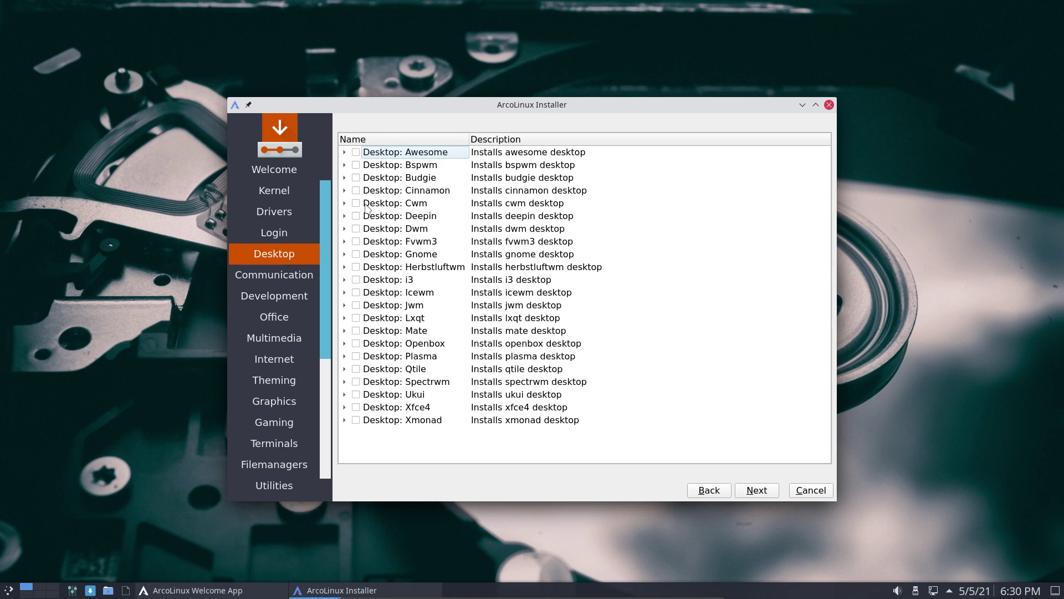
# Tick the Dwm desktop and step through the communication and development package pages
pyautogui.click(356, 228)
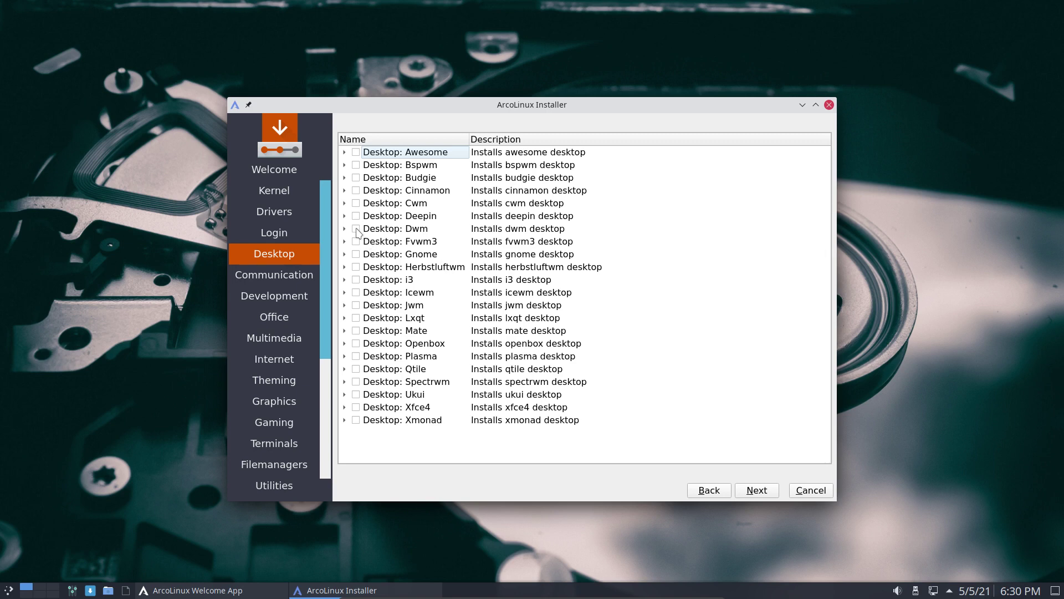
pyautogui.click(767, 494)
pyautogui.click(767, 497)
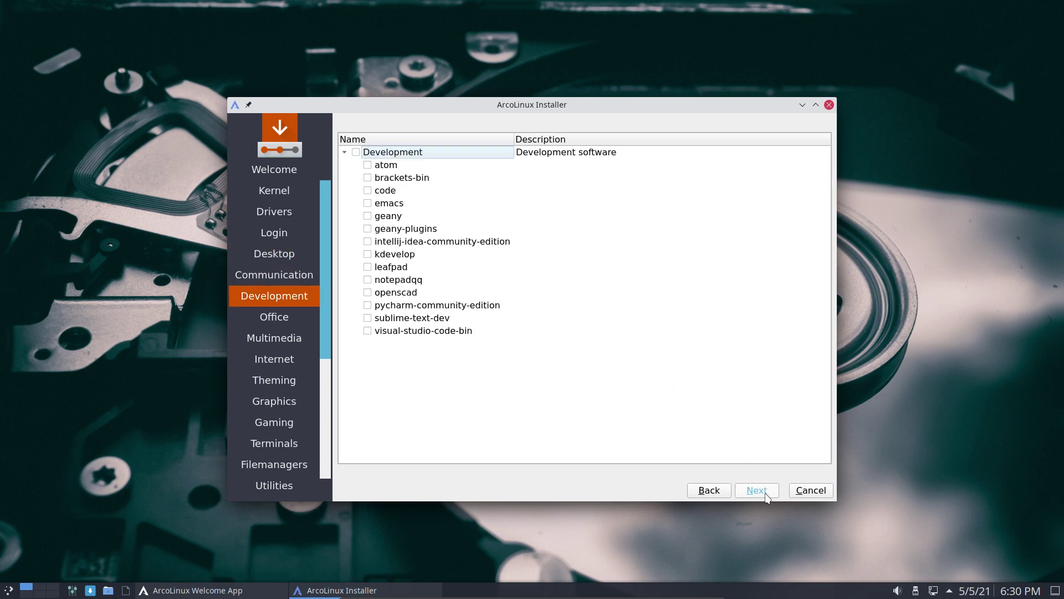
pyautogui.click(714, 495)
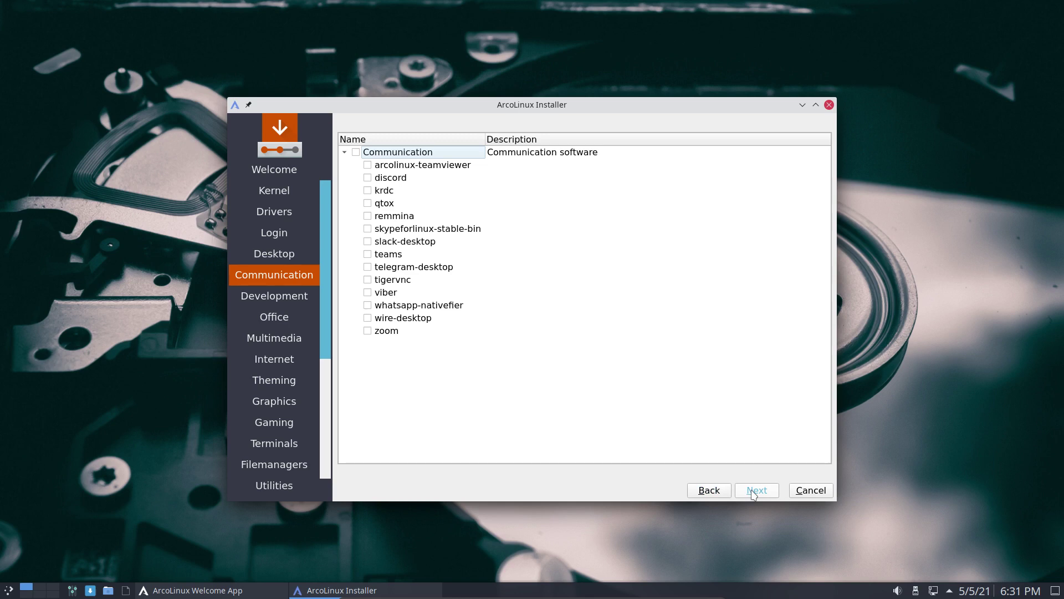
pyautogui.click(754, 492)
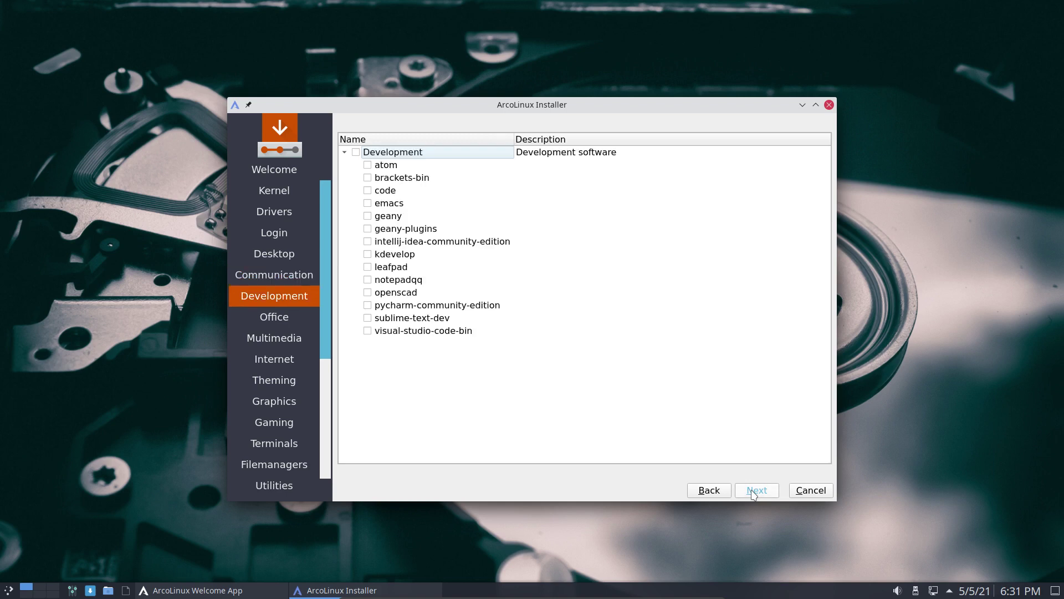
# Skip the office, multimedia, internet, theming, graphics, gaming, terminal, file manager, utilities and fonts pages unchanged
pyautogui.click(754, 492)
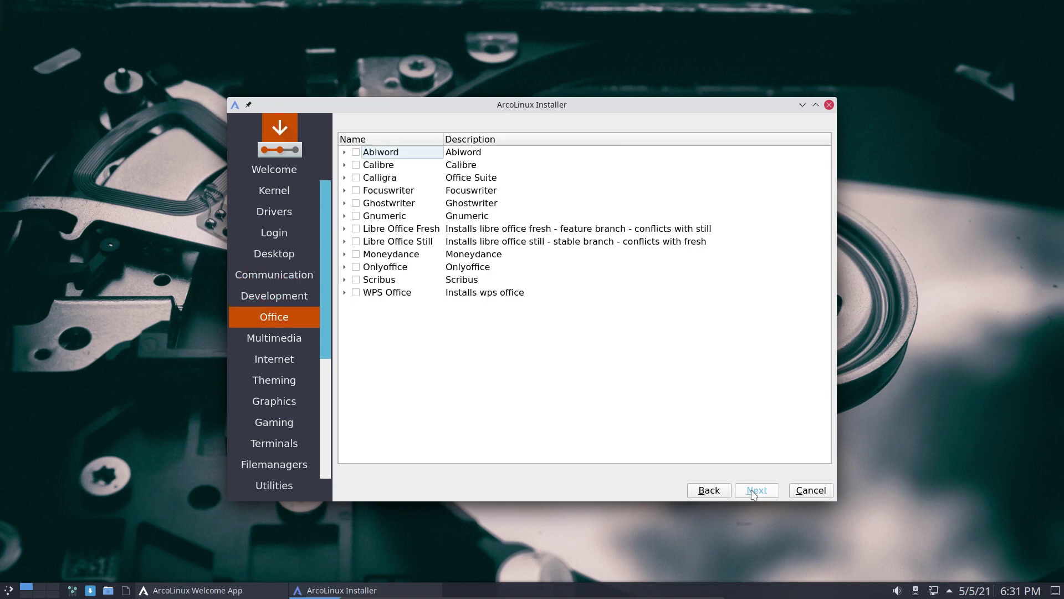
pyautogui.click(758, 493)
pyautogui.click(760, 493)
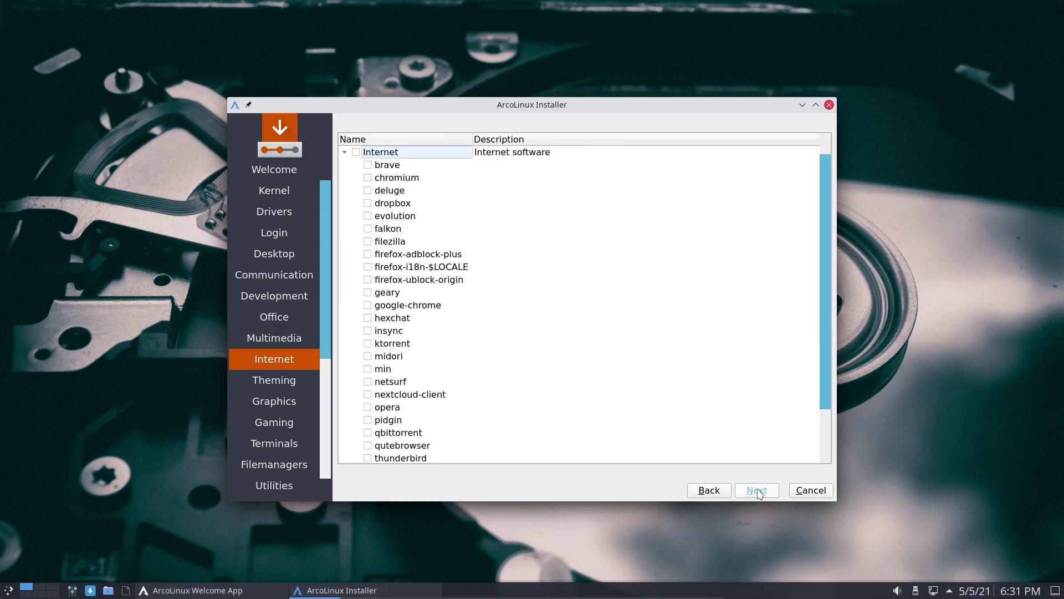
pyautogui.click(765, 493)
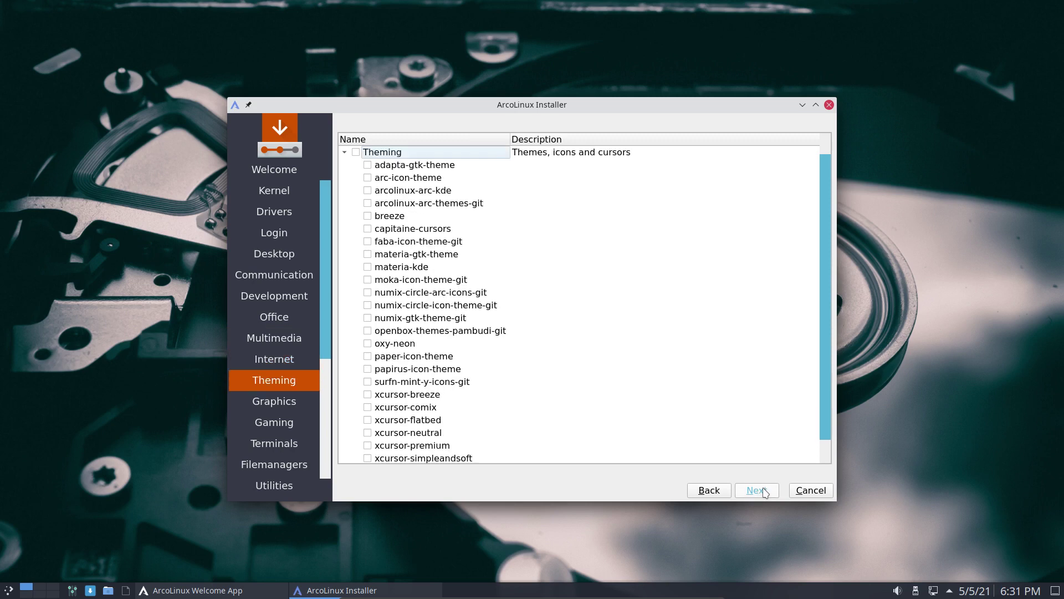
pyautogui.click(765, 492)
pyautogui.click(765, 492)
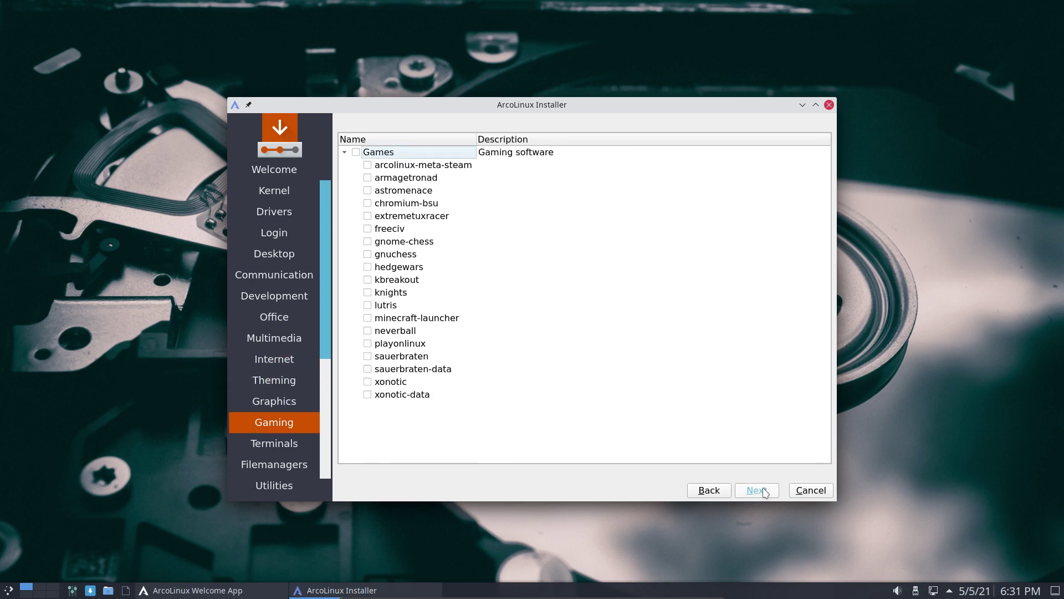
pyautogui.click(765, 492)
pyautogui.click(765, 492)
pyautogui.click(765, 492)
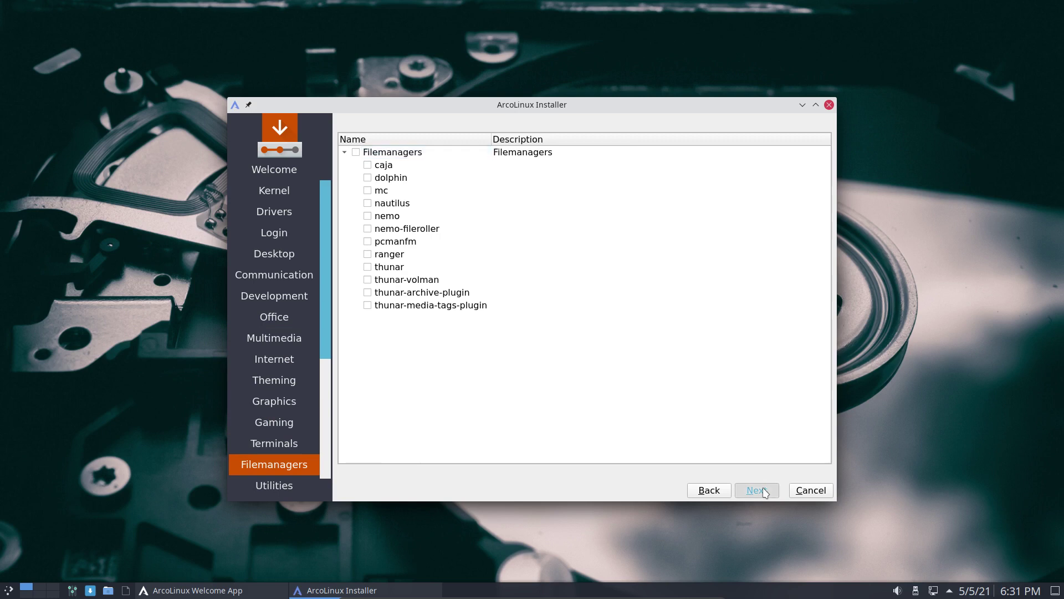
pyautogui.click(765, 492)
pyautogui.click(765, 493)
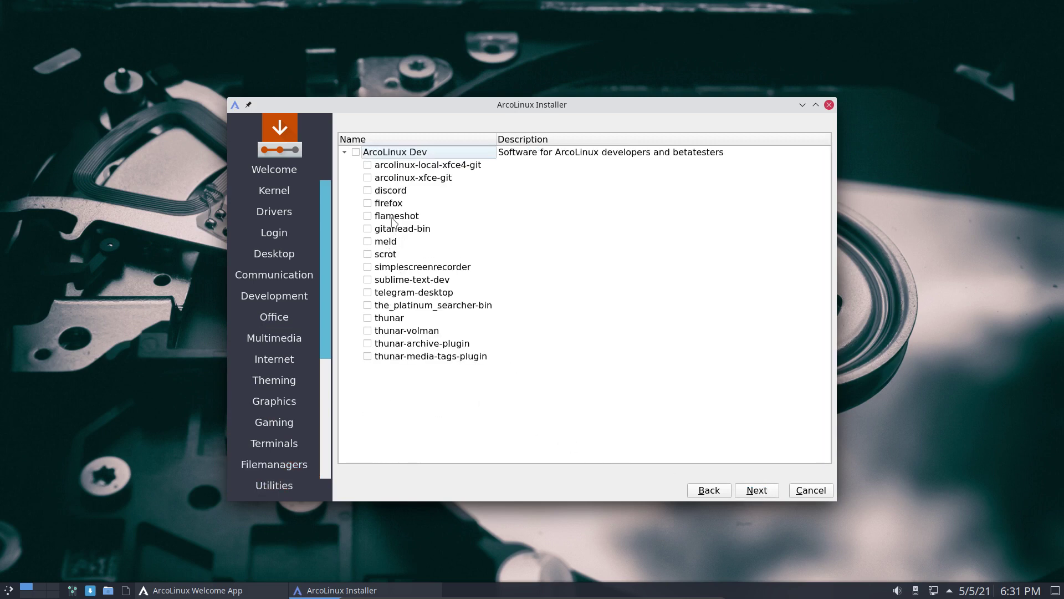
# Tick discord, telegram-desktop and meld in the ArcoLinux Dev package list
pyautogui.click(368, 191)
pyautogui.click(367, 293)
pyautogui.click(8, 590)
pyautogui.write(';eld')
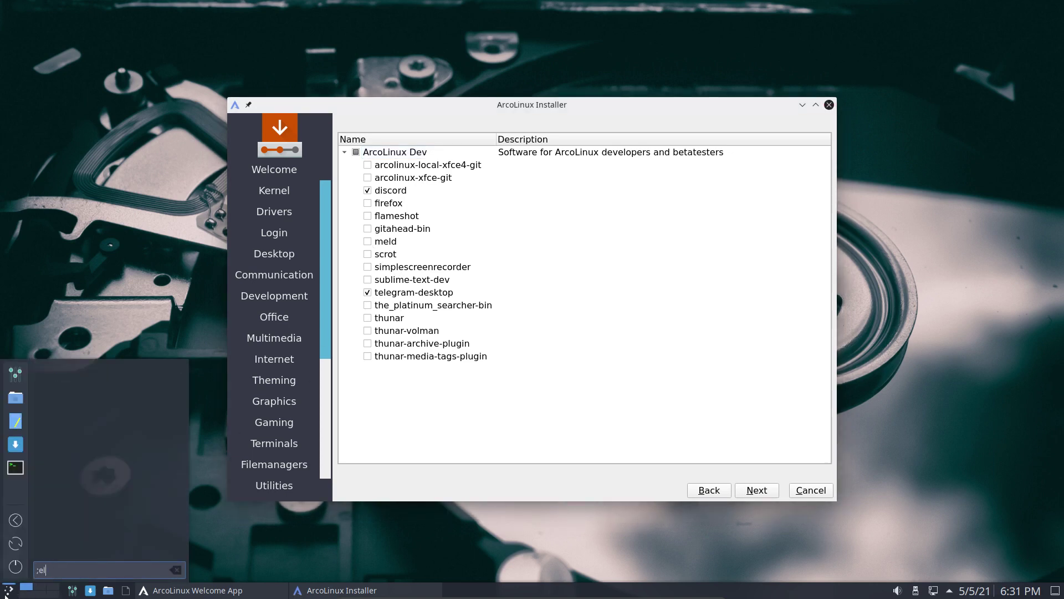
pyautogui.press('BackSpace')
pyautogui.press('BackSpace')
pyautogui.press('BackSpace')
pyautogui.press('BackSpace')
pyautogui.write('m')
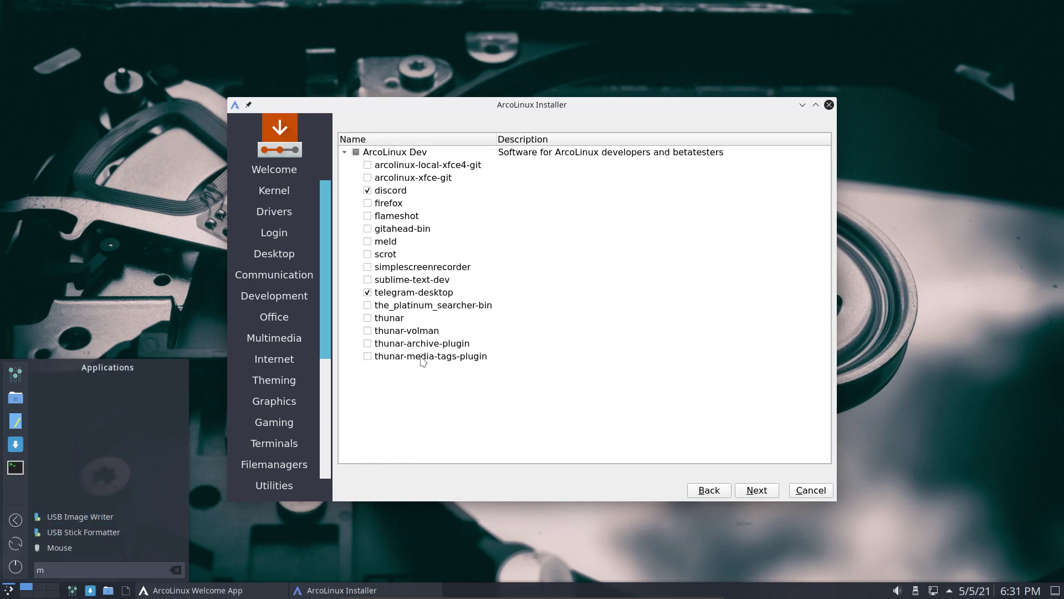
pyautogui.click(368, 242)
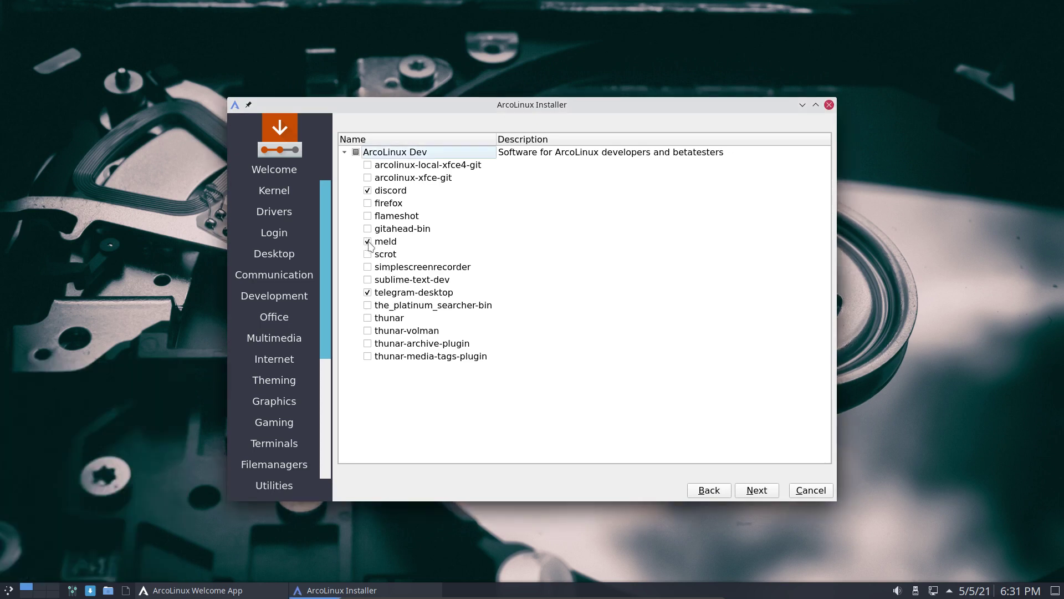
# Accept the default time zone and select the Belgian keyboard layout
pyautogui.click(755, 491)
pyautogui.click(756, 491)
pyautogui.scroll(4, 499, 368)
pyautogui.click(488, 373)
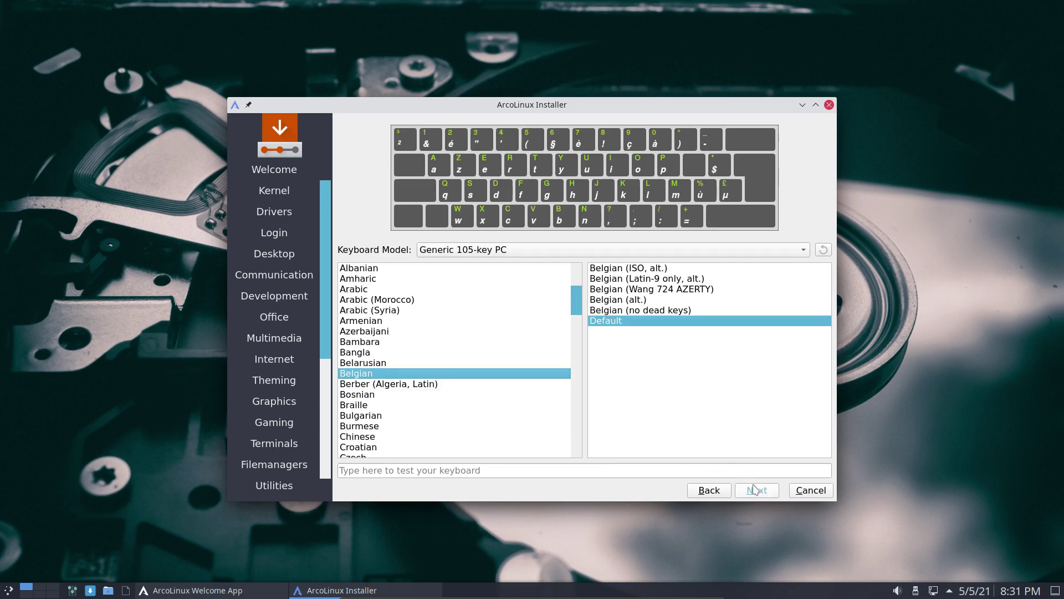
# Keep No Swap and choose to erase the whole disk for partitioning
pyautogui.click(755, 488)
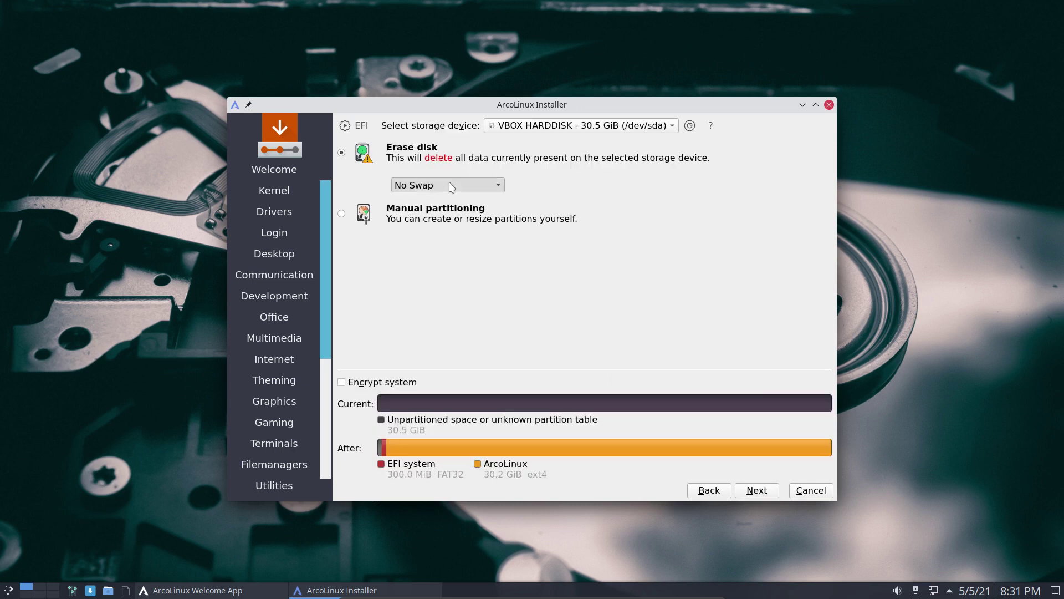
pyautogui.click(452, 185)
pyautogui.click(464, 186)
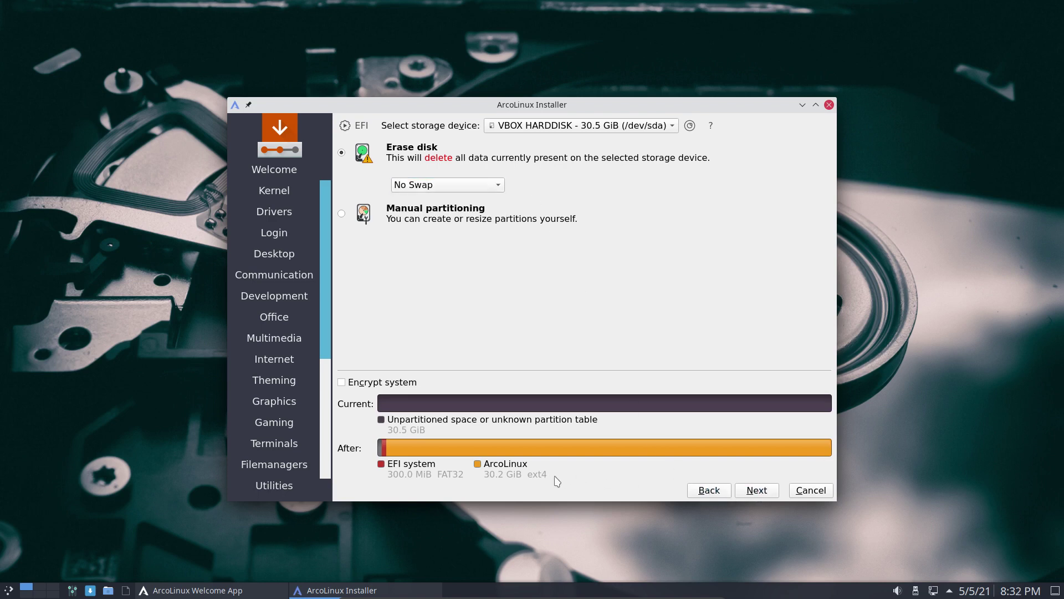
pyautogui.click(753, 492)
pyautogui.click(754, 494)
# Enter the user's name, login name and password, then start the installation from the summary
pyautogui.click(741, 491)
pyautogui.press('Tab')
pyautogui.press('Tab')
pyautogui.press('Tab')
pyautogui.press('Tab')
pyautogui.press('Tab')
pyautogui.press('Tab')
pyautogui.click(746, 489)
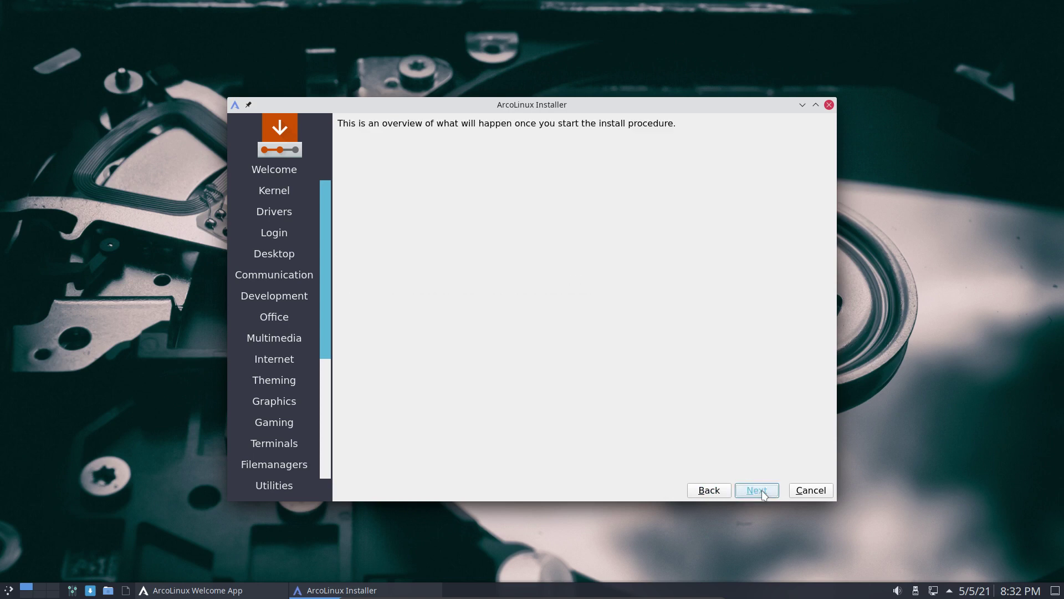
pyautogui.click(759, 491)
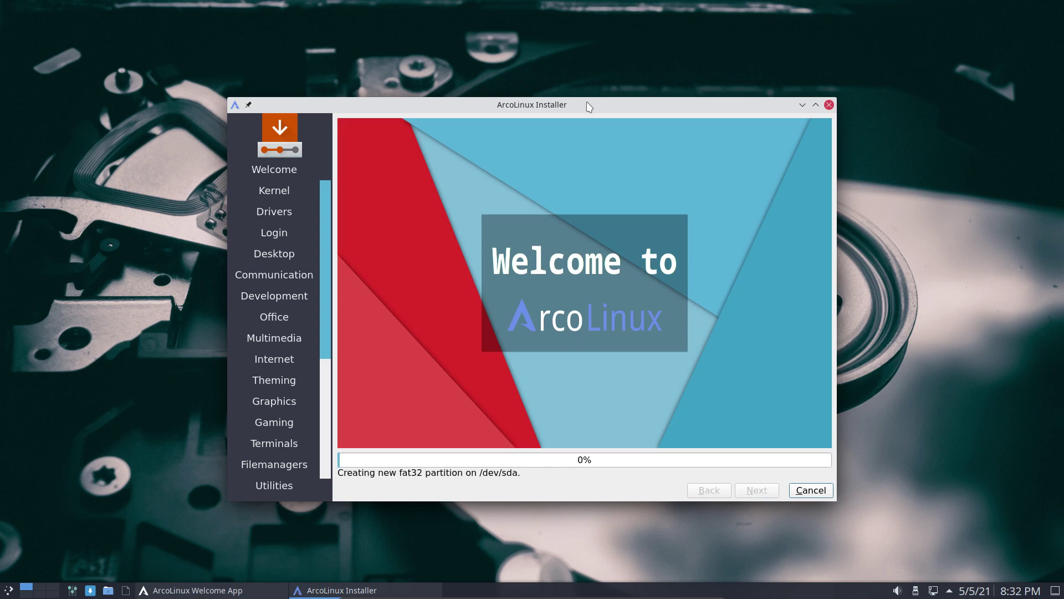
# Open the ArcoLinux Calamares Tool and review its preferred filesystems, keeping btrfs
pyautogui.moveTo(560, 109); pyautogui.dragTo(703, 140)
pyautogui.moveTo(362, 148); pyautogui.dragTo(162, 172)
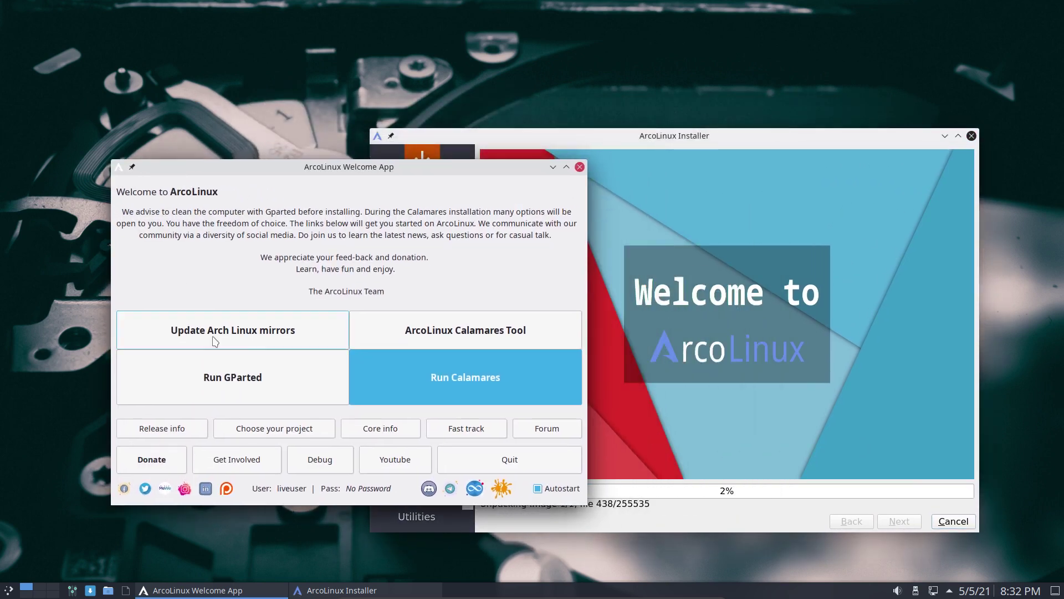
pyautogui.click(430, 341)
pyautogui.press('Return')
pyautogui.click(671, 301)
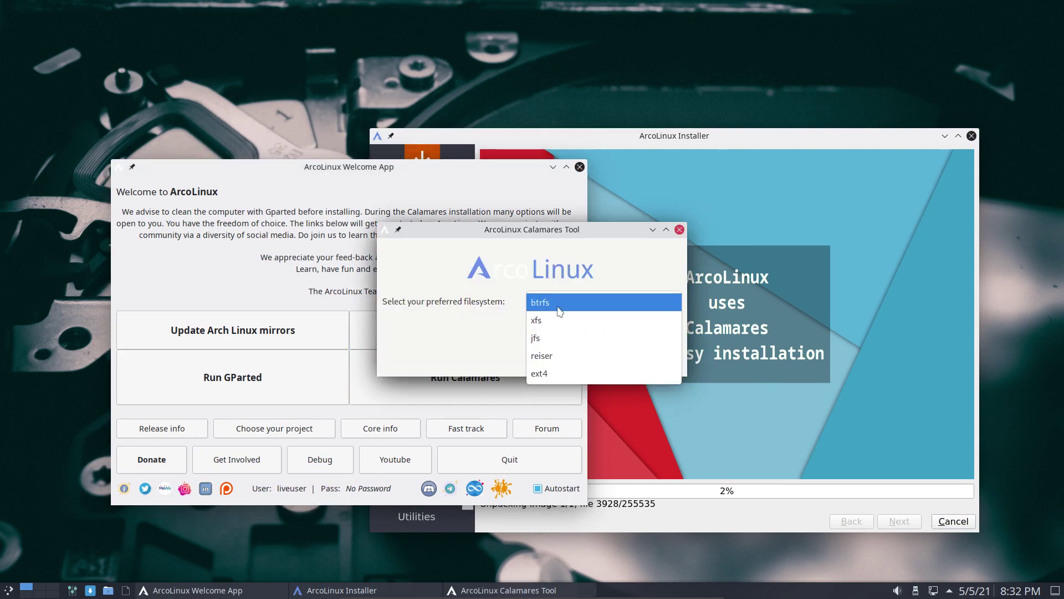
pyautogui.click(456, 314)
# Close the Calamares Tool and the Welcome App, leaving only the installer in view
pyautogui.click(660, 358)
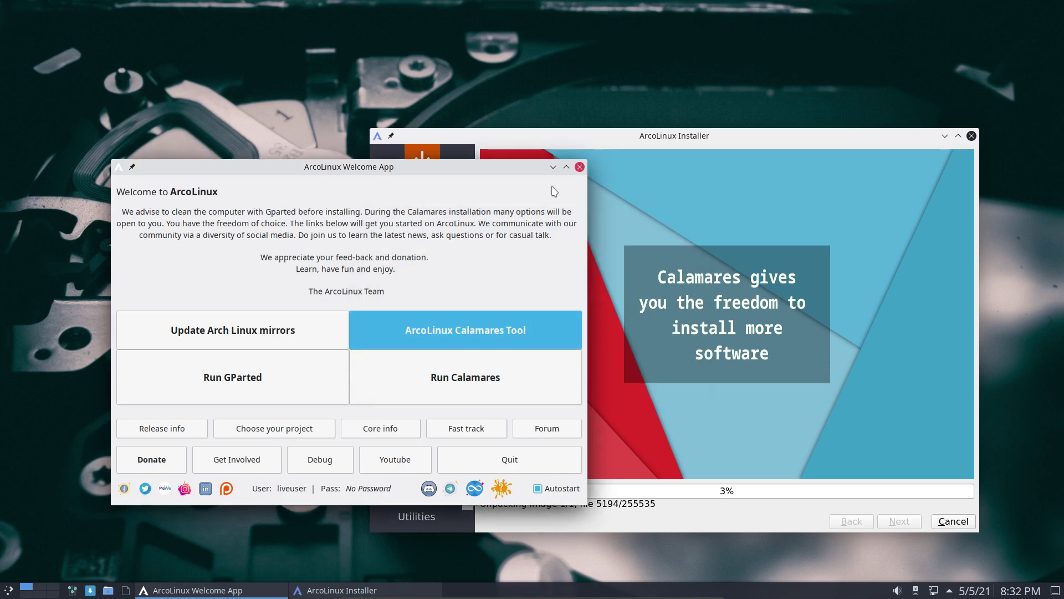
pyautogui.click(580, 167)
pyautogui.moveTo(668, 141); pyautogui.dragTo(481, 87)
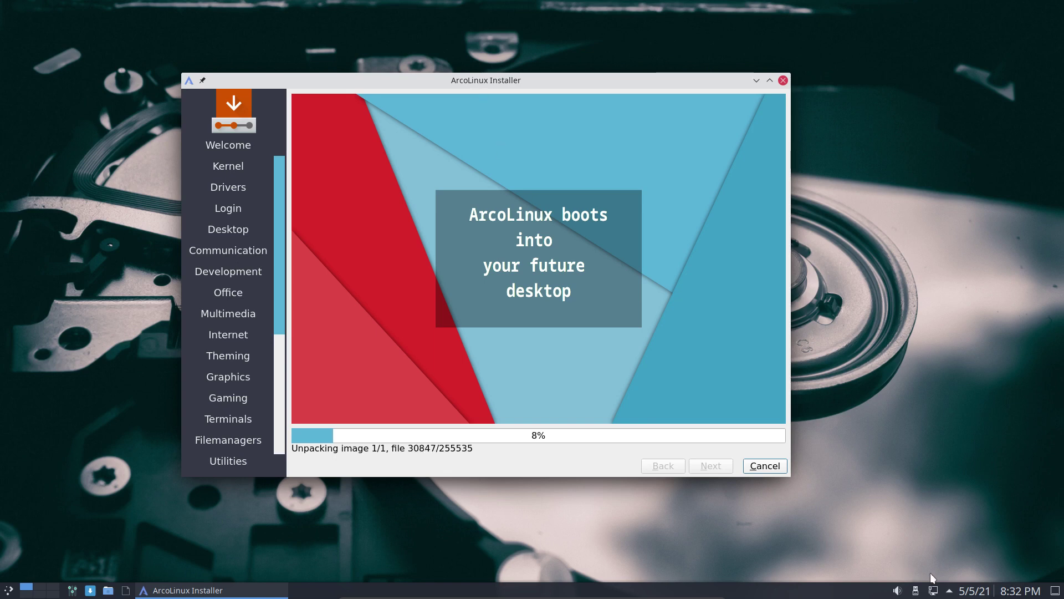
pyautogui.click(950, 591)
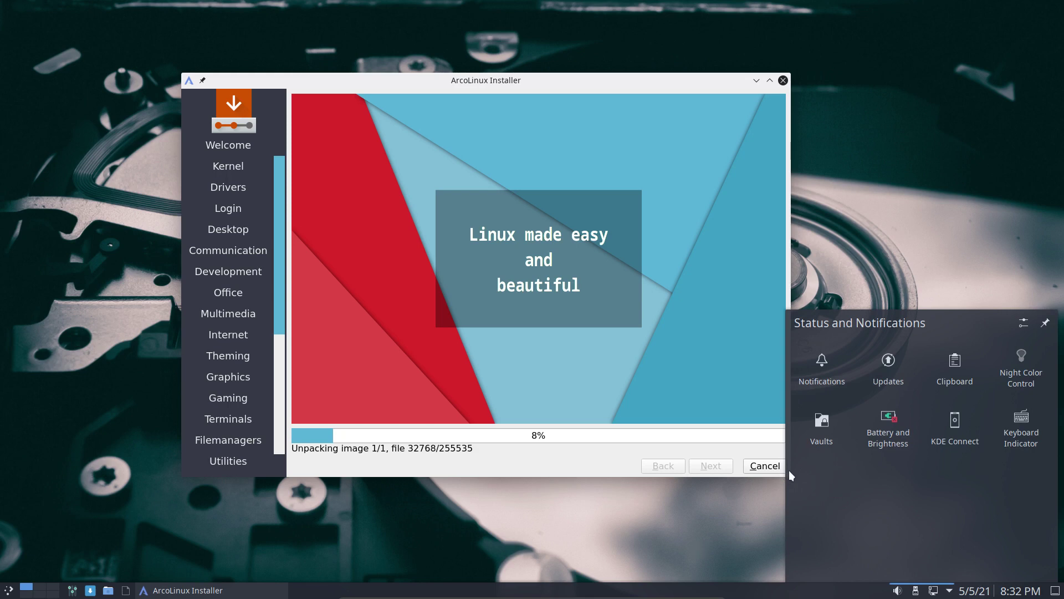
pyautogui.click(814, 427)
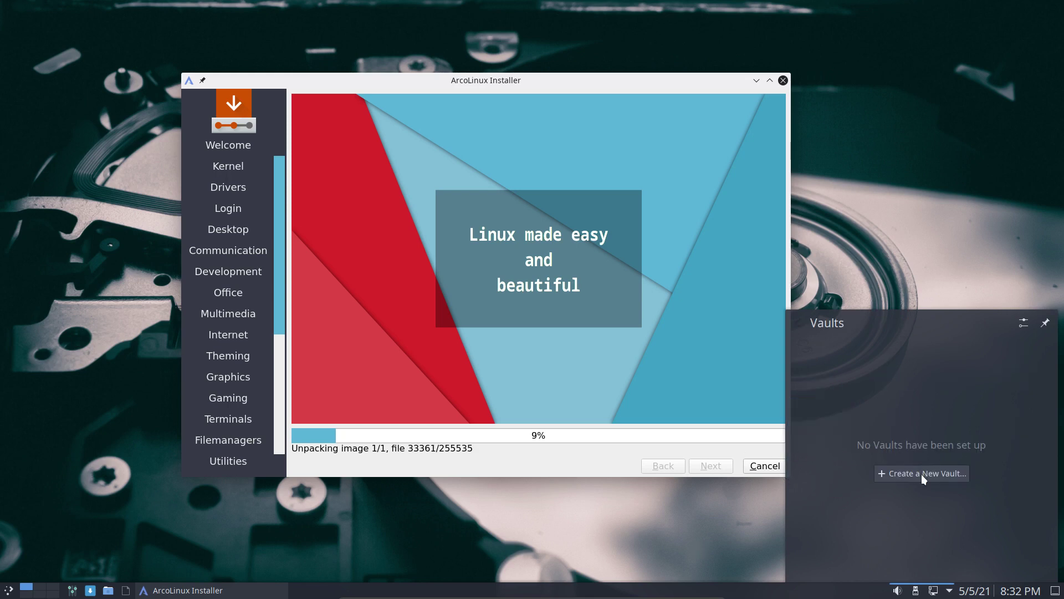
pyautogui.click(921, 474)
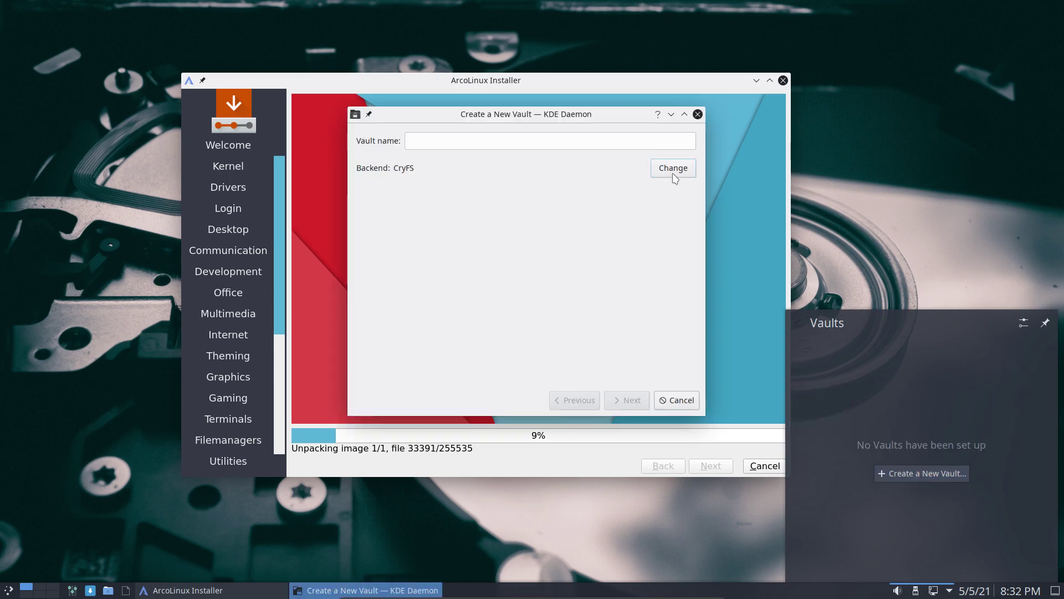
pyautogui.click(672, 173)
pyautogui.click(459, 182)
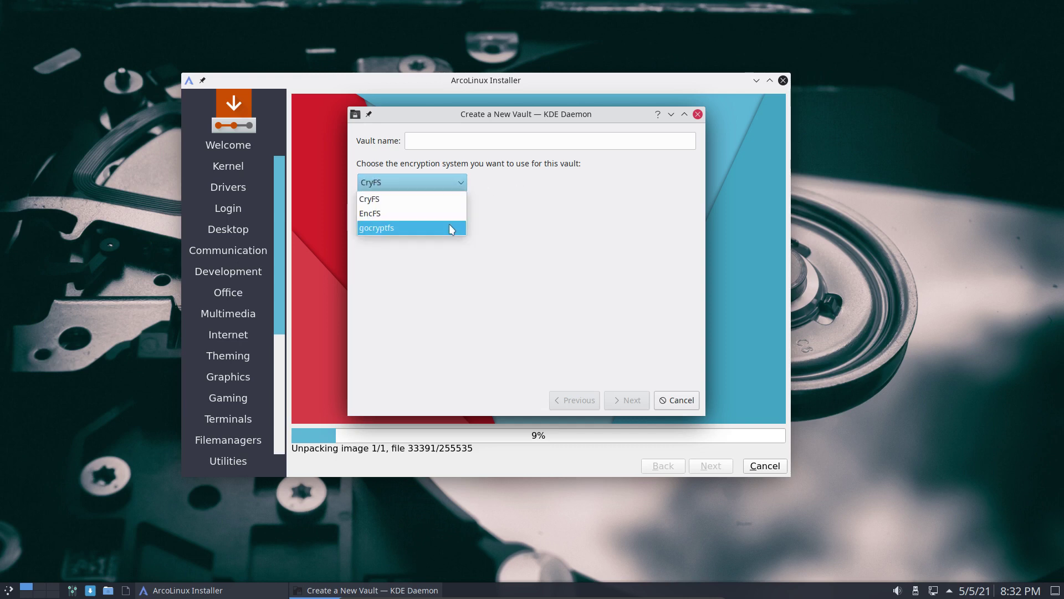
pyautogui.click(587, 247)
pyautogui.click(672, 401)
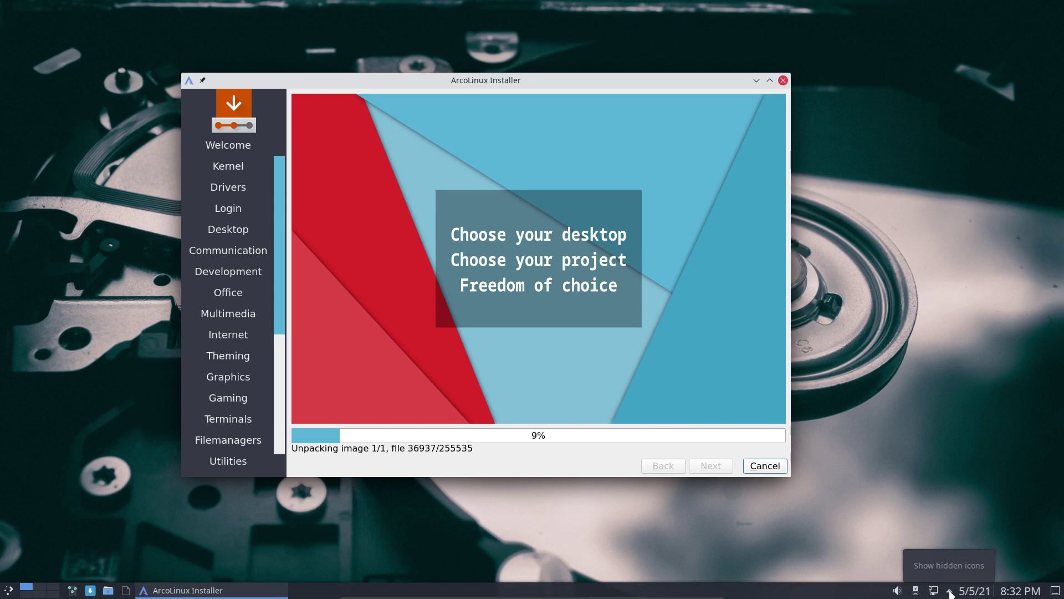
pyautogui.click(949, 592)
pyautogui.click(949, 592)
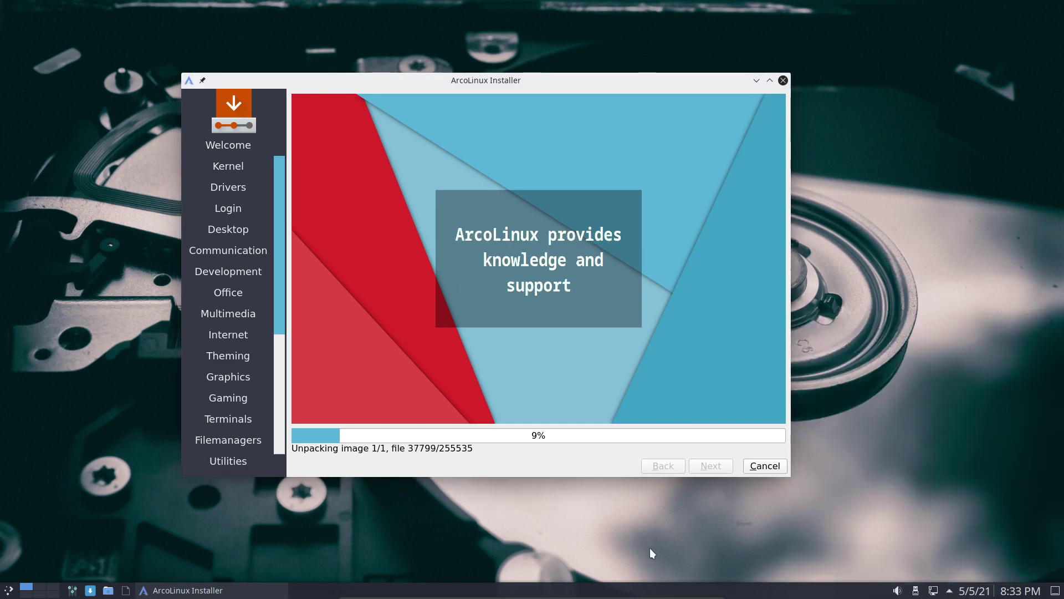
# Launch Spectacle from the application menu and place its window over the installer
pyautogui.click(8, 590)
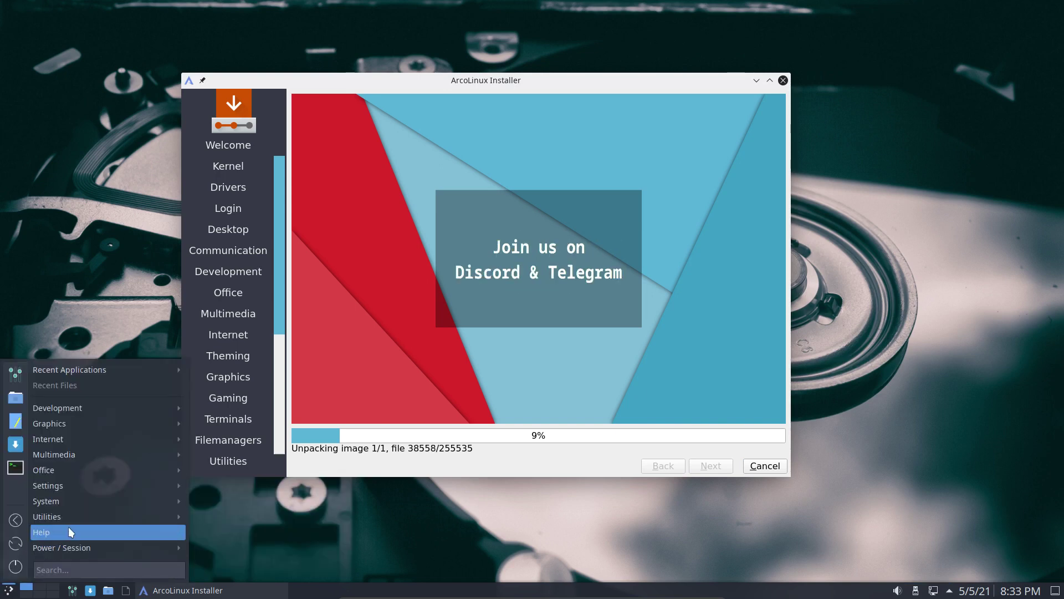
pyautogui.moveTo(80, 518)
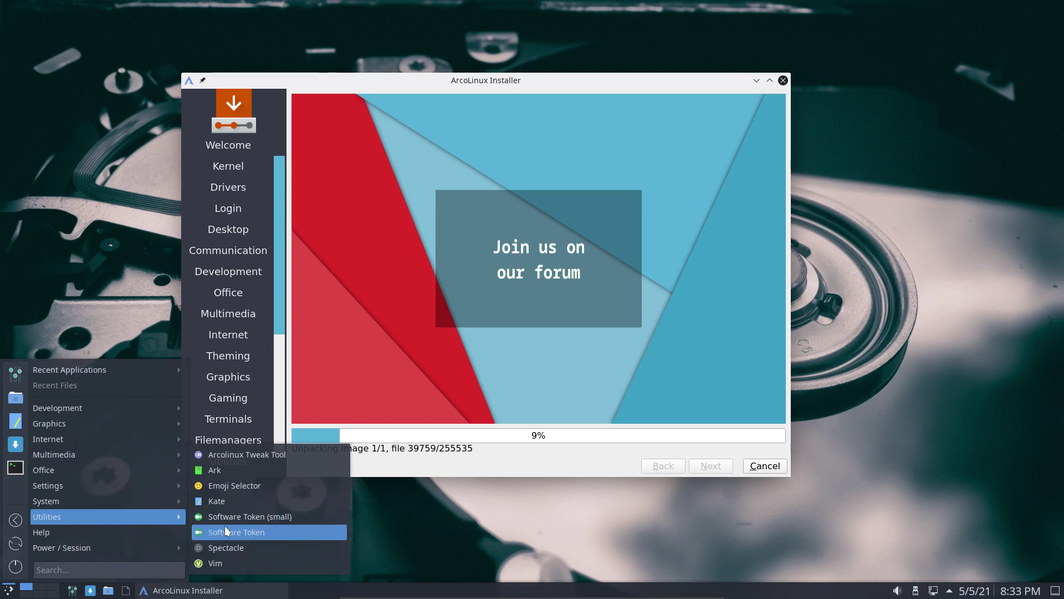
pyautogui.click(441, 545)
pyautogui.press('Print')
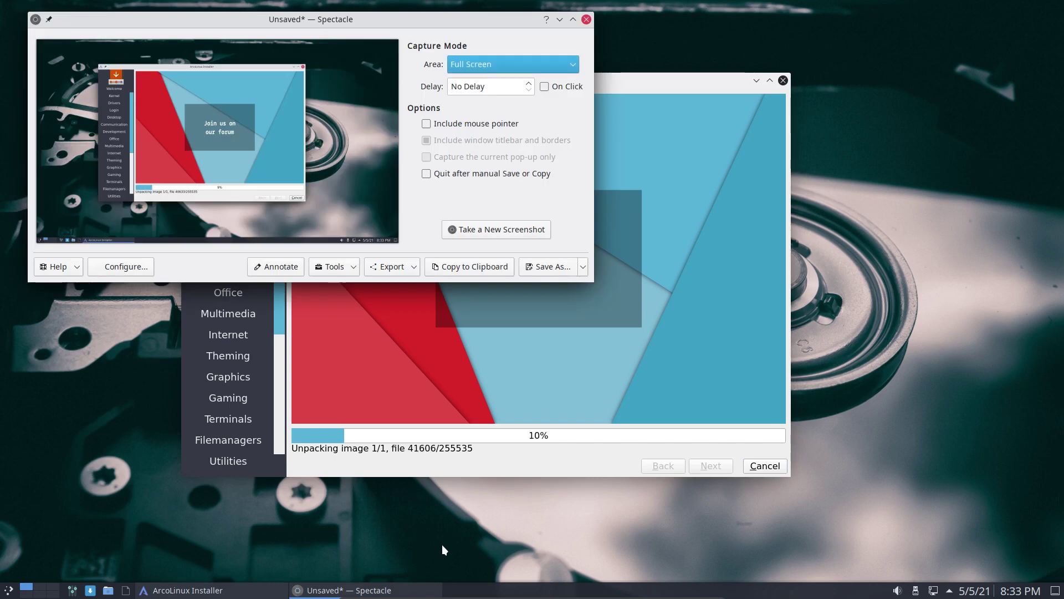
pyautogui.moveTo(365, 30); pyautogui.dragTo(669, 213)
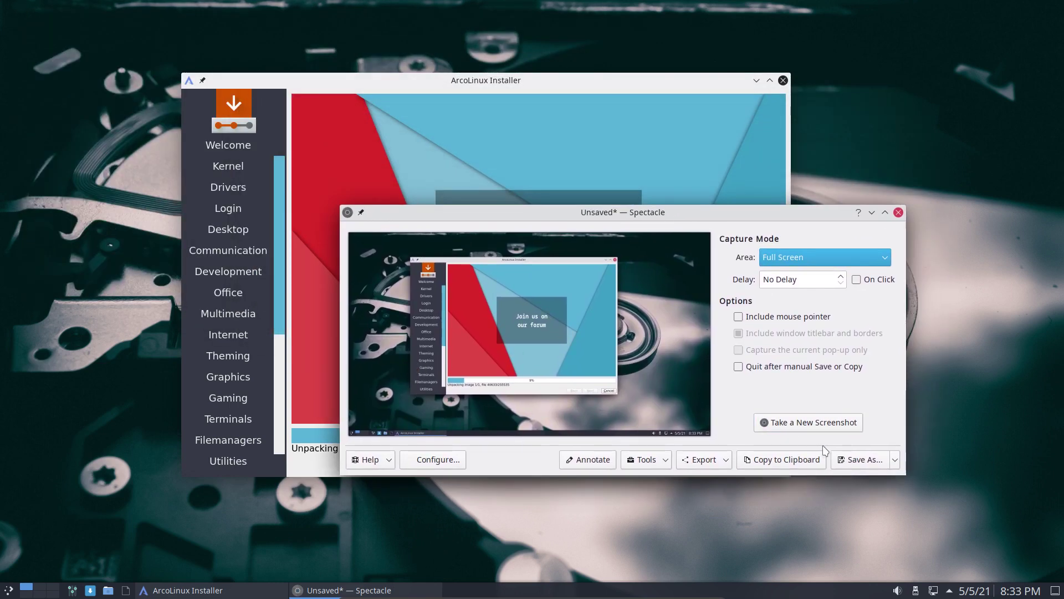
pyautogui.moveTo(667, 210); pyautogui.dragTo(558, 101)
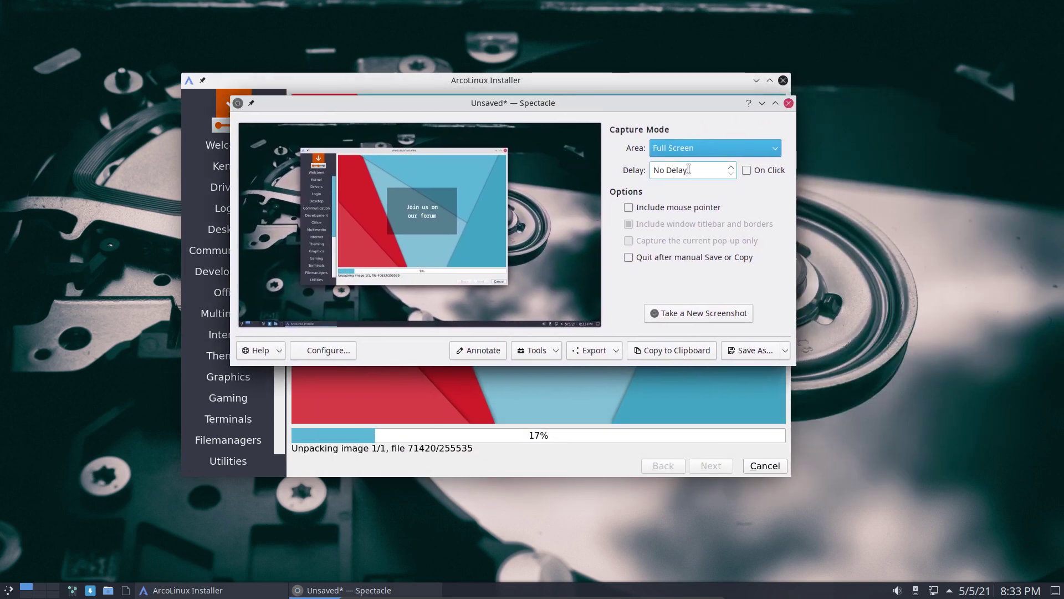
# Take a full-screen screenshot with a 1-second delay and export it as Screenshot_20210505_203335.png
pyautogui.click(713, 150)
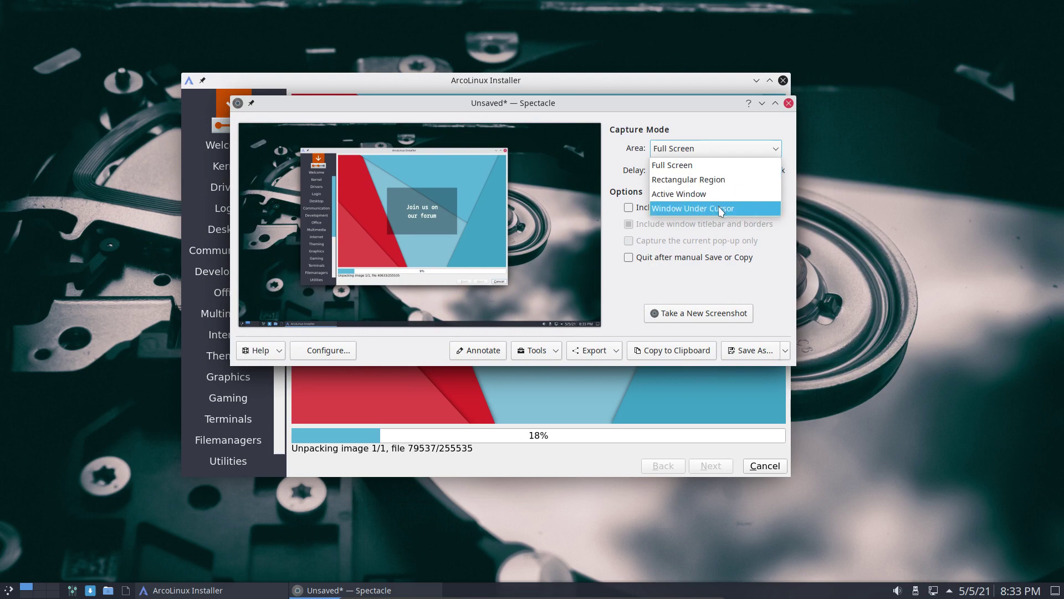
pyautogui.click(703, 124)
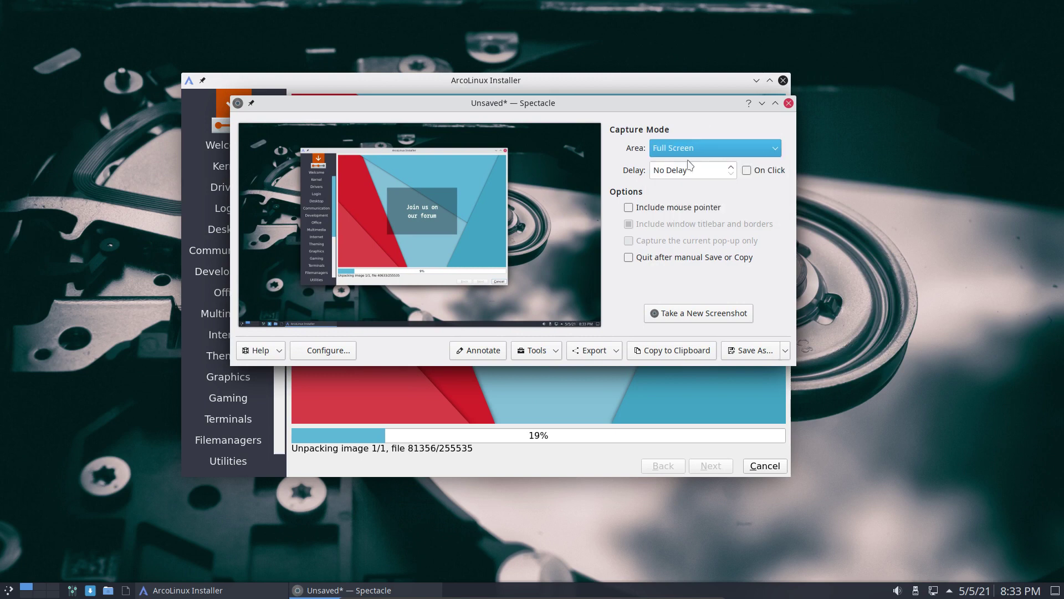
pyautogui.click(731, 166)
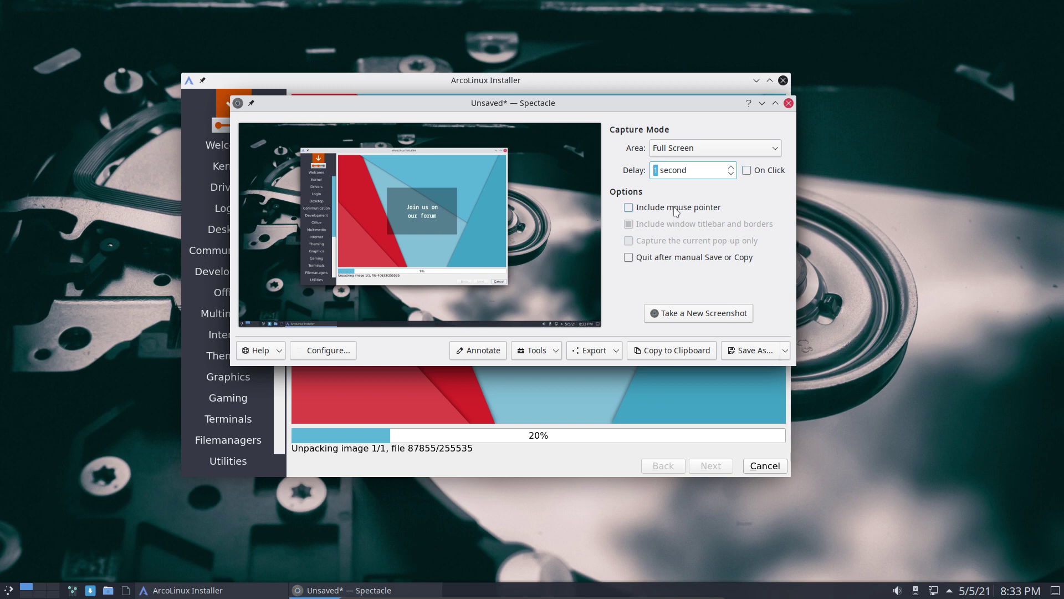
pyautogui.click(687, 310)
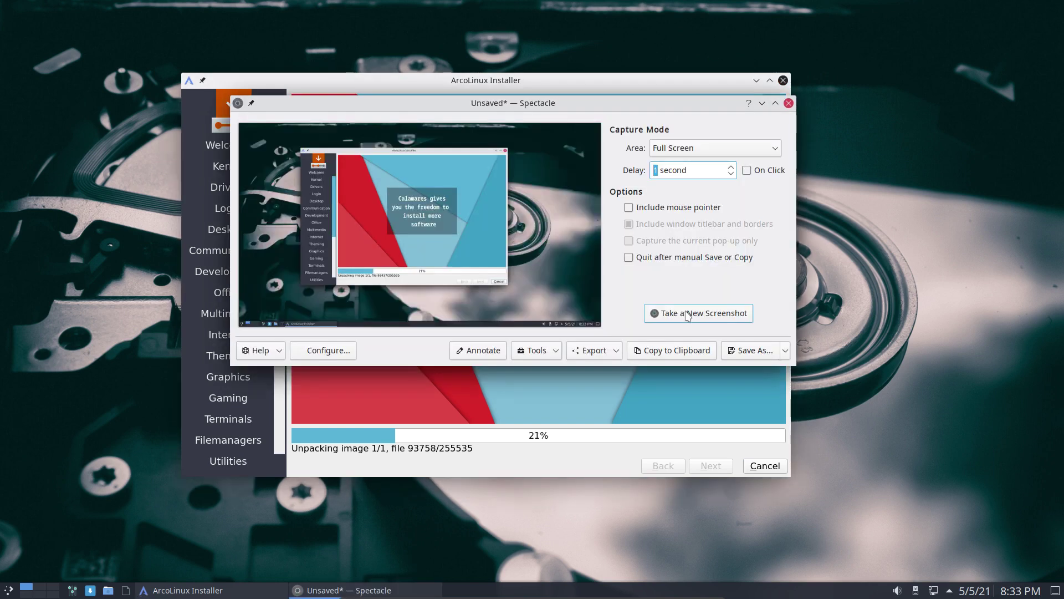
pyautogui.click(609, 351)
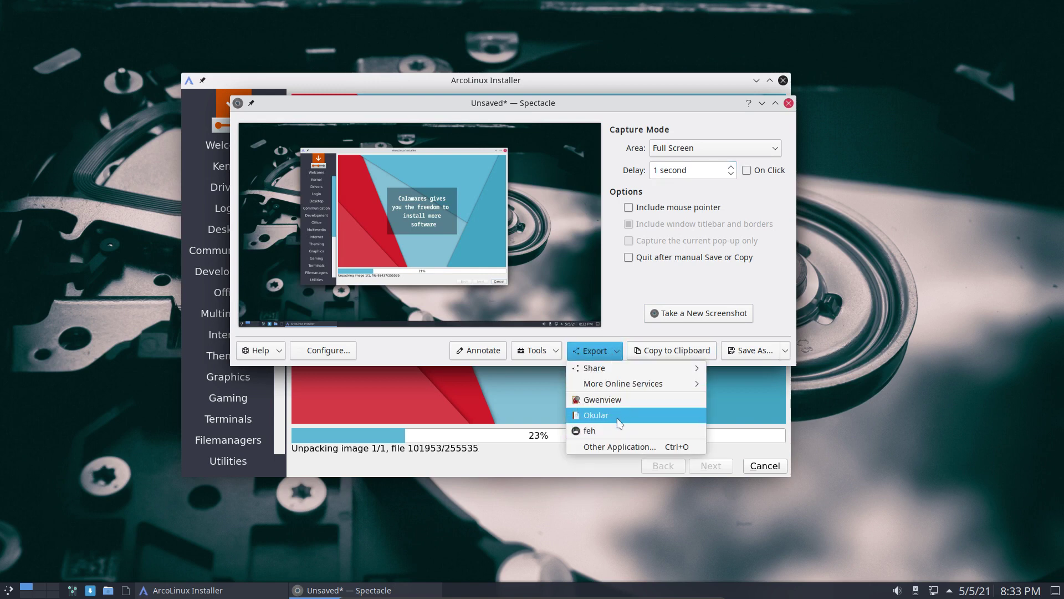
pyautogui.click(645, 446)
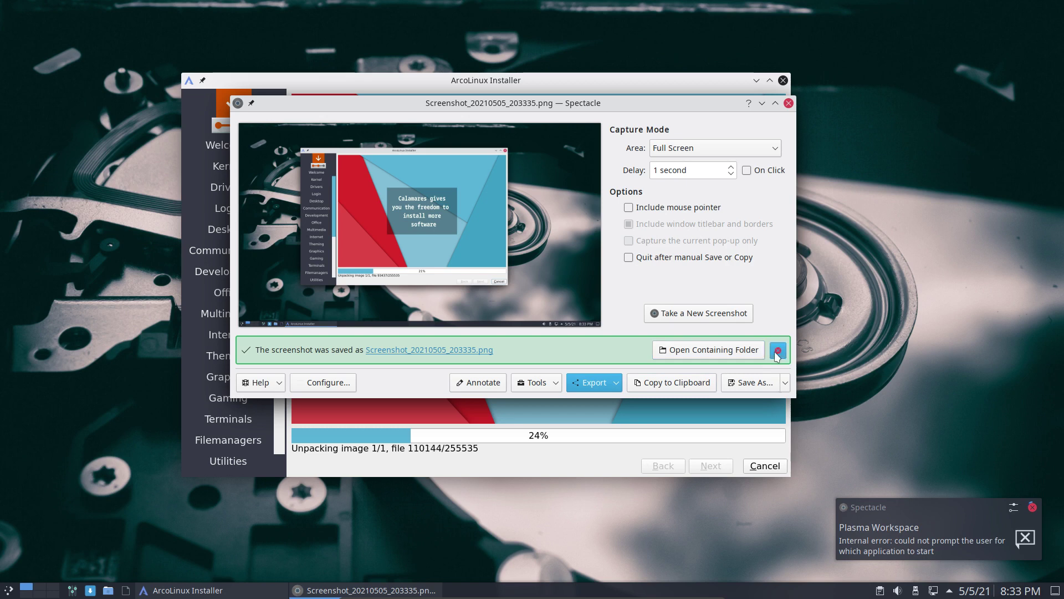
# Look through Spectacle's extra tools list, then open its Configure settings
pyautogui.click(550, 388)
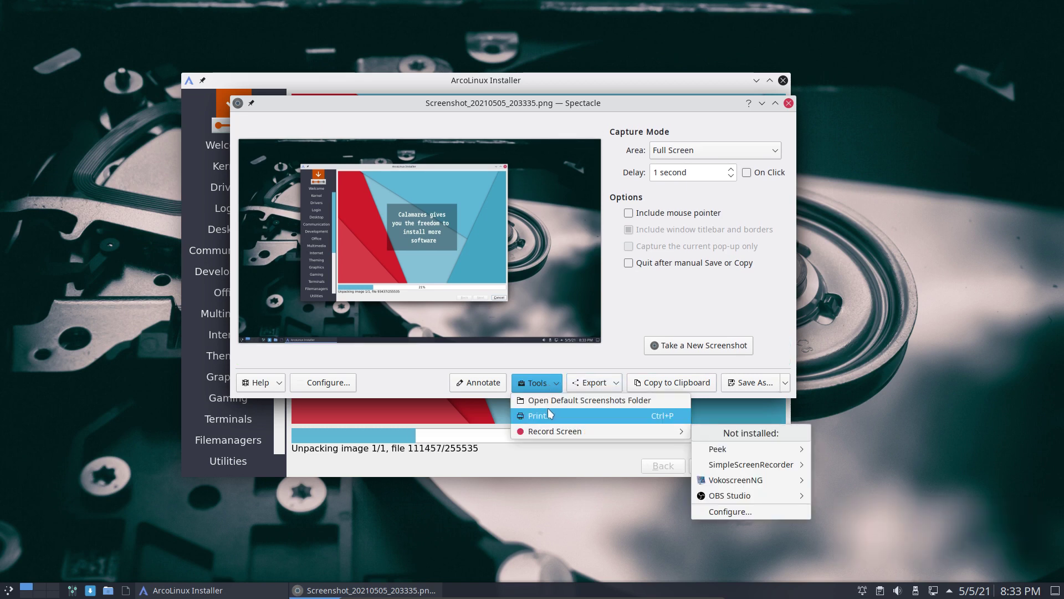
pyautogui.moveTo(552, 430)
pyautogui.moveTo(786, 468)
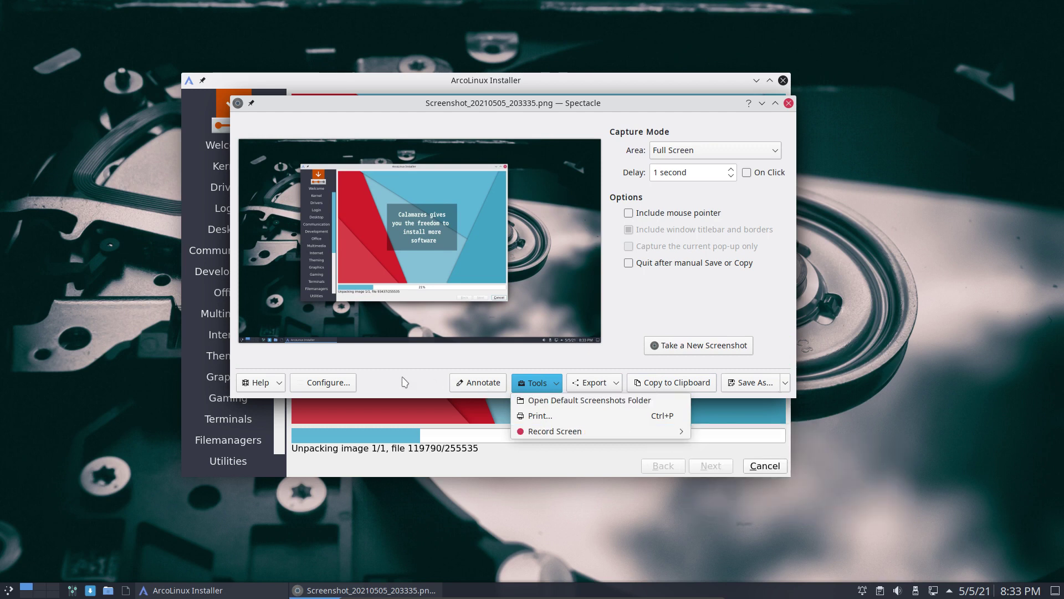
pyautogui.click(383, 382)
pyautogui.click(342, 379)
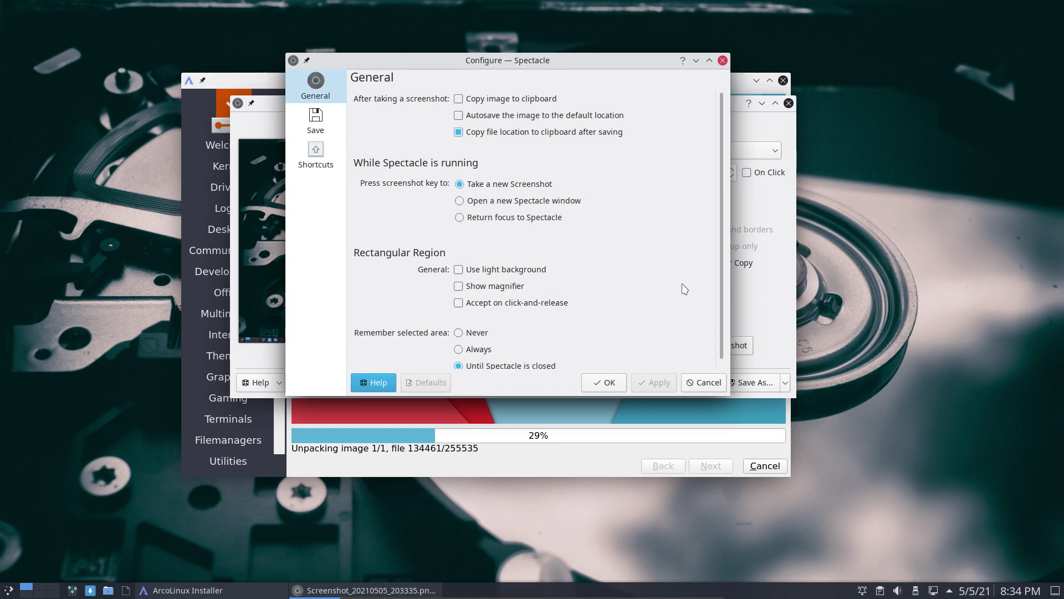
# Set Spectacle's save format to JPG, apply it, and close Spectacle
pyautogui.click(317, 119)
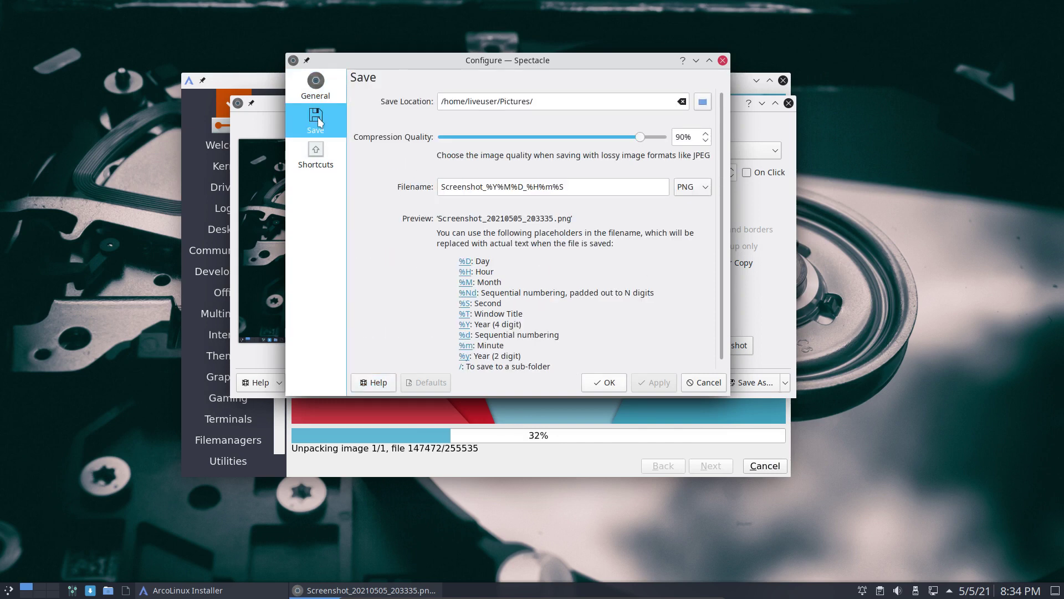
pyautogui.click(703, 188)
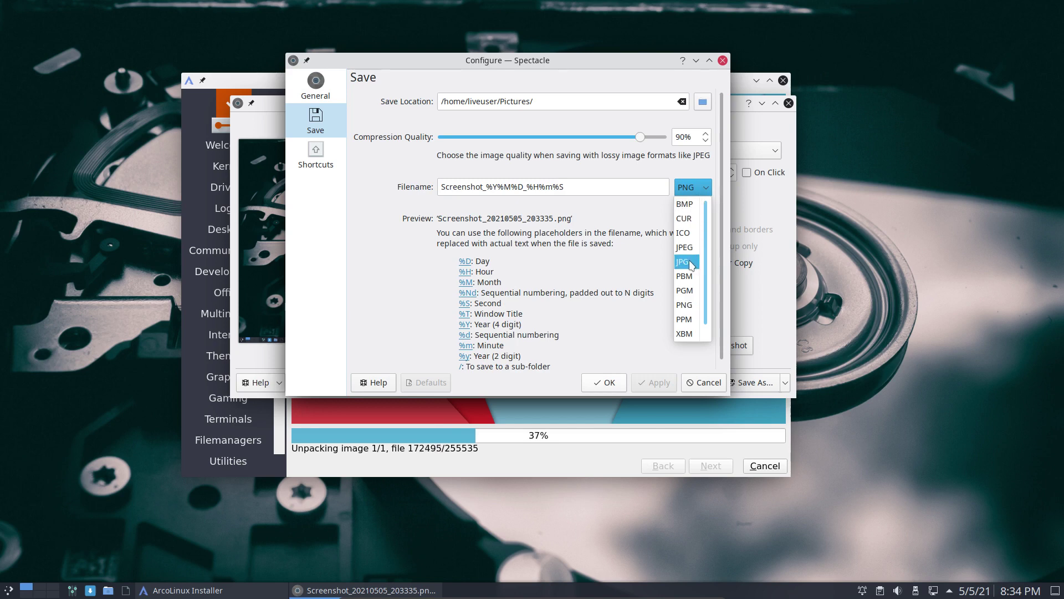
pyautogui.click(691, 264)
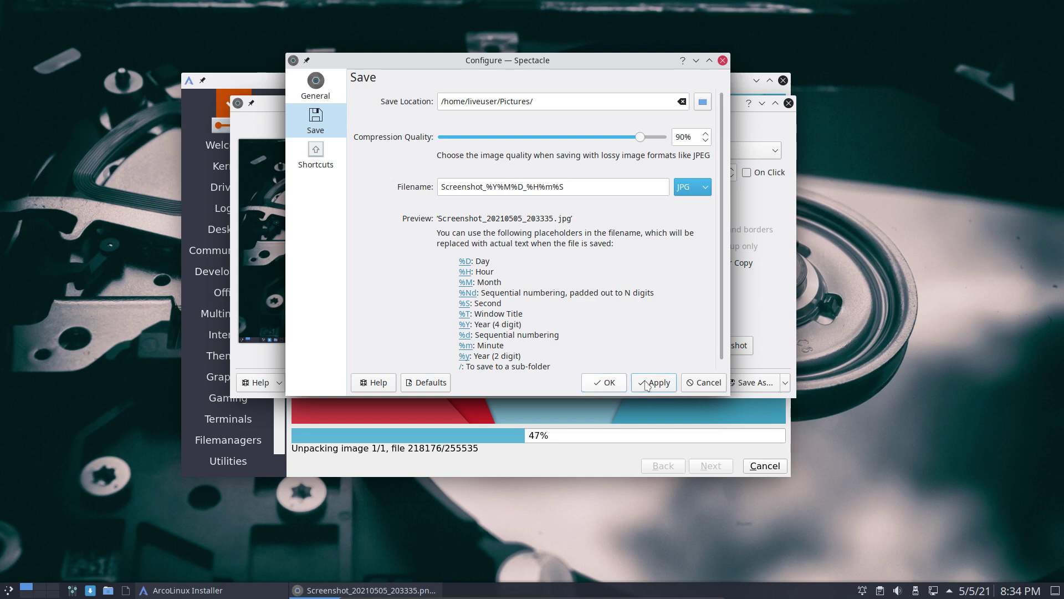
pyautogui.click(605, 383)
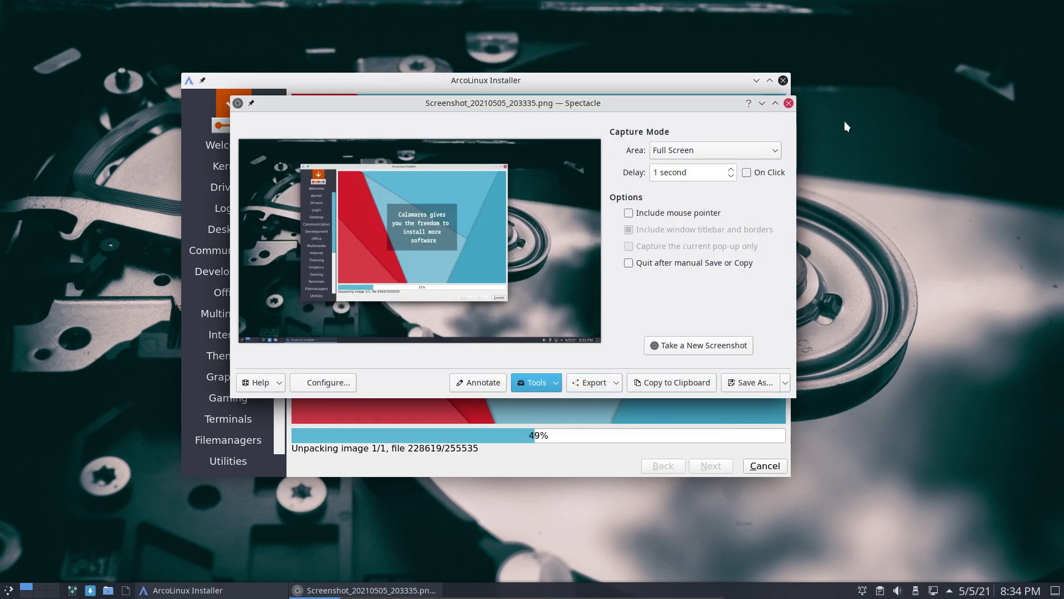
pyautogui.click(789, 103)
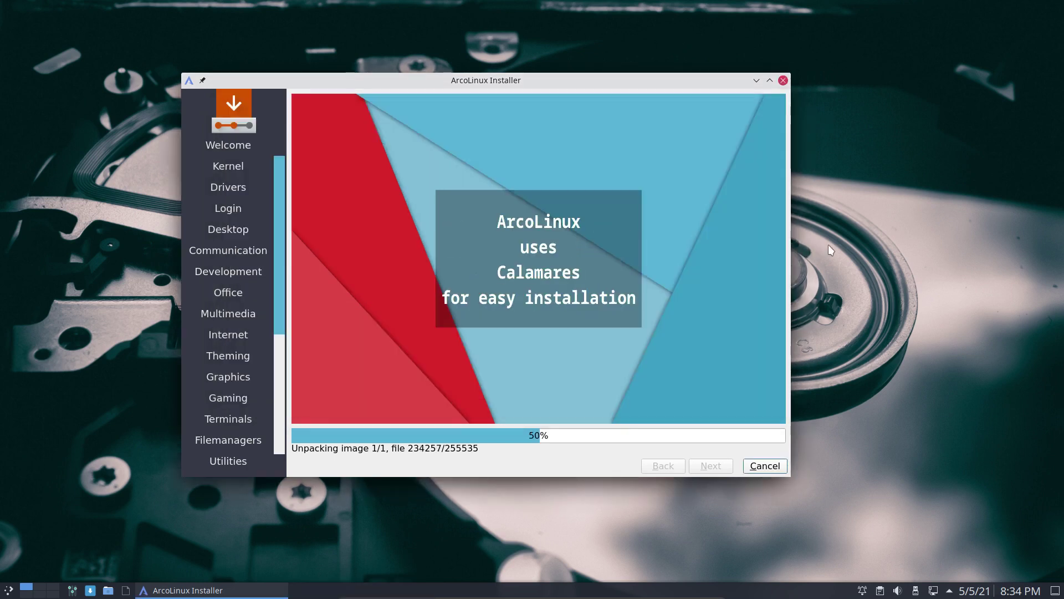
# Capture full-screen and active-window screenshots with Print and Meta+Print, opening the latest in Spectacle
pyautogui.press('Print')
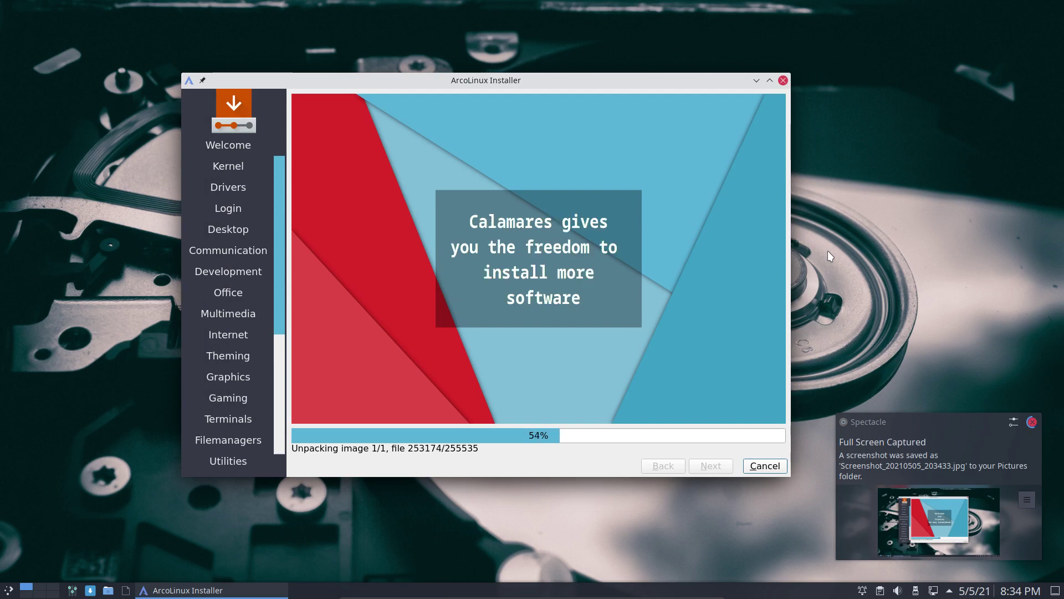
pyautogui.press('super+Print')
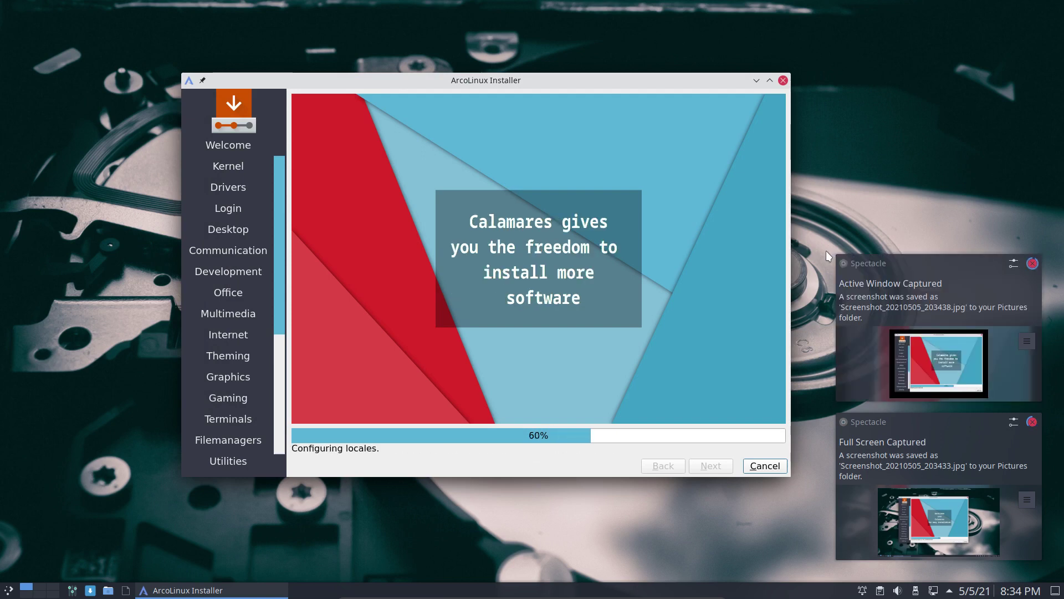
pyautogui.click(919, 333)
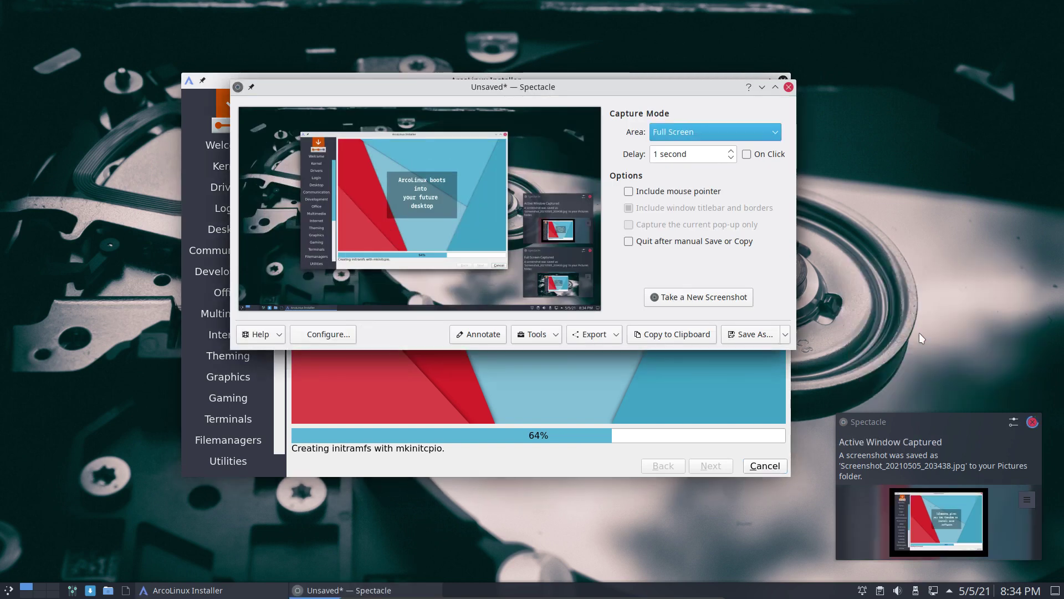
# Switch the capture area to Active Window, take a new screenshot, and close Spectacle
pyautogui.click(719, 134)
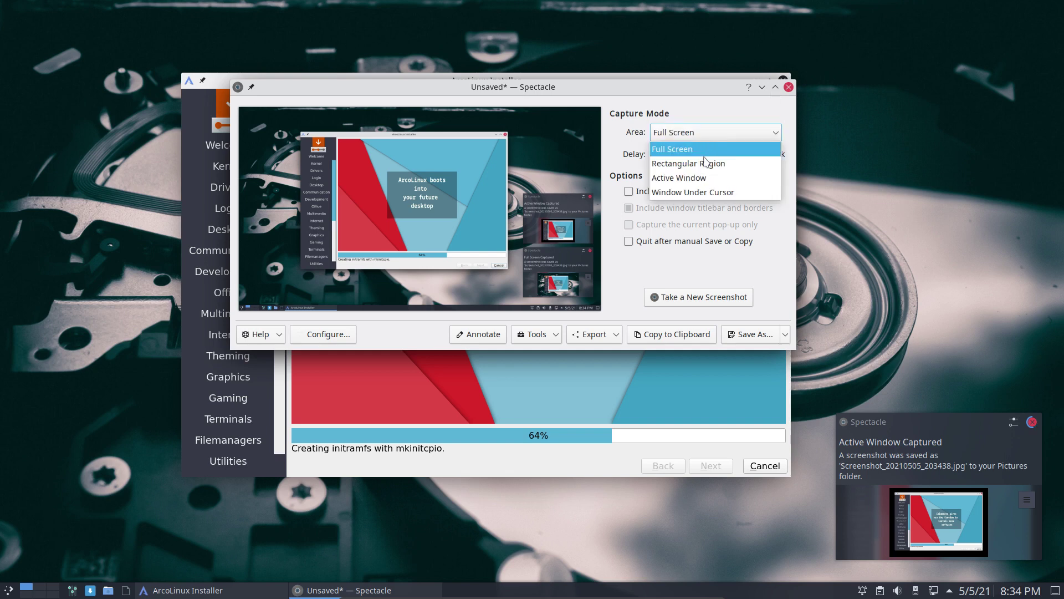
pyautogui.click(703, 177)
pyautogui.click(717, 297)
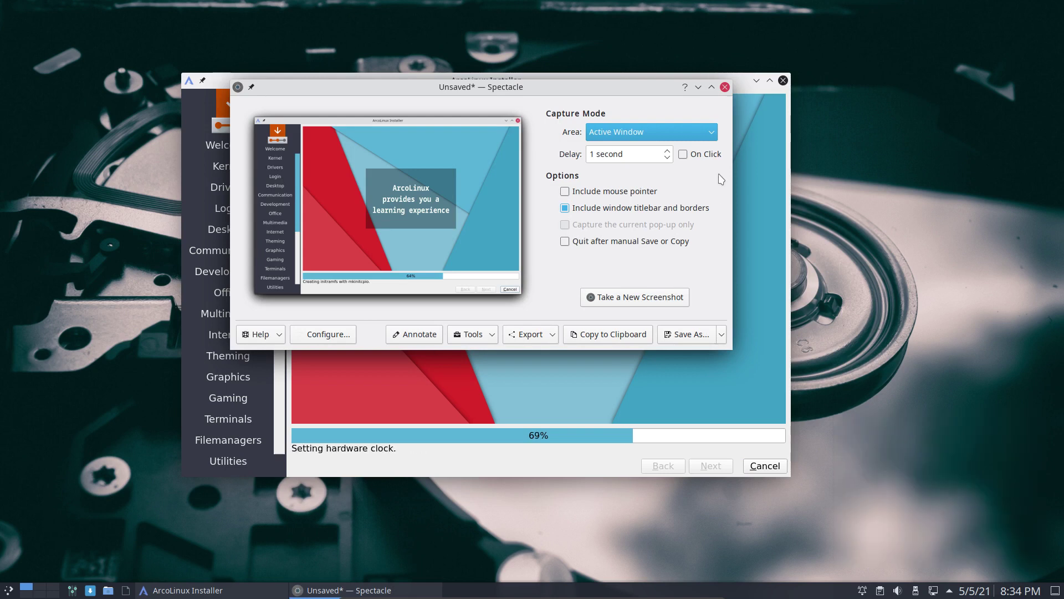
pyautogui.click(725, 86)
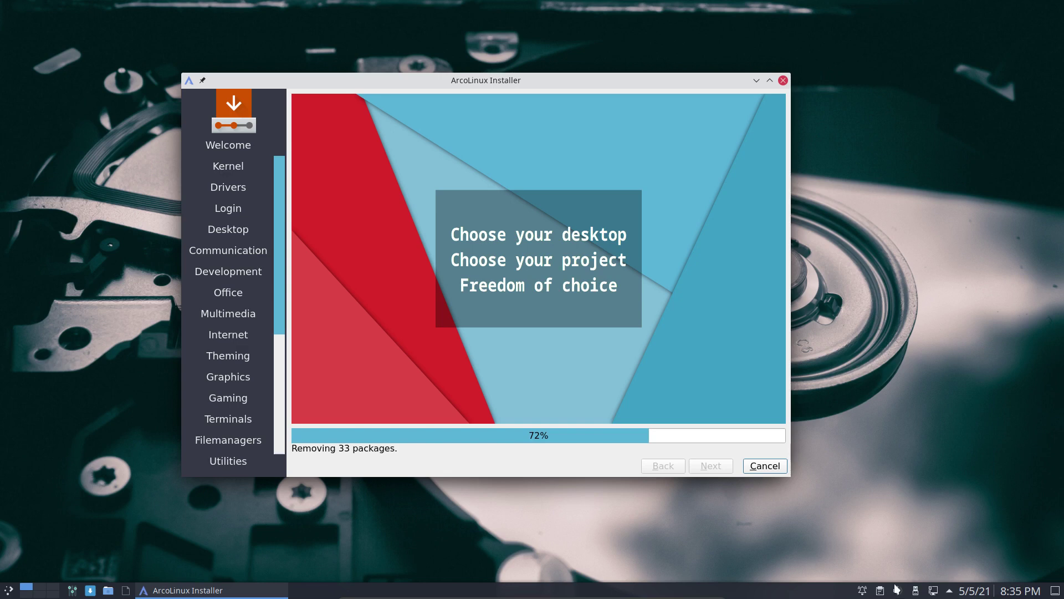
pyautogui.click(863, 591)
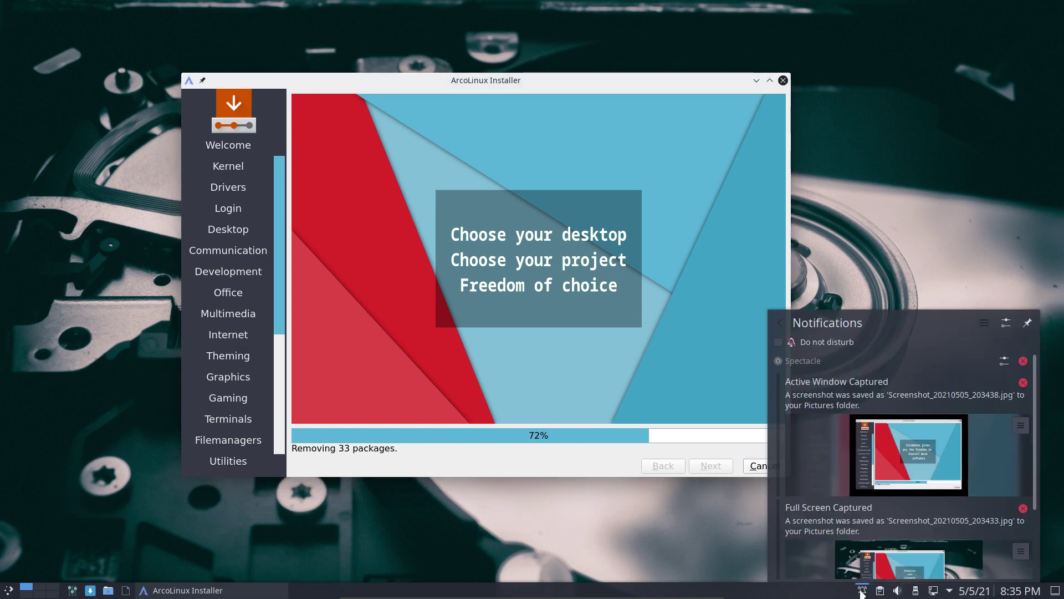
pyautogui.click(863, 591)
pyautogui.click(880, 591)
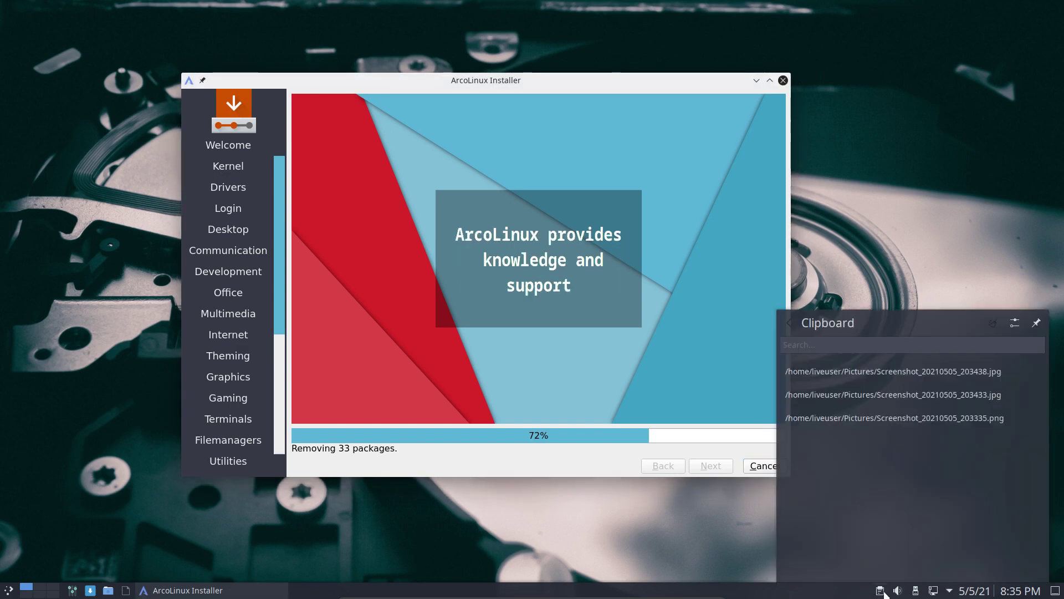
pyautogui.click(882, 591)
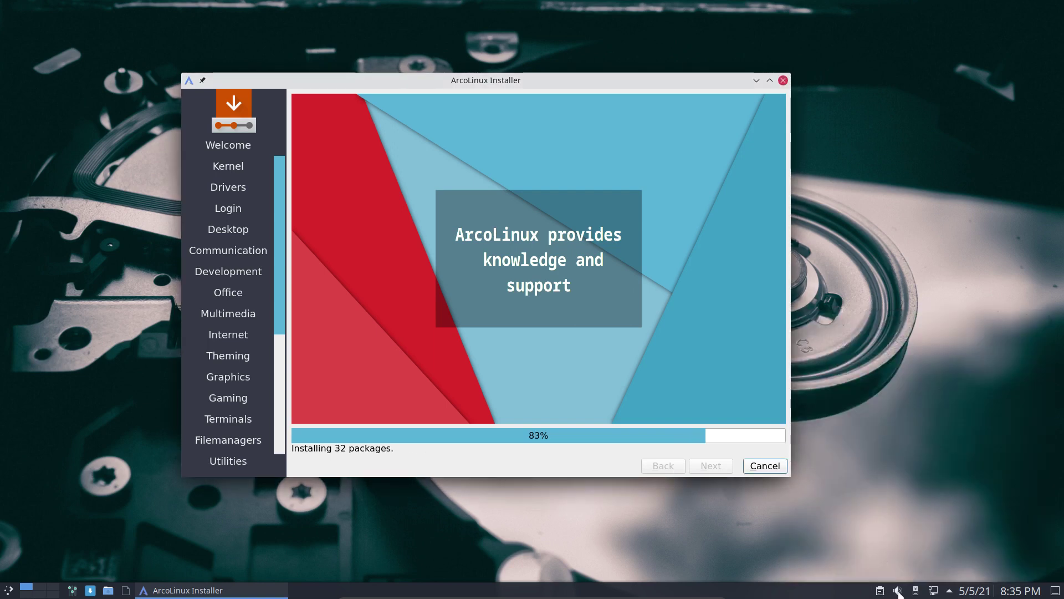
pyautogui.click(899, 591)
pyautogui.moveTo(899, 382); pyautogui.dragTo(915, 382)
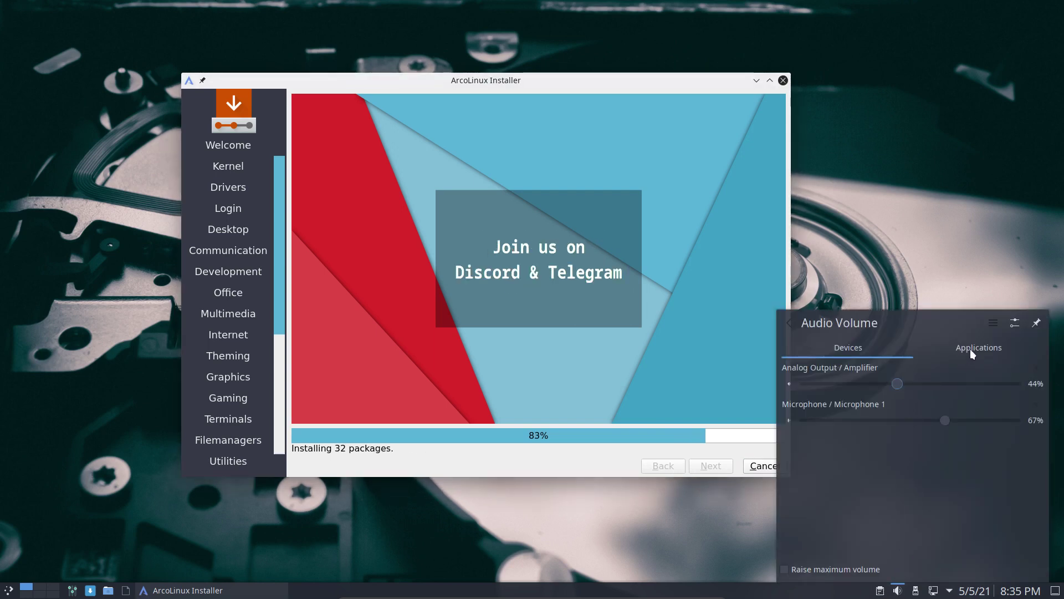
pyautogui.click(1023, 323)
pyautogui.moveTo(238, 246); pyautogui.dragTo(553, 185)
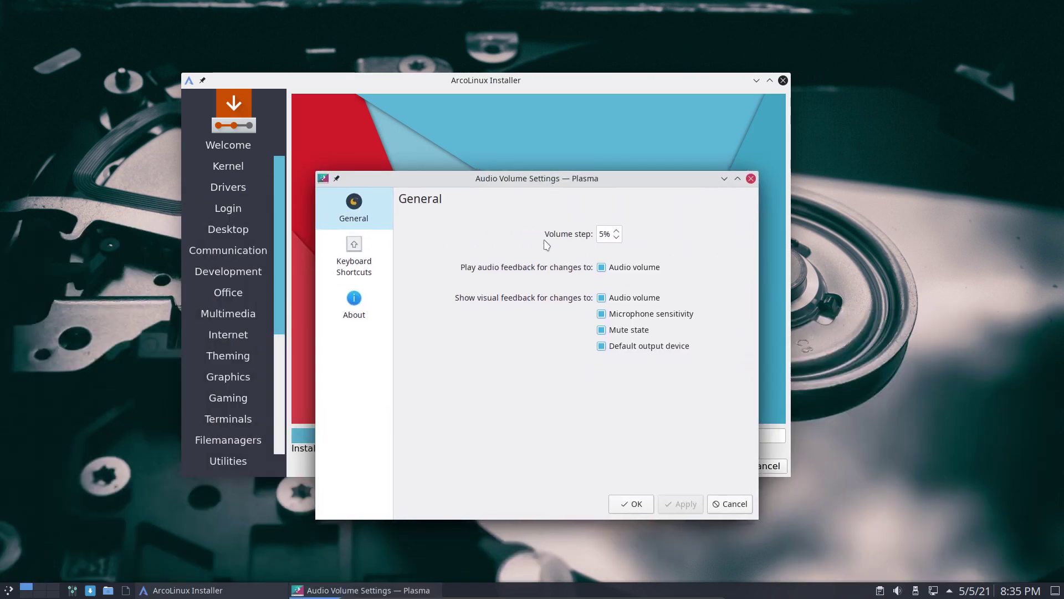
pyautogui.click(359, 257)
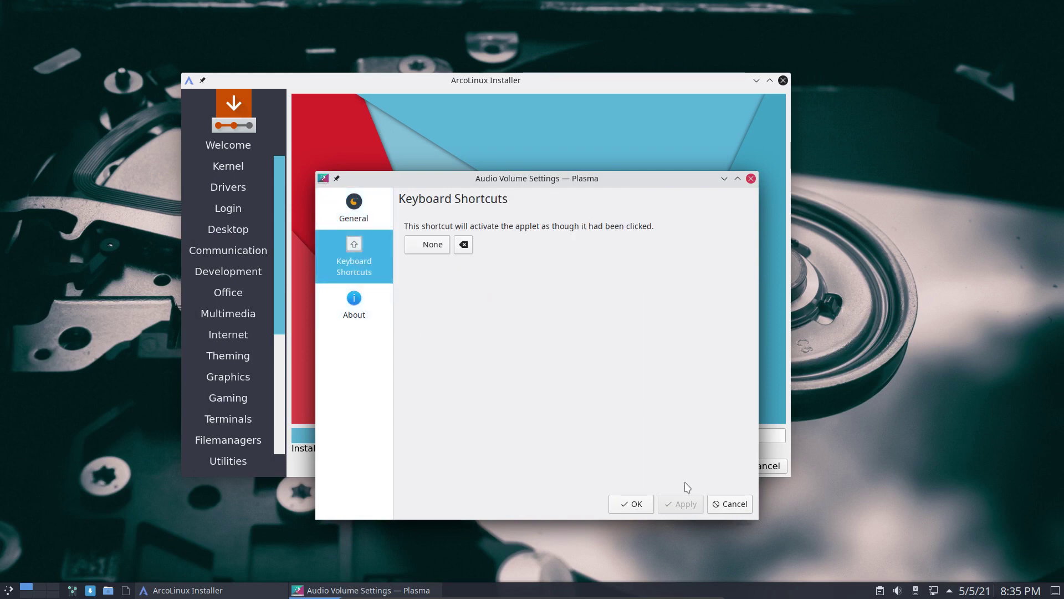
pyautogui.click(730, 504)
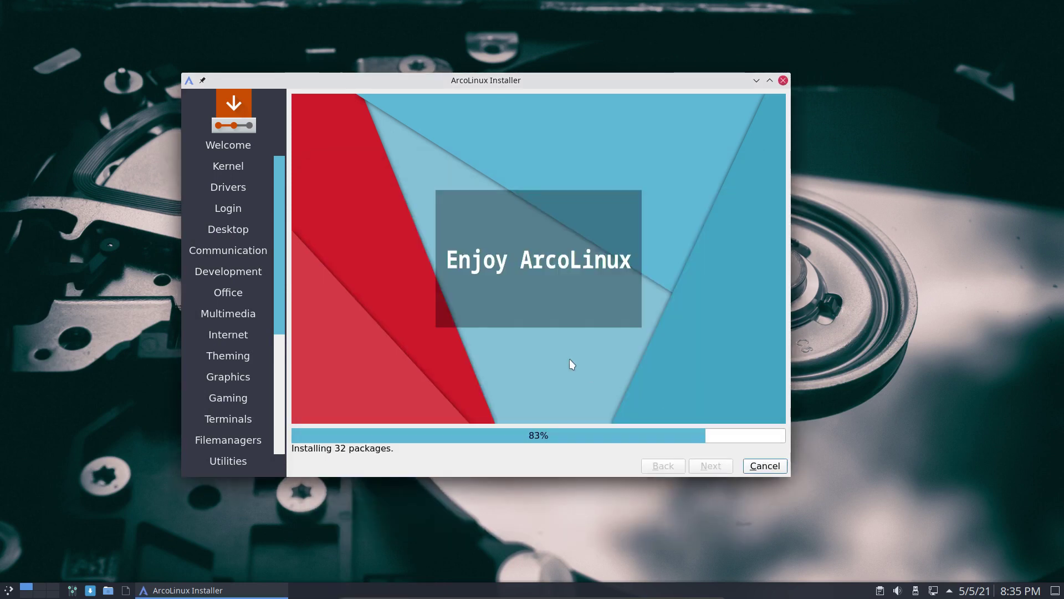
pyautogui.press('super')
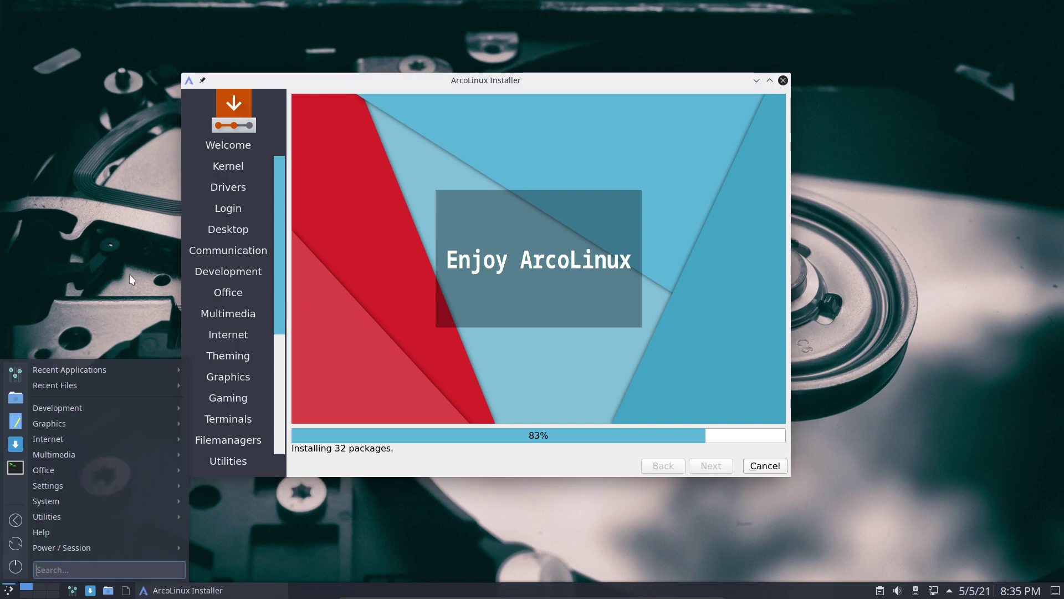
pyautogui.press('Escape')
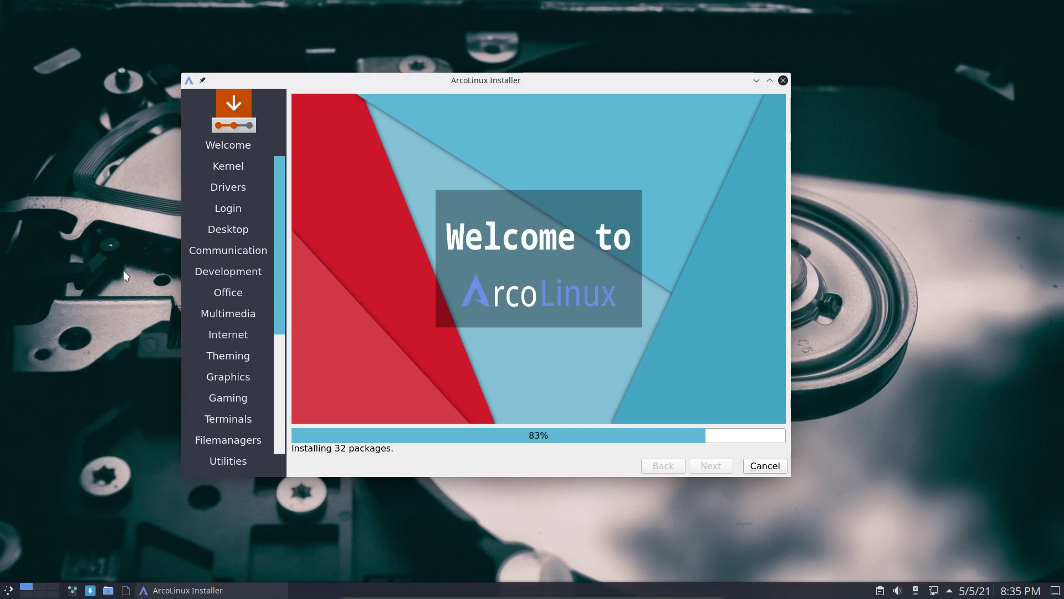
pyautogui.press('super')
pyautogui.press('Escape')
pyautogui.press('super')
pyautogui.press('Escape')
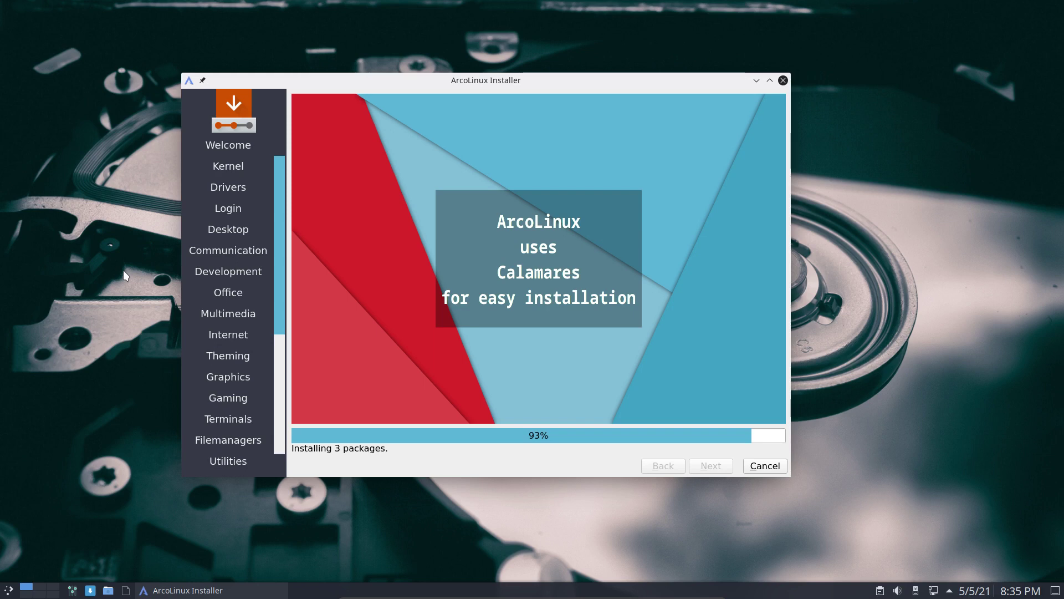
# Toggle the application launcher open and closed while Calamares finishes the bootloader and final steps
pyautogui.click(6, 591)
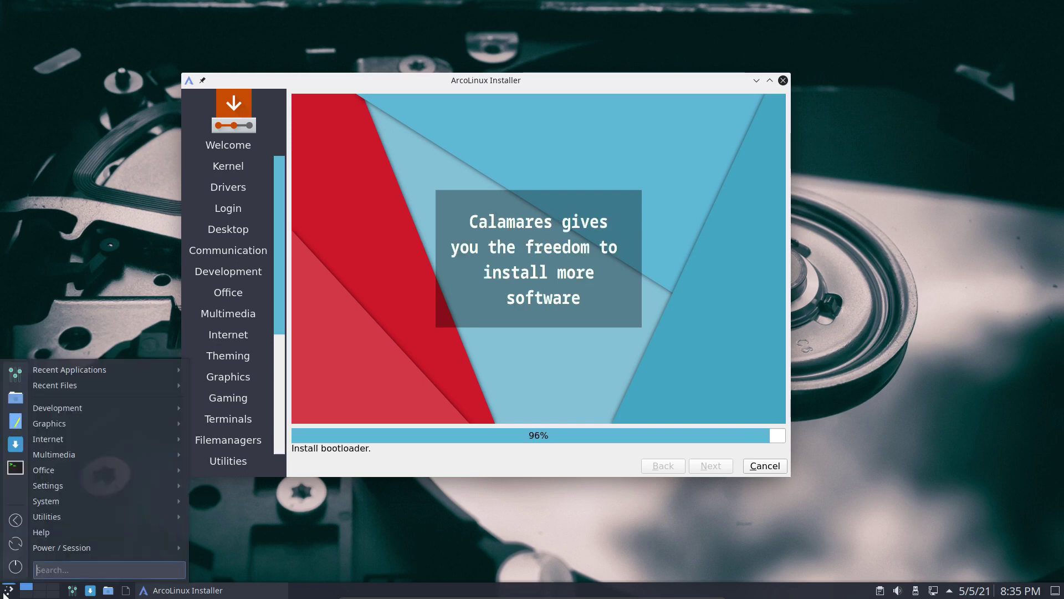
pyautogui.click(49, 308)
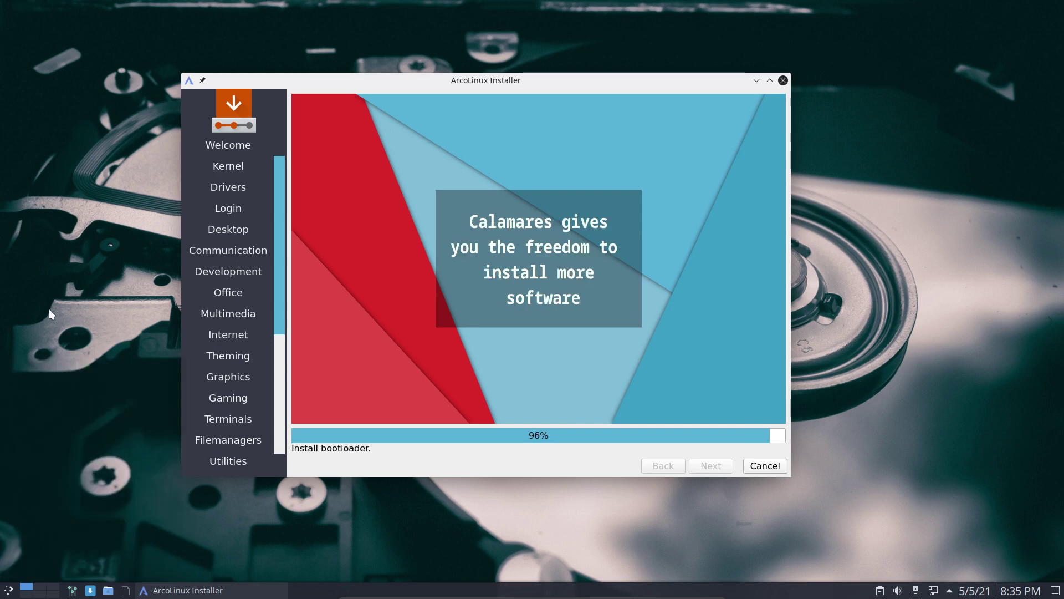
pyautogui.click(9, 591)
pyautogui.click(62, 274)
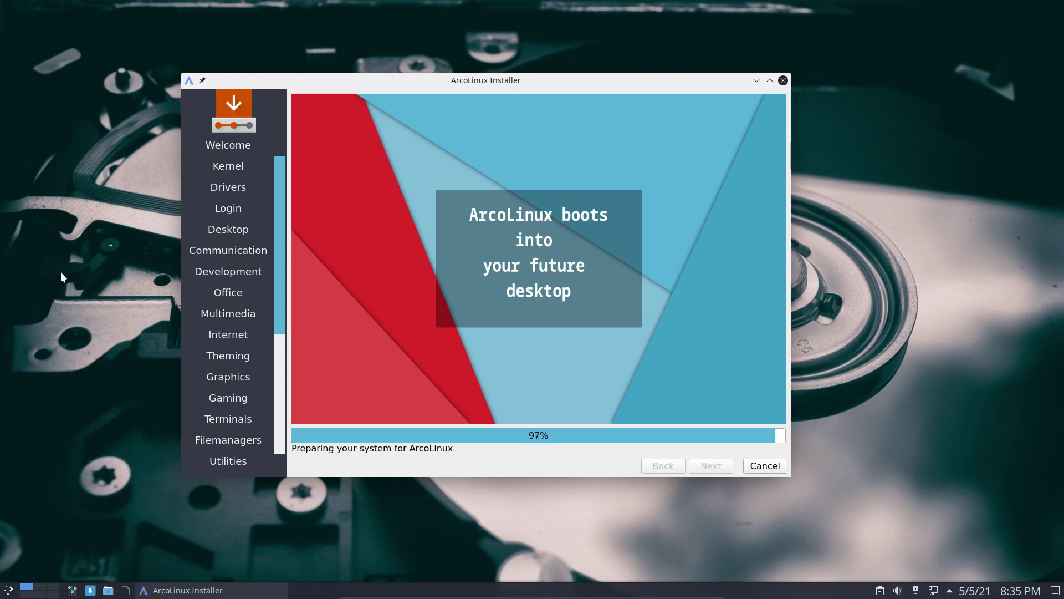
pyautogui.press('super')
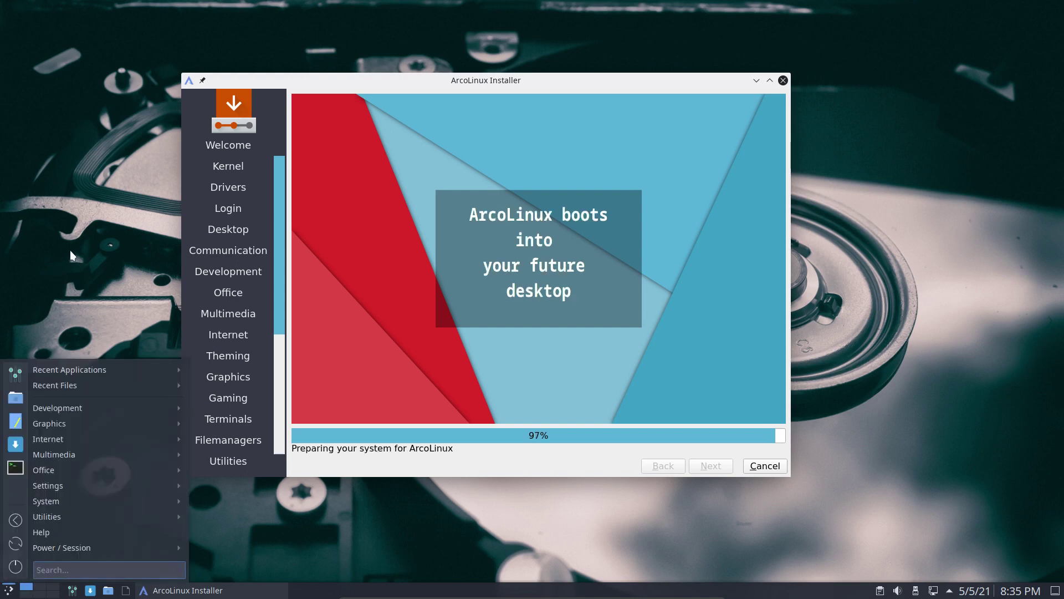
pyautogui.click(69, 251)
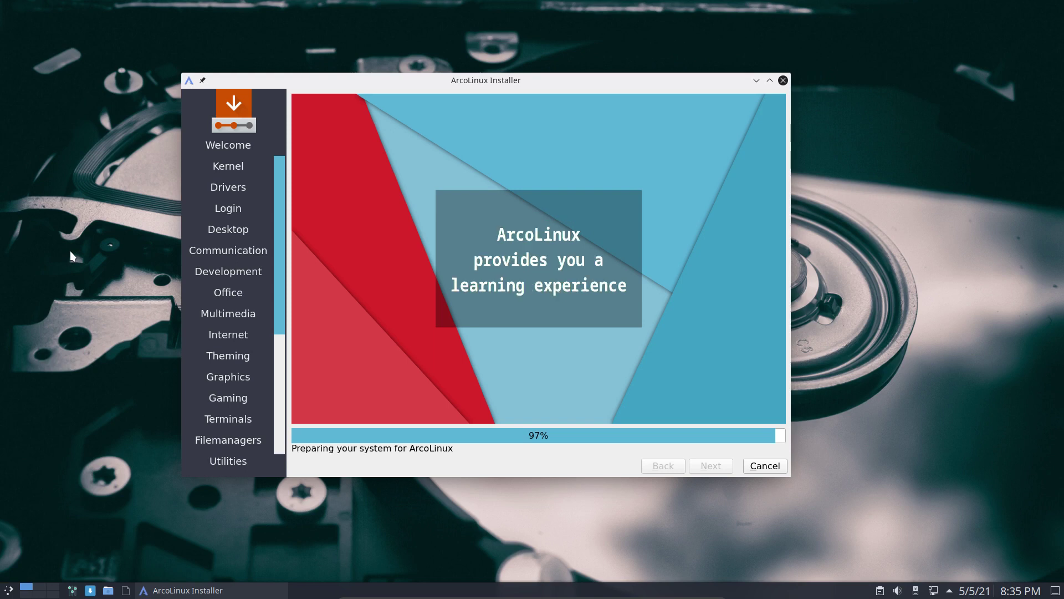
pyautogui.press('super')
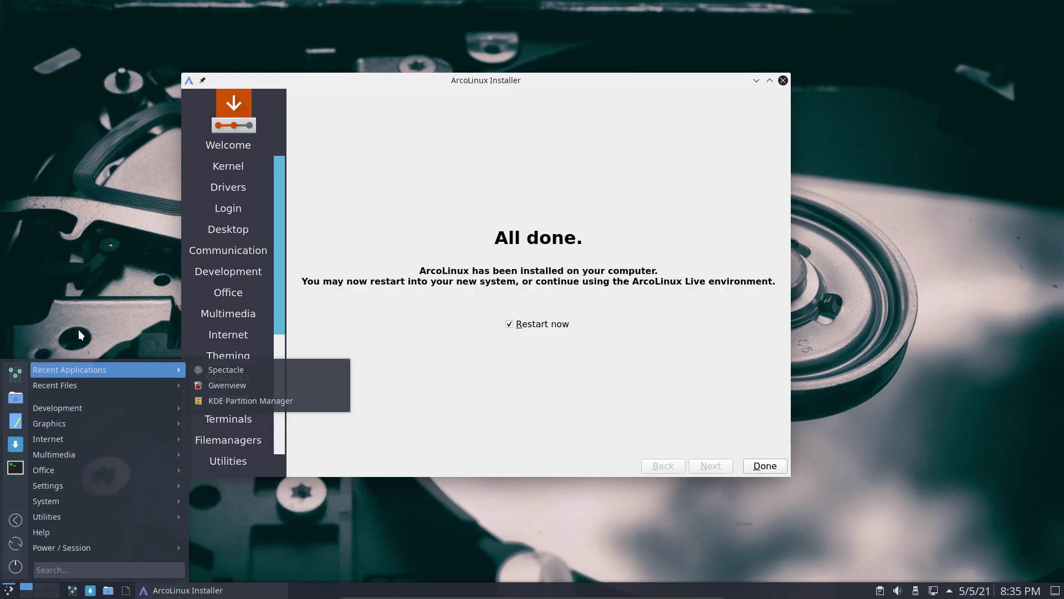
pyautogui.click(570, 469)
# Finish the installer with 'Restart now' checked to reboot into the installed ArcoLinux
pyautogui.click(764, 467)
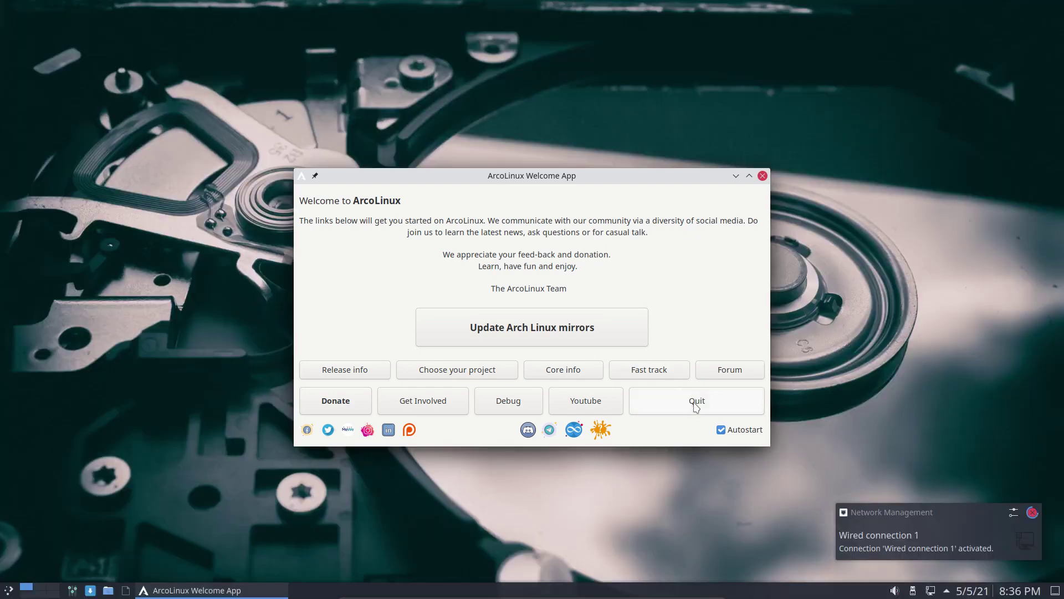
# Disable the Welcome App's autostart, close it, and dismiss the wired connection notification
pyautogui.click(721, 429)
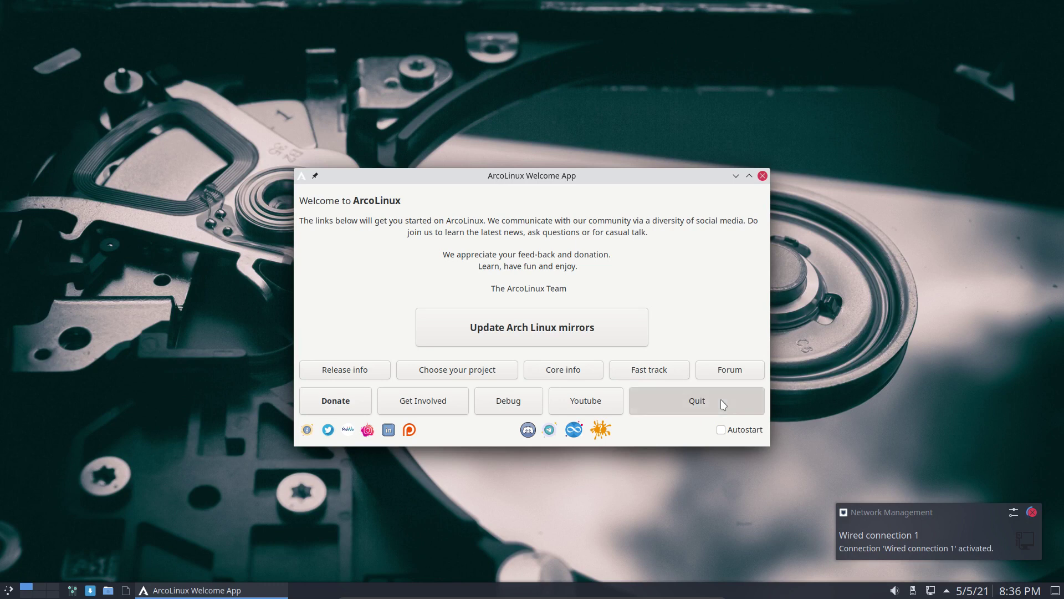
pyautogui.click(723, 404)
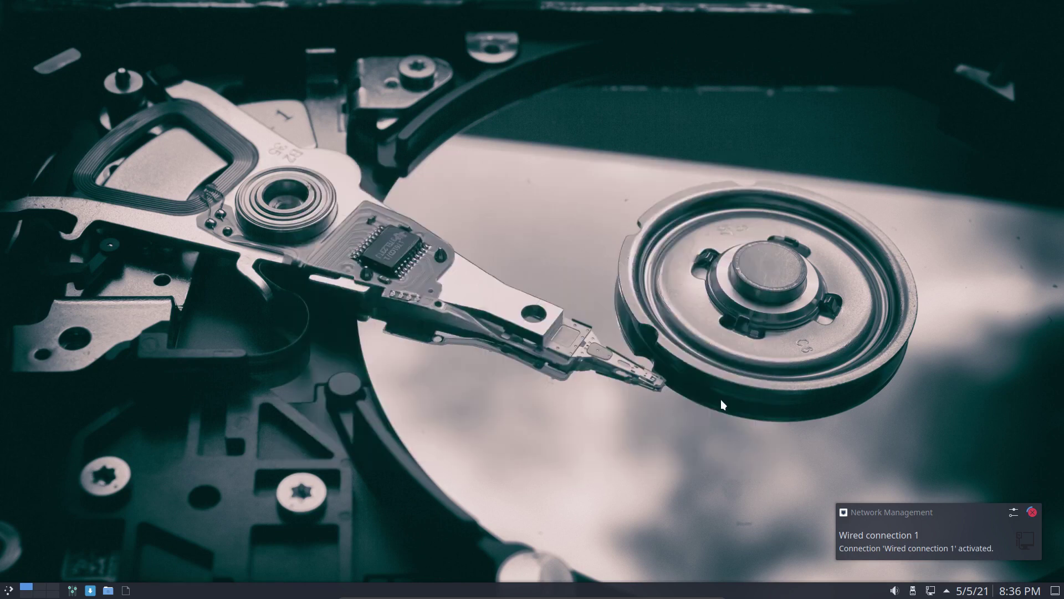
pyautogui.click(1032, 512)
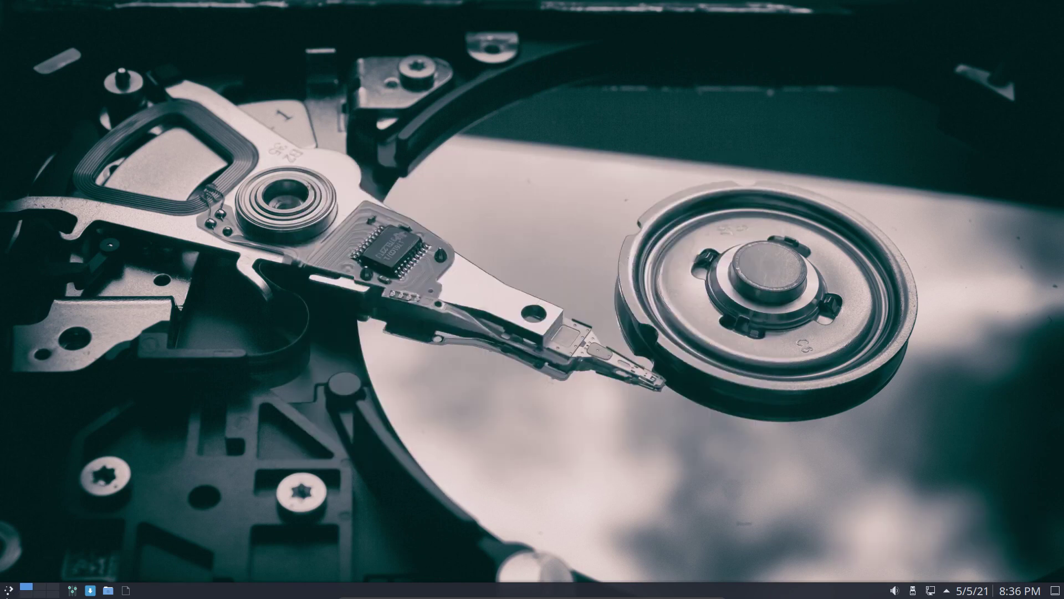
# Browse the application menu's categories, then cancel the shutdown prompt from the power icon
pyautogui.click(10, 591)
pyautogui.moveTo(70, 498)
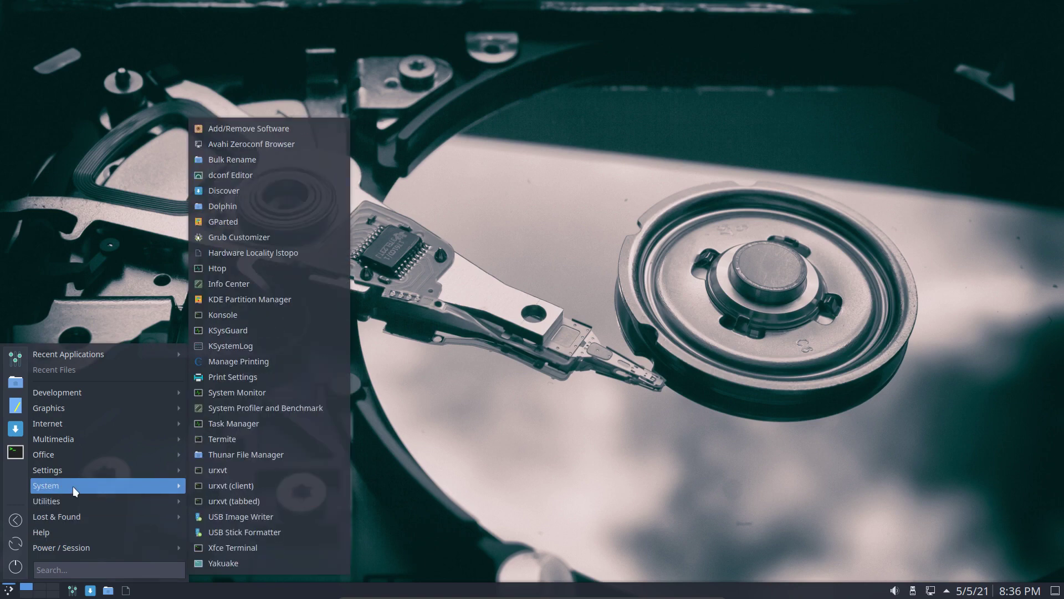
pyautogui.moveTo(103, 470)
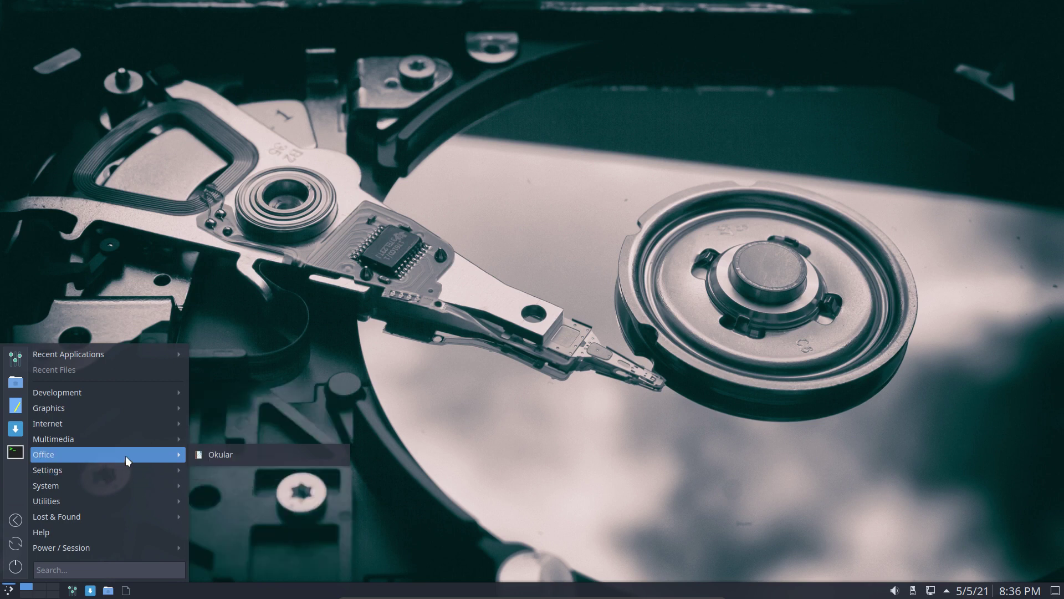
pyautogui.moveTo(132, 444)
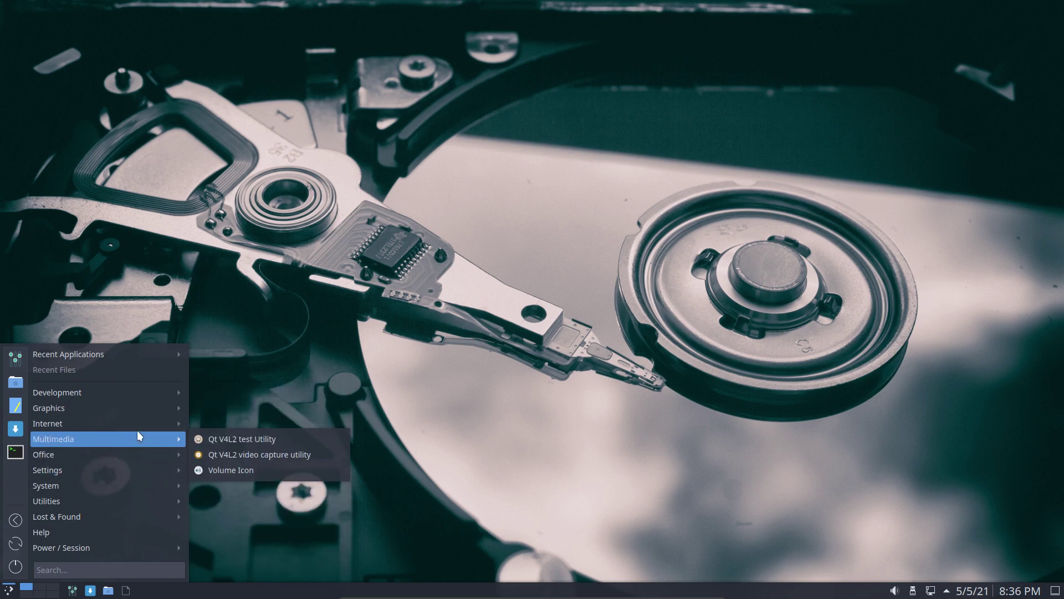
pyautogui.moveTo(138, 423)
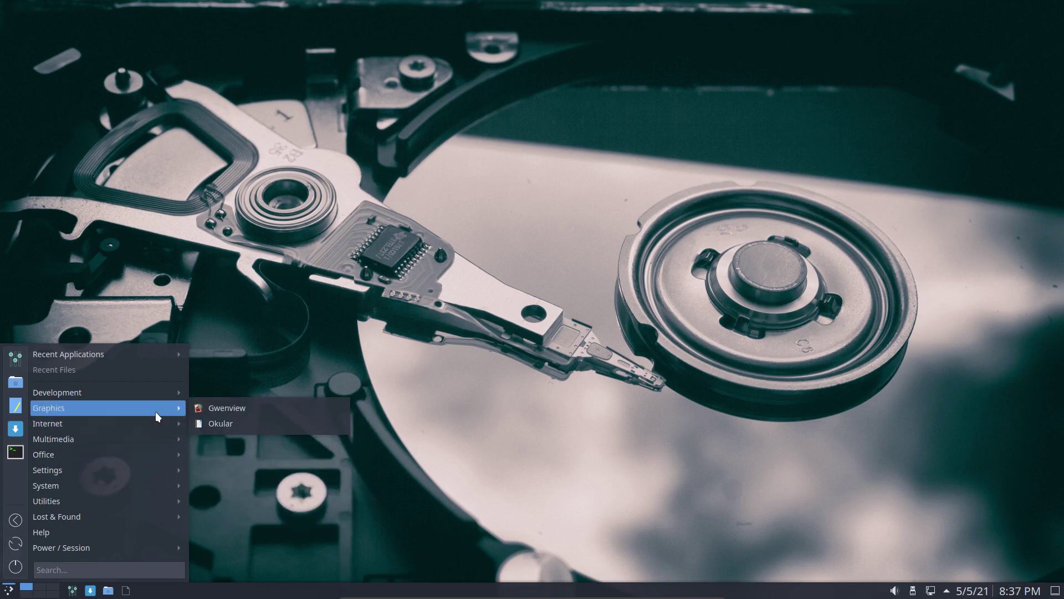
pyautogui.moveTo(149, 394)
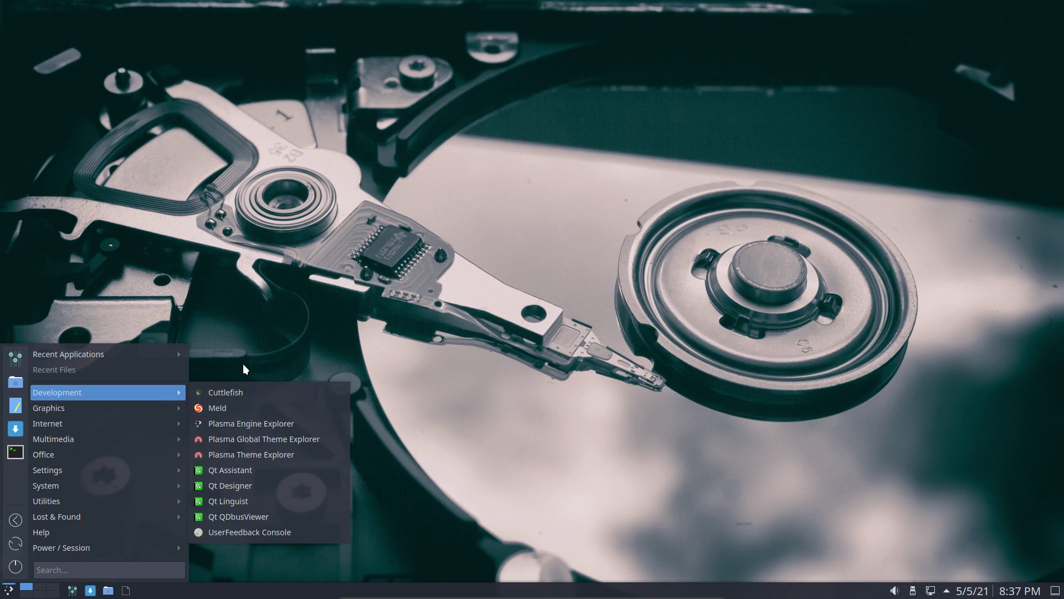
pyautogui.click(16, 574)
pyautogui.press('Escape')
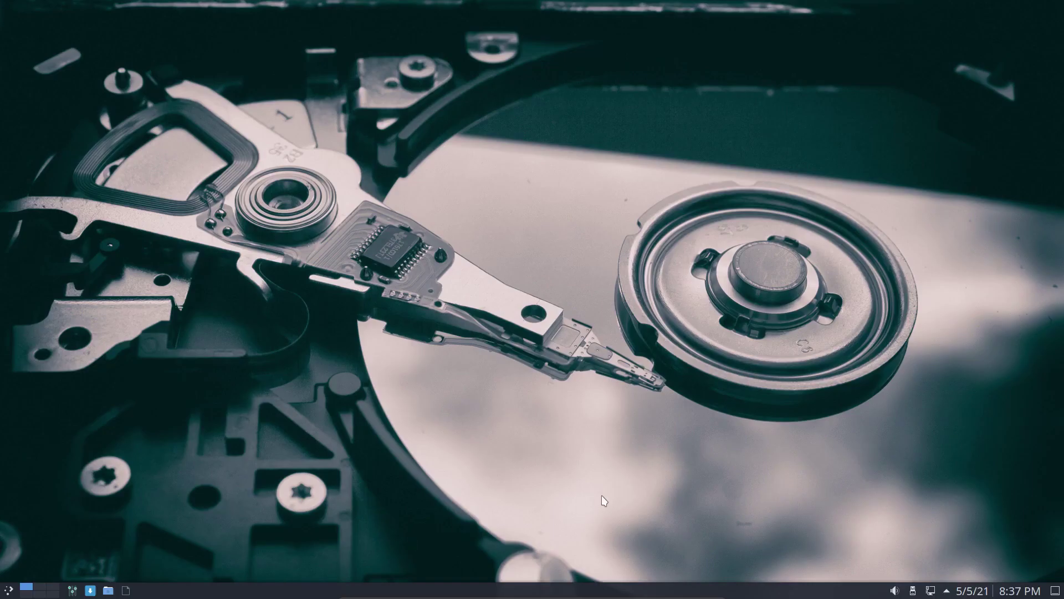
# Launch System Settings maximized and go to Startup and Shutdown's login screen page
pyautogui.click(8, 591)
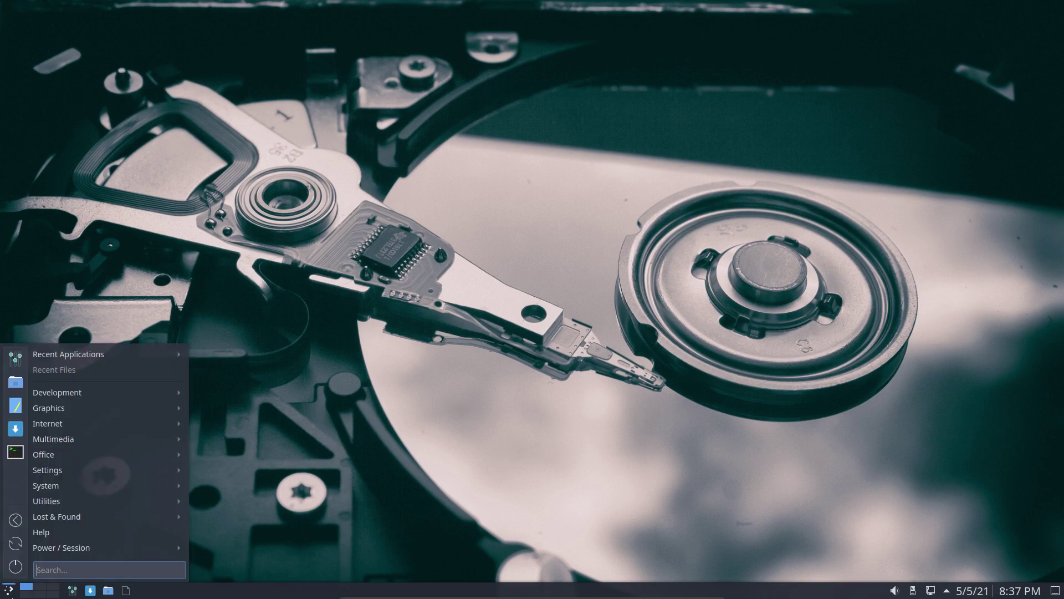
pyautogui.click(16, 359)
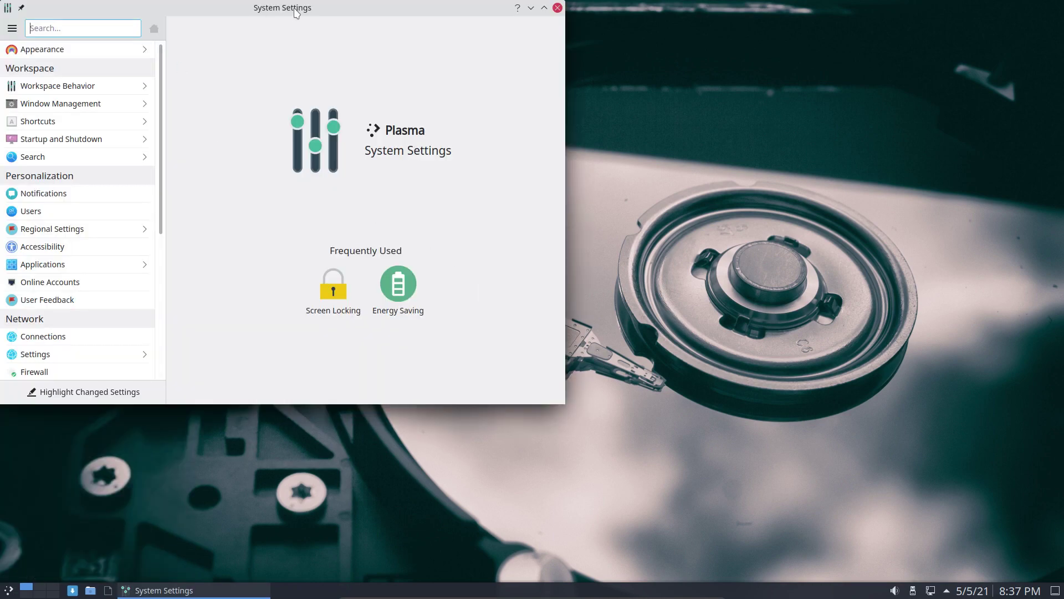
pyautogui.doubleClick(296, 14)
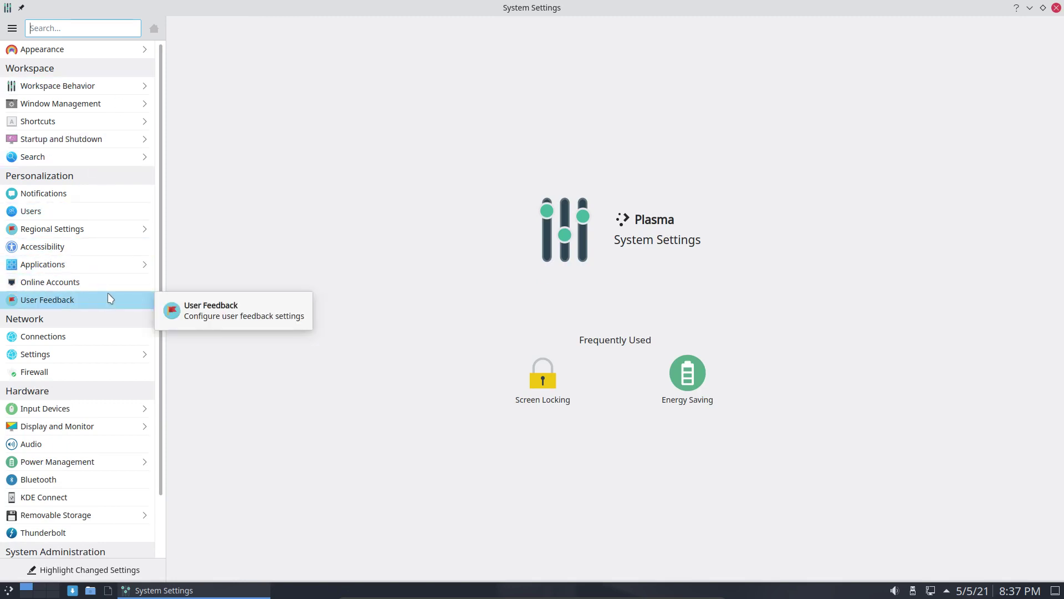
pyautogui.click(101, 135)
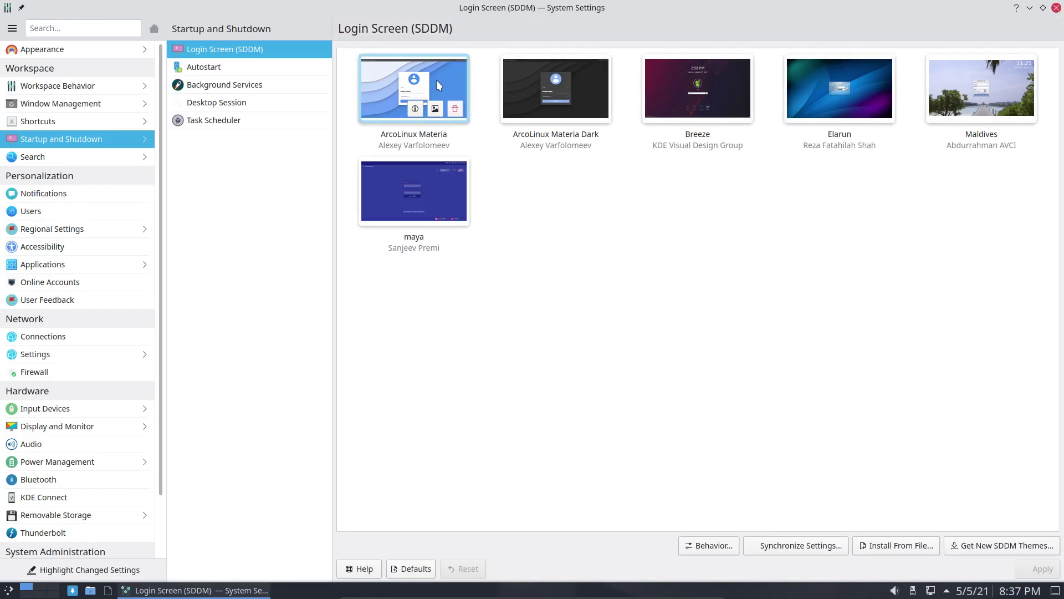
# Select the ArcoLinux Materia SDDM theme and apply it, authenticating with the admin password
pyautogui.click(437, 79)
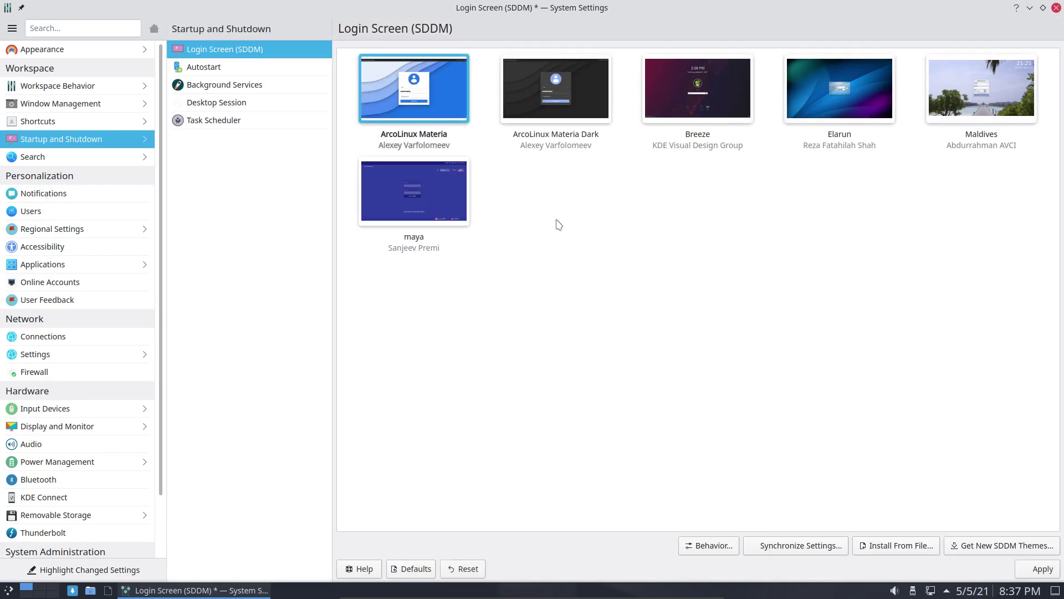
pyautogui.moveTo(756, 104)
pyautogui.click(1023, 575)
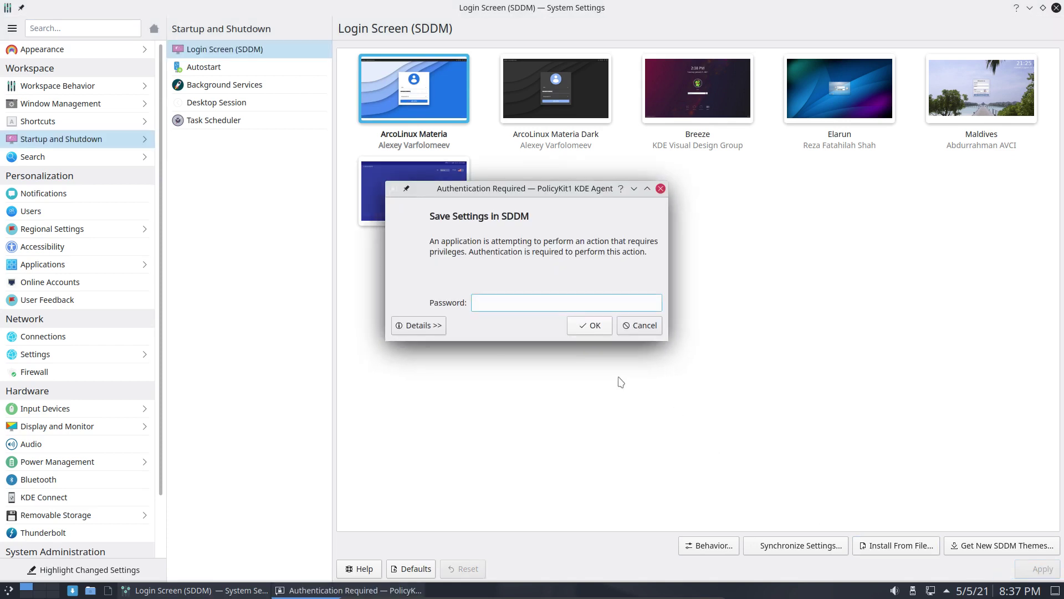
pyautogui.write('•••••••')
pyautogui.press('Return')
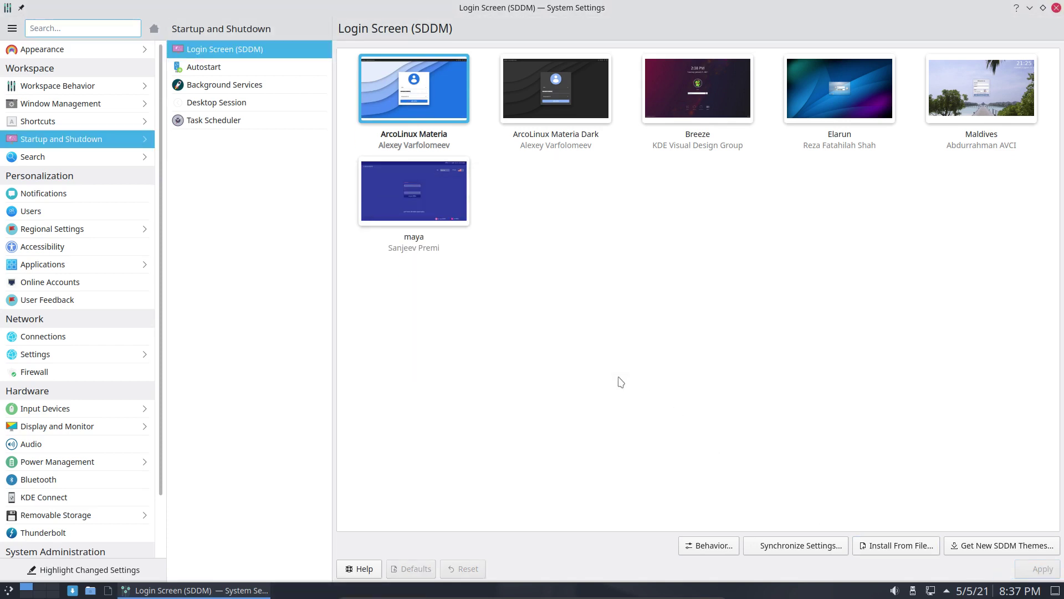
pyautogui.moveTo(739, 117)
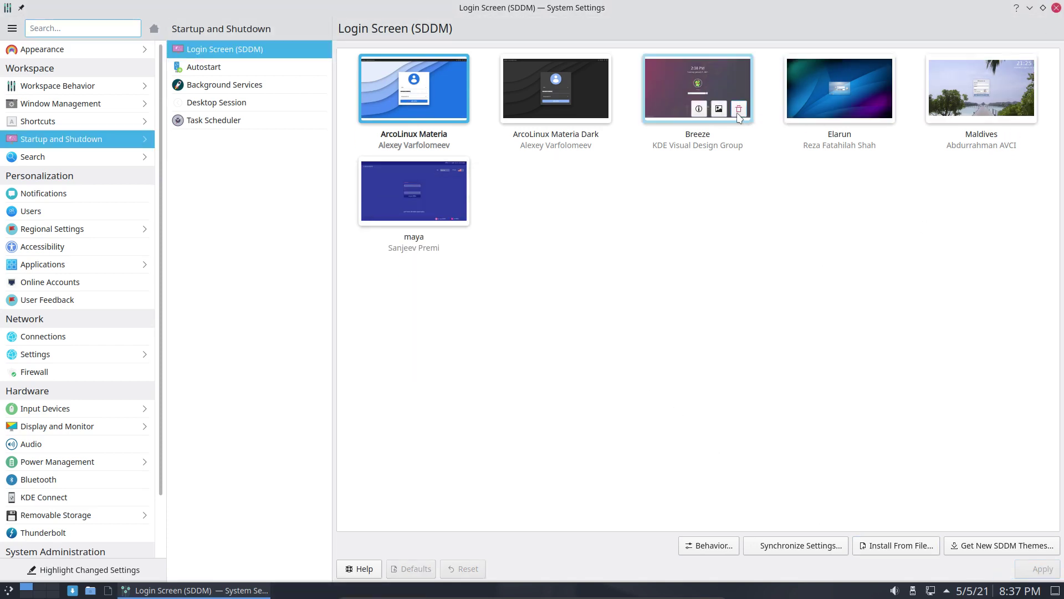
# Close System Settings and log out of the Plasma session immediately
pyautogui.click(1055, 9)
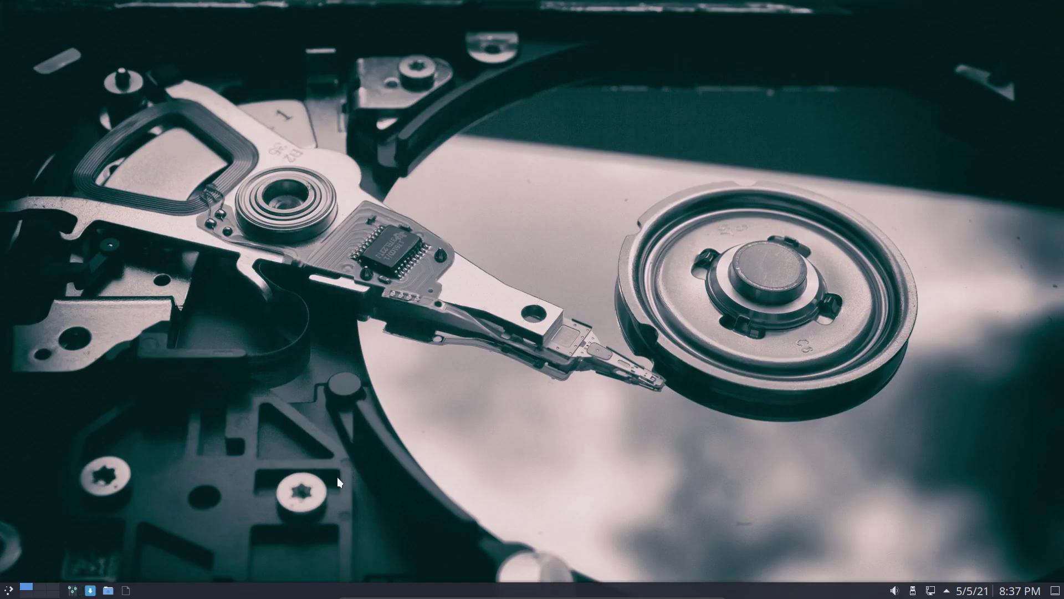
pyautogui.click(7, 590)
pyautogui.moveTo(93, 549)
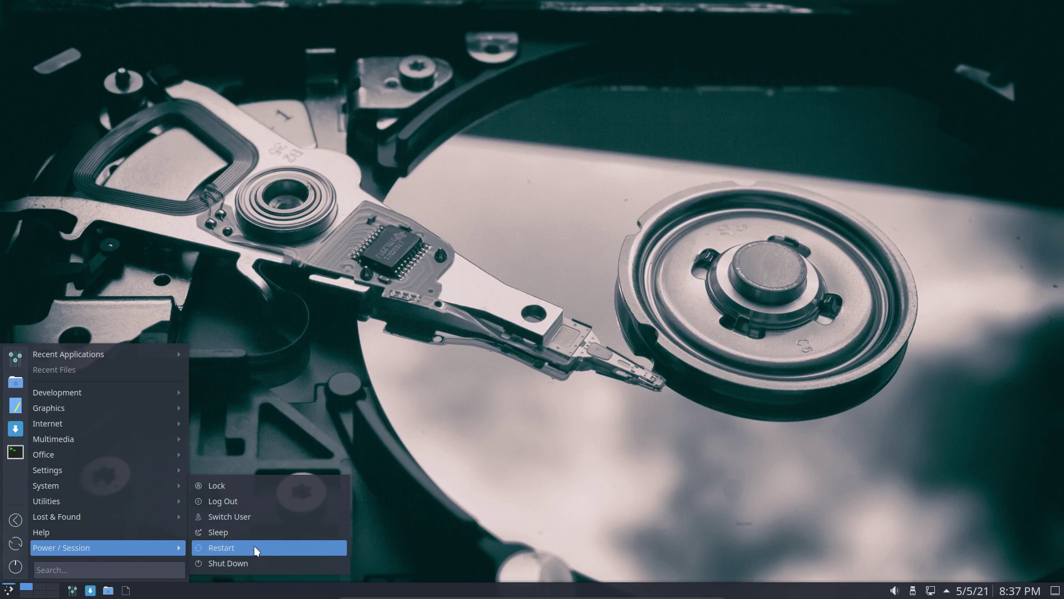
pyautogui.click(344, 502)
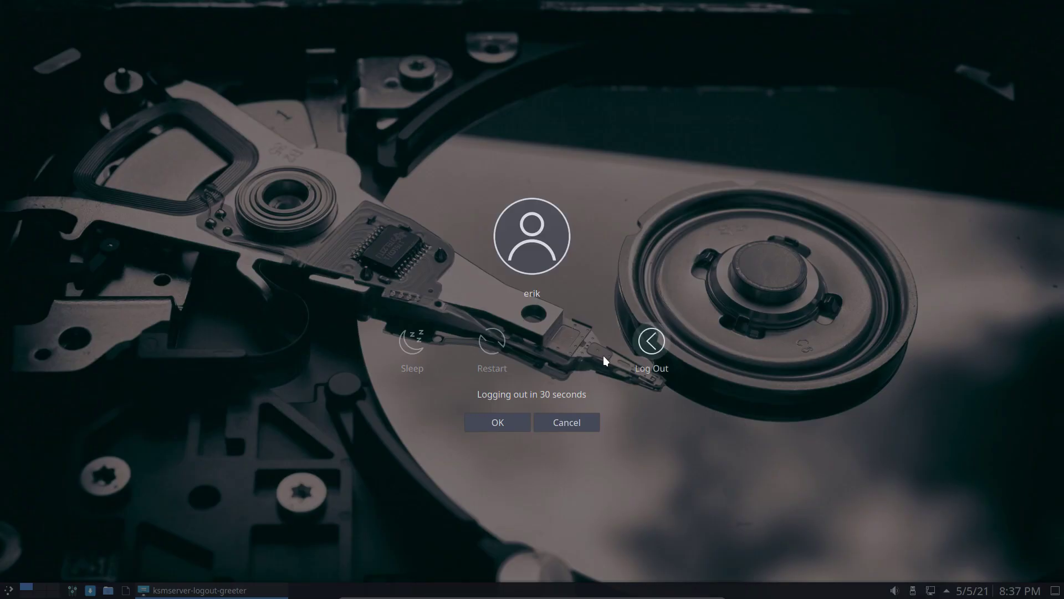
pyautogui.click(651, 340)
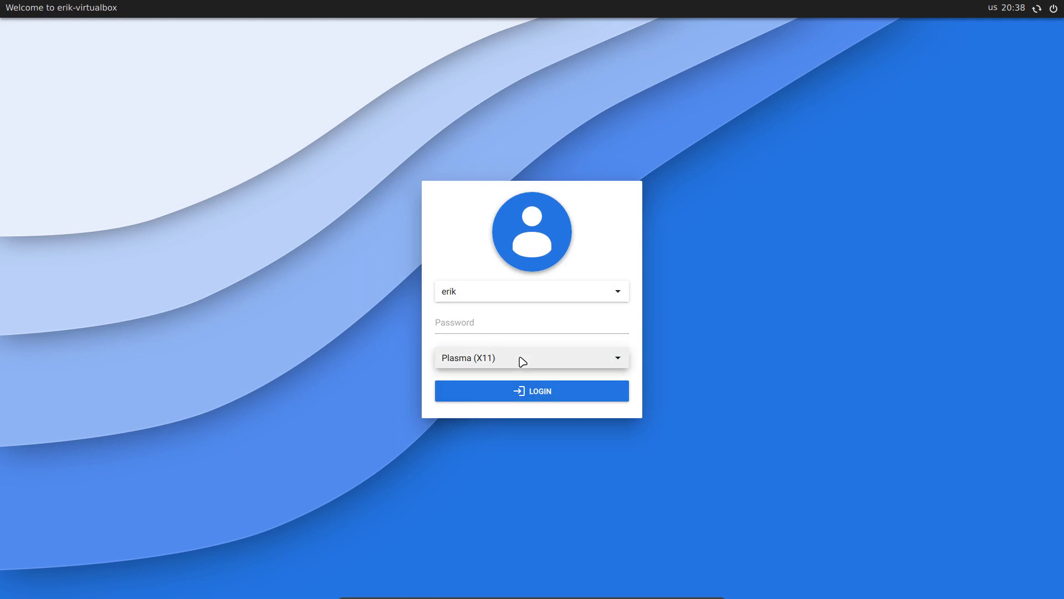
# At the SDDM screen, choose the Dwm session and log in with the user password
pyautogui.click(520, 360)
pyautogui.click(480, 364)
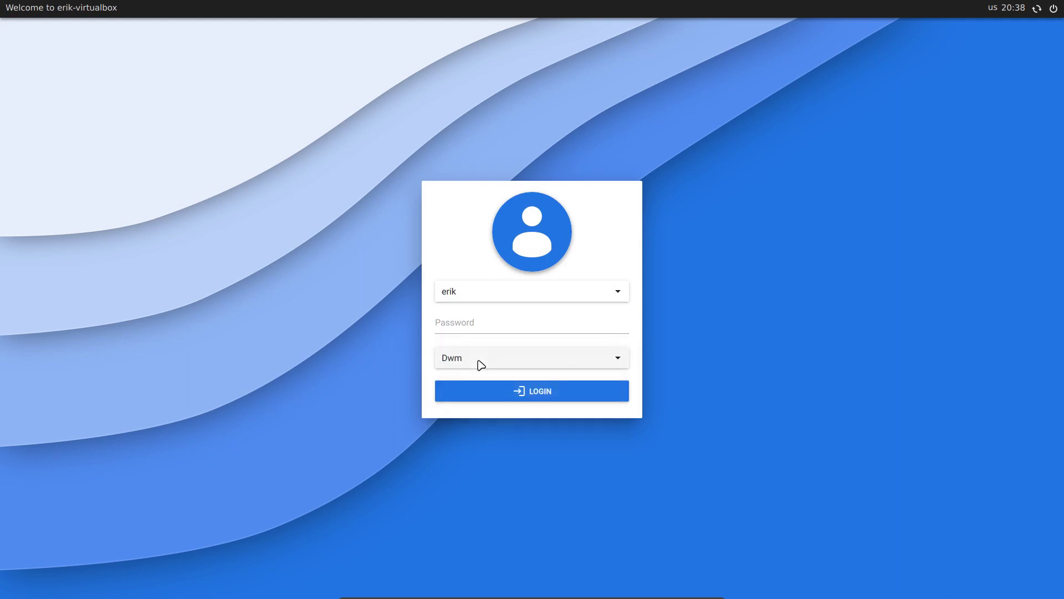
pyautogui.click(468, 321)
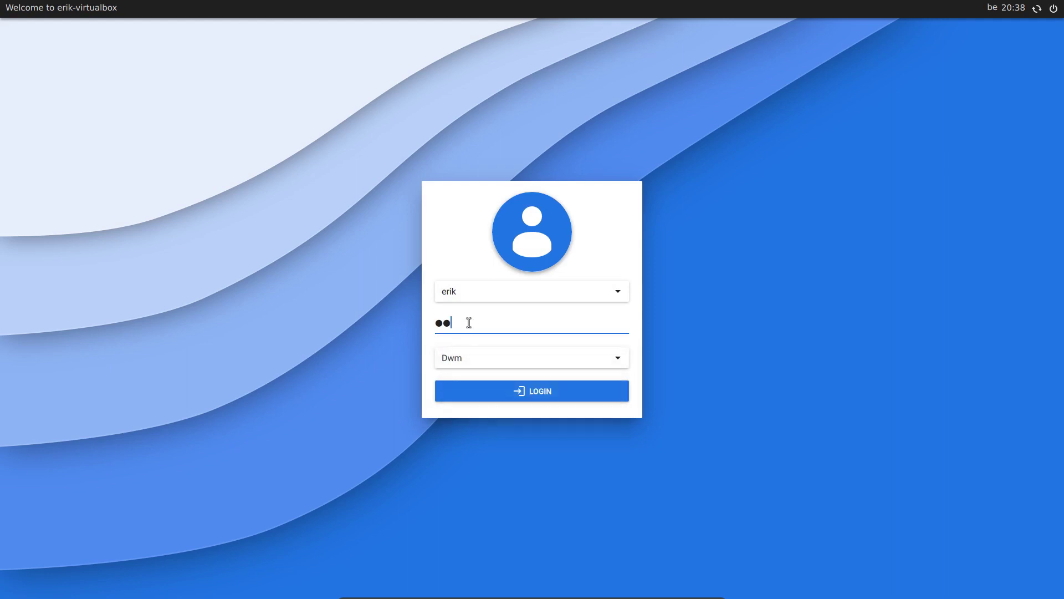
pyautogui.press('Return')
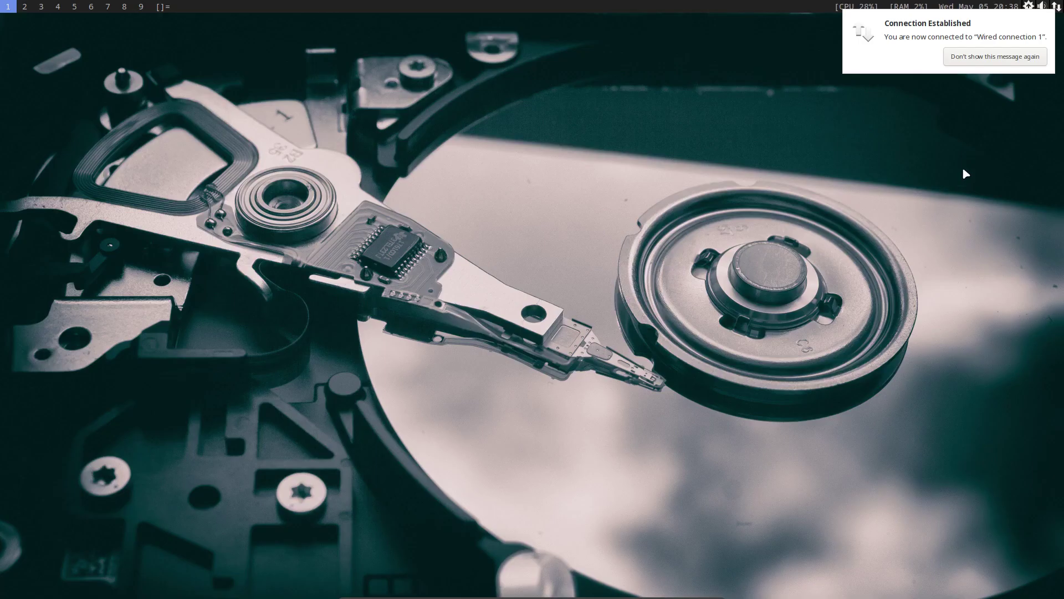
# Dismiss the connection notification and open a neofetch terminal plus the file manager on home
pyautogui.click(993, 62)
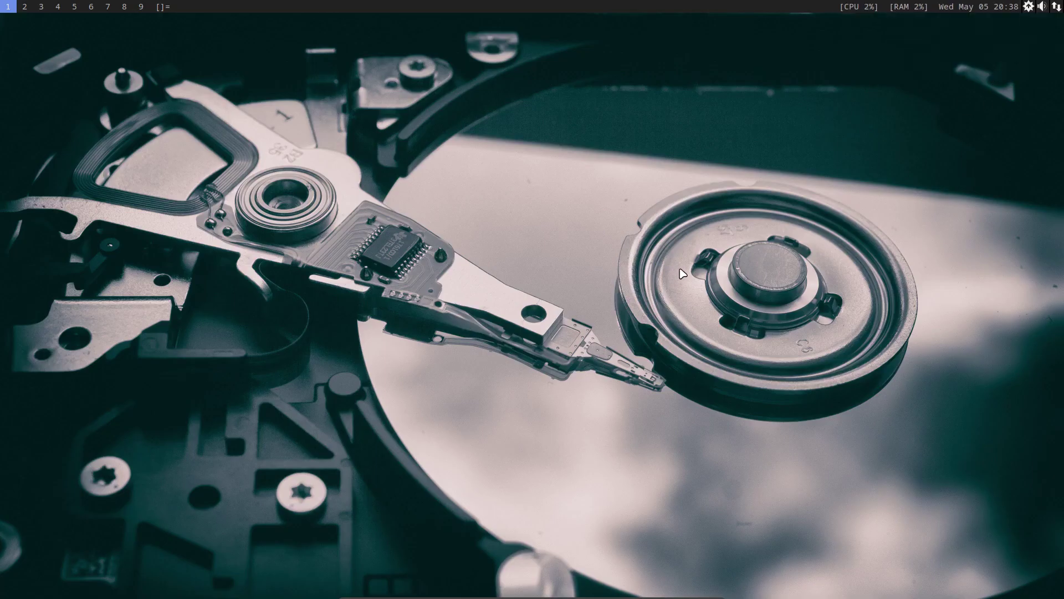
pyautogui.press('super+Return')
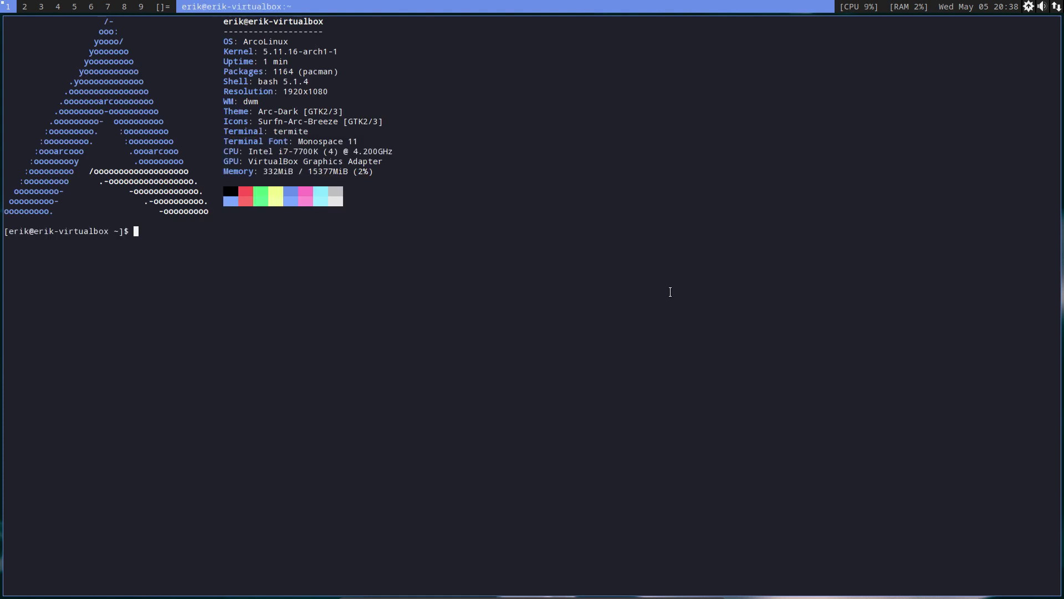
pyautogui.press('super+shift+Return')
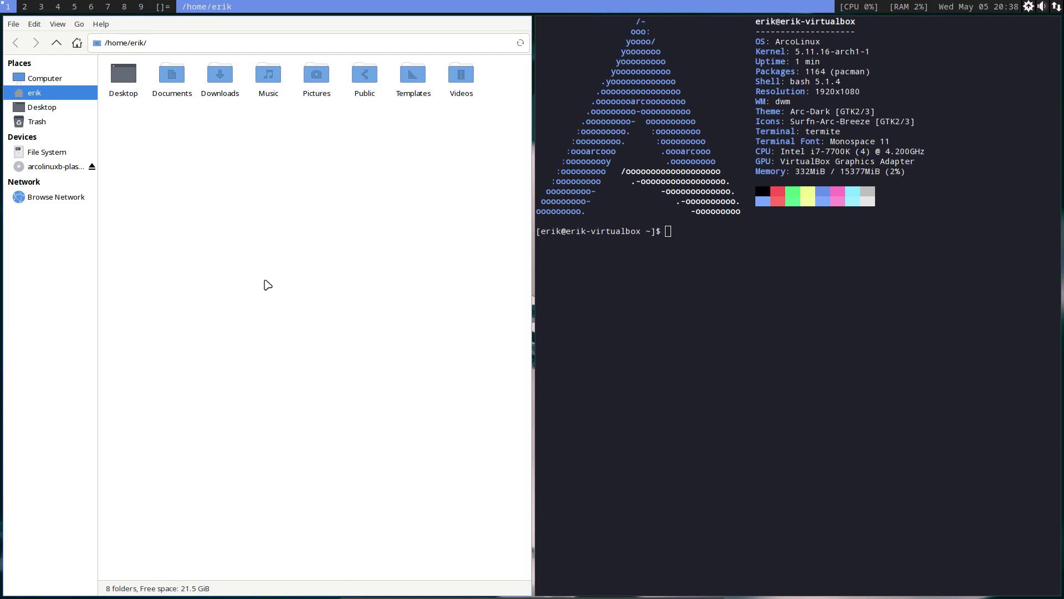
# Resize the file manager icons back to normal, then run iso to print the v21.05.8 release details
pyautogui.hotkey('ctrl', '+')
pyautogui.hotkey('ctrl', '+')
pyautogui.hotkey('ctrl', '-')
pyautogui.hotkey('ctrl', '-')
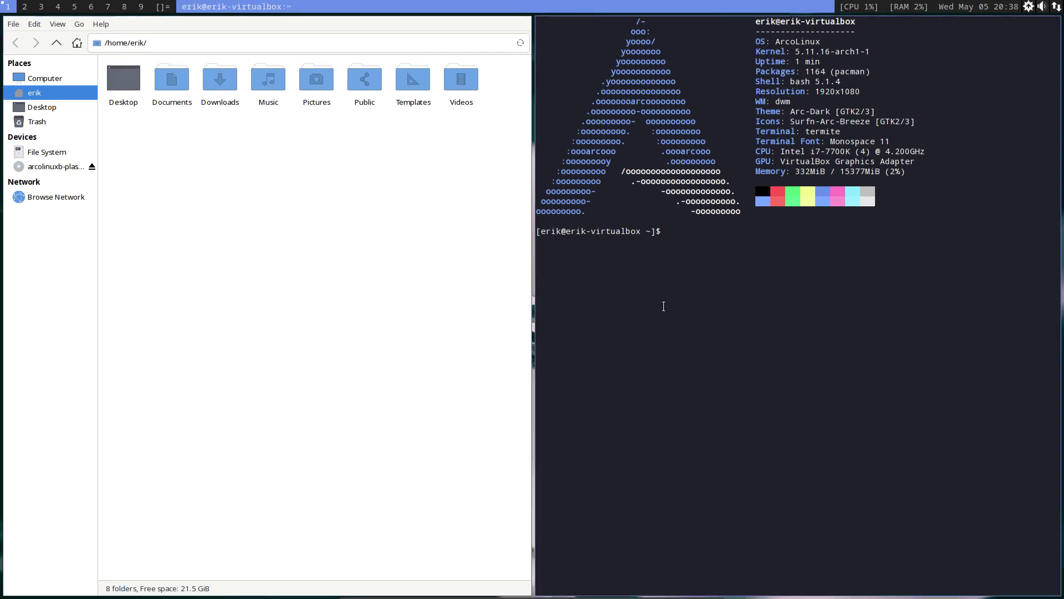
pyautogui.write('iso')
pyautogui.press('Return')
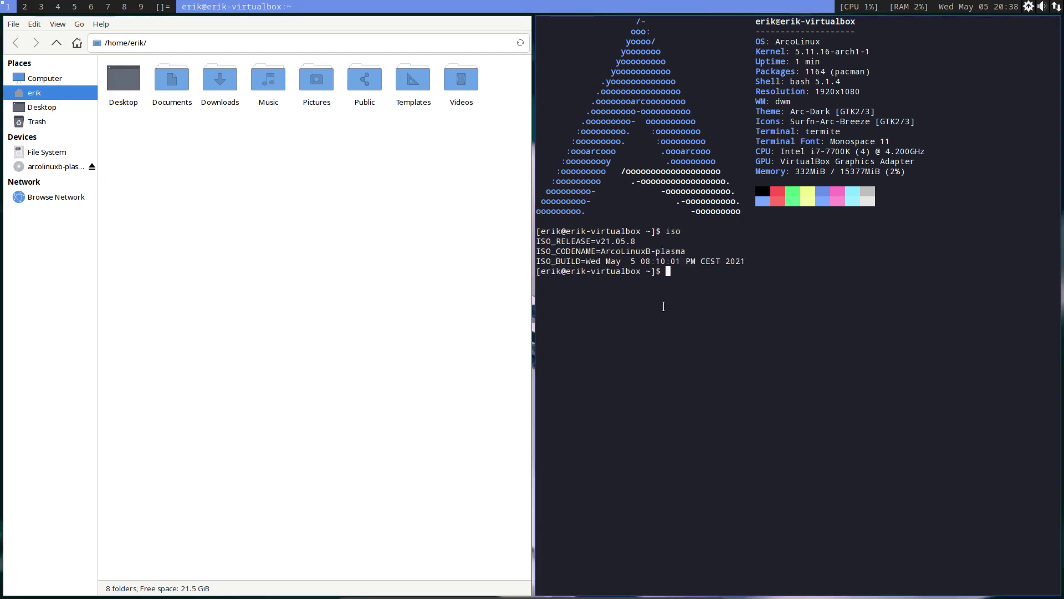